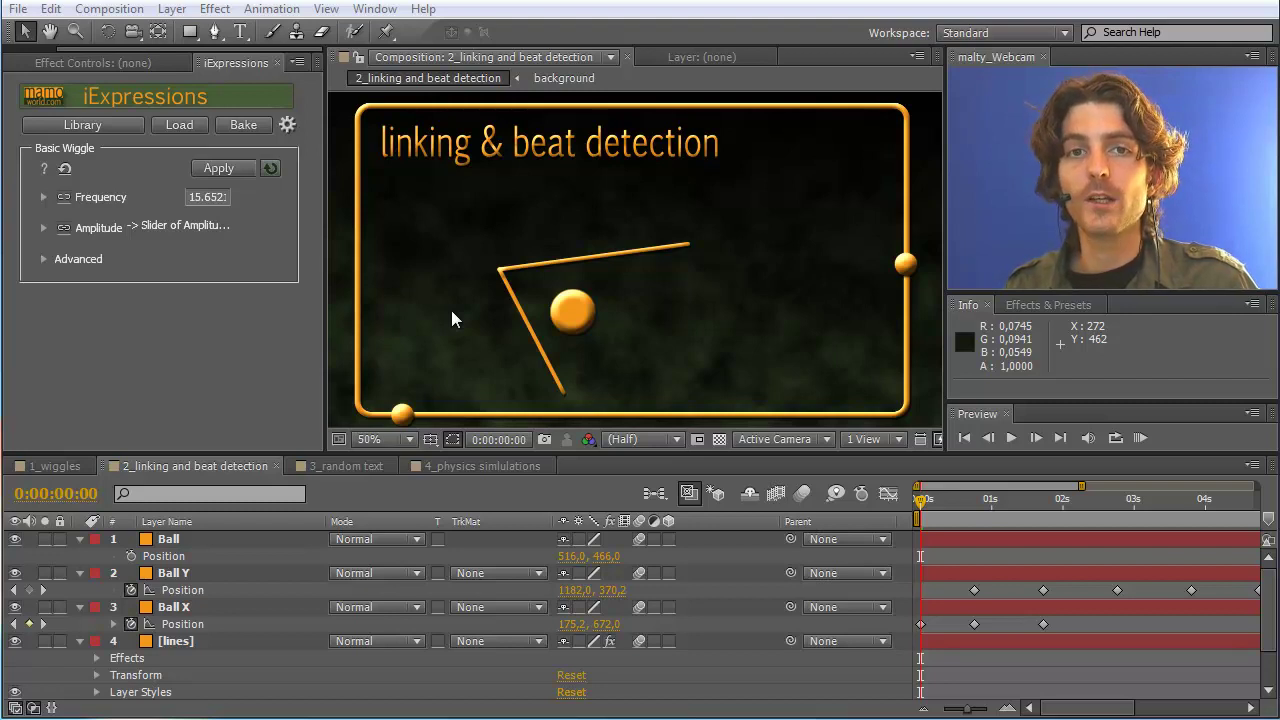
Examine which composition elements belong to the Ball, Ball Y, Ball X and lines layers by selecting each one
left_click(577, 306)
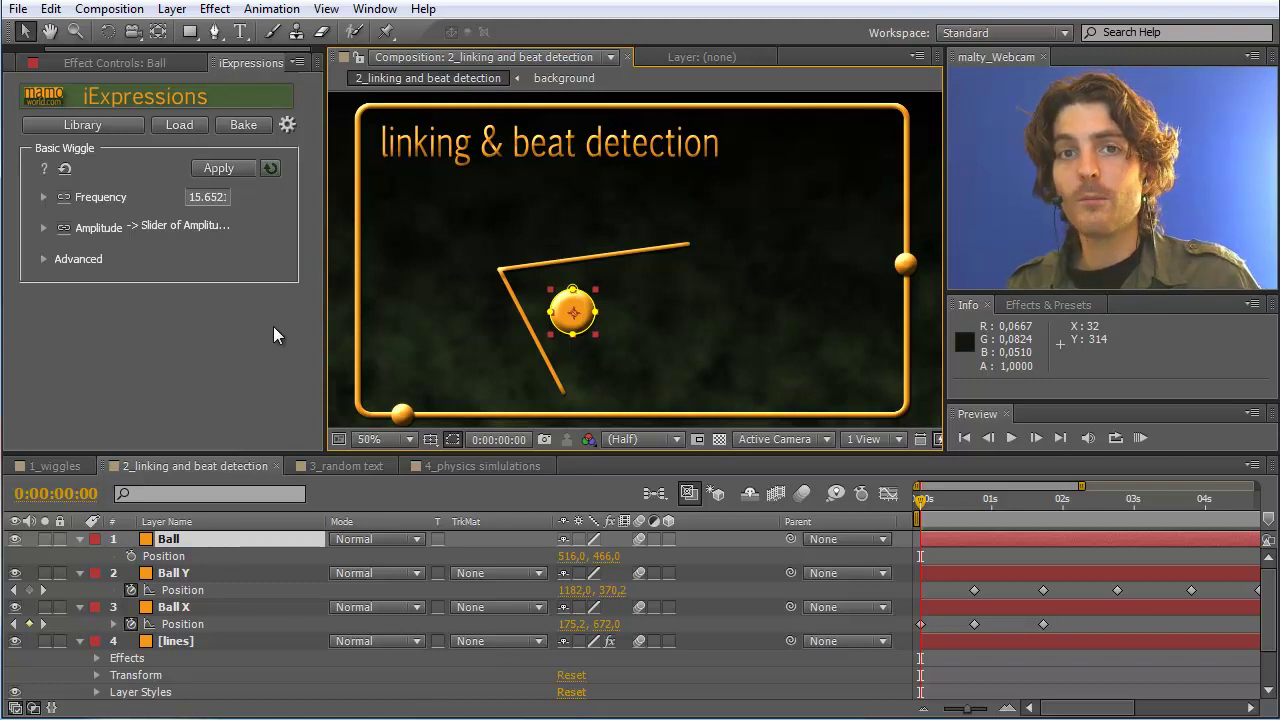
left_click(669, 300)
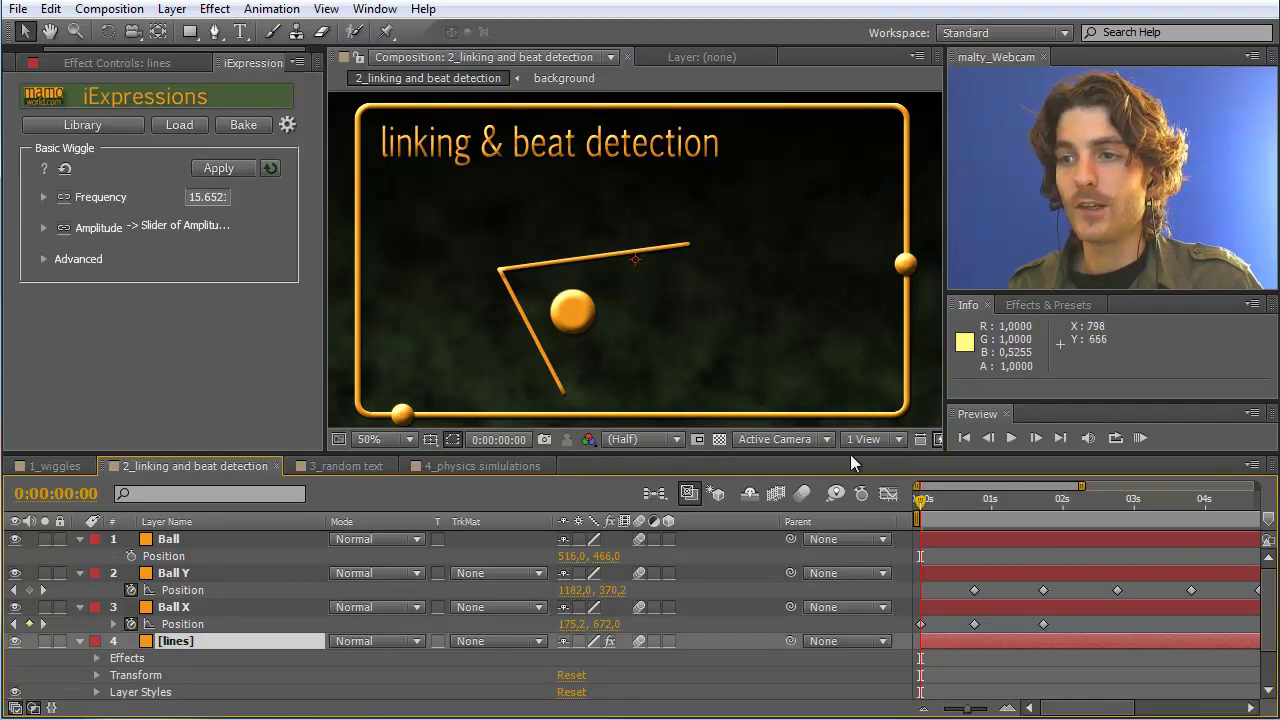
left_click(169, 539)
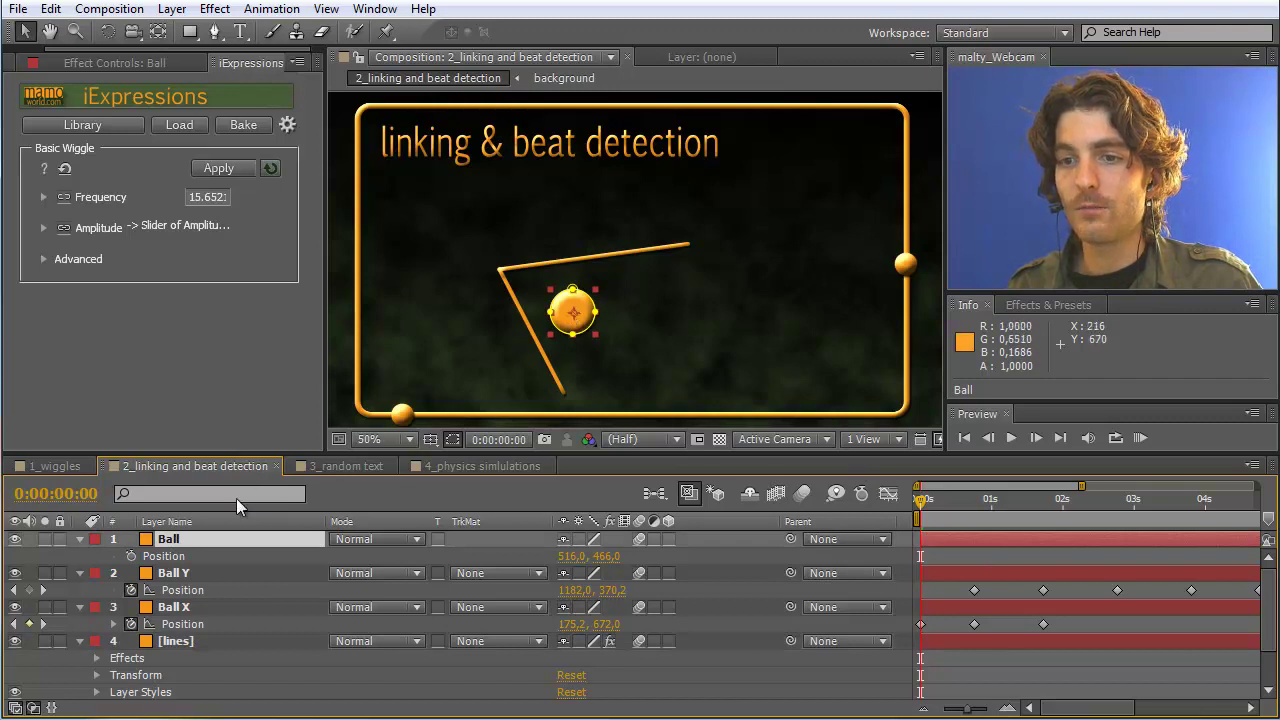
left_click(178, 576)
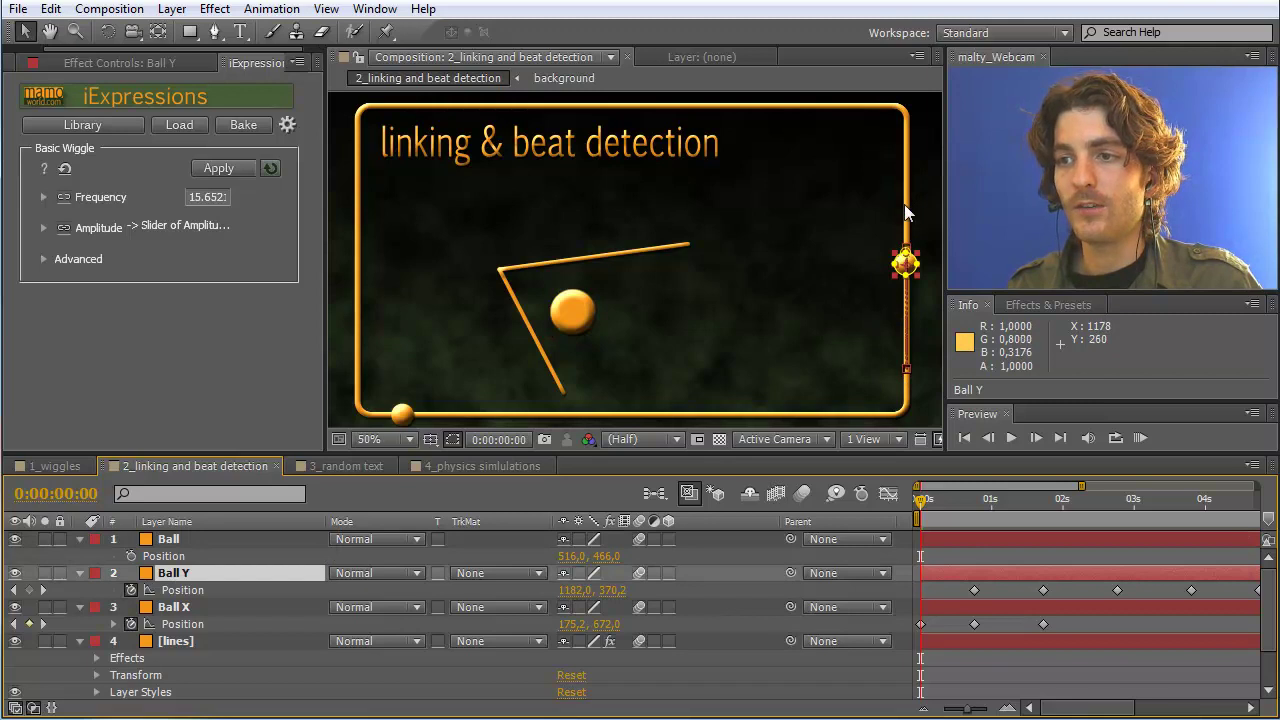
left_click(172, 624)
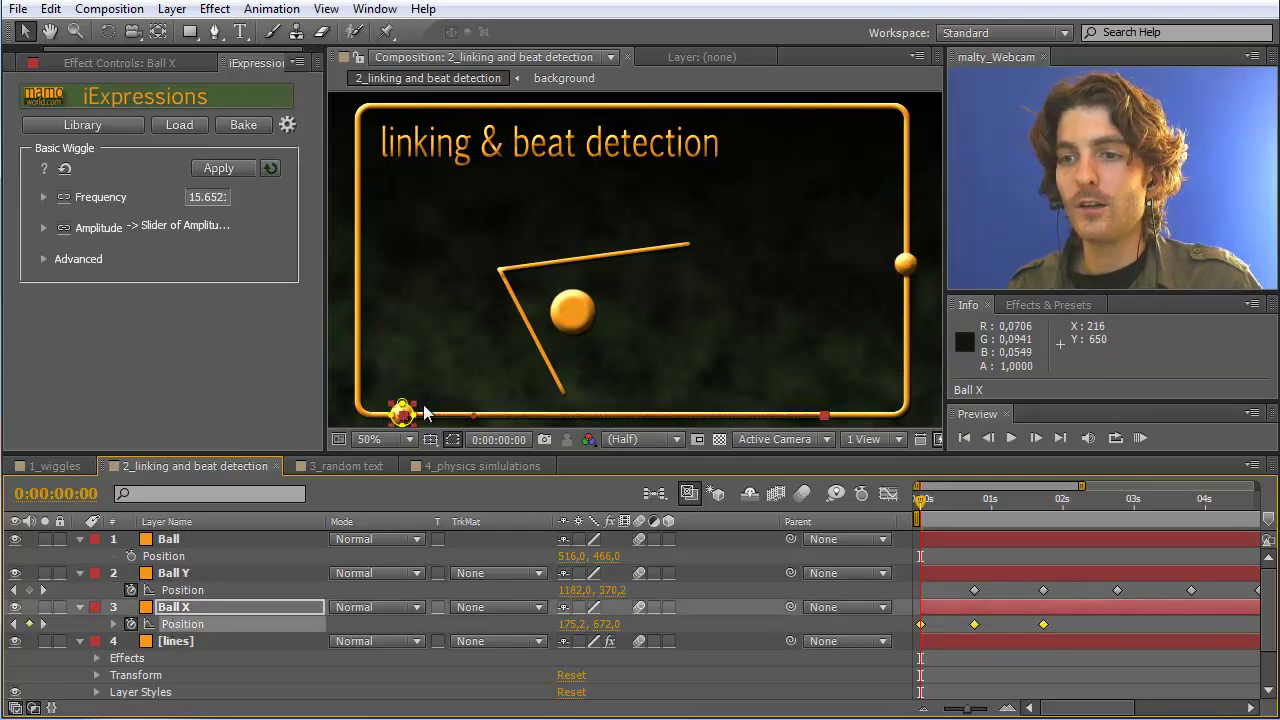
left_click(176, 640)
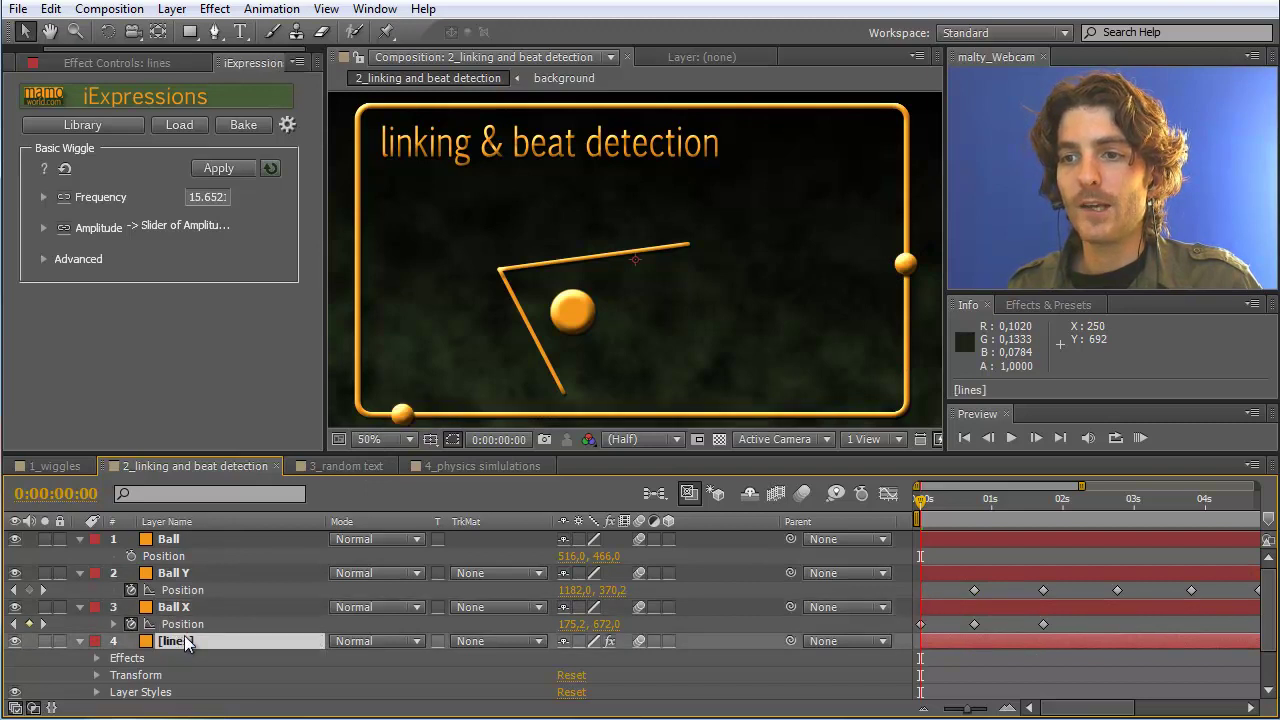
Examine the Beam and Beam 2 effects that draw the two lines on the lines layer
left_click(97, 659)
left_click(150, 676)
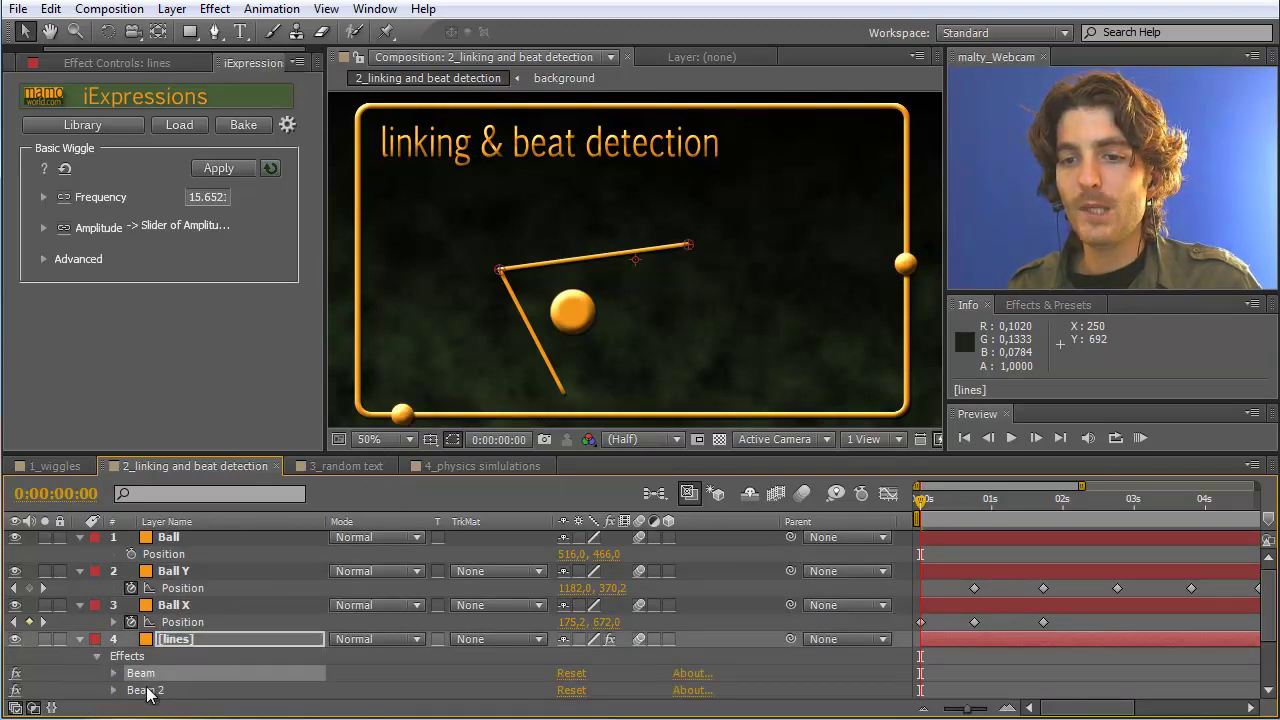
left_click(147, 691)
left_click(140, 677)
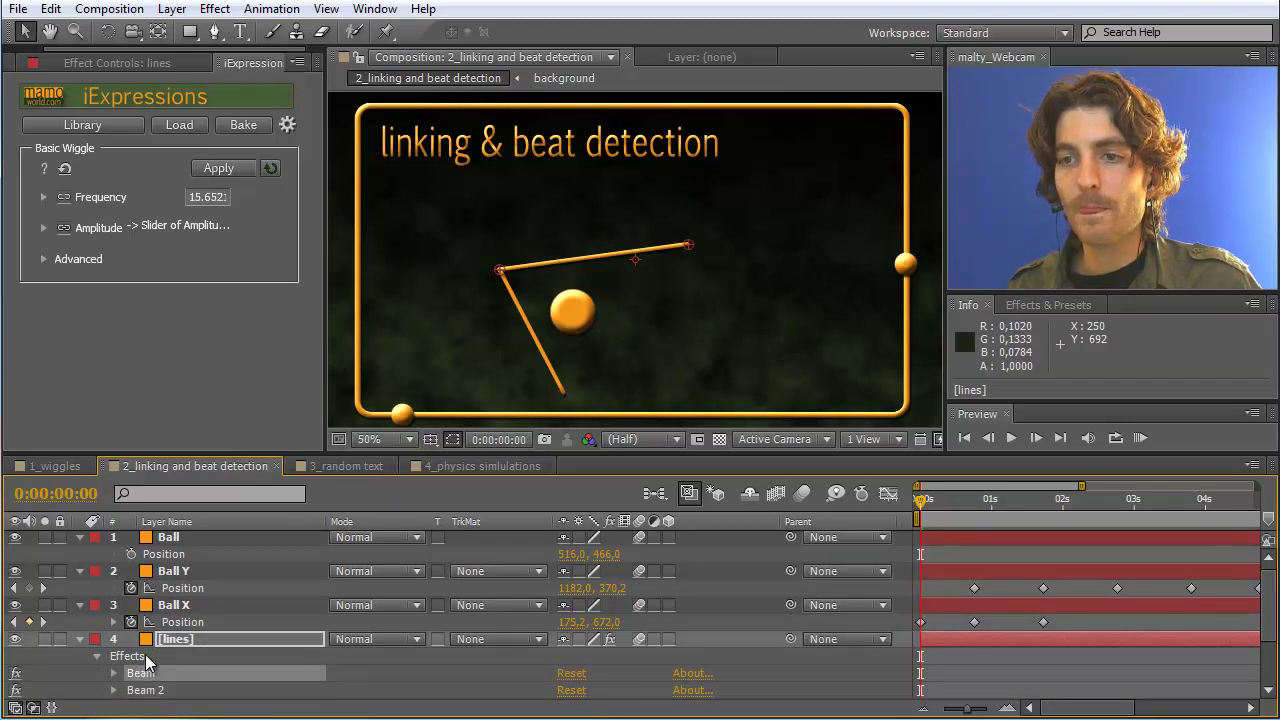
left_click(14, 640)
left_click(14, 640)
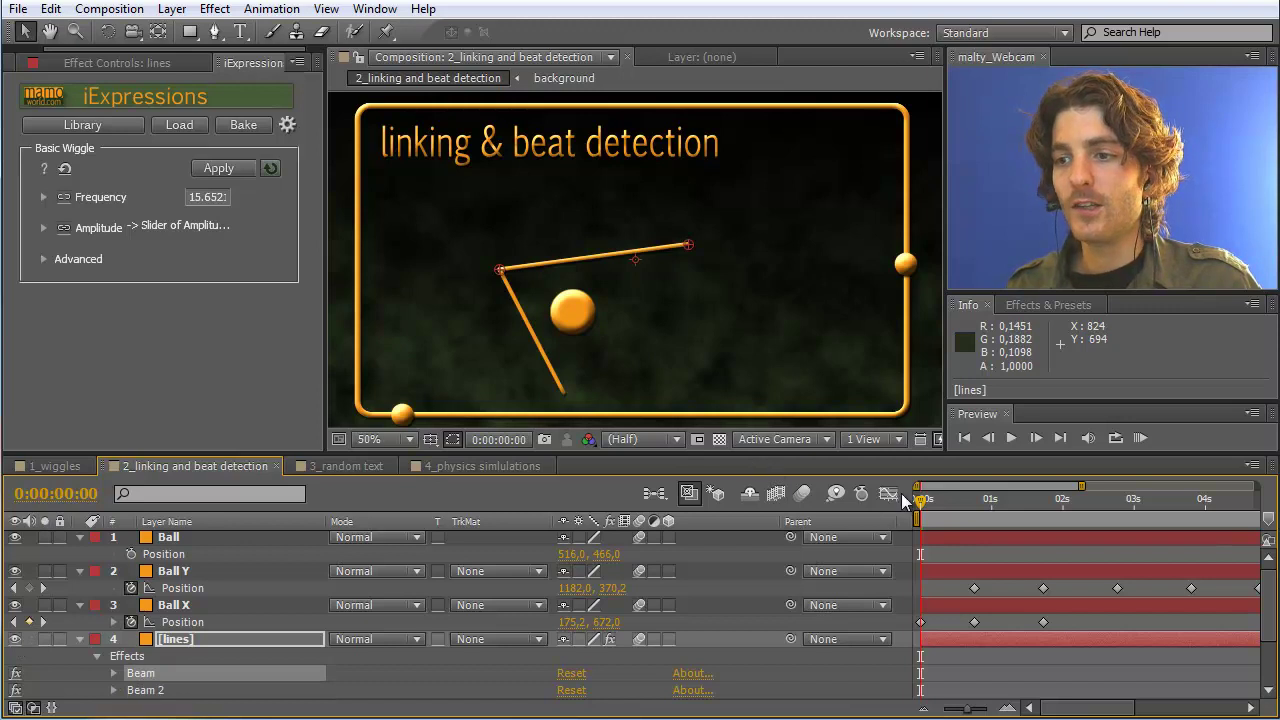
Preview the movement of the two small balls and move the current time back to 0:00:01:08
key("space")
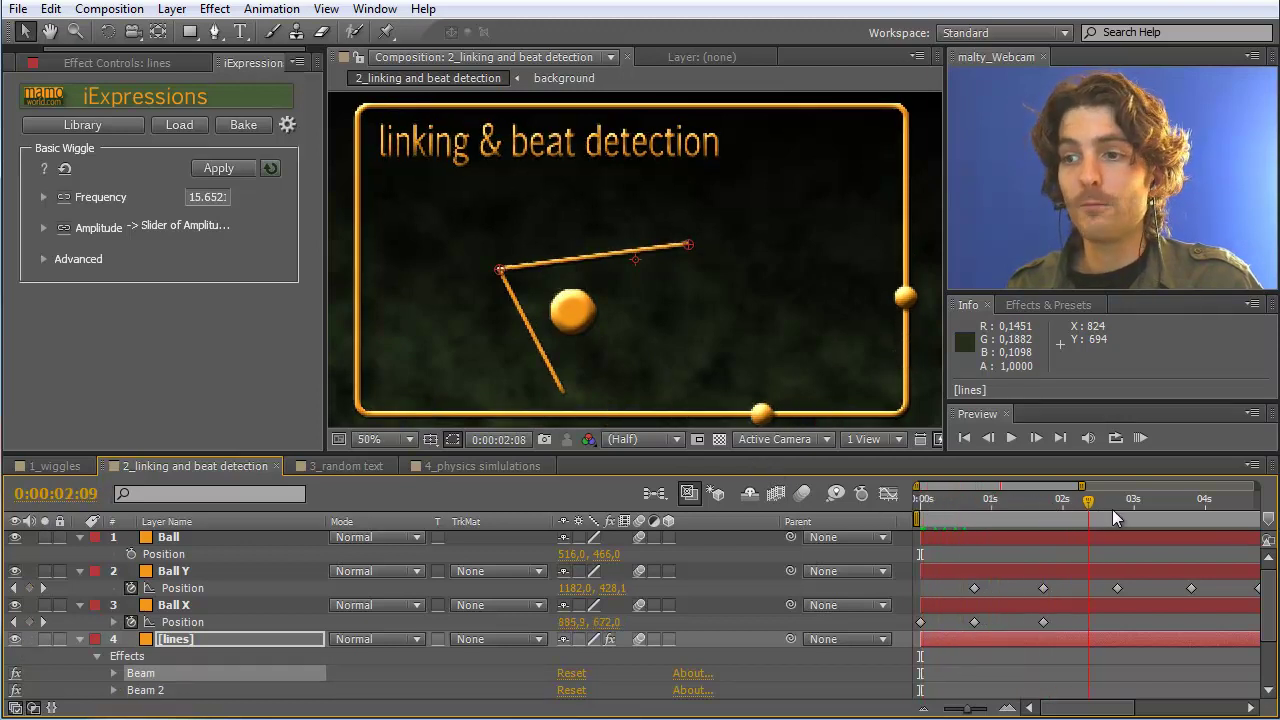
key("space")
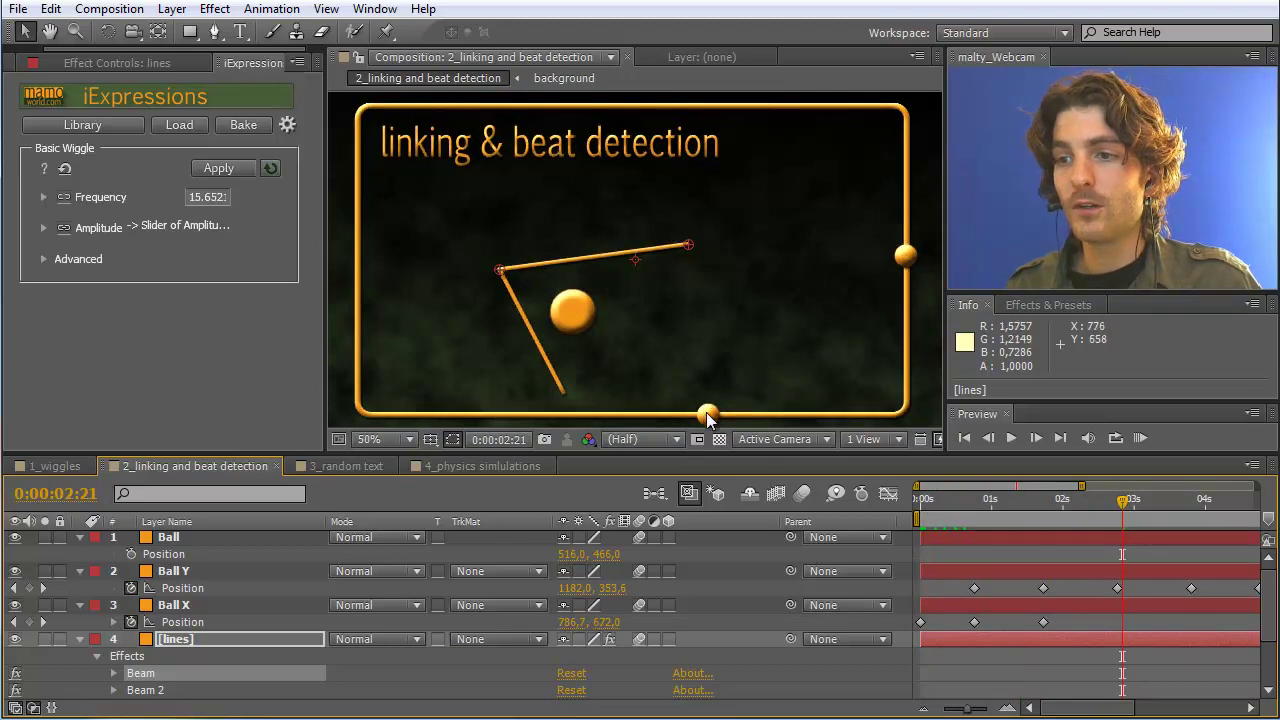
left_click_drag(1122, 505, 1014, 502)
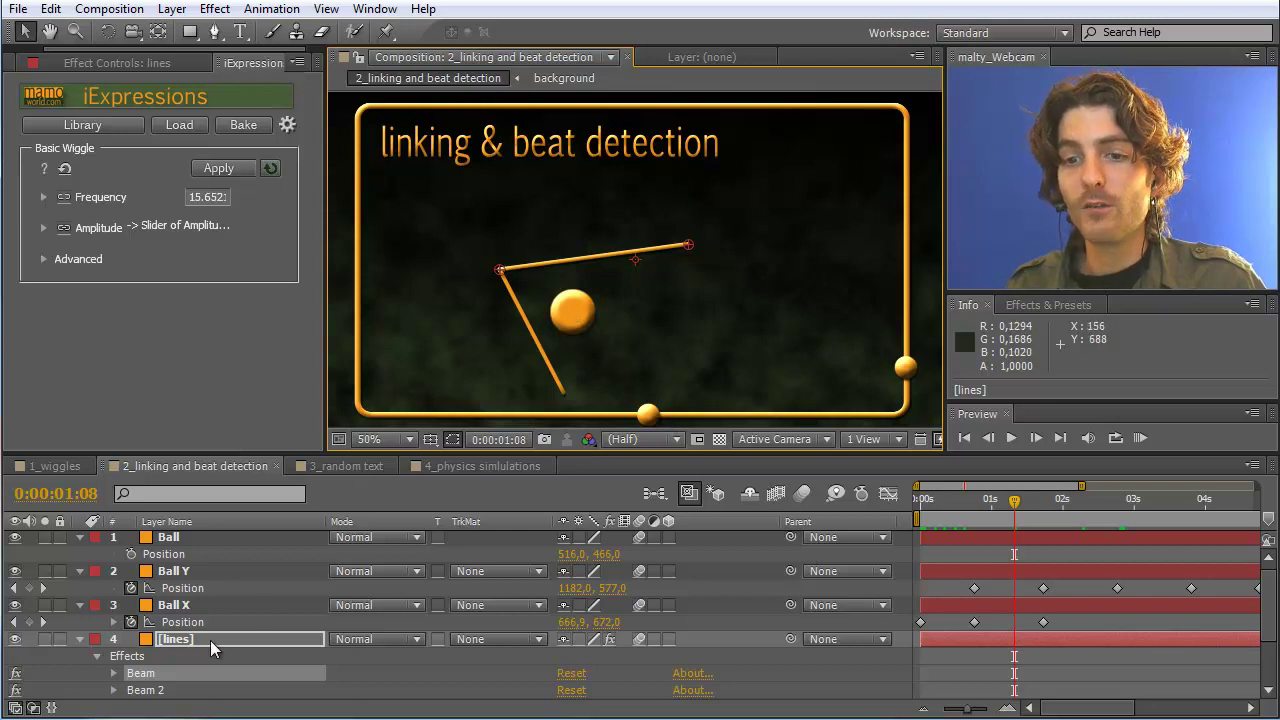
Expand the lines layer's Beam effect and inspect its Starting Point and Ending Point properties
left_click(114, 675)
left_click(190, 558)
left_click(198, 574)
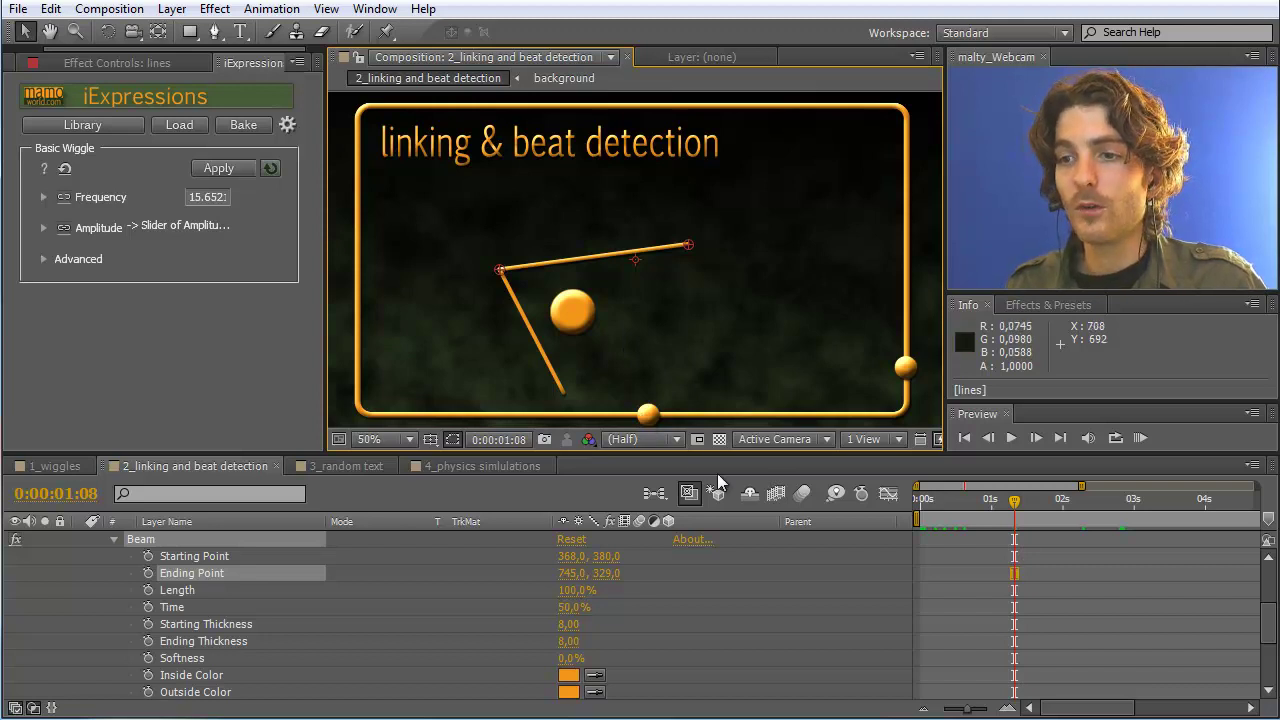
Load the Simple Link 2D expression from the Linking category of the iExpressions library
left_click(92, 125)
left_click_drag(53, 312, 577, 56)
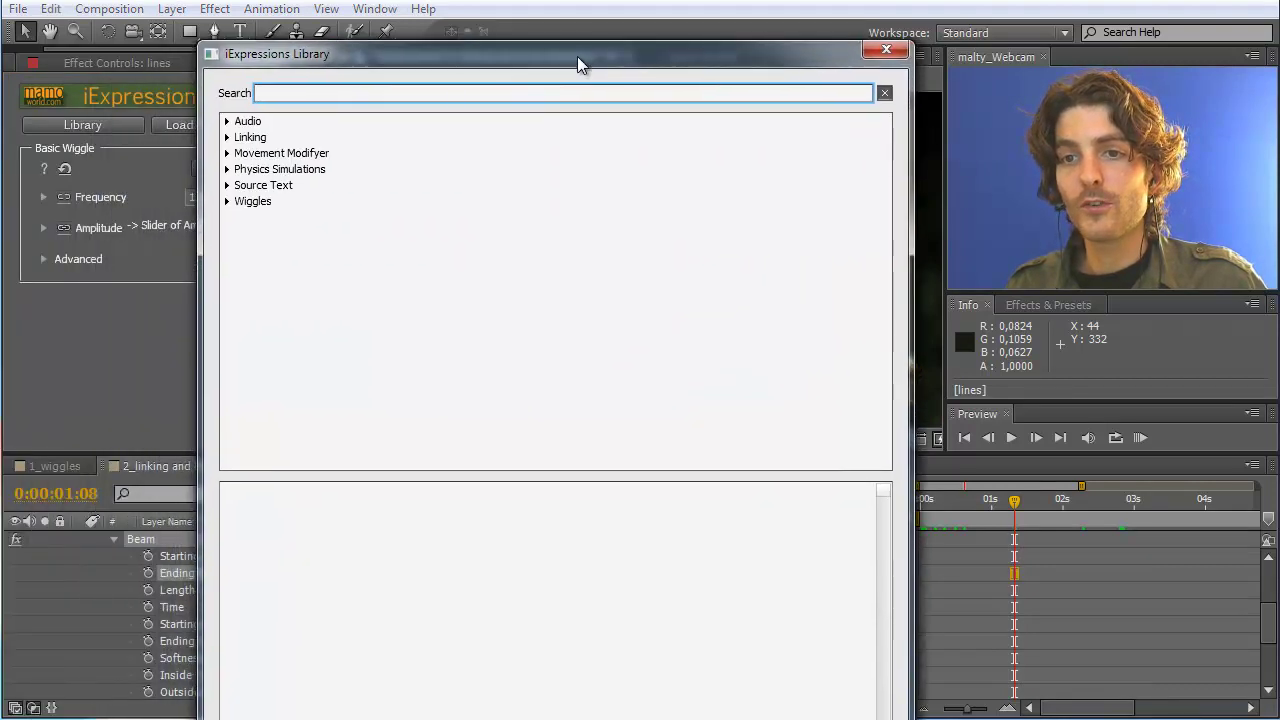
left_click(229, 137)
left_click(228, 137)
left_click(283, 280)
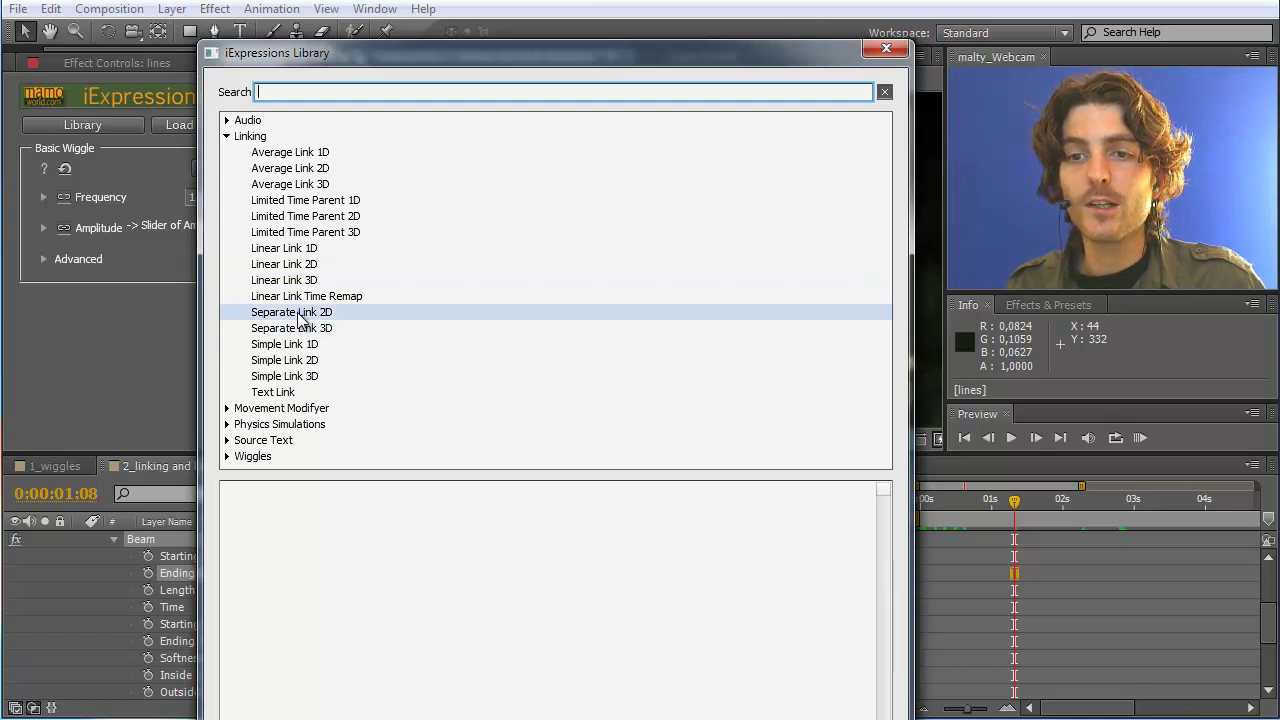
left_click(299, 346)
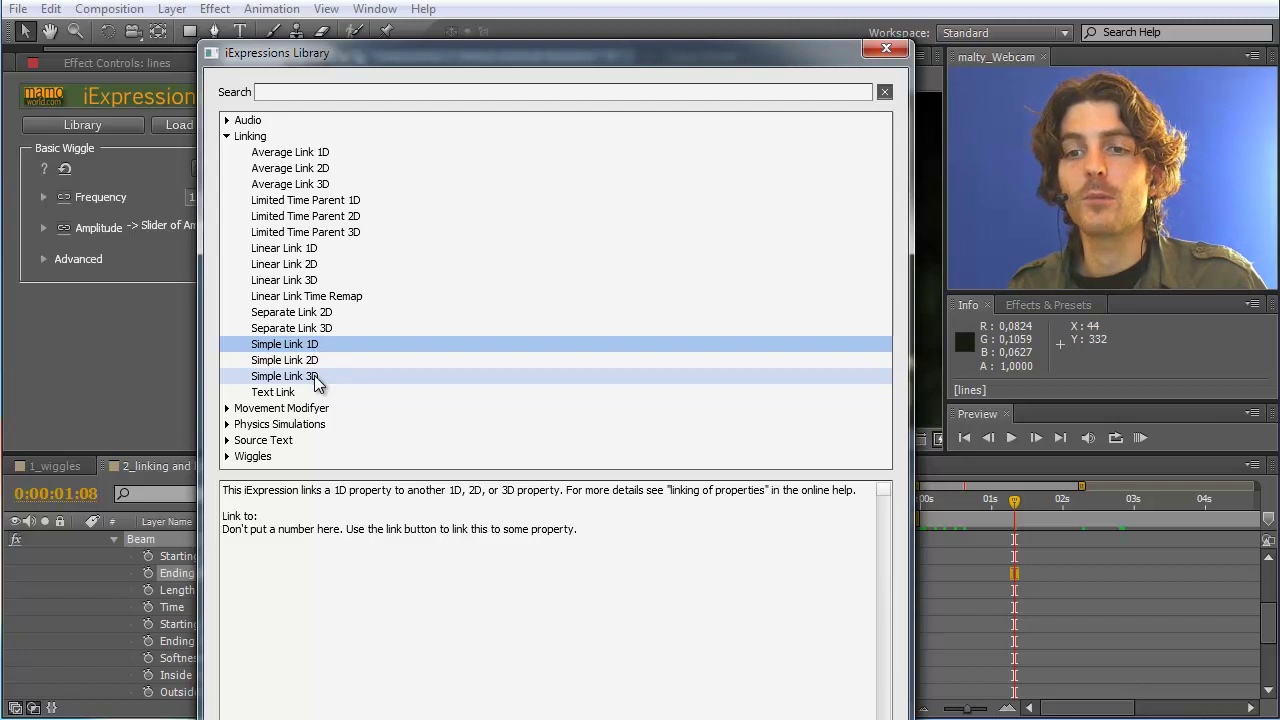
left_click(314, 362)
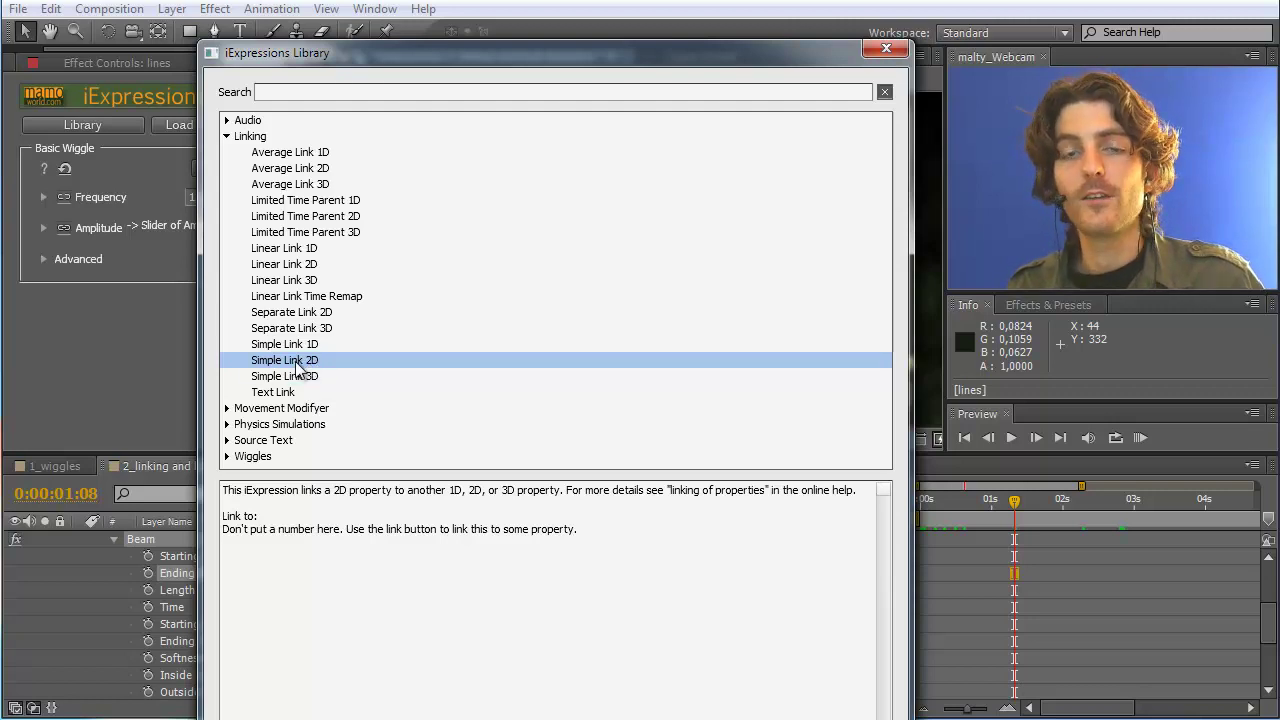
double_click(297, 362)
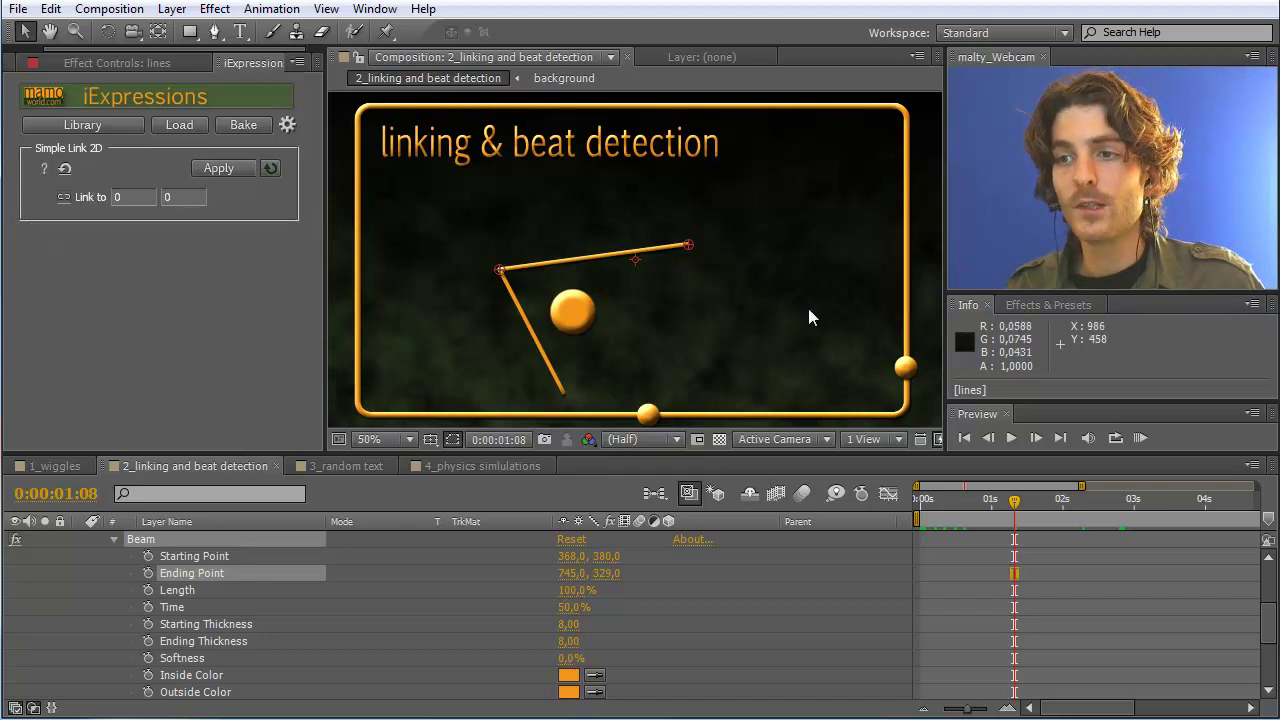
Set the Simple Link 2D target to the Position property of the Ball Y layer
left_click(114, 539)
scroll(209, 589, "up", 4)
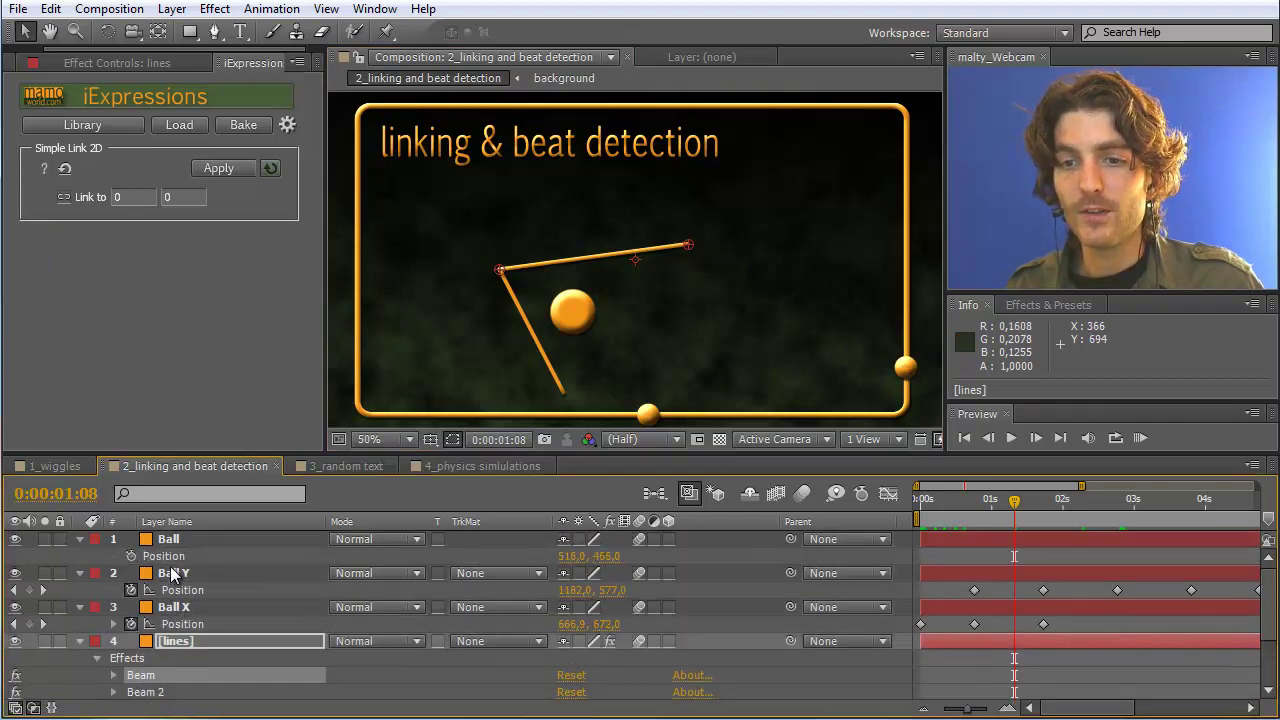
left_click(172, 541)
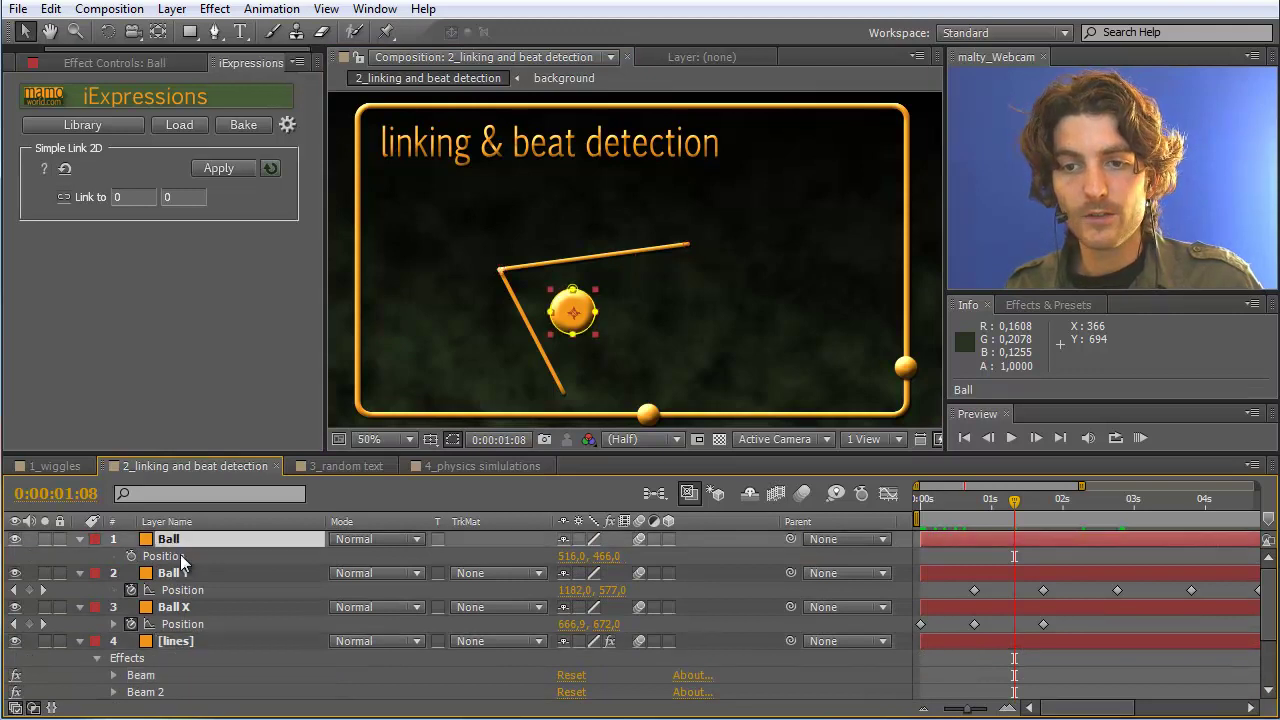
key("p")
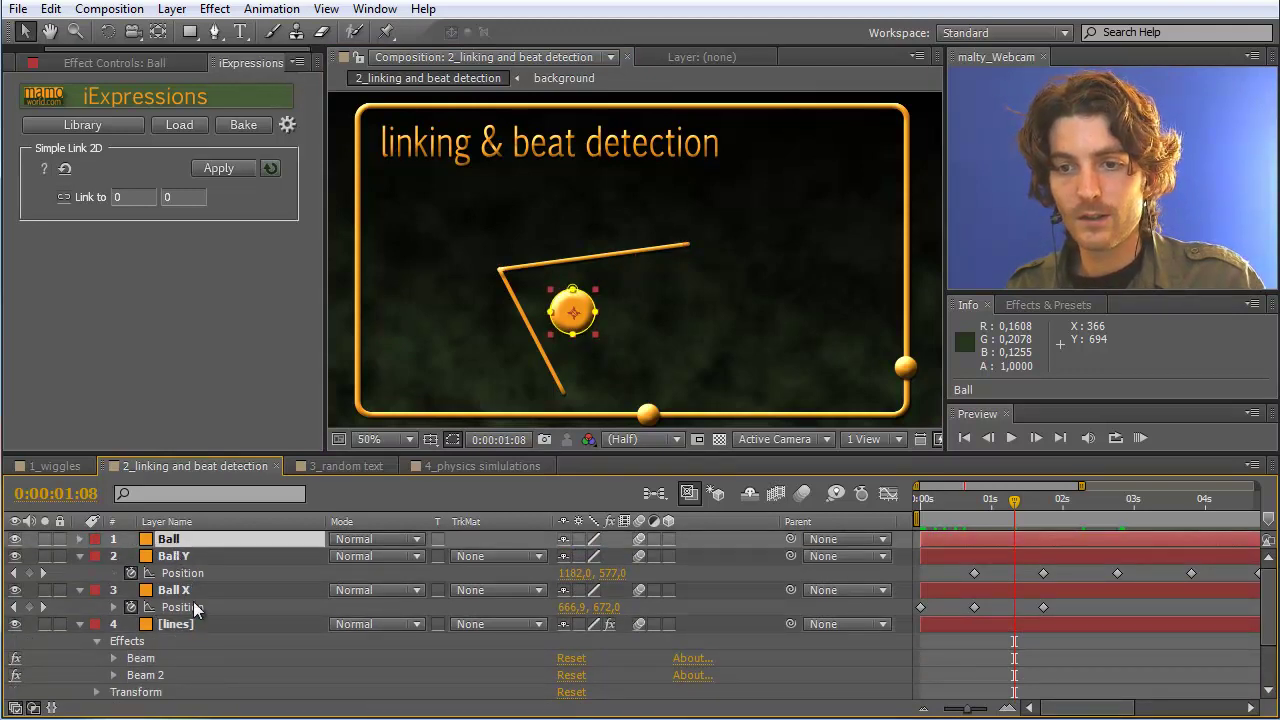
left_click(182, 573)
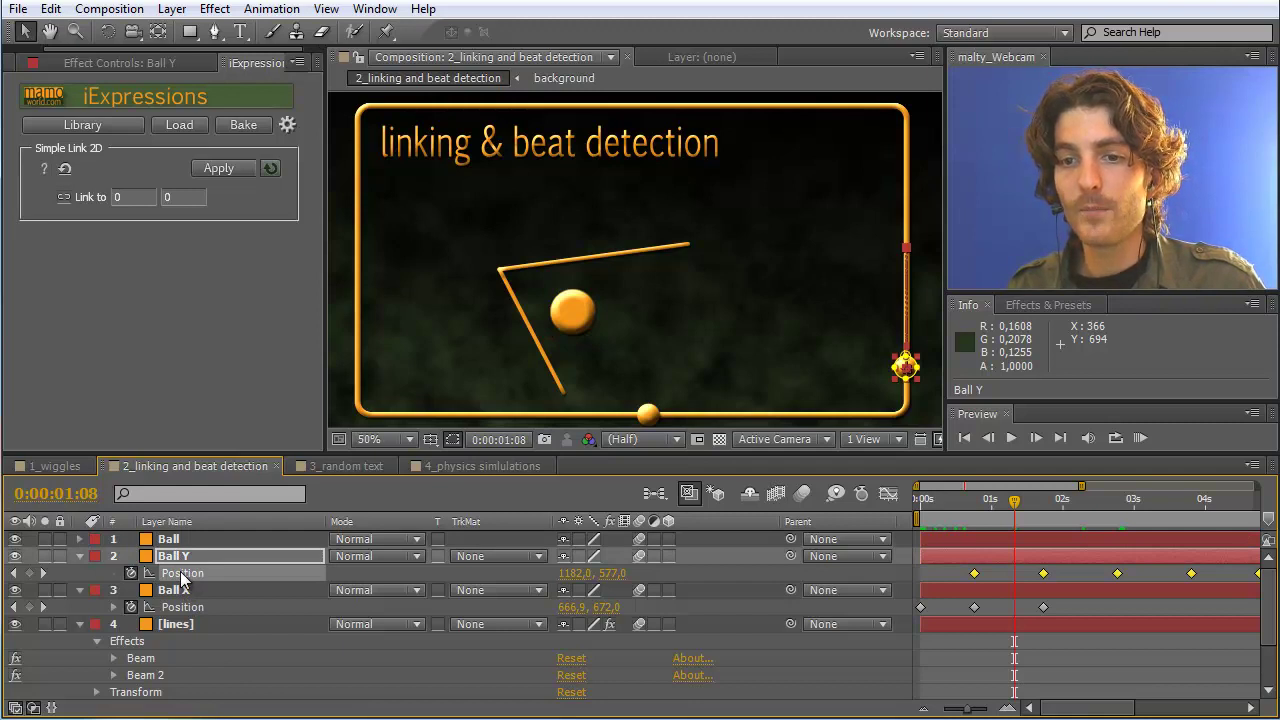
left_click(64, 197)
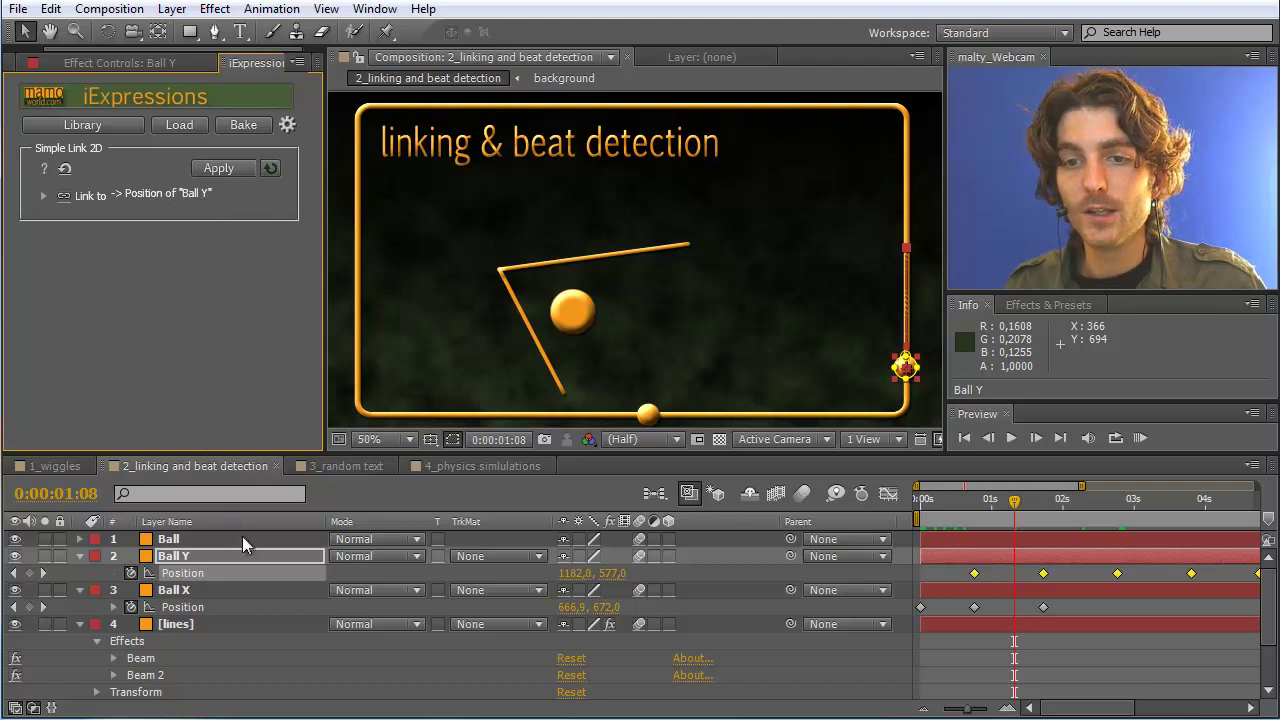
Apply the link to the Starting Point of the Beam effect on the lines layer and check it at 0:00:01:11
left_click(113, 658)
scroll(146, 634, "down", 3)
left_click(177, 557)
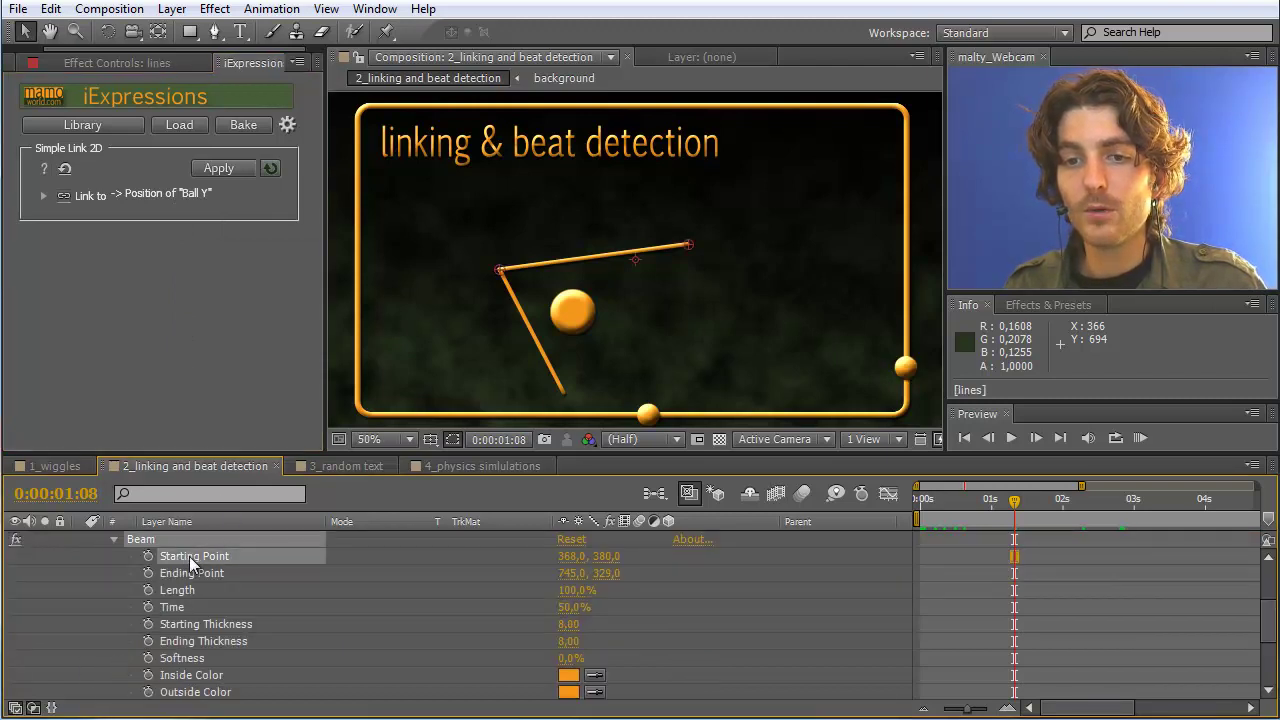
left_click(217, 166)
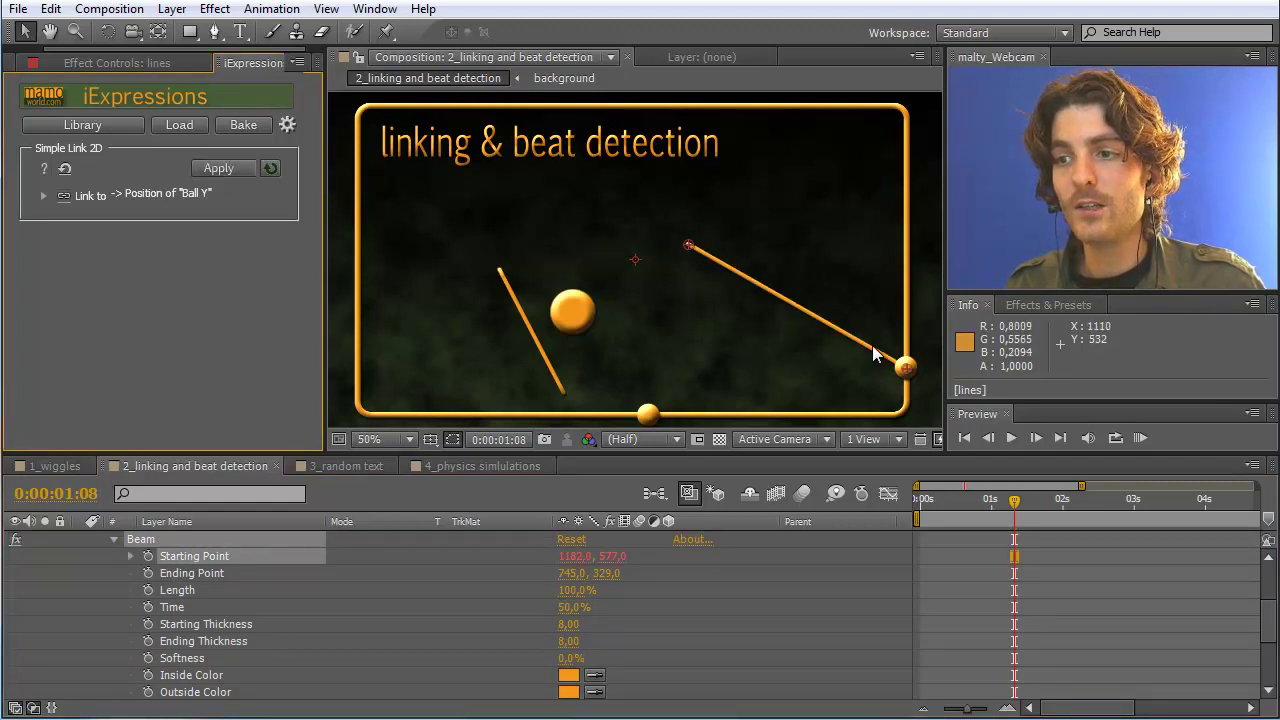
mouse_move(1015, 502)
left_mouse_down()
mouse_move(987, 512)
mouse_move(1109, 512)
mouse_move(1020, 512)
left_mouse_up()
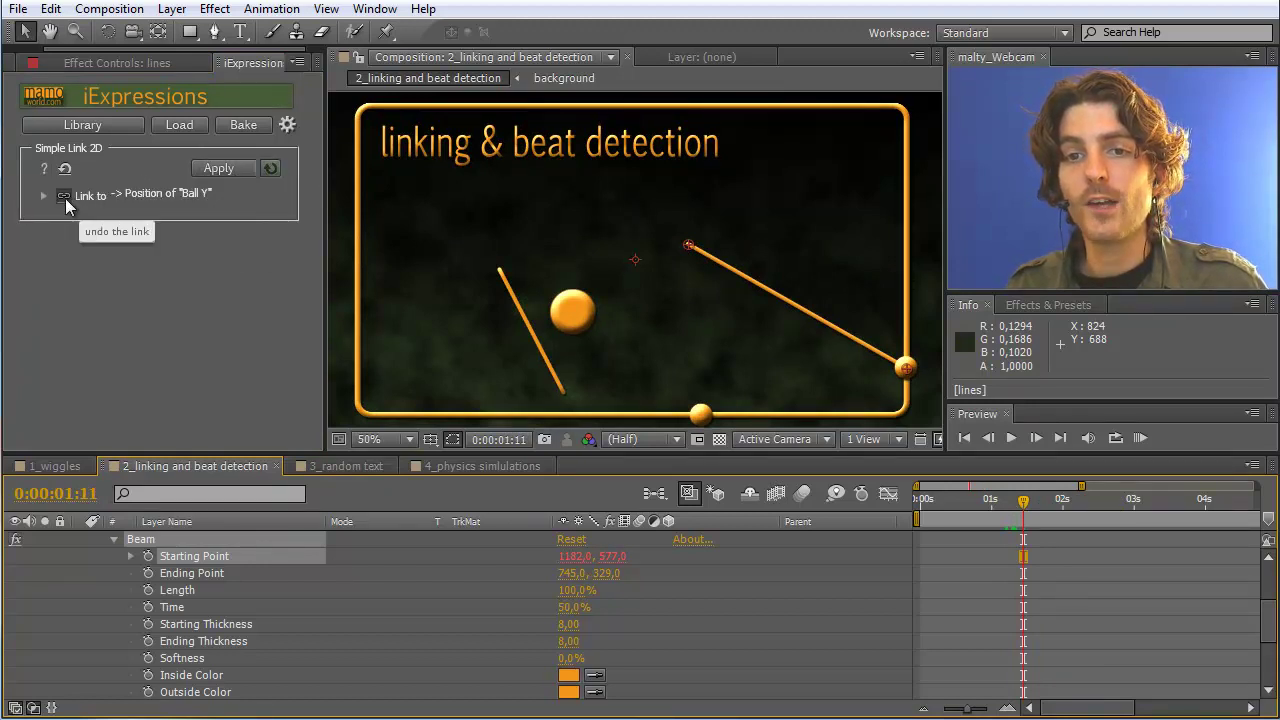
Remove the existing Simple Link 2D target and link it to the Position of the Ball X layer instead
left_click(65, 196)
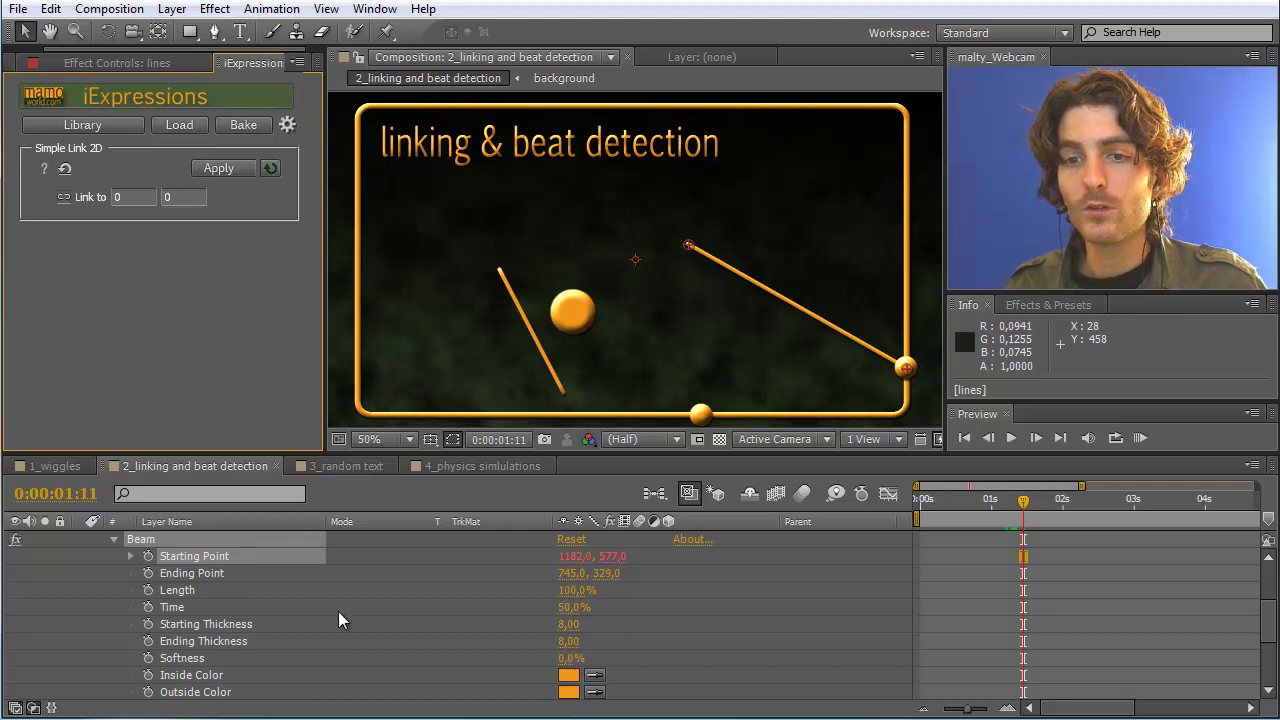
scroll(1255, 606, "up", 3)
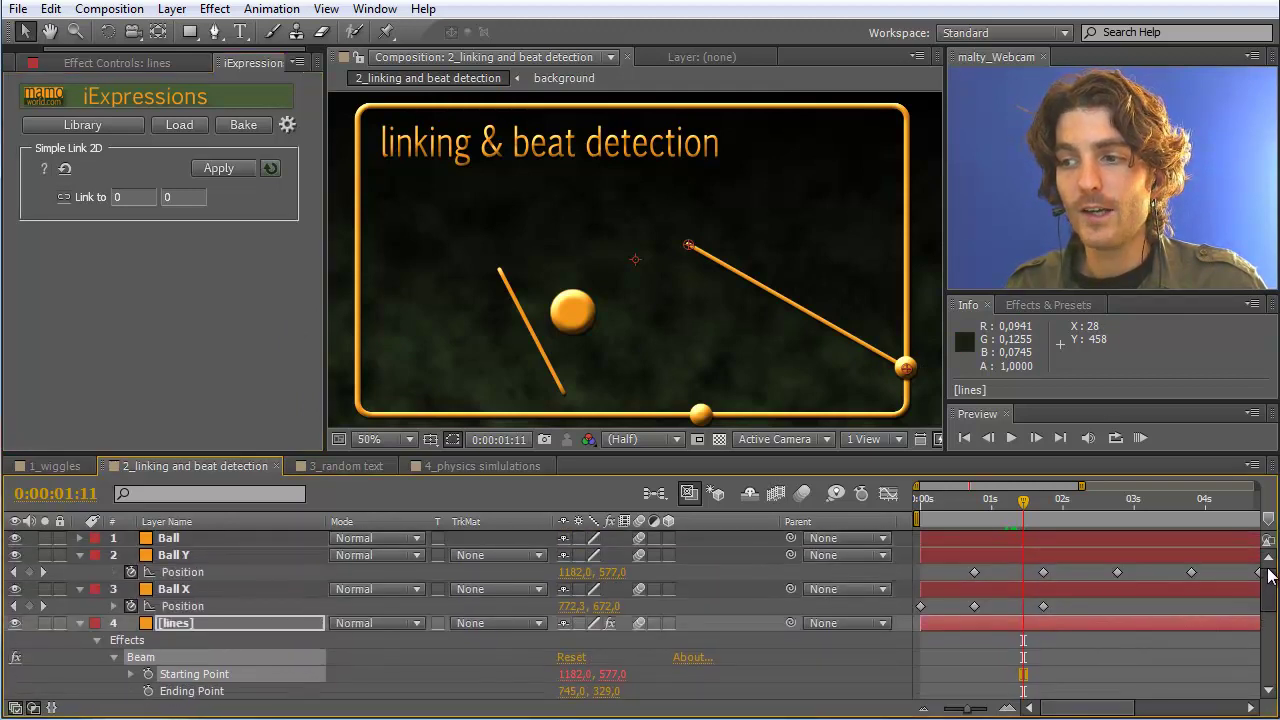
left_click(190, 591)
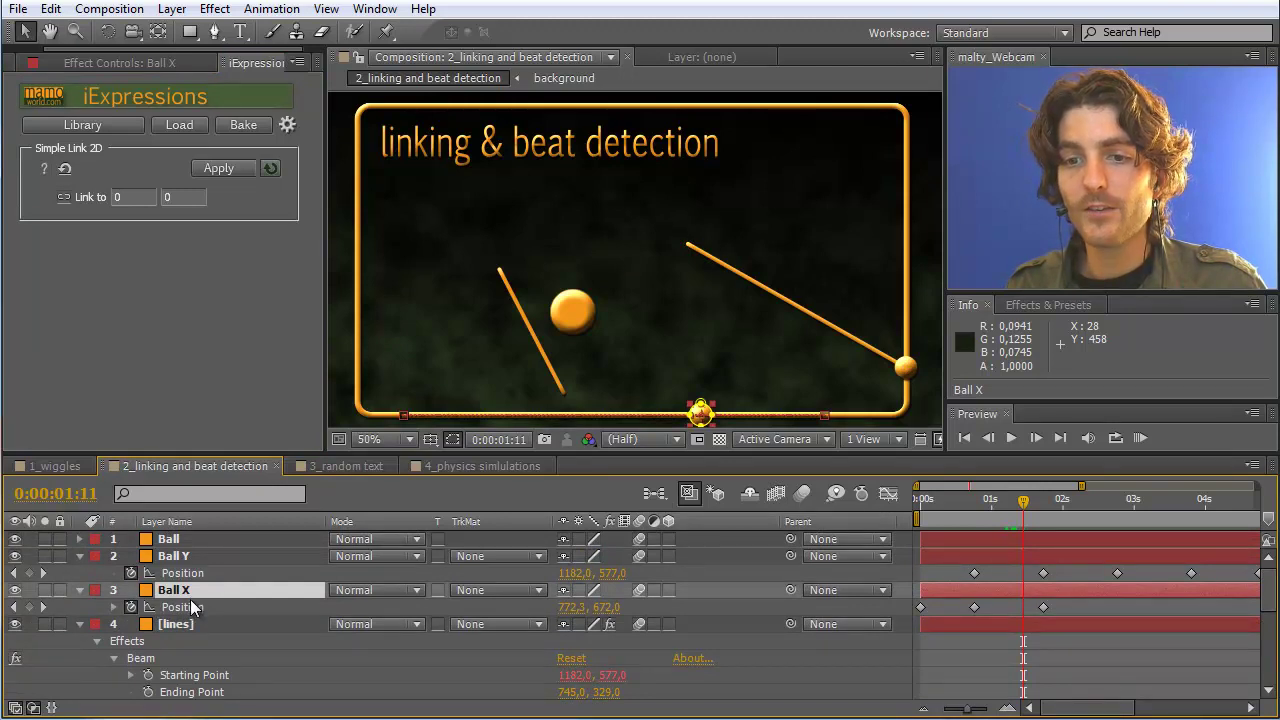
left_click(183, 607)
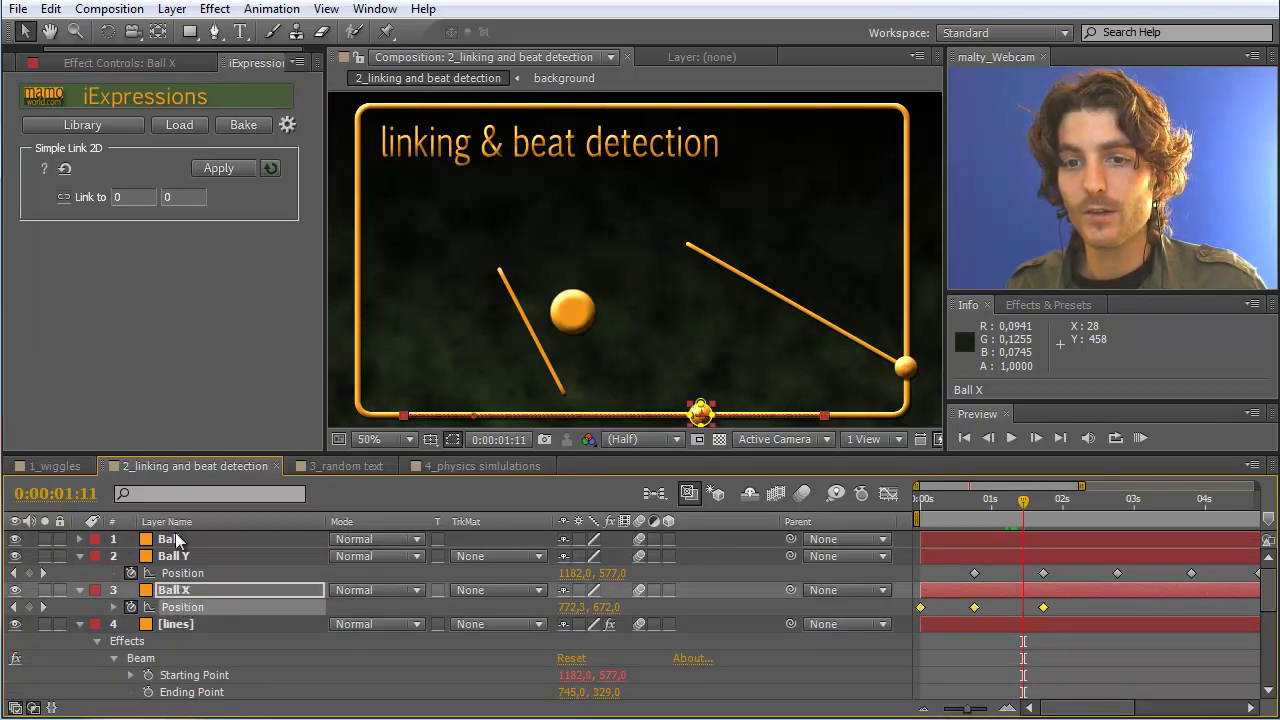
left_click(62, 198)
left_click(63, 199)
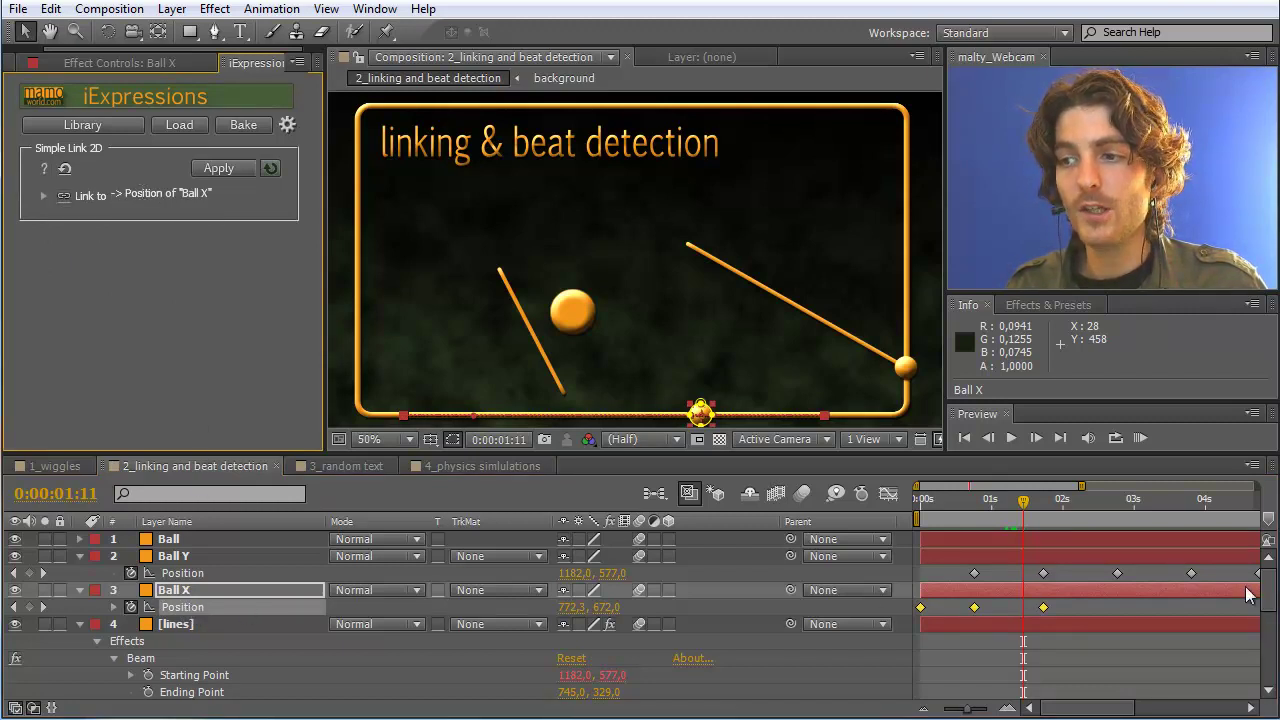
Apply the Ball X link to the Starting Point of the Beam 2 effect on the lines layer
left_click_drag(1268, 591, 1275, 669)
left_click(113, 605)
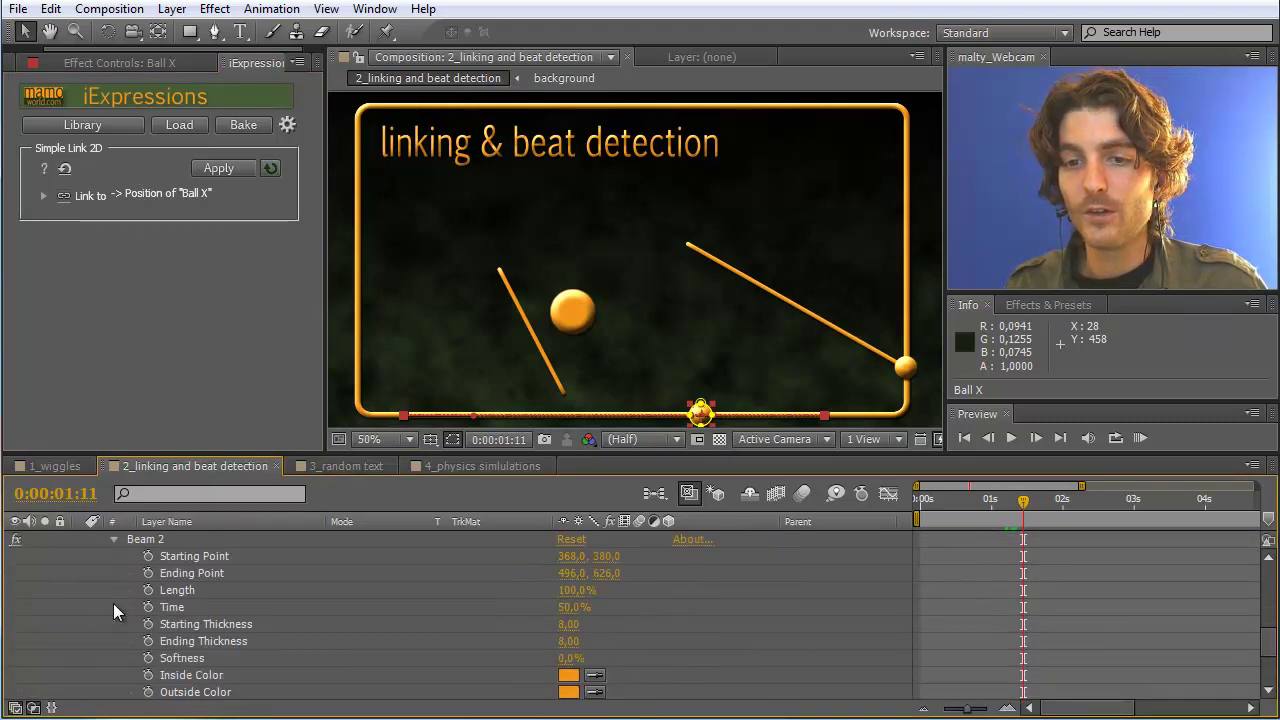
left_click(184, 555)
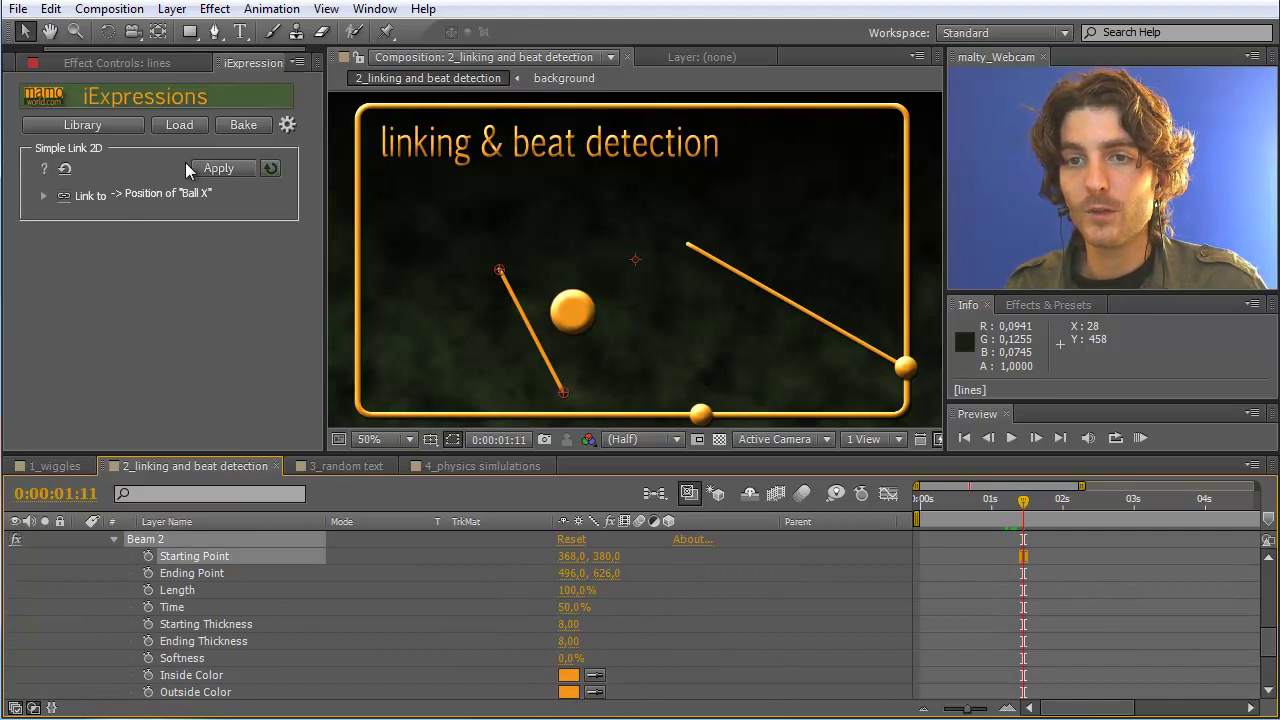
left_click(212, 167)
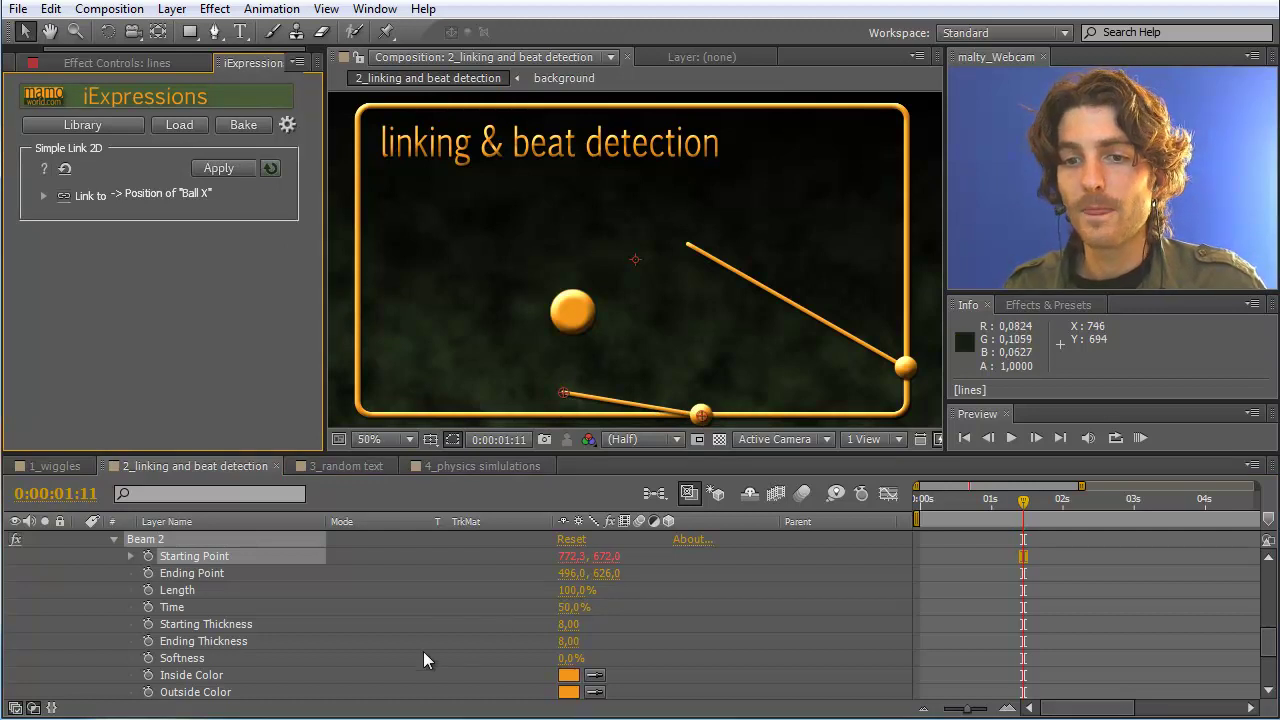
Clear the Simple Link 2D target, reveal the Ball layer's Position property and link to it instead
left_click_drag(1267, 635, 1266, 553)
left_click(175, 539)
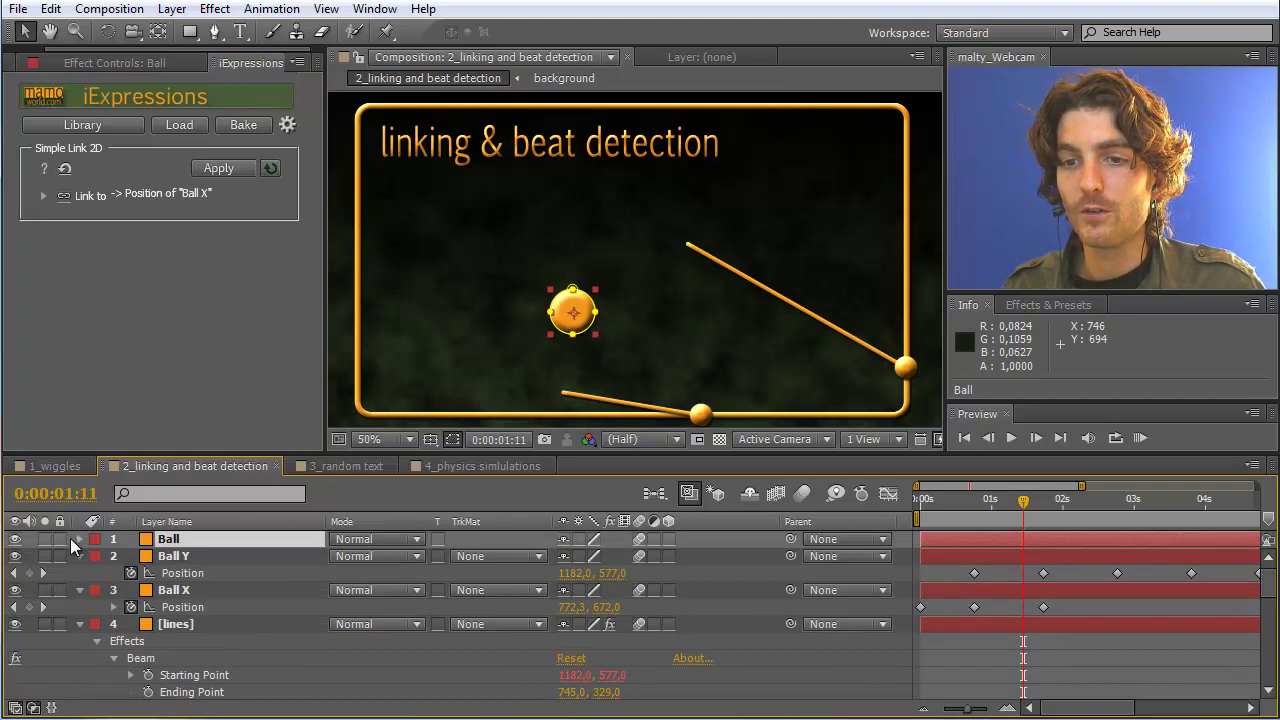
left_click(81, 539)
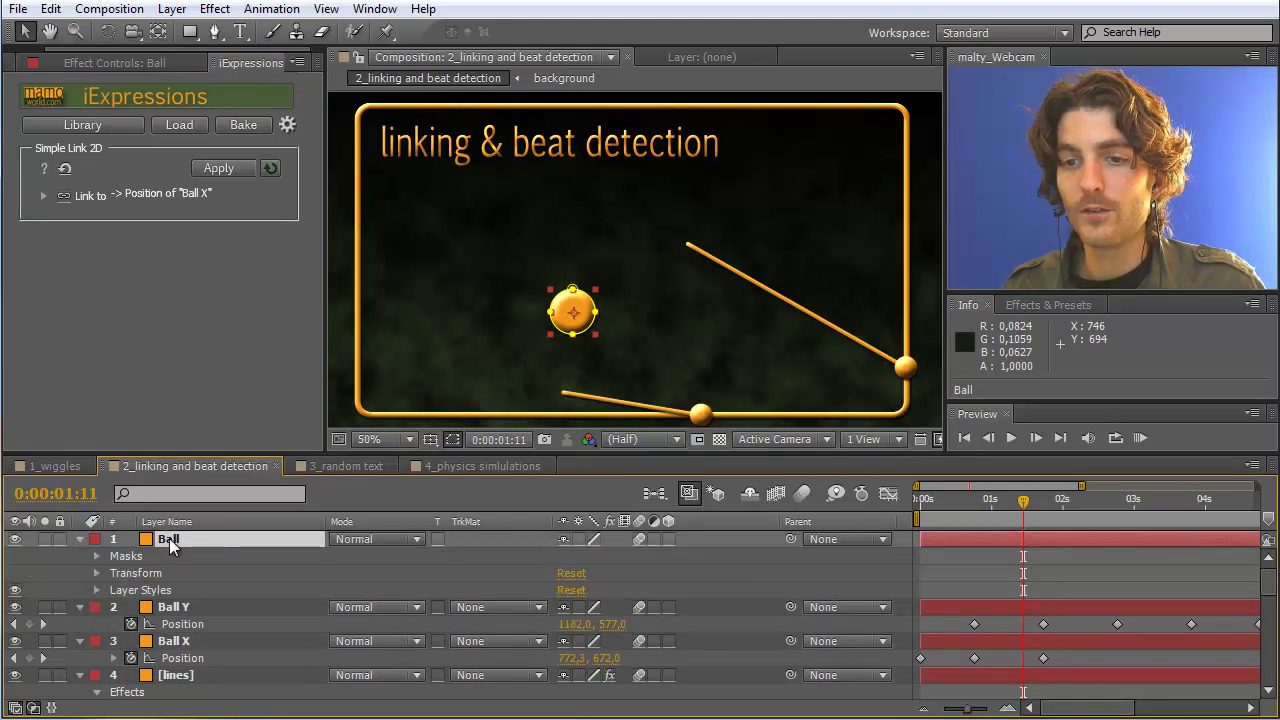
key("p")
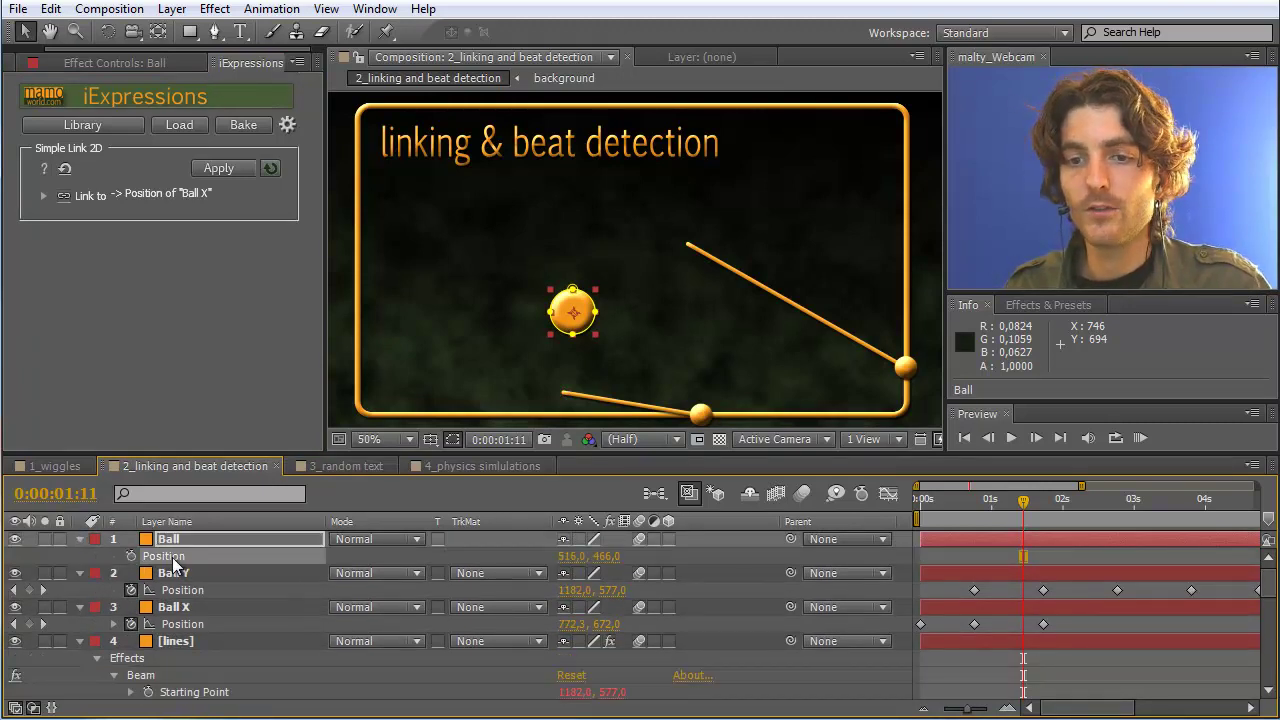
left_click(64, 196)
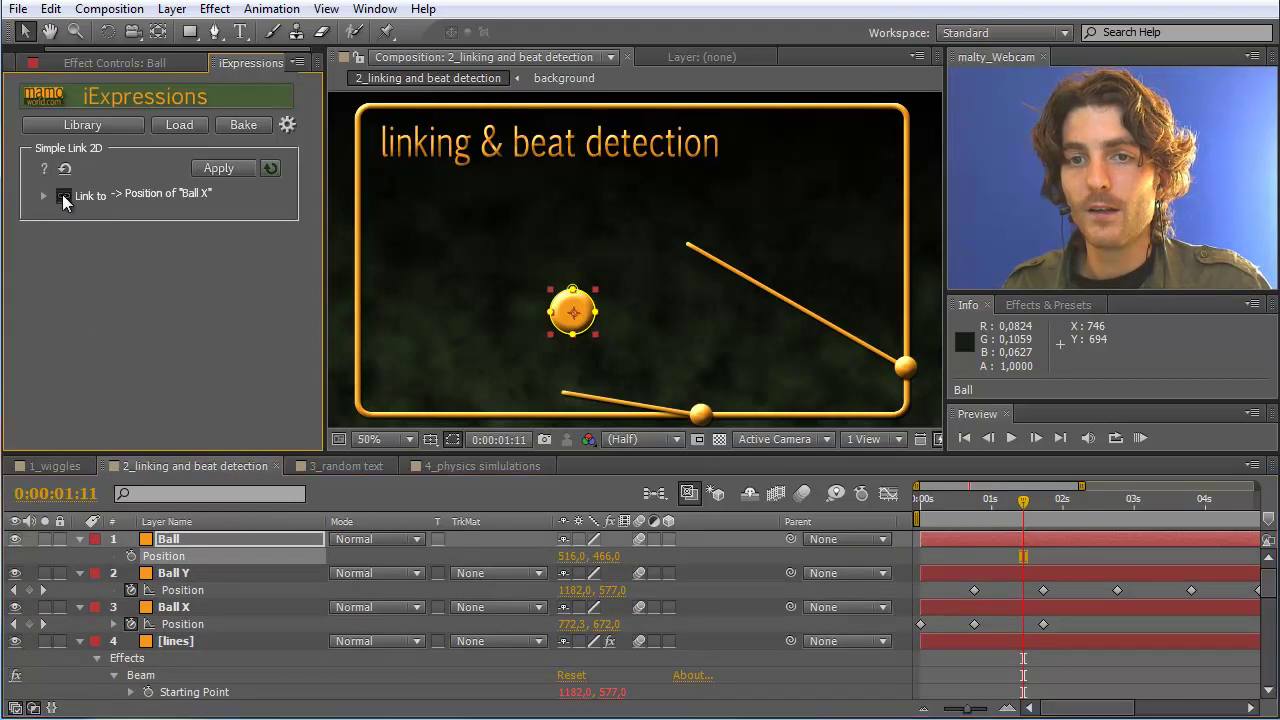
left_click(169, 559)
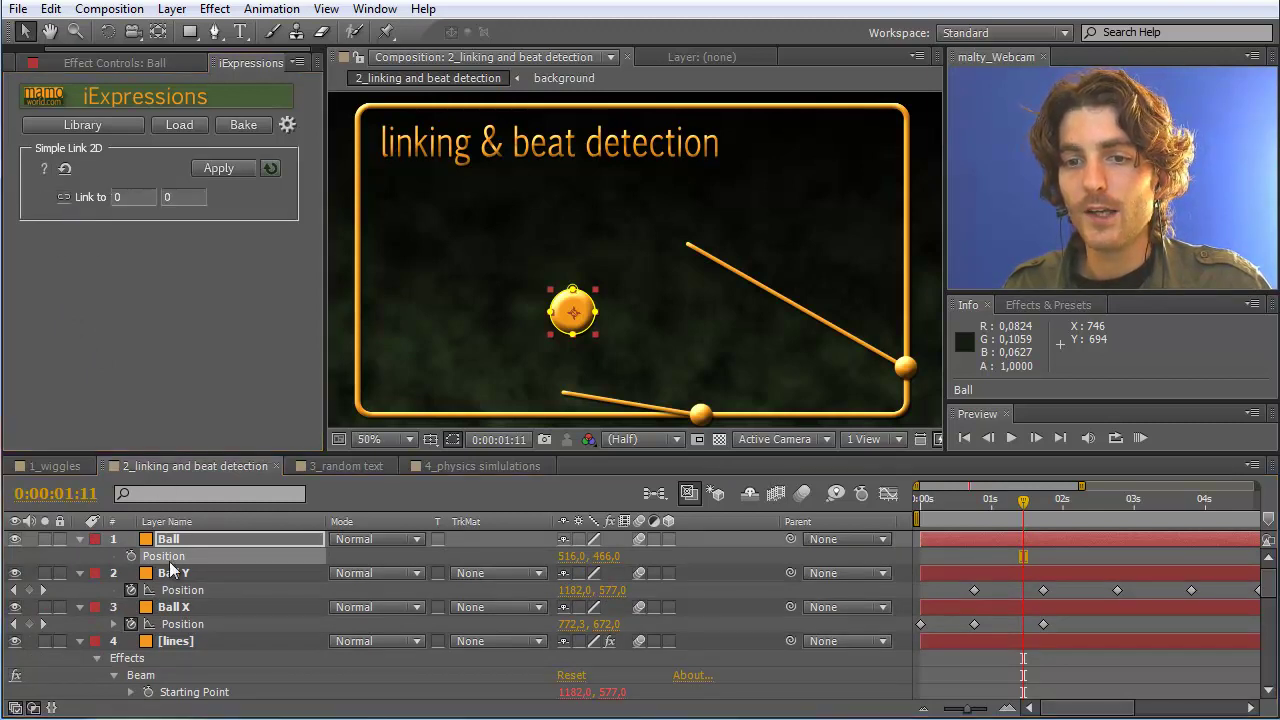
left_click(64, 198)
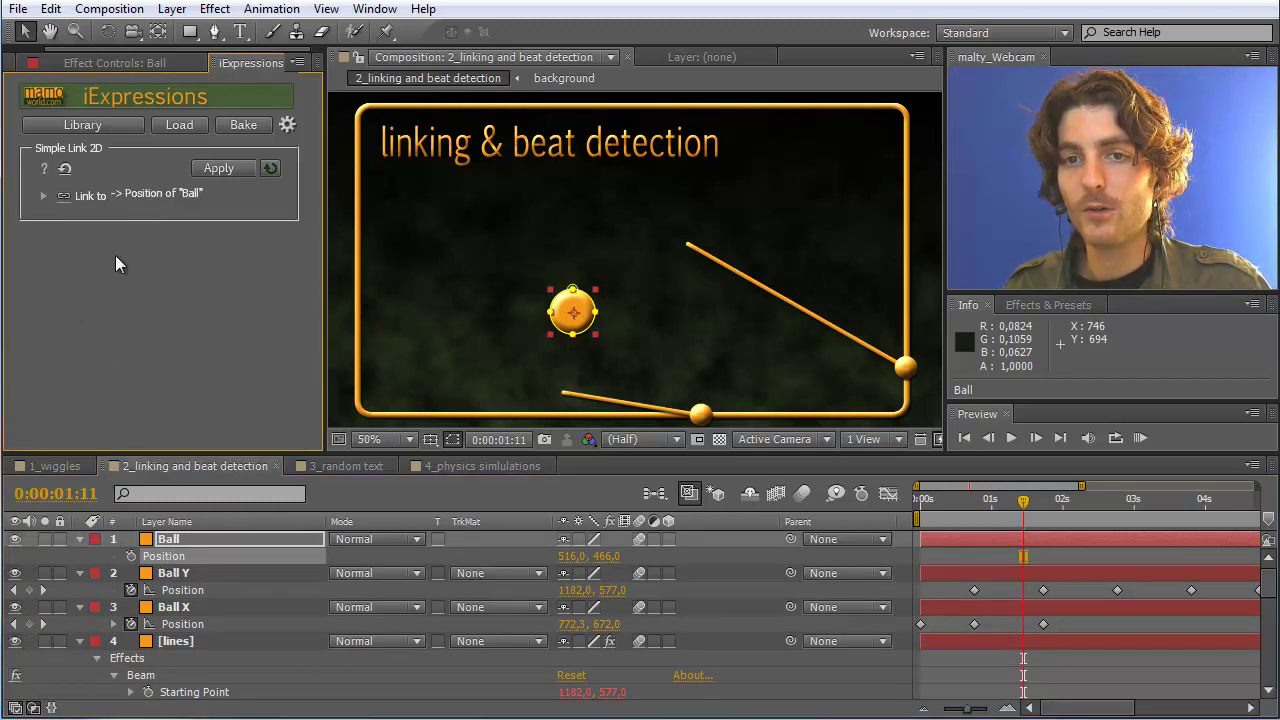
Apply the Ball position link to the Ending Point of the Beam effect on the lines layer
left_click_drag(1266, 575, 1268, 616)
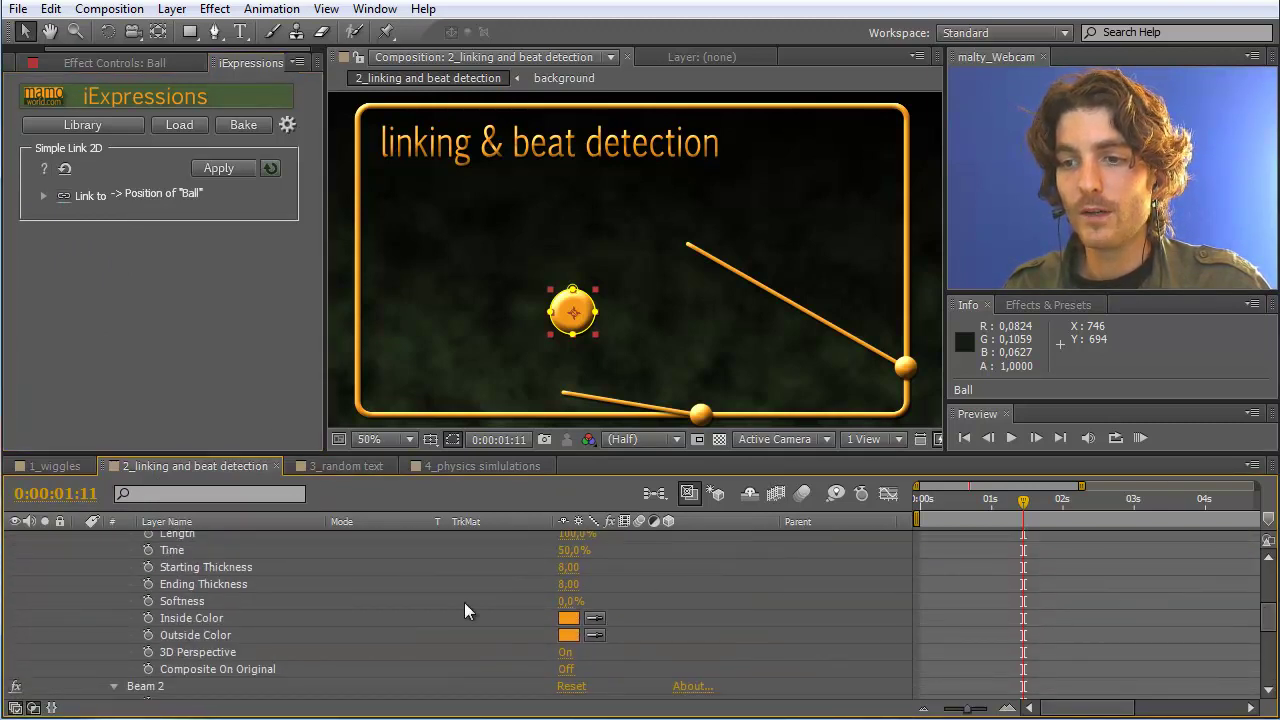
scroll(464, 602, "up", 3)
left_click(188, 669)
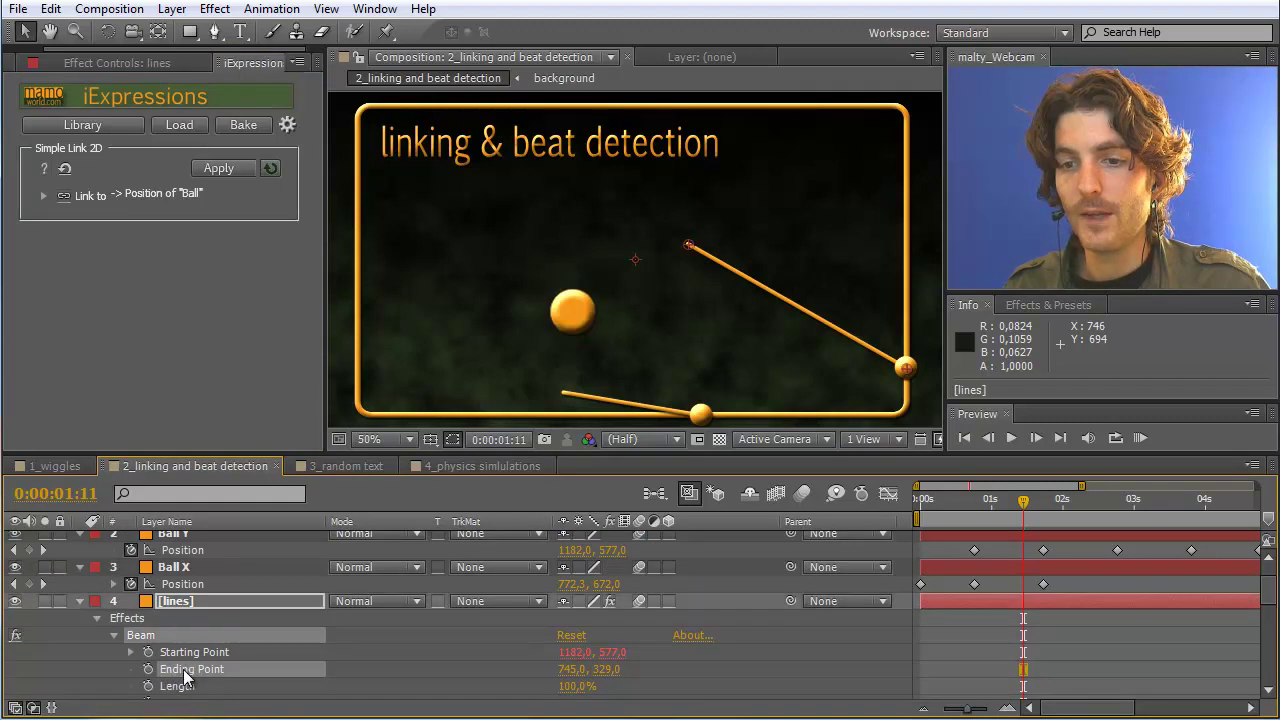
left_click(238, 167)
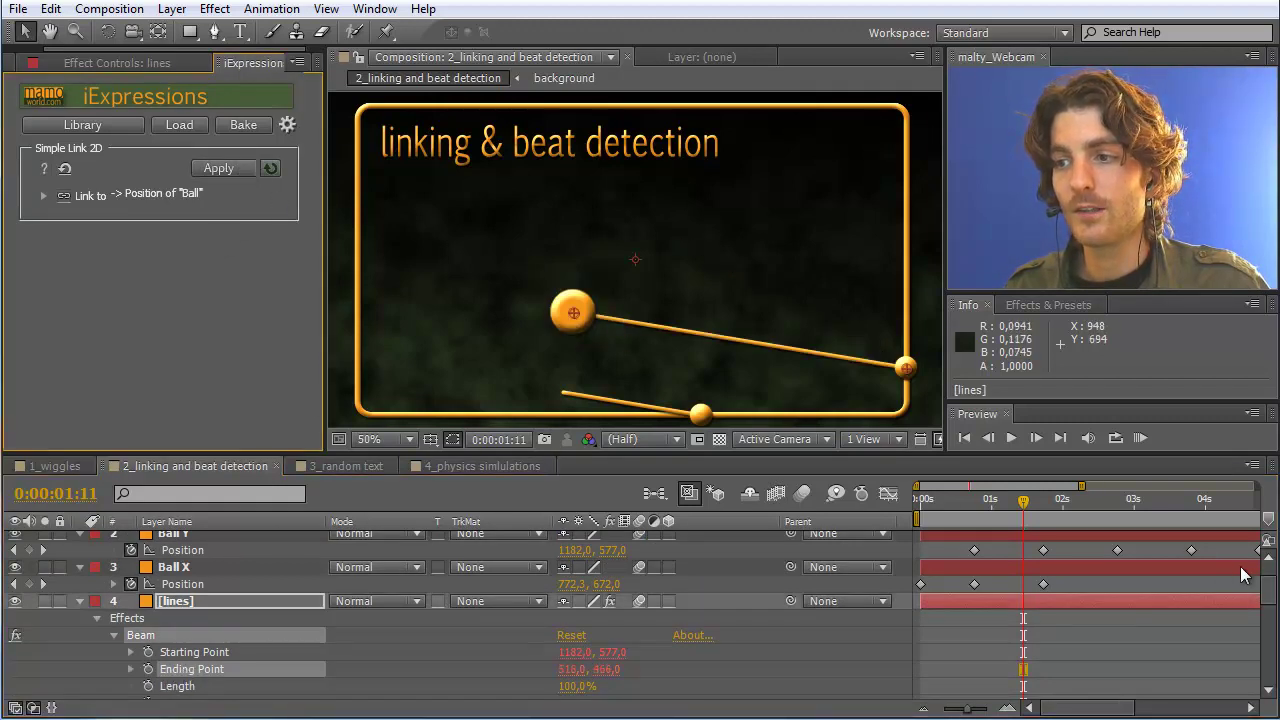
Apply the same Ball position link to the Ending Point of the Beam 2 effect on the lines layer
left_click_drag(1269, 589, 1269, 627)
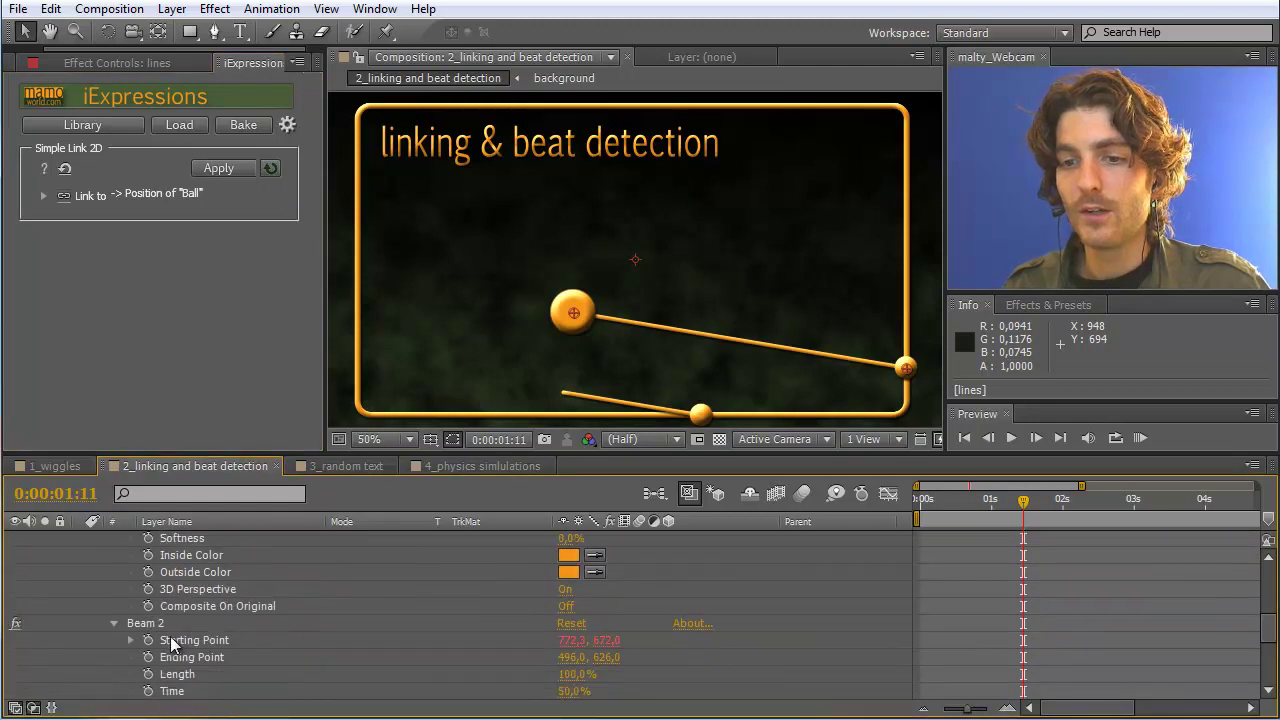
left_click(167, 660)
left_click(222, 172)
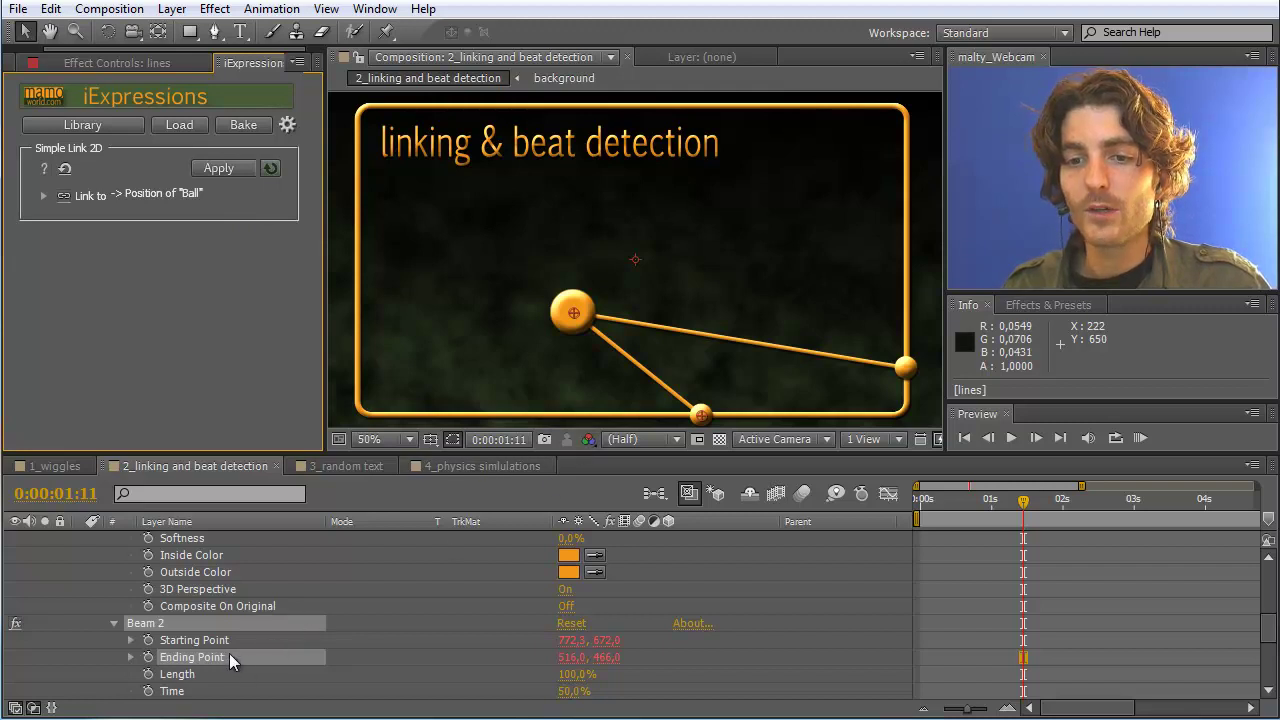
Review the linked Ending Point properties of Beam and Beam 2, and scrub the timeline to check that both lines follow the balls
left_click(248, 589)
scroll(260, 625, "up", 2)
scroll(267, 633, "up", 3)
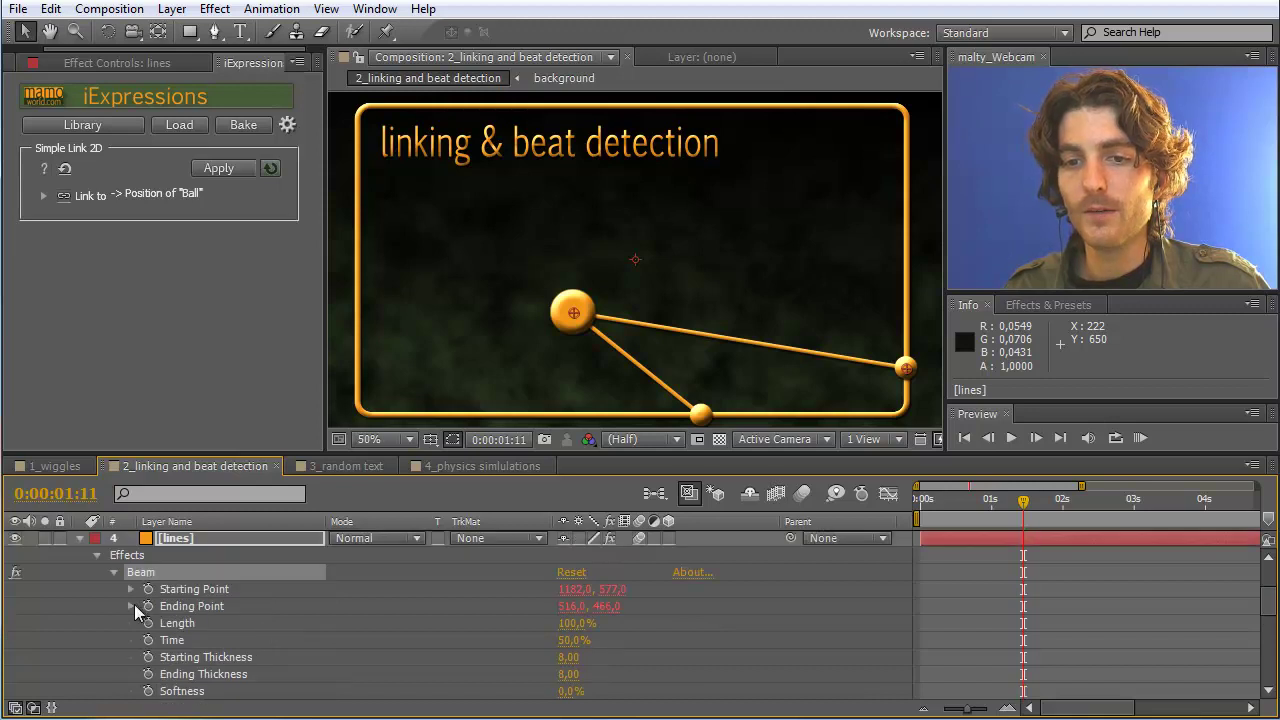
left_click(192, 606)
scroll(230, 614, "down", 3)
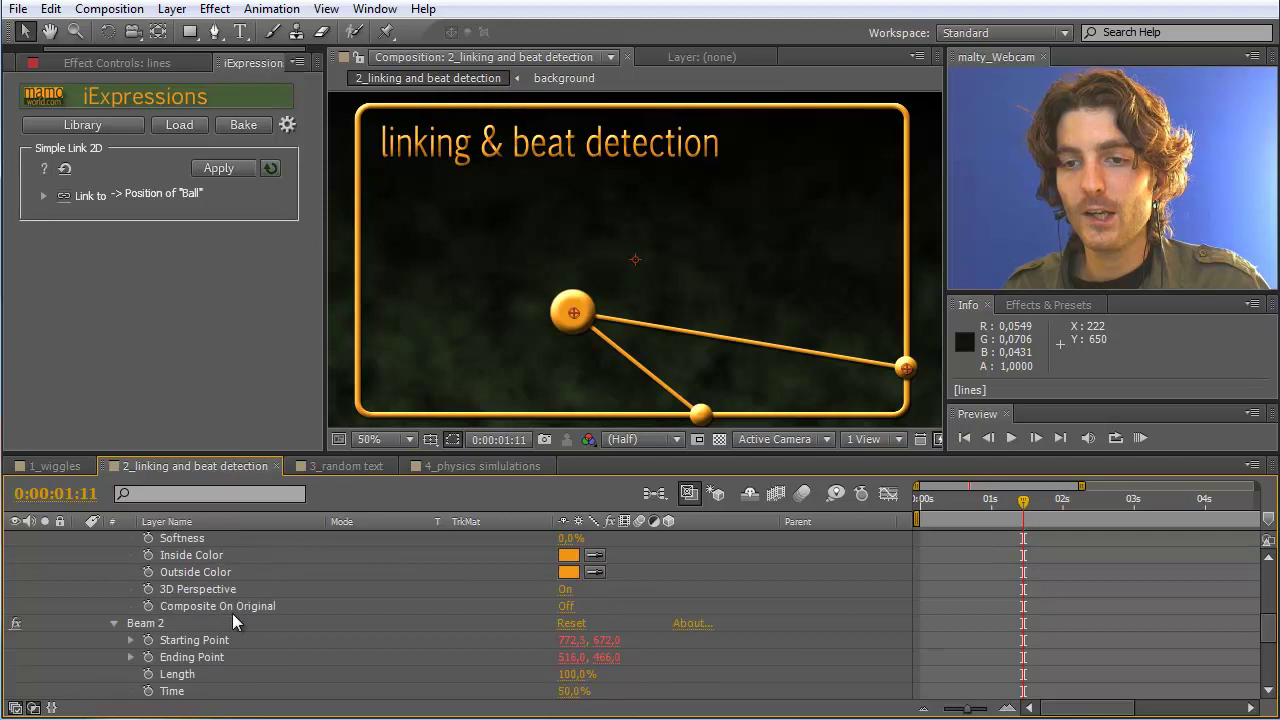
left_click(191, 658)
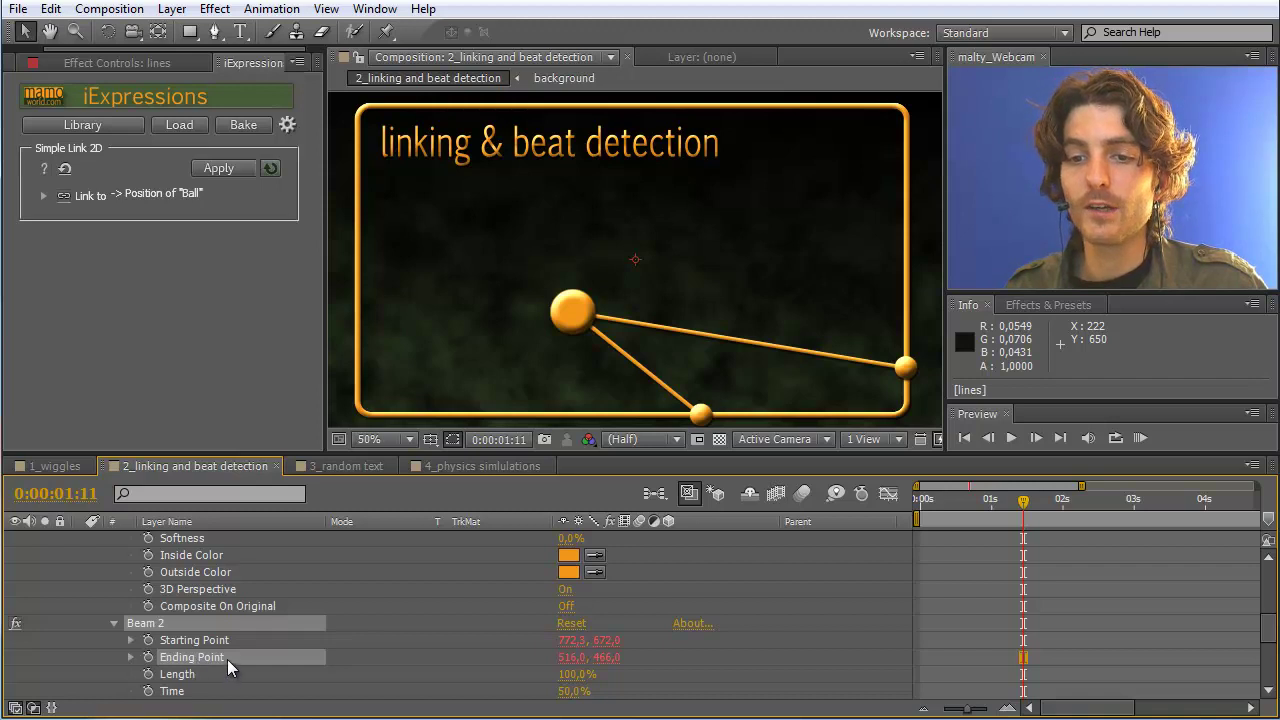
left_click(241, 170)
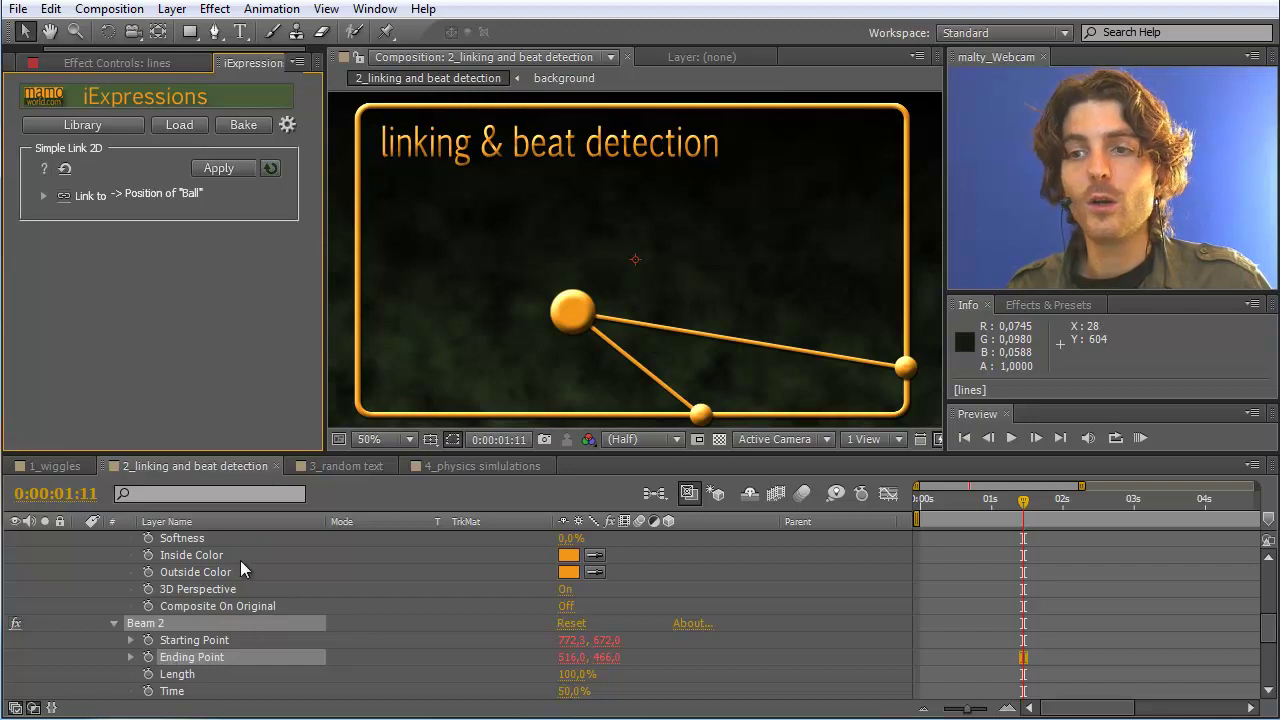
mouse_move(1023, 500)
left_mouse_down()
mouse_move(955, 517)
mouse_move(879, 511)
mouse_move(1094, 511)
mouse_move(955, 522)
mouse_move(1014, 518)
left_mouse_up()
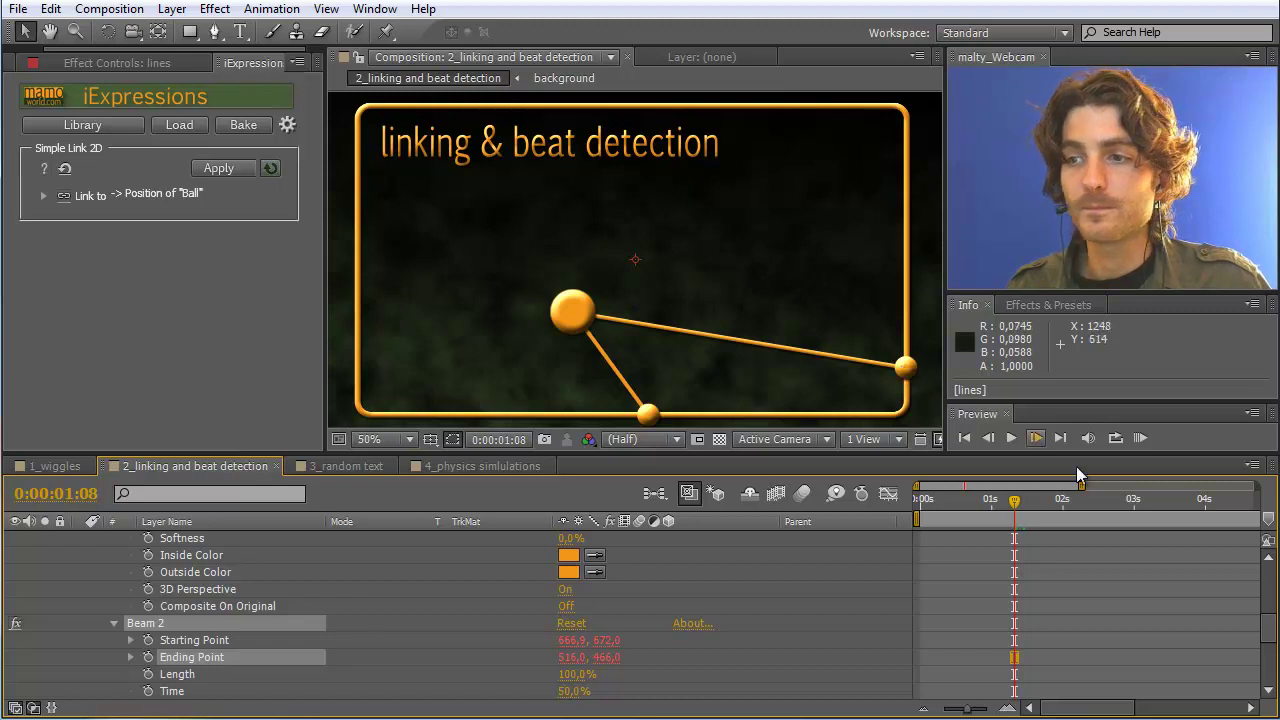
Load the Separate Link 2D preset from the Linking category of the iExpressions library
left_click_drag(1272, 638, 1272, 589)
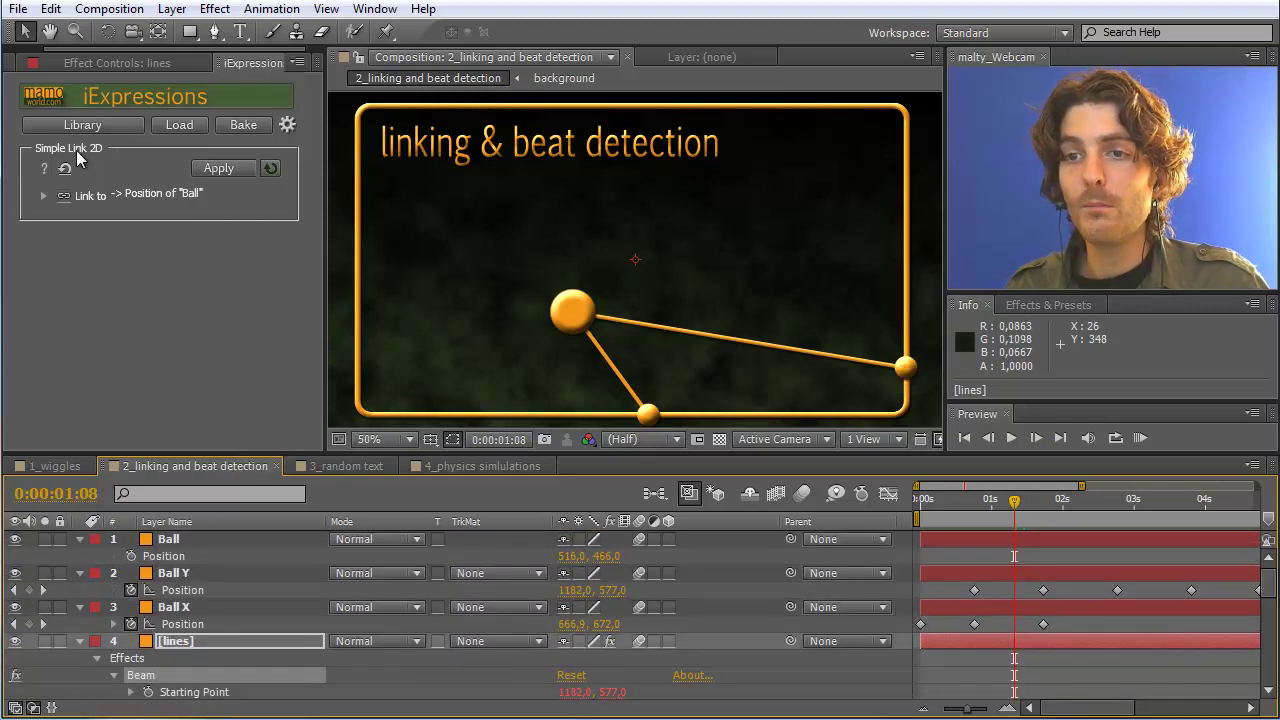
left_click(85, 125)
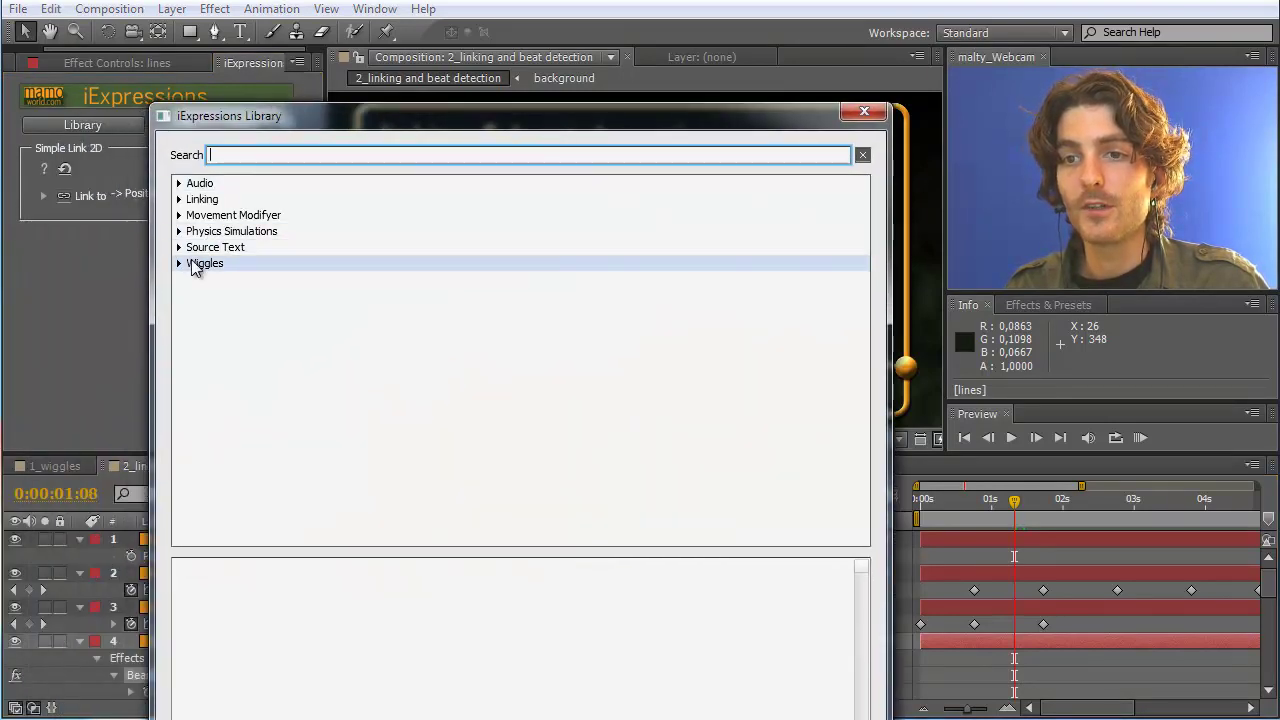
left_click(179, 200)
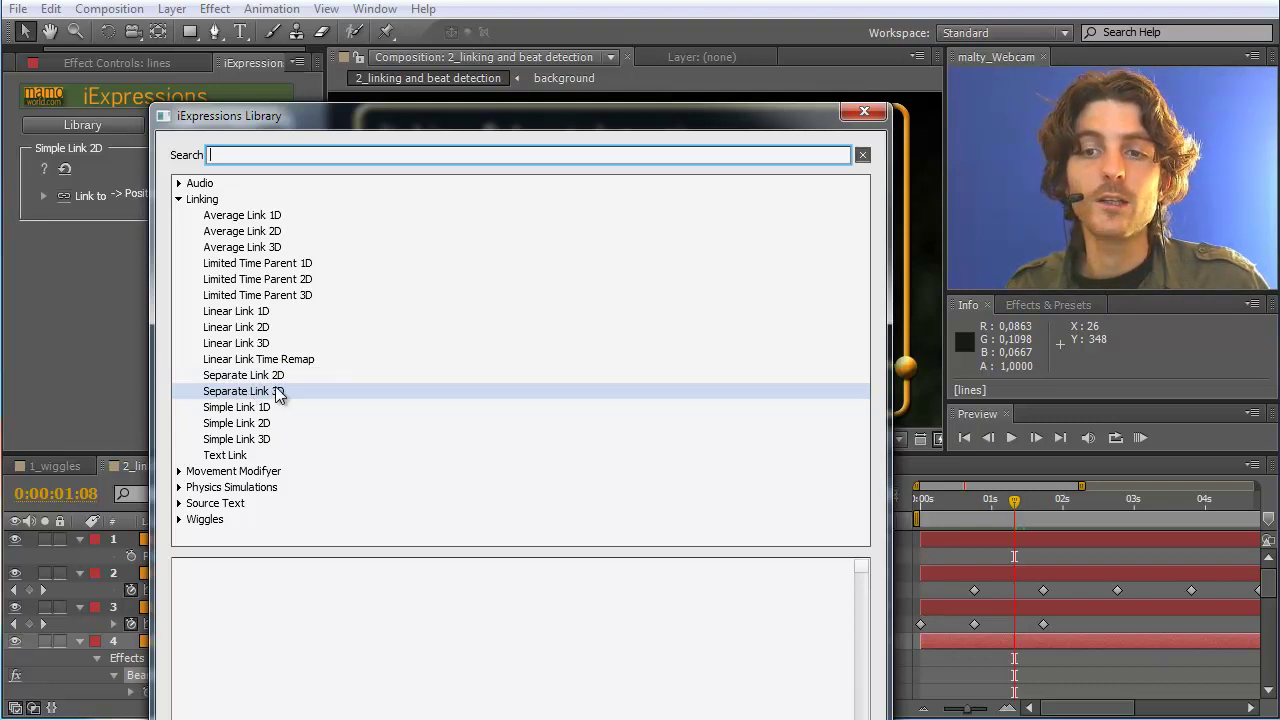
left_click(275, 380)
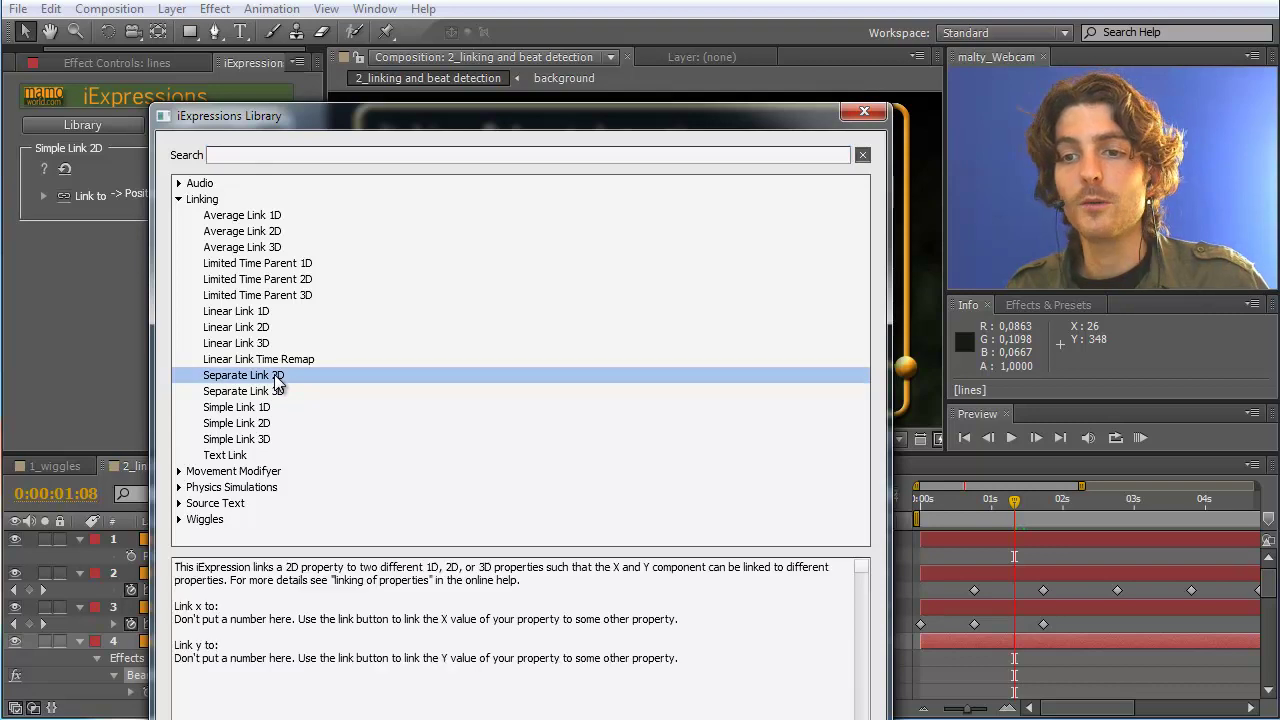
double_click(276, 381)
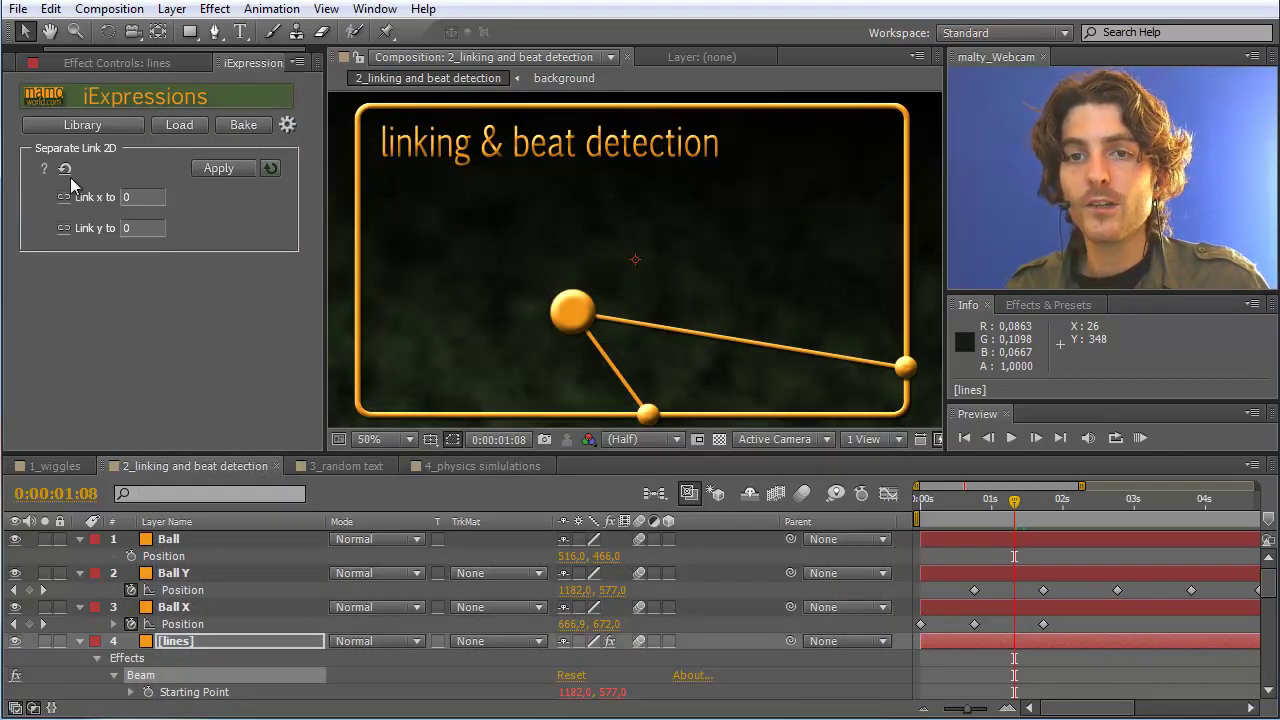
Link the preset's x value to the Position of Ball X and its y value to the Position of Ball Y
mouse_move(96, 197)
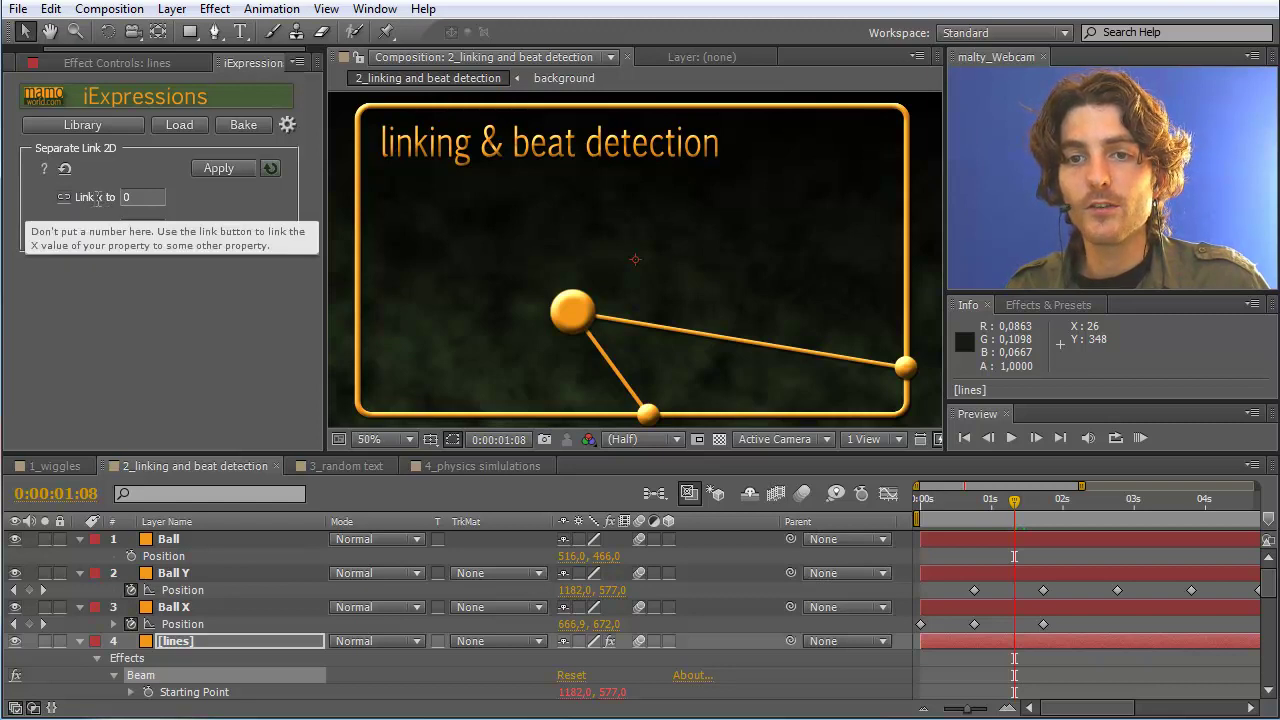
left_click_drag(81, 197, 108, 197)
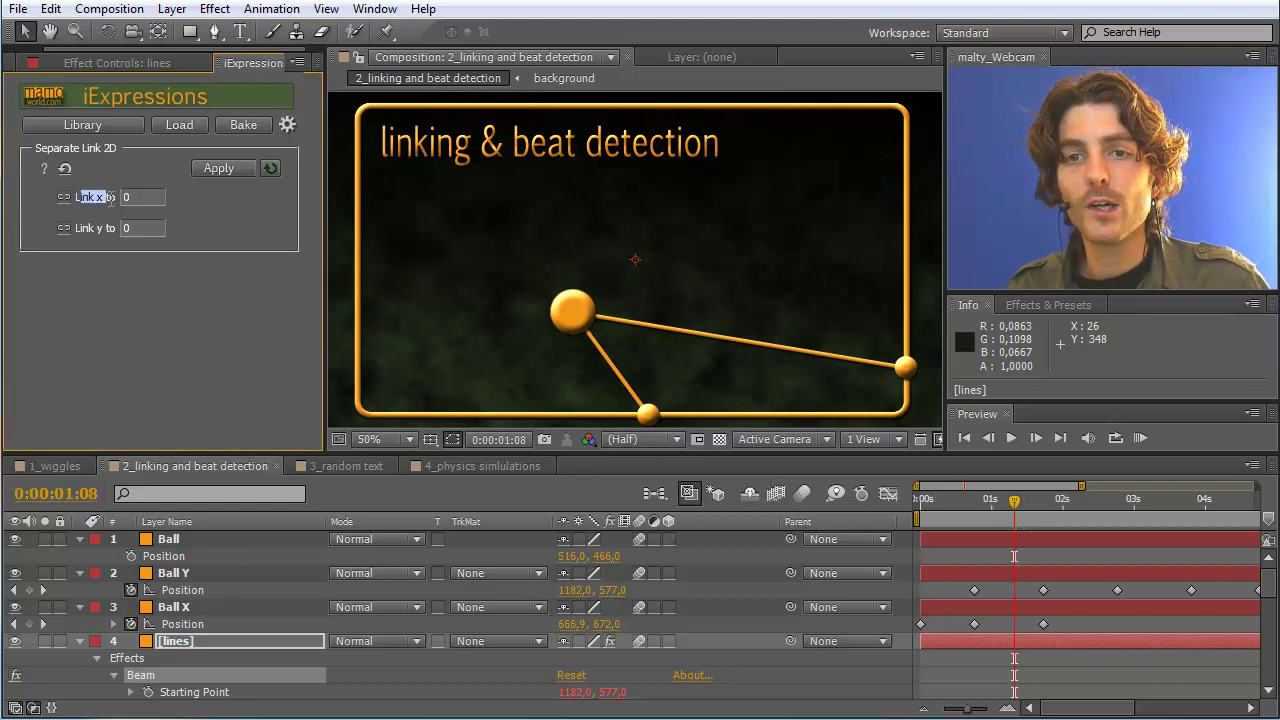
mouse_move(99, 198)
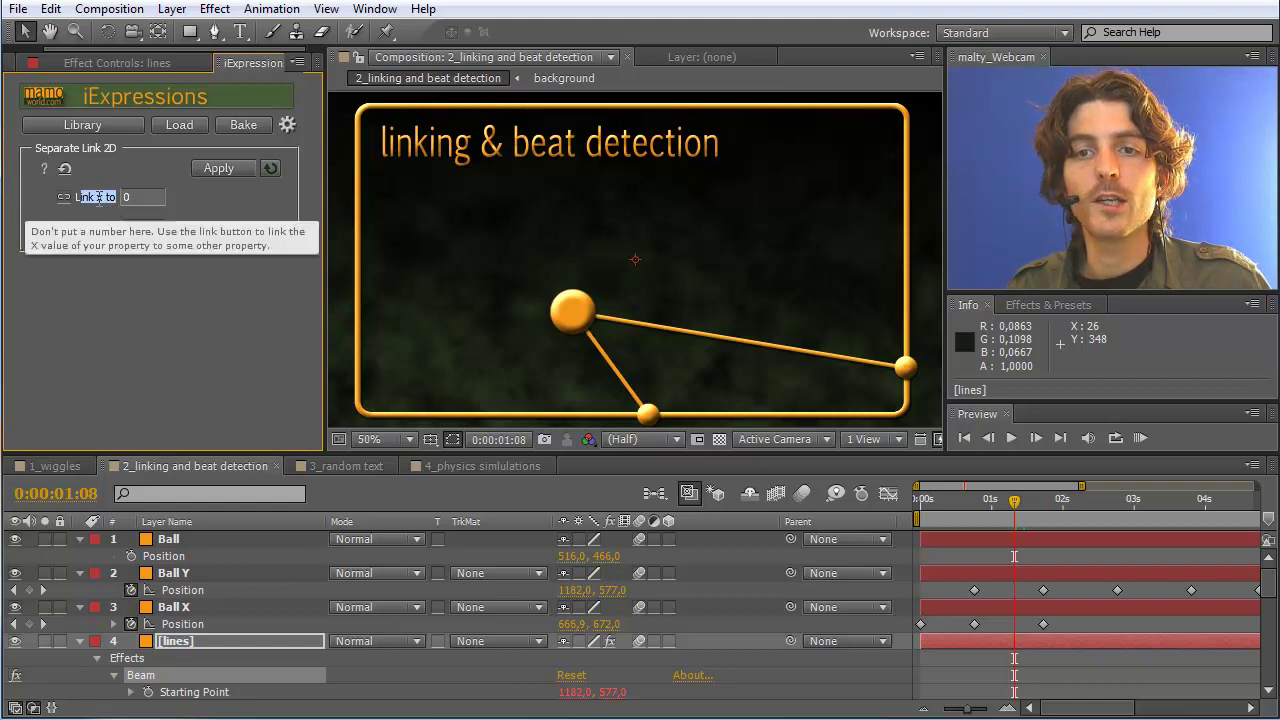
left_click(180, 624)
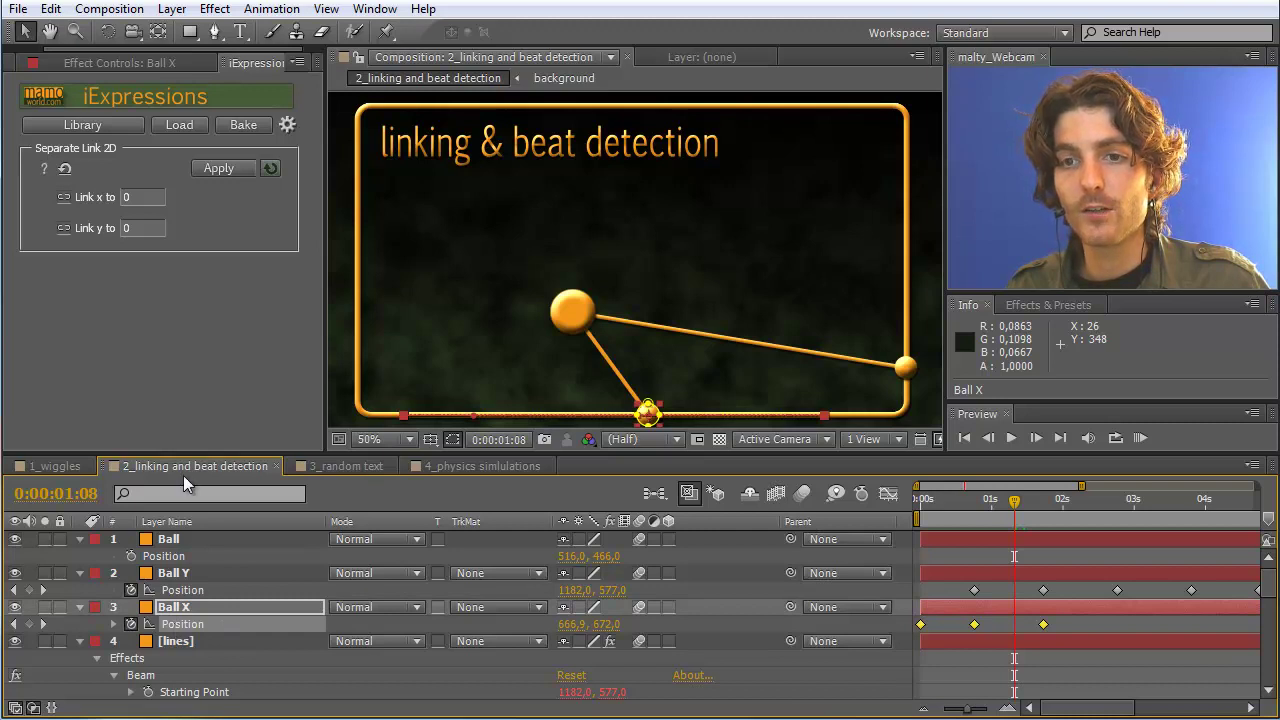
left_click(65, 195)
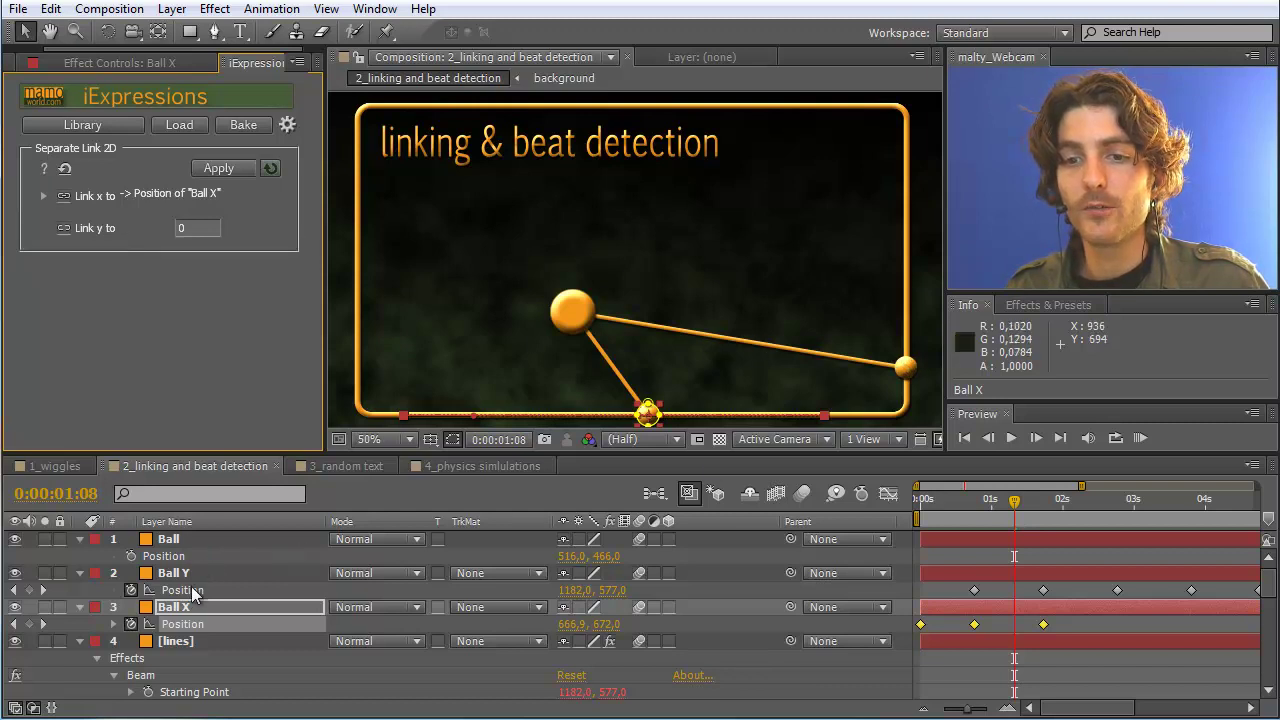
left_click(190, 590)
left_click(64, 229)
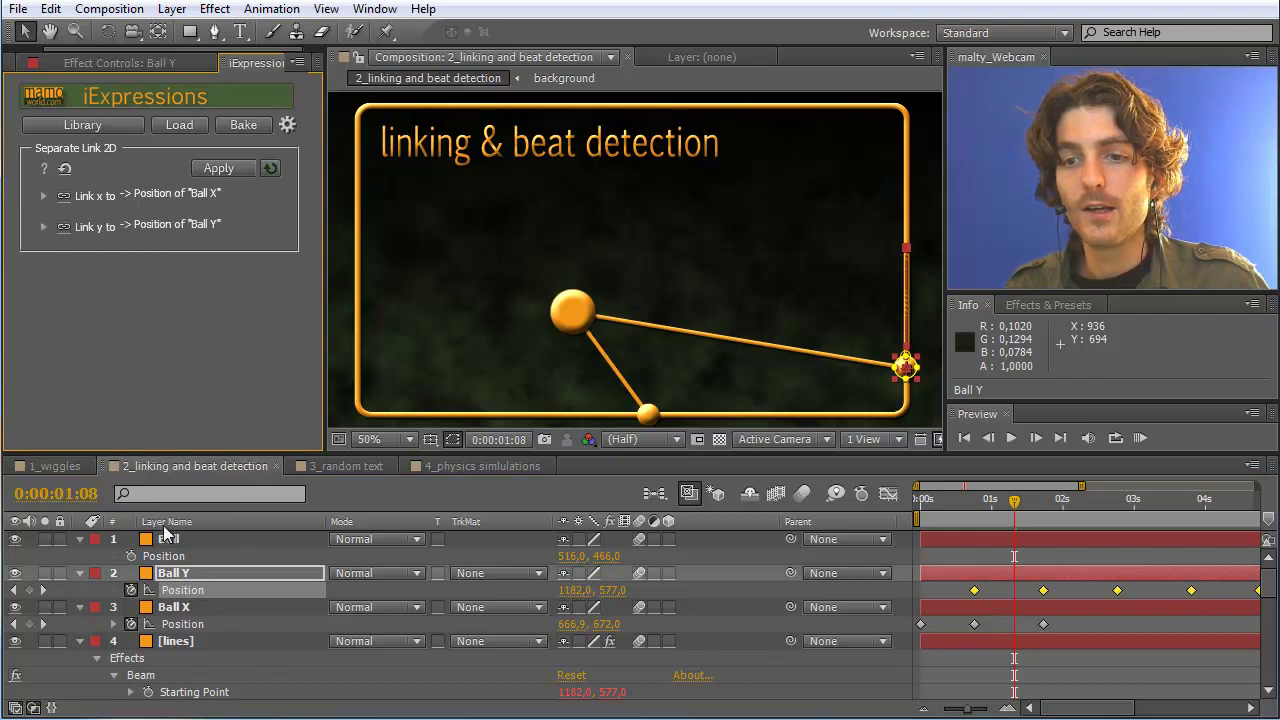
Apply the Separate Link 2D expression to the Ball layer's Position and scrub the timeline to check the motion
left_click(174, 557)
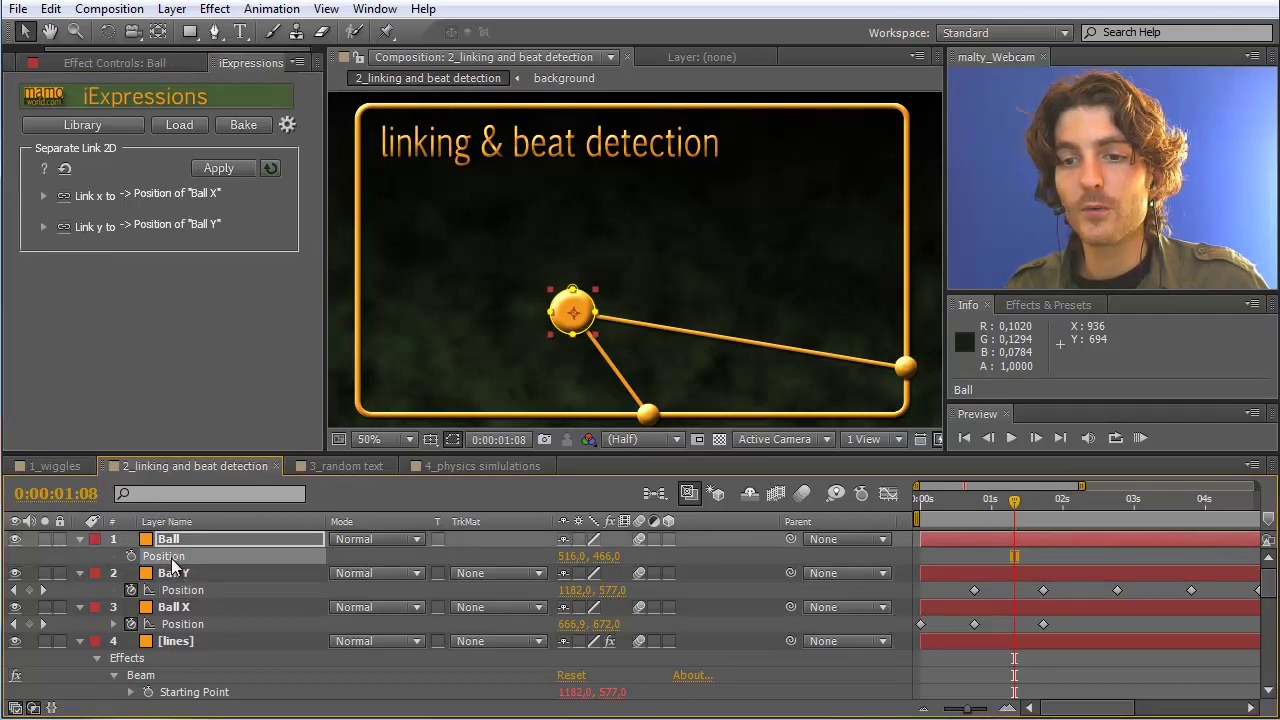
left_click(214, 166)
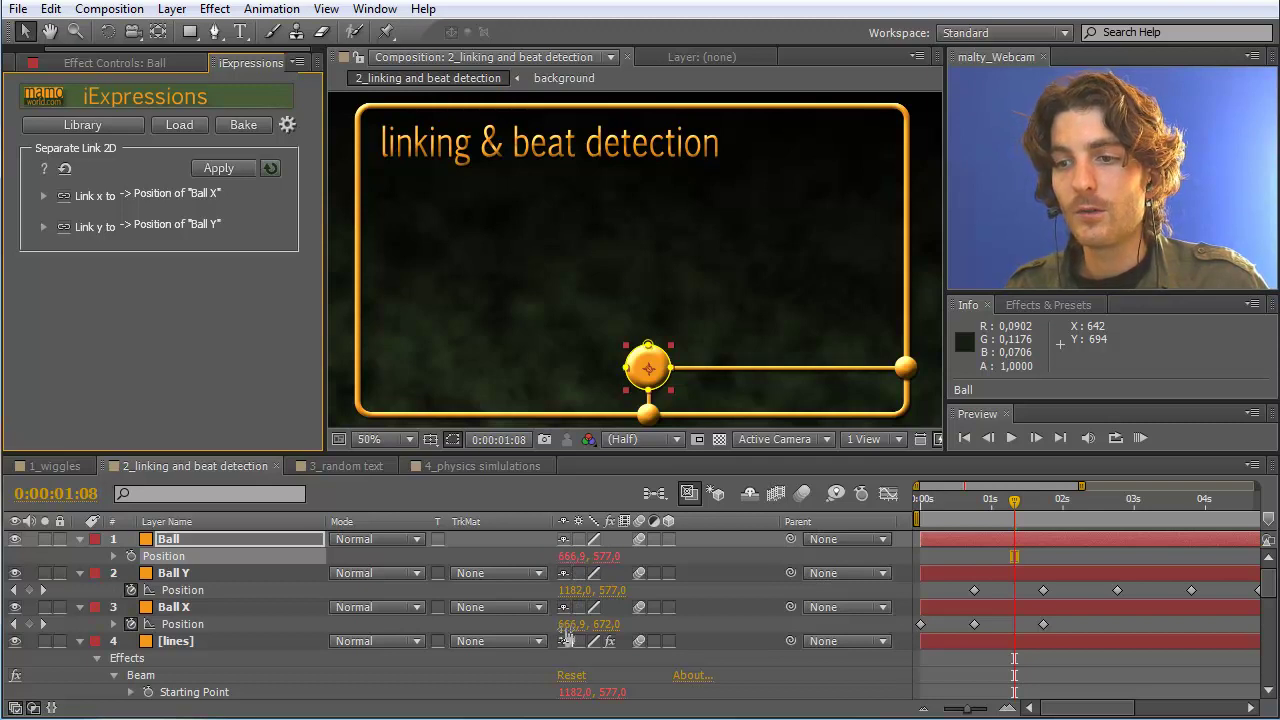
left_click_drag(1010, 502, 1126, 518)
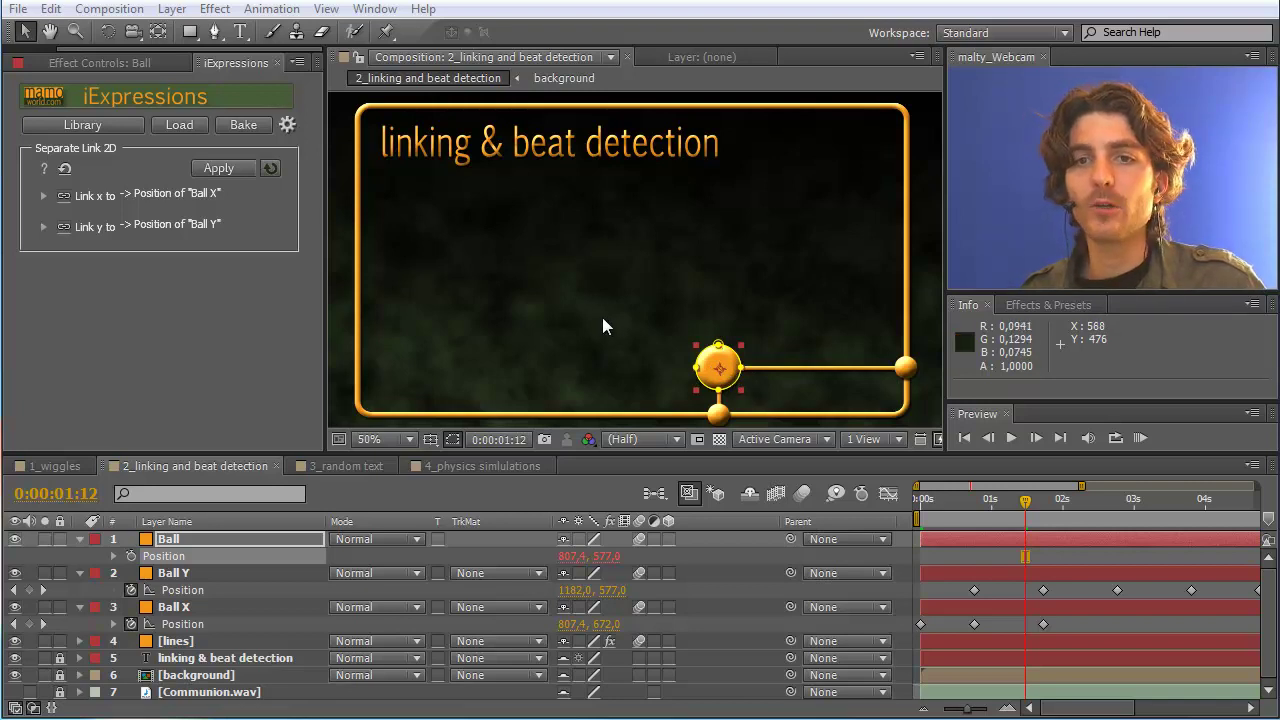
Set the Offset of the x link to 20 and reapply the expression to the Ball layer's Position
left_click(43, 195)
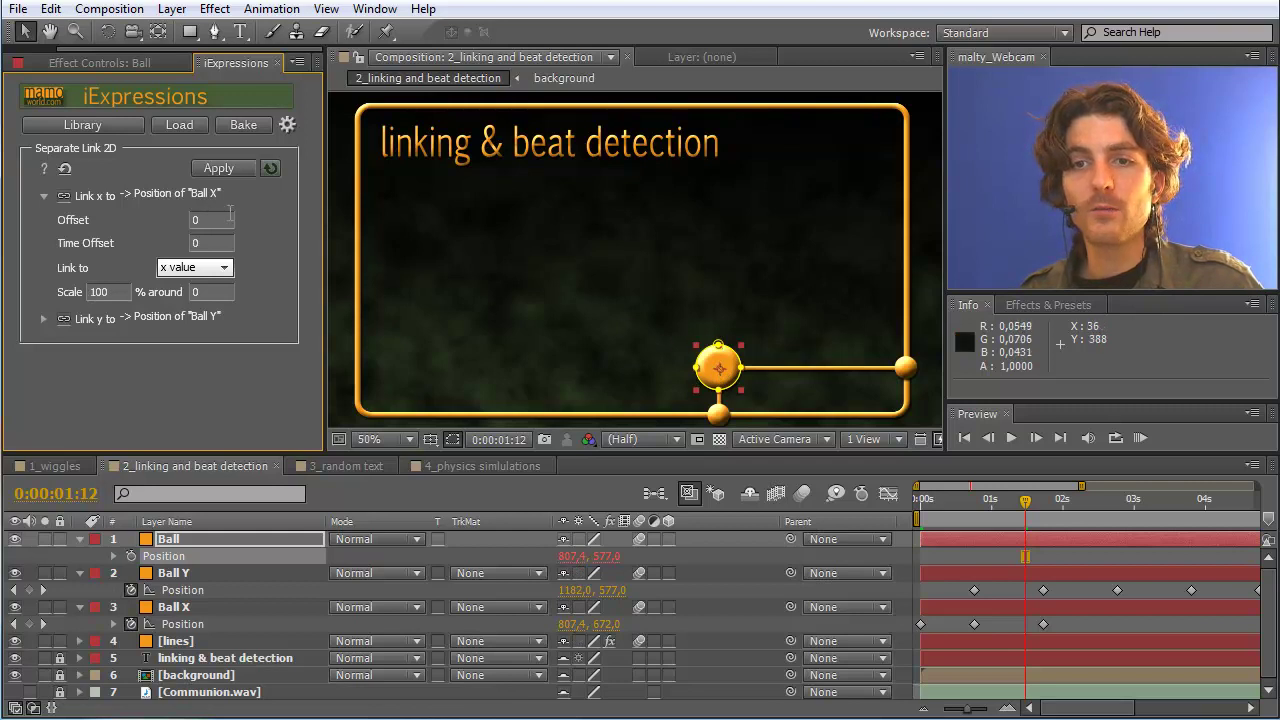
type("2")
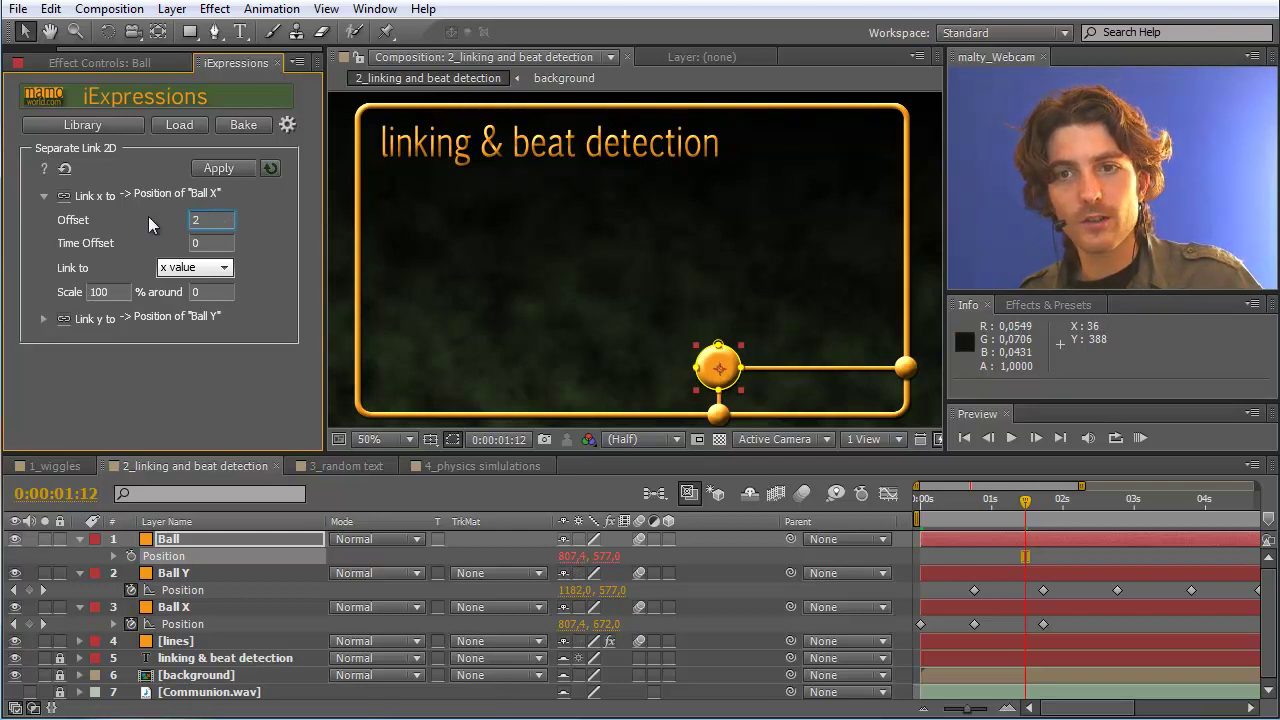
type("0")
key("Tab")
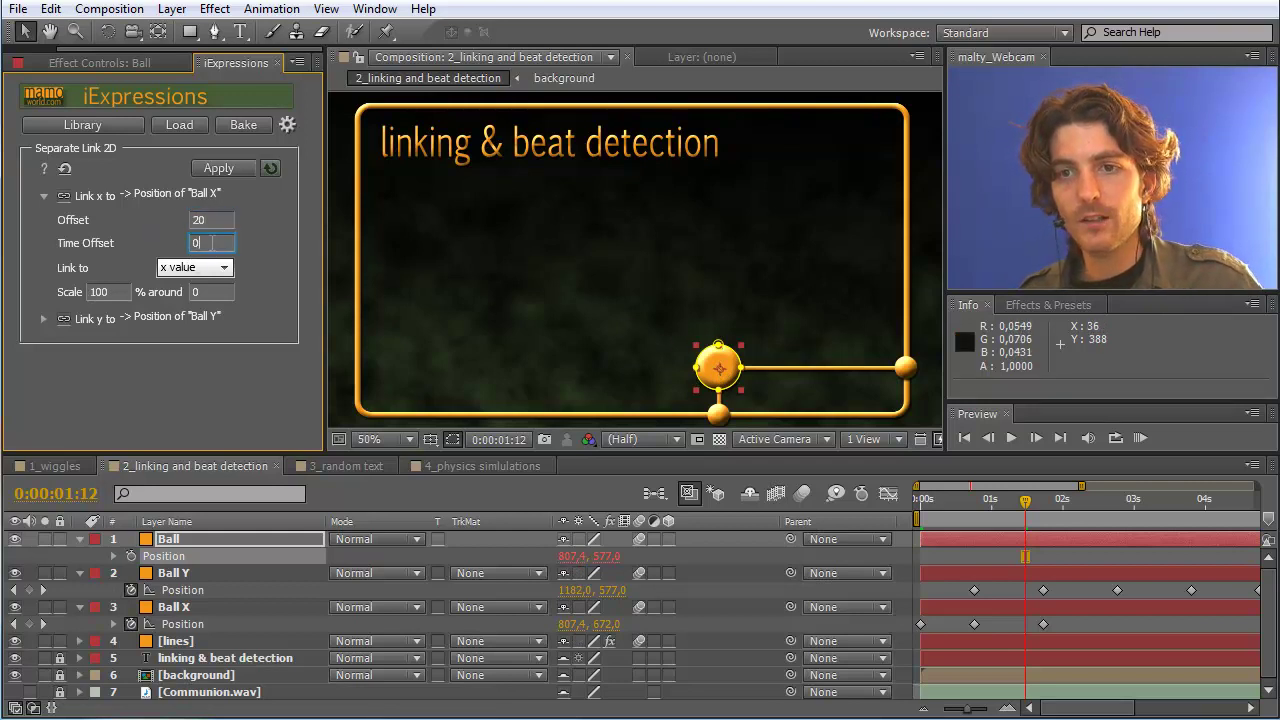
left_click(164, 556)
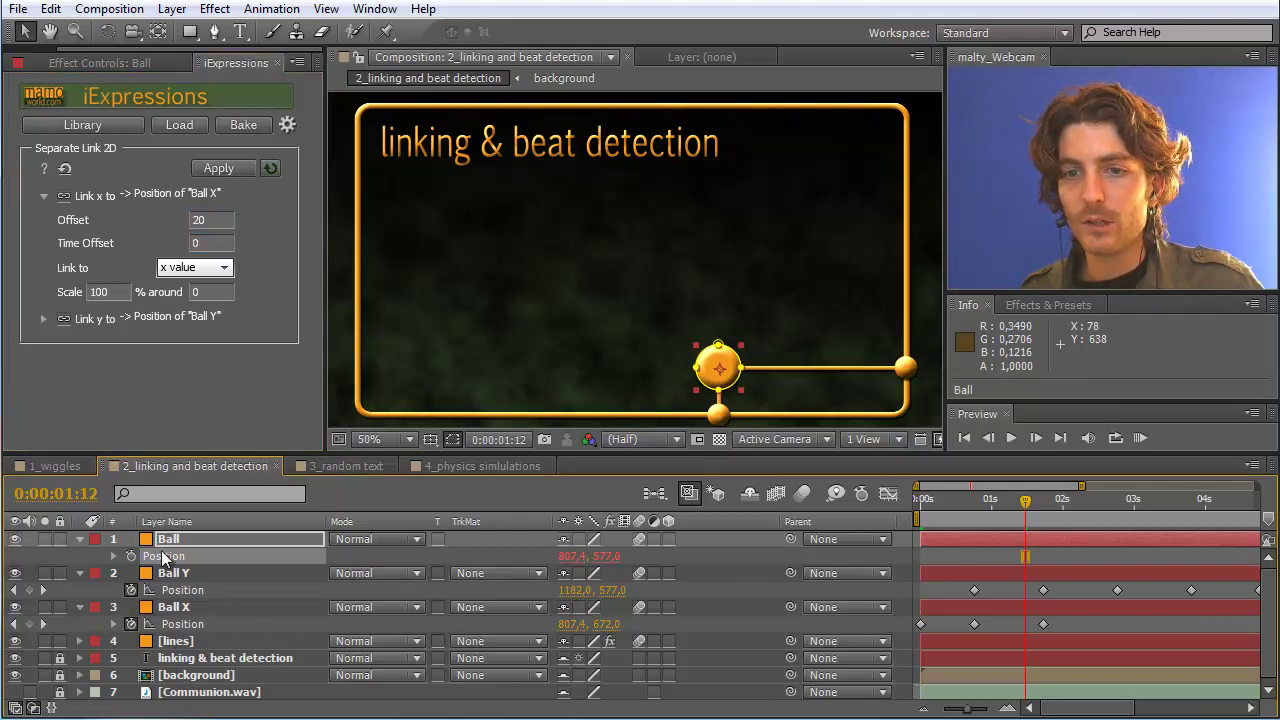
left_click(209, 172)
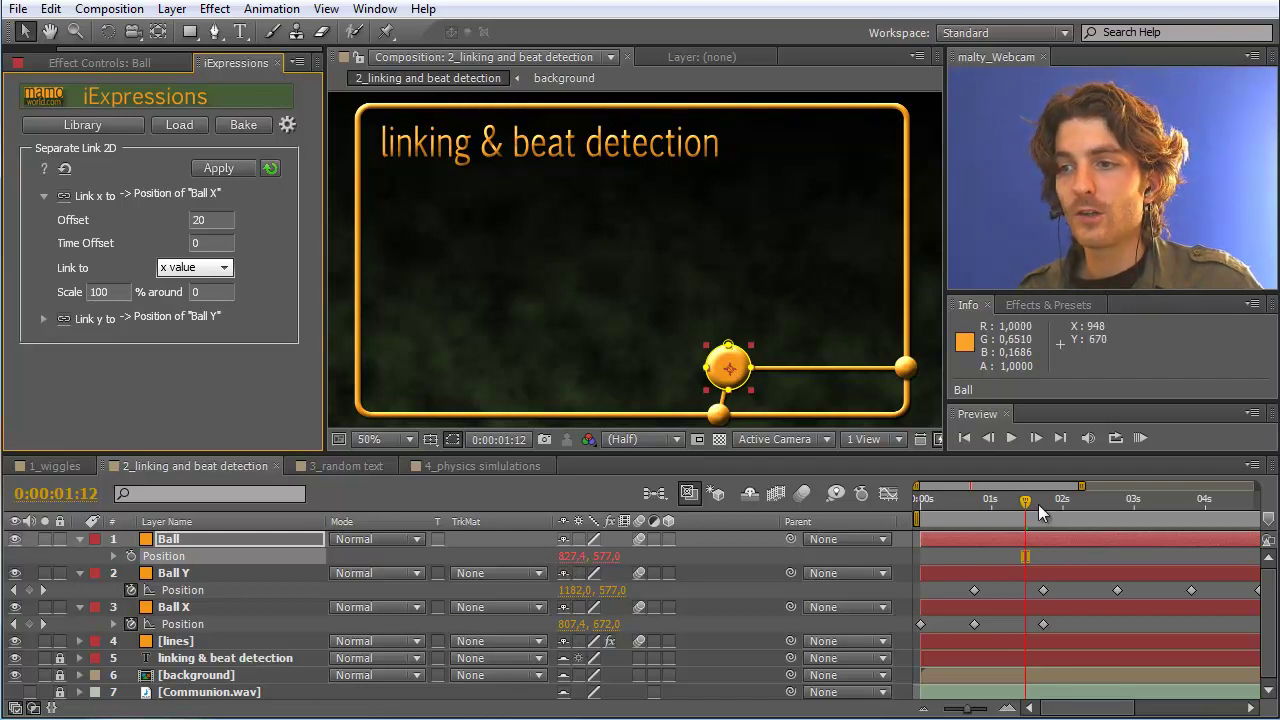
Set the Offset of the x link back to 0 and scrub the timeline to check the Ball's alignment
left_click_drag(1023, 502, 993, 512)
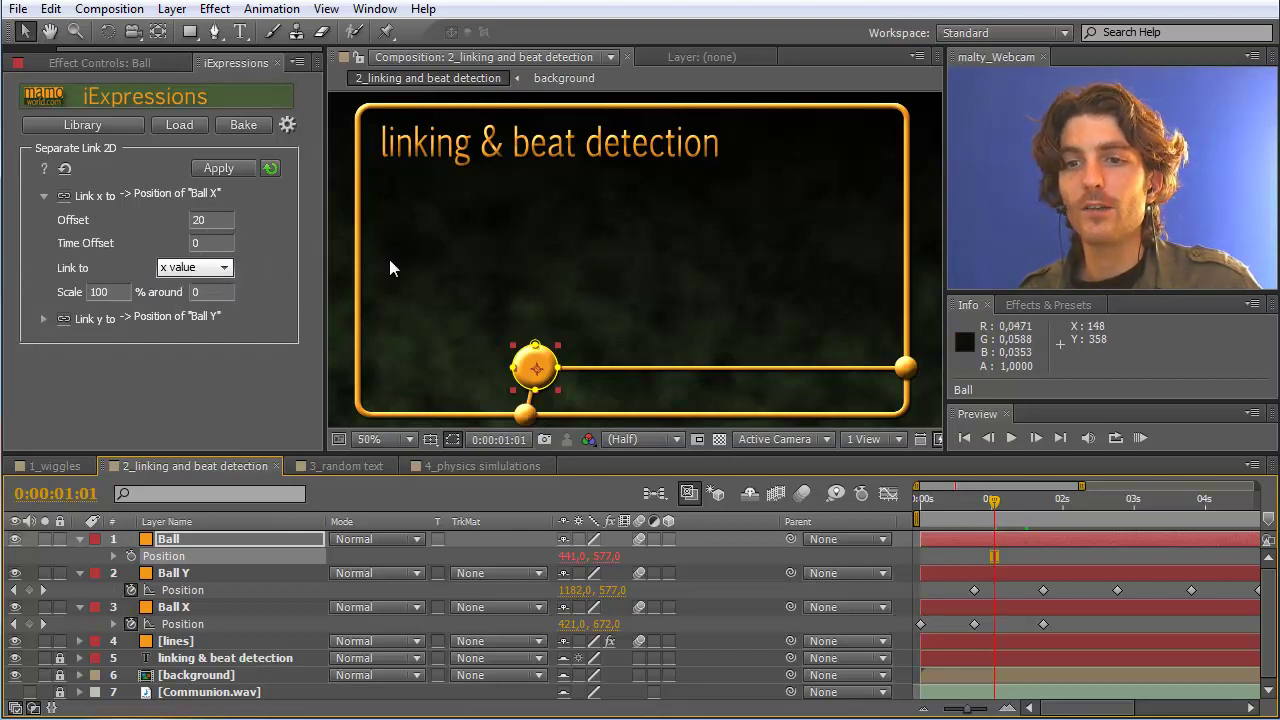
left_click(215, 220)
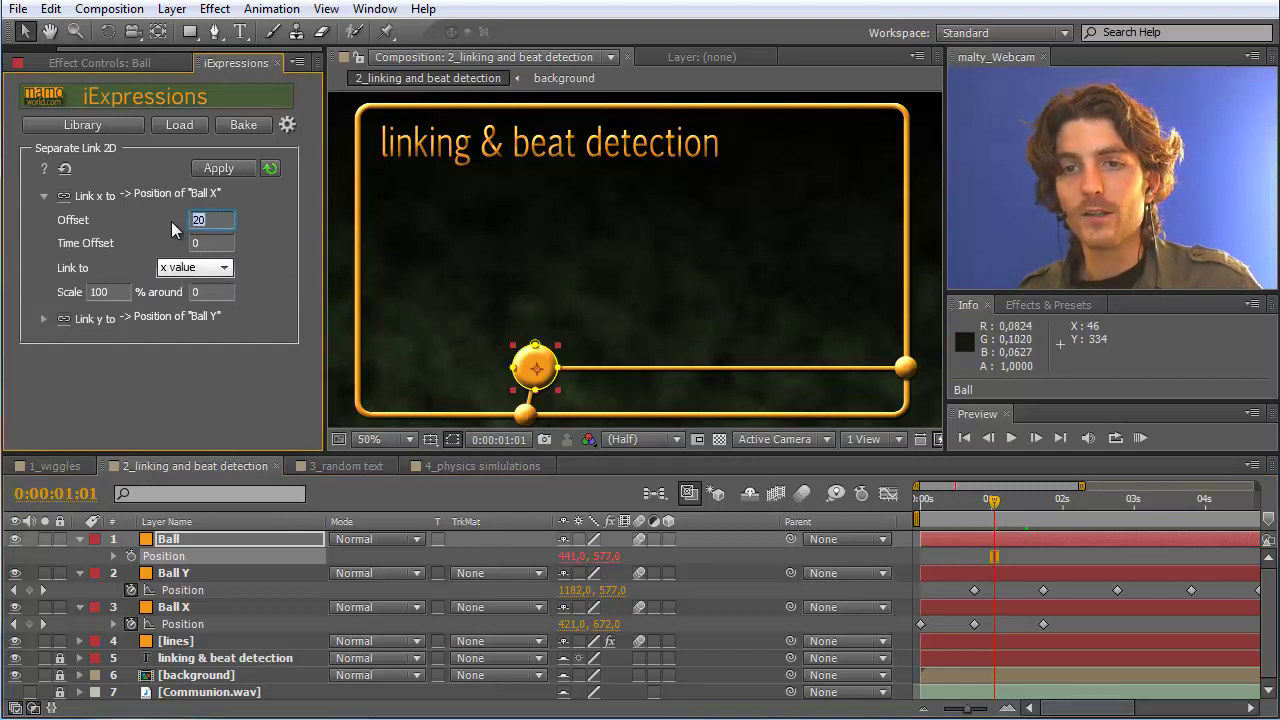
type("0")
left_click(222, 242)
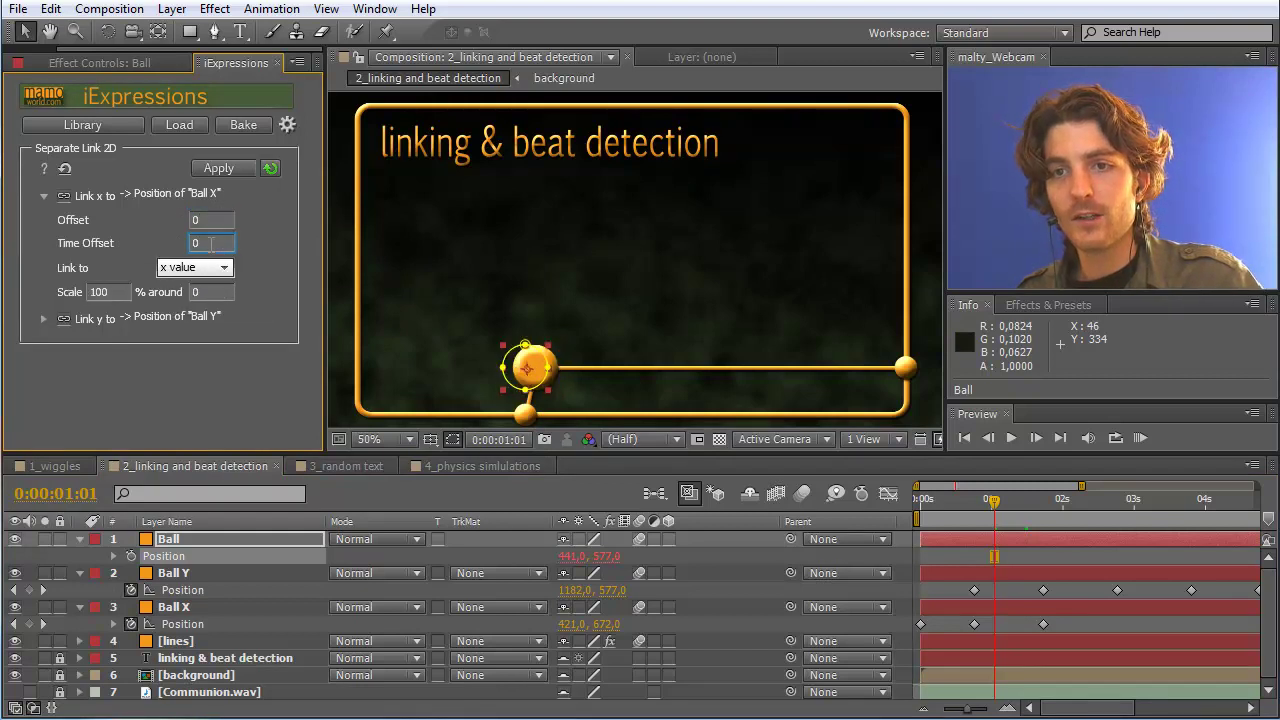
left_click_drag(1003, 509, 1016, 509)
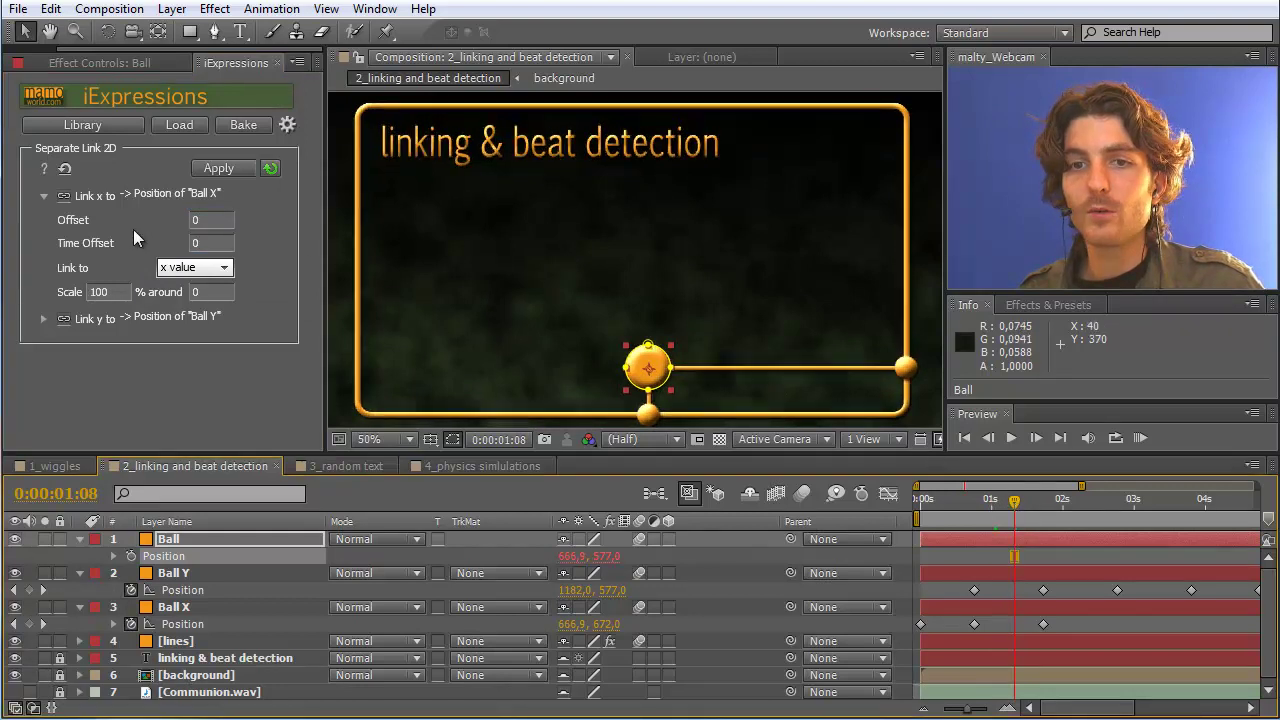
Set the Time Offset of the x link to 10 and preview the delayed motion of the Ball
left_click(203, 242)
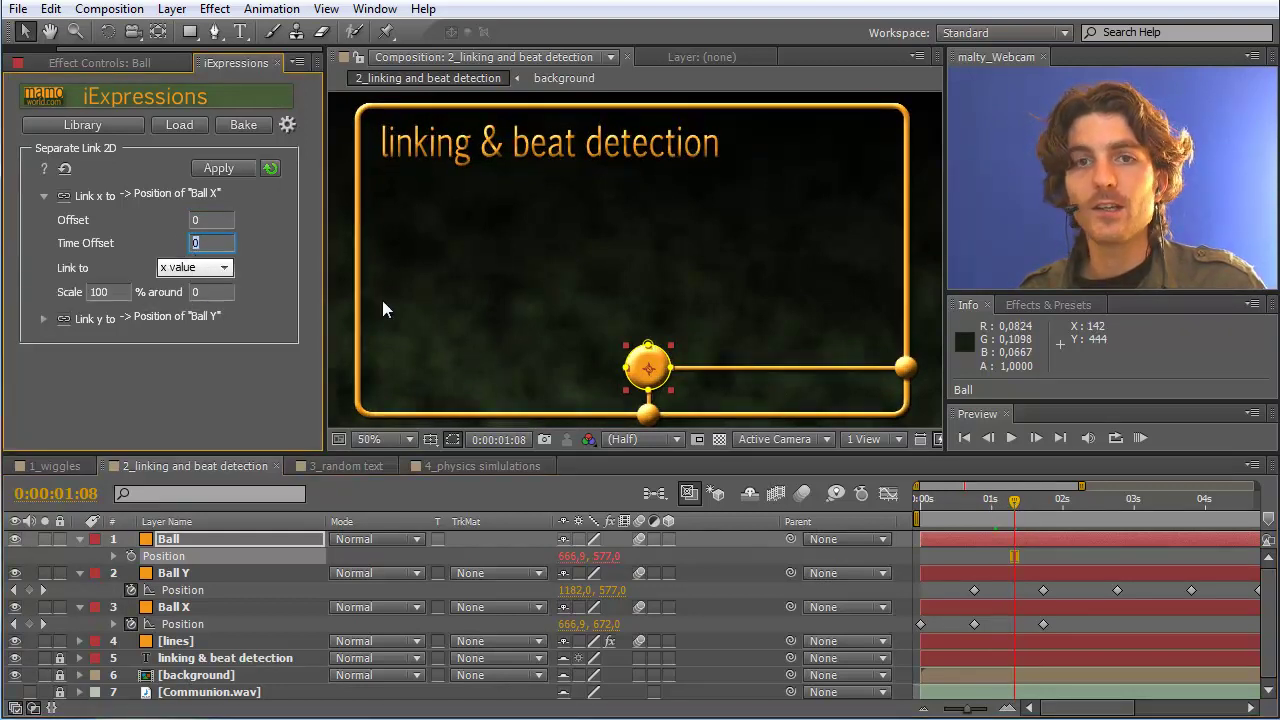
mouse_move(217, 242)
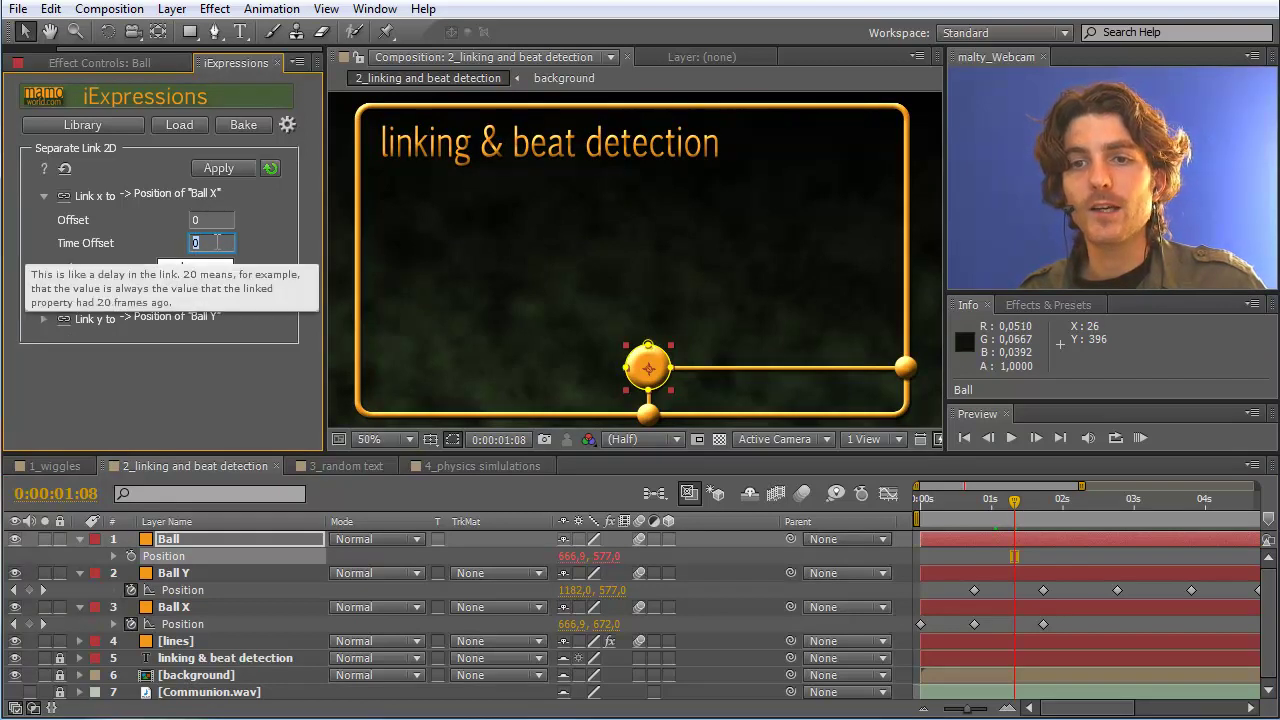
type("10")
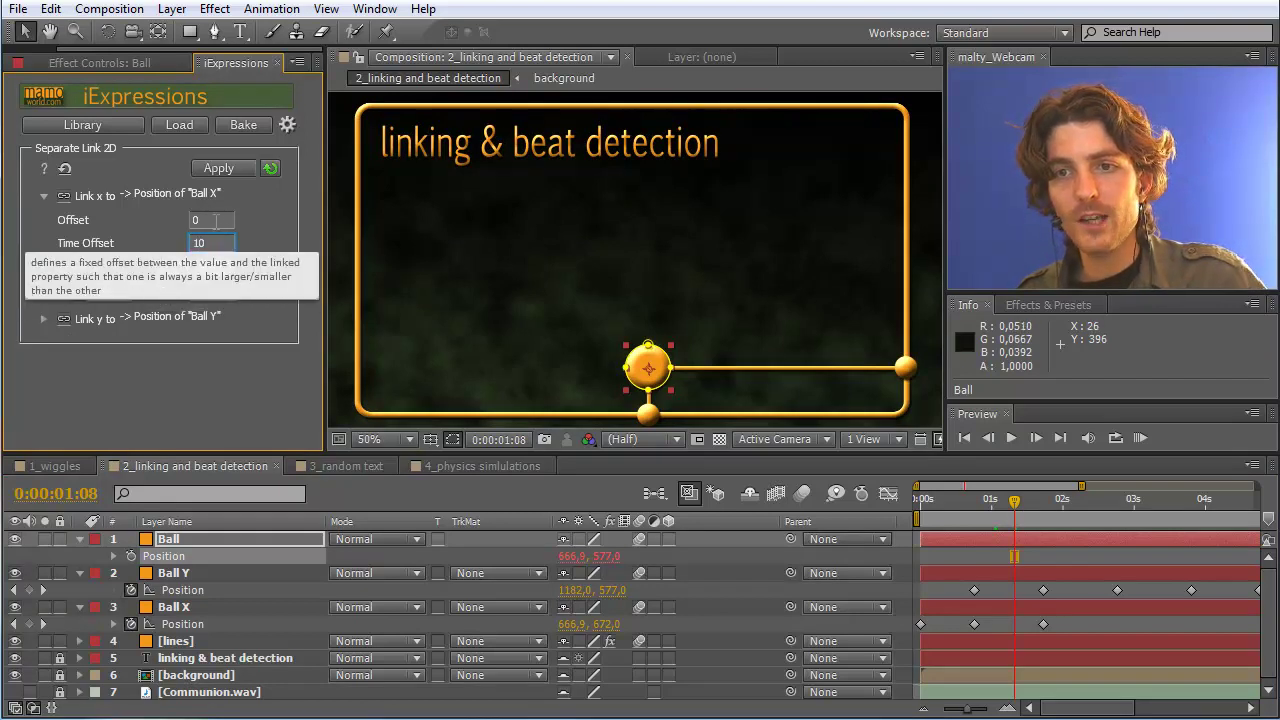
left_click(216, 220)
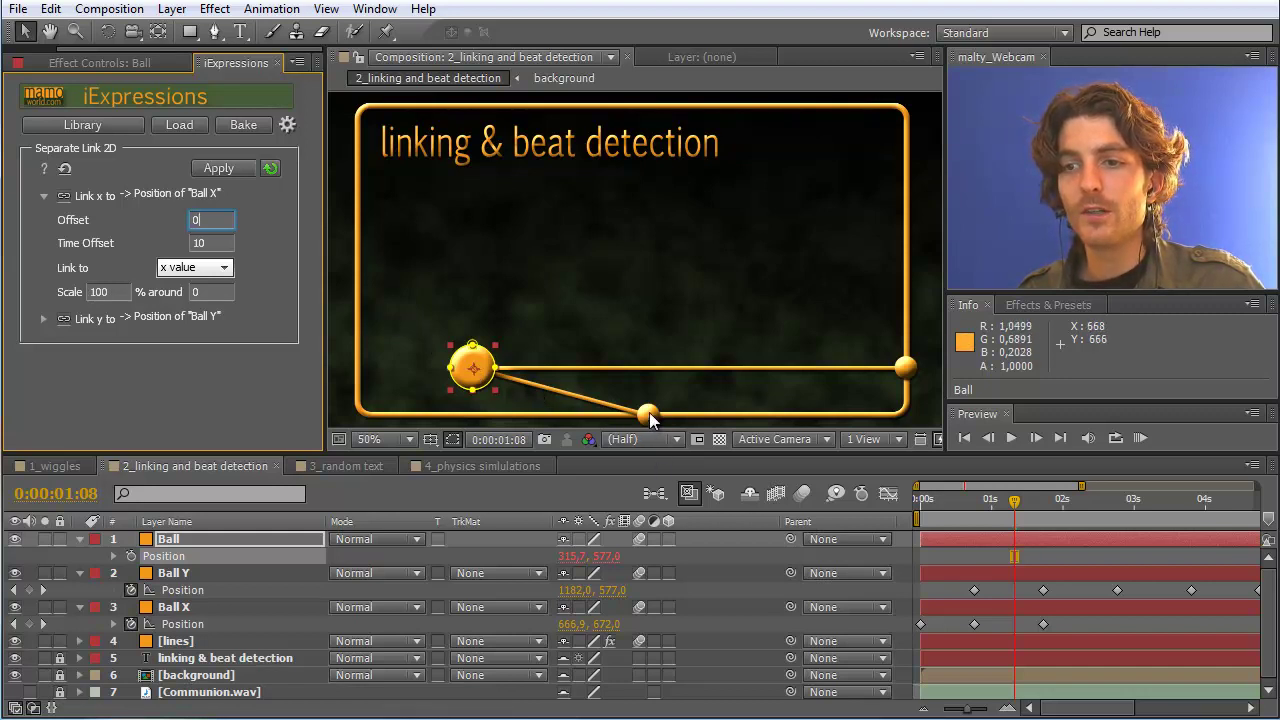
left_click(1140, 440)
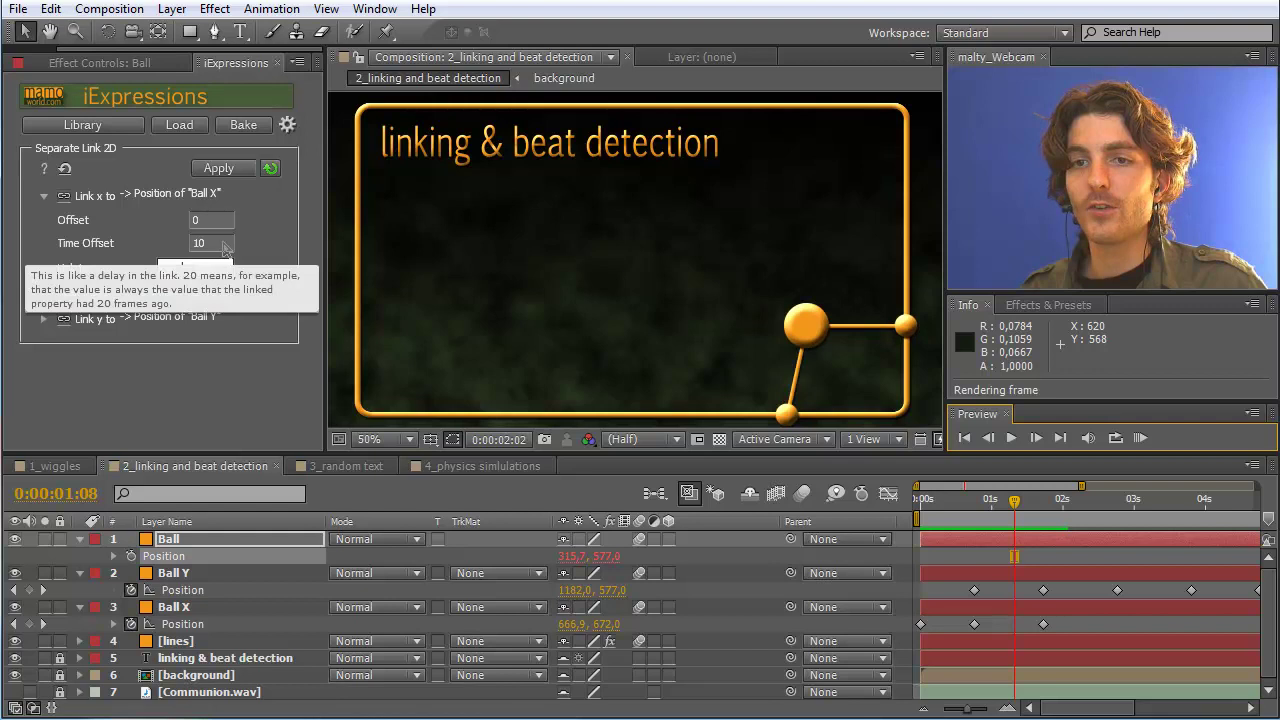
left_click(1139, 439)
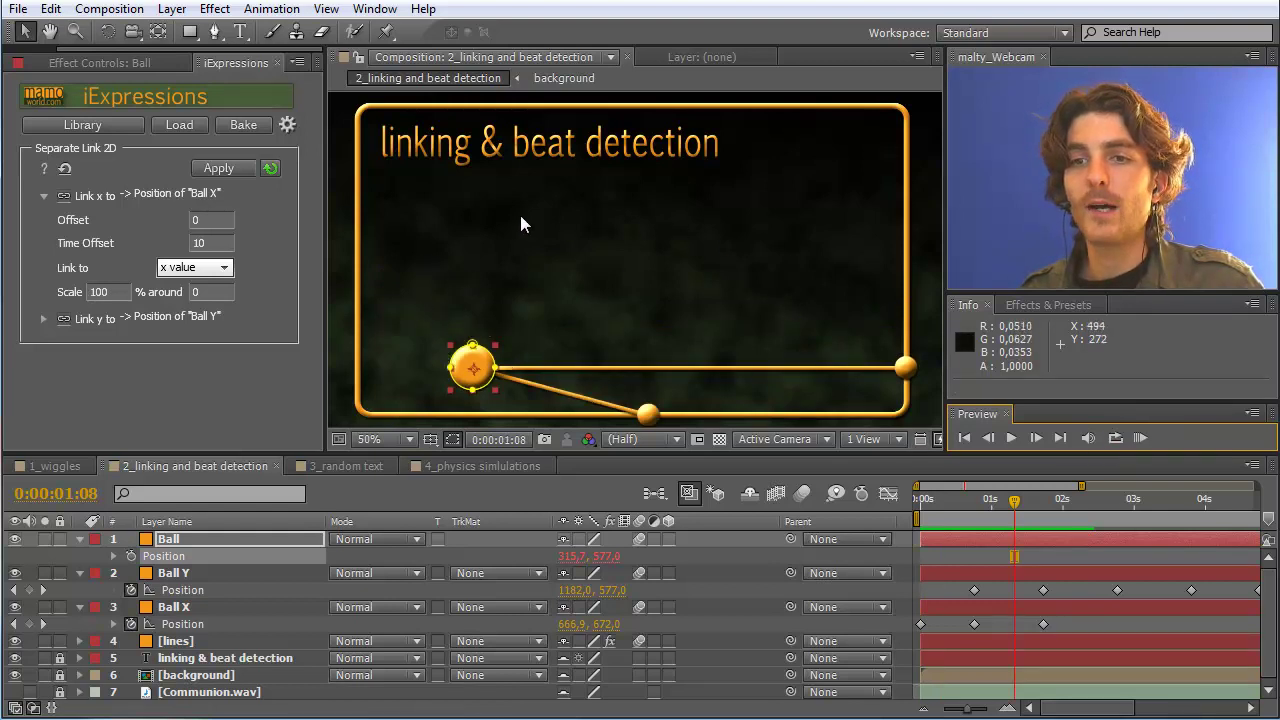
Set the Time Offset of the x link to 0, keep it linked to the x value, and collapse the link's settings
left_click(207, 243)
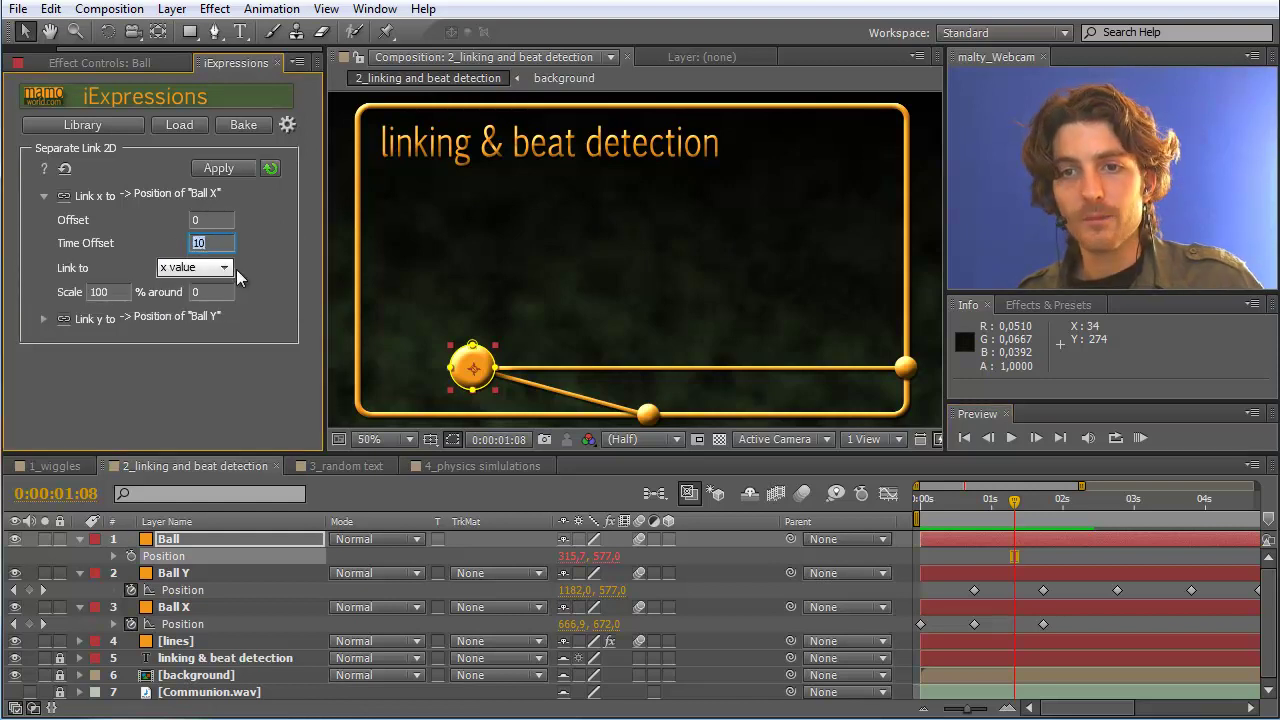
type("0")
left_click(222, 220)
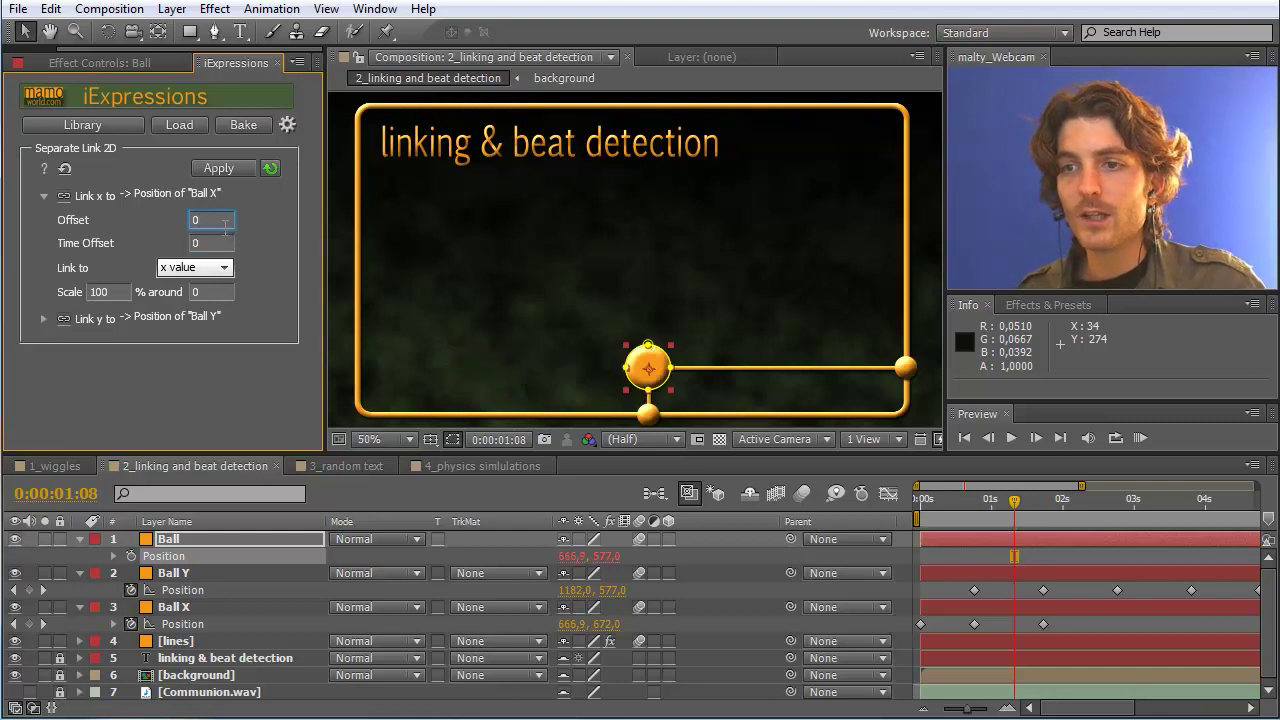
mouse_move(231, 271)
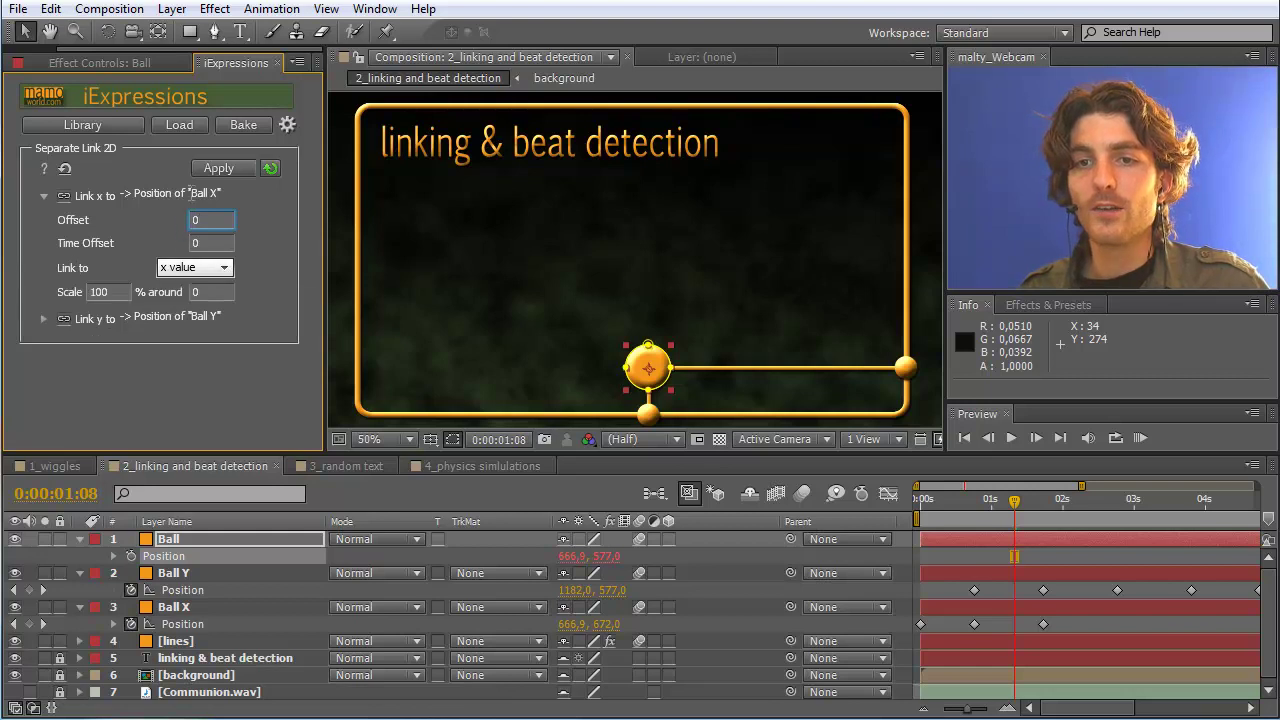
left_click(228, 269)
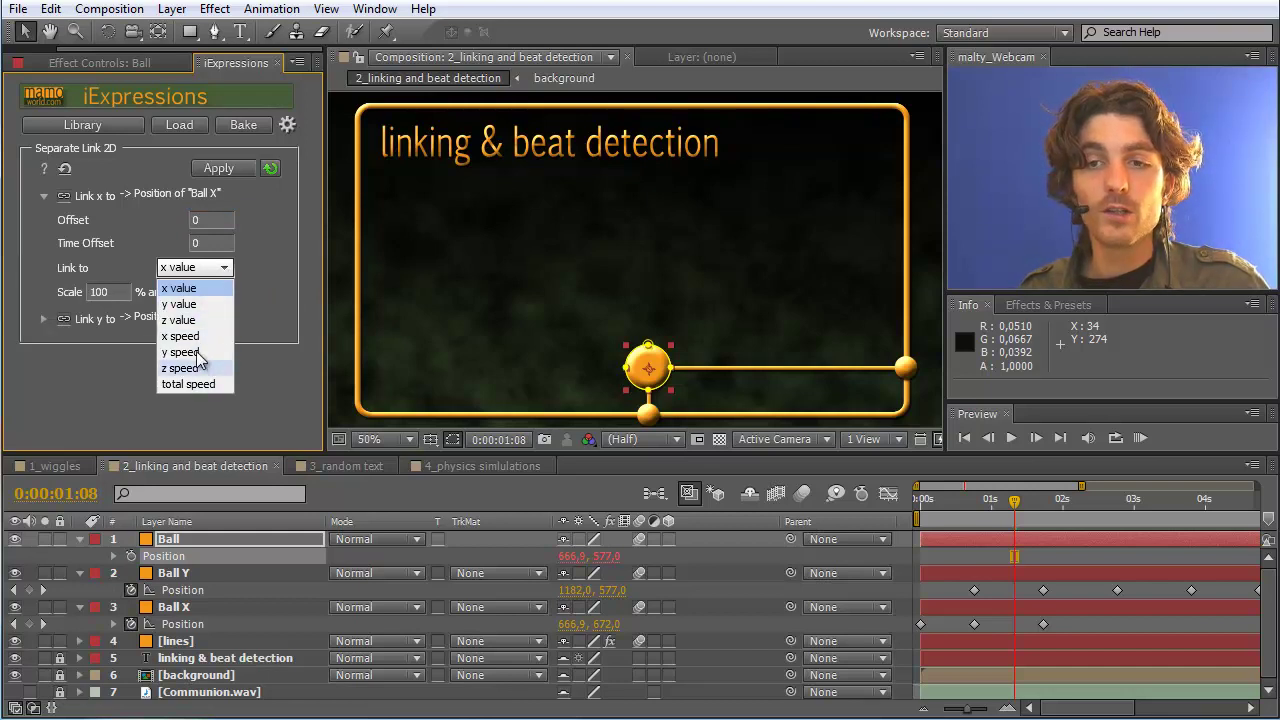
left_click(210, 287)
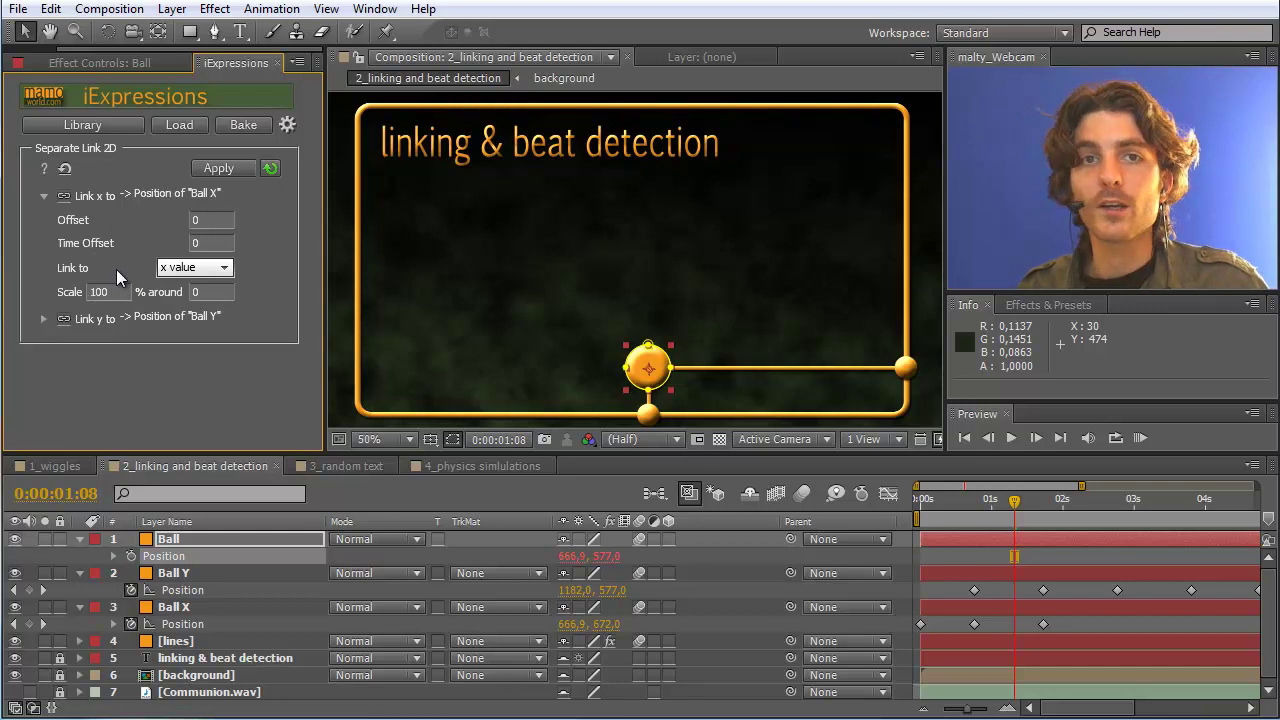
left_click(43, 195)
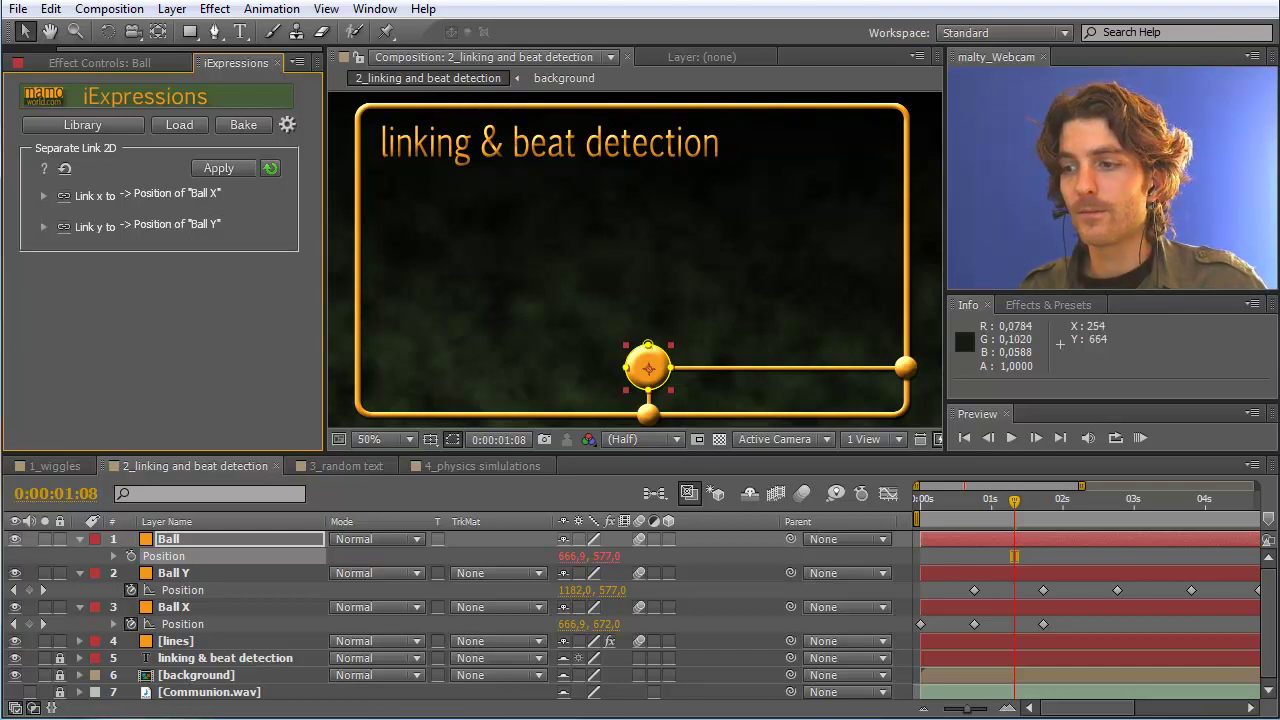
Turn on the audio of the Communion.wav layer and preview the soundtrack from the start of the composition
left_click_drag(1014, 556, 1023, 556)
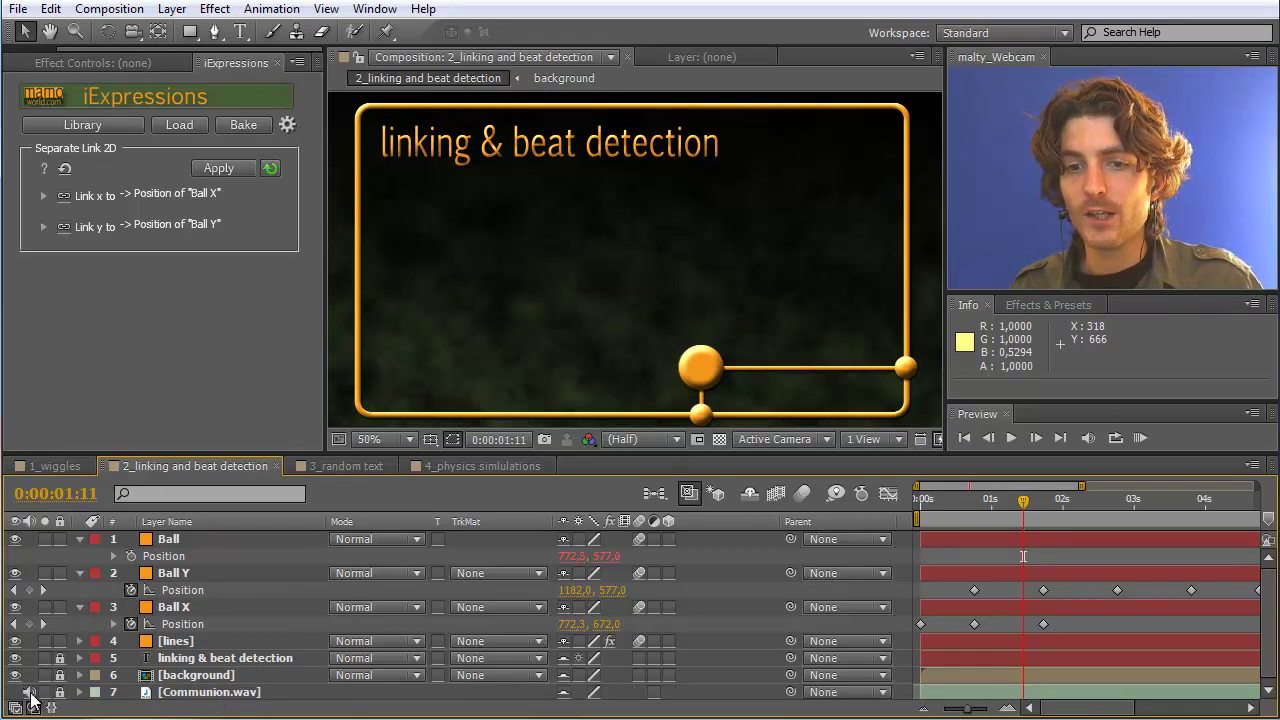
left_click_drag(1024, 499, 881, 506)
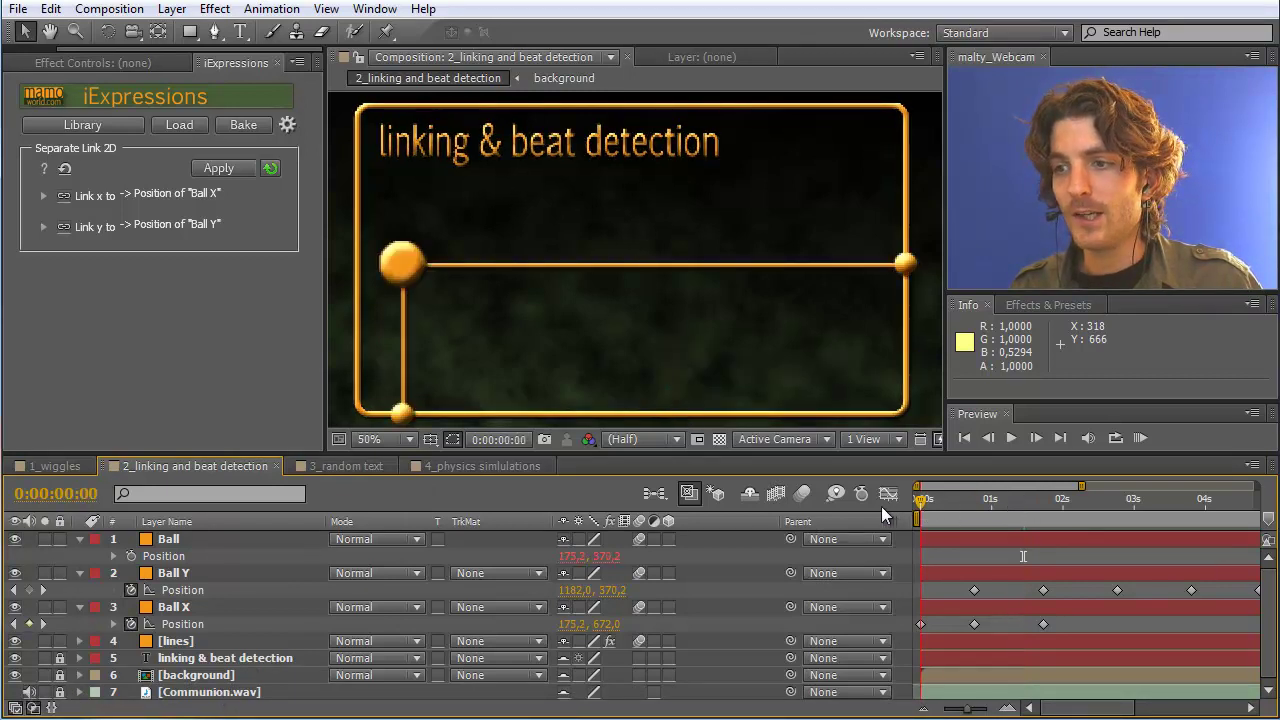
key("KP_Decimal")
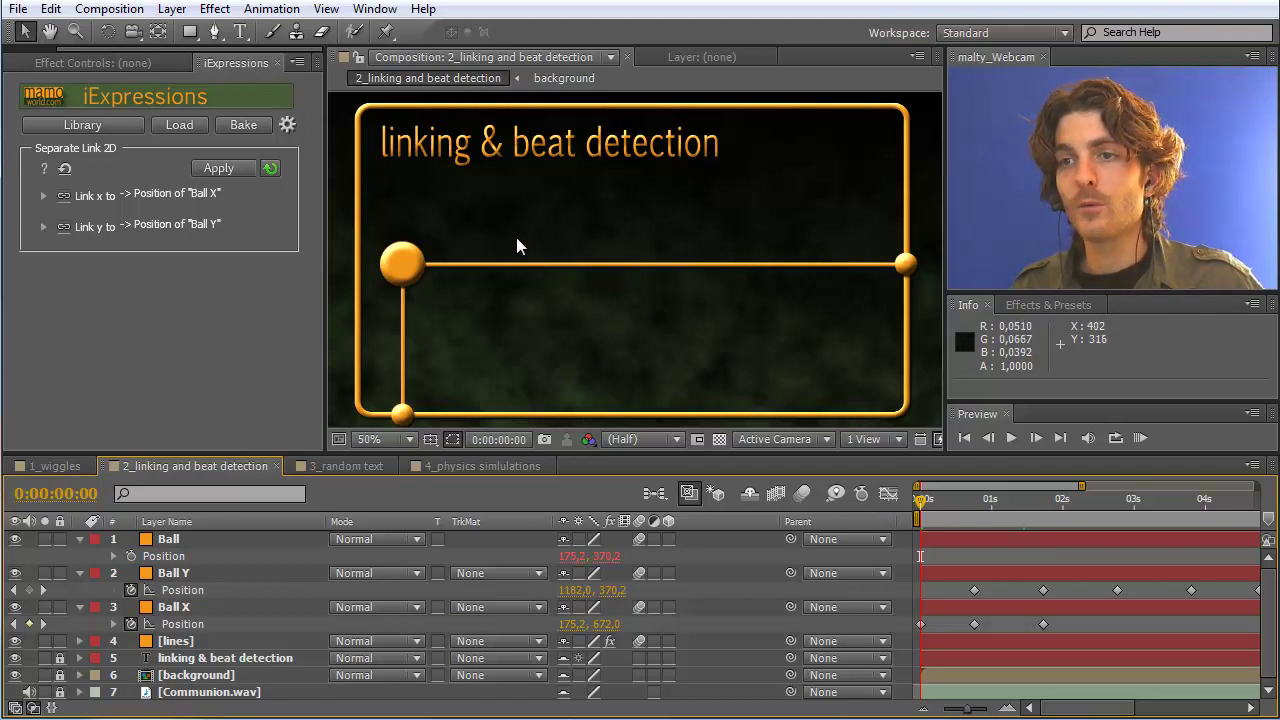
Remove all Position keyframes from Ball Y and Ball X at the composition's first frame and scrub to check that they stay still
left_click(906, 263)
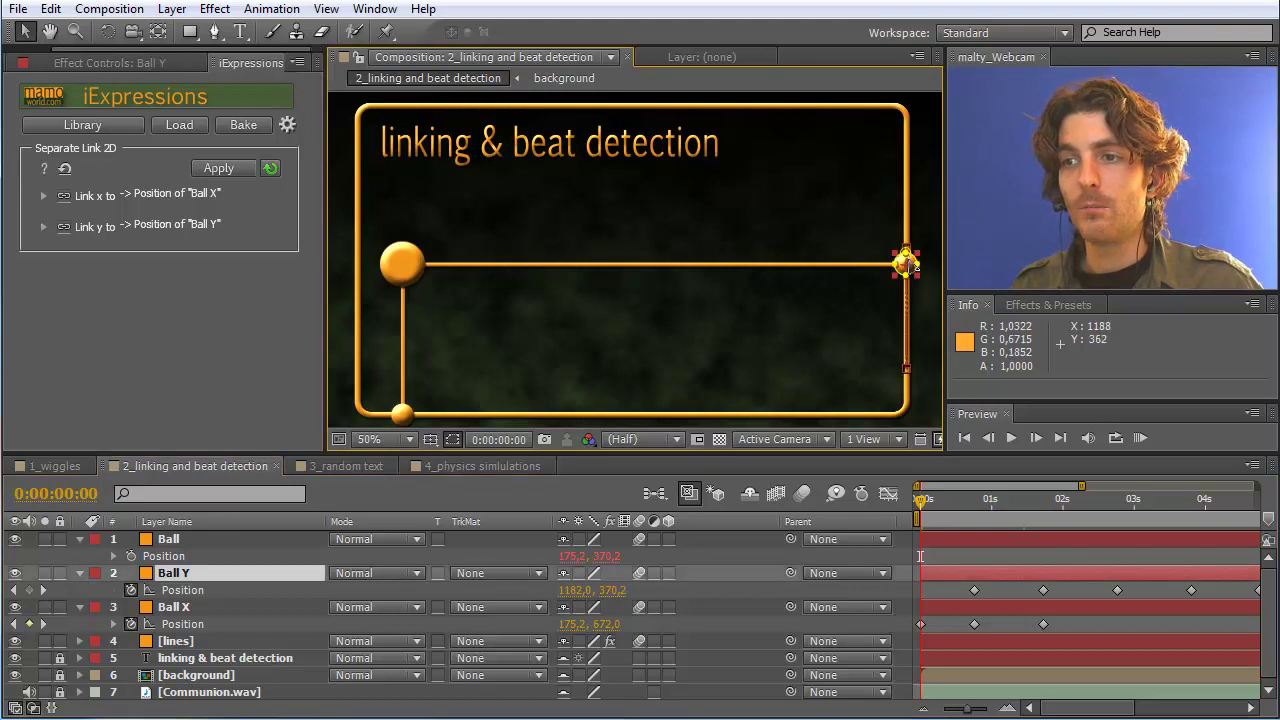
left_click(401, 413)
left_click(183, 590)
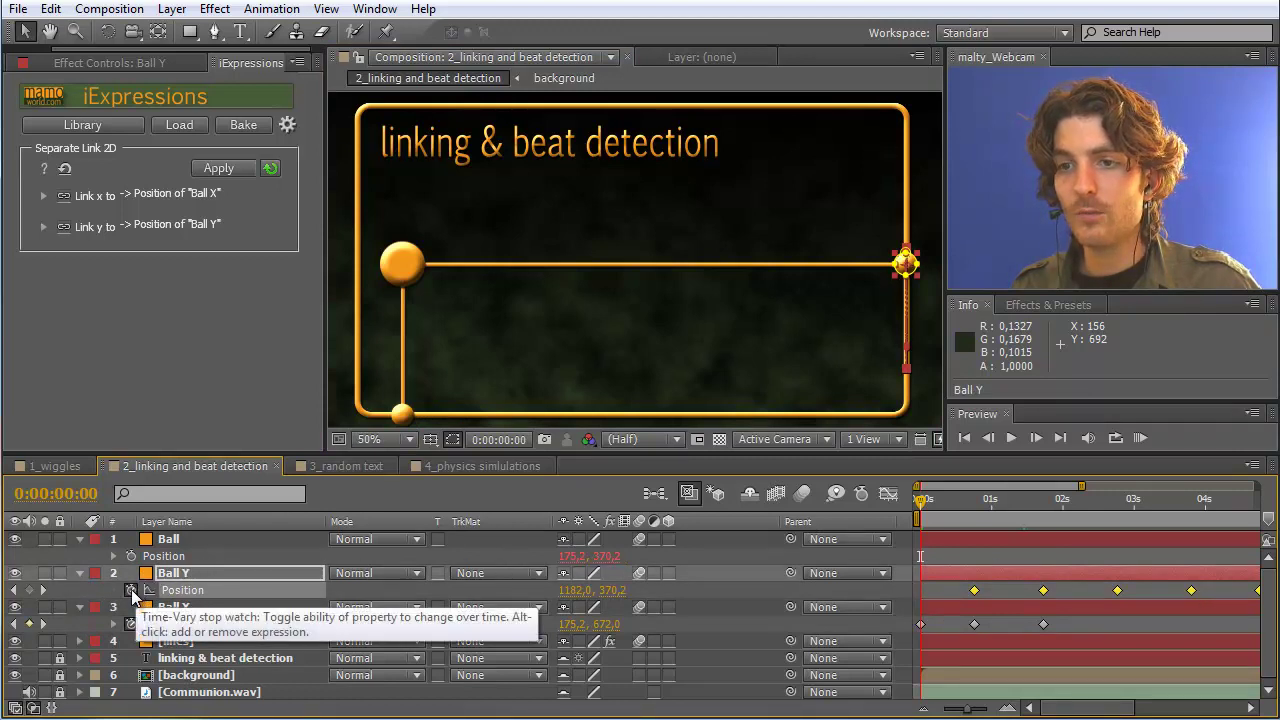
left_click(132, 592)
left_click(130, 624)
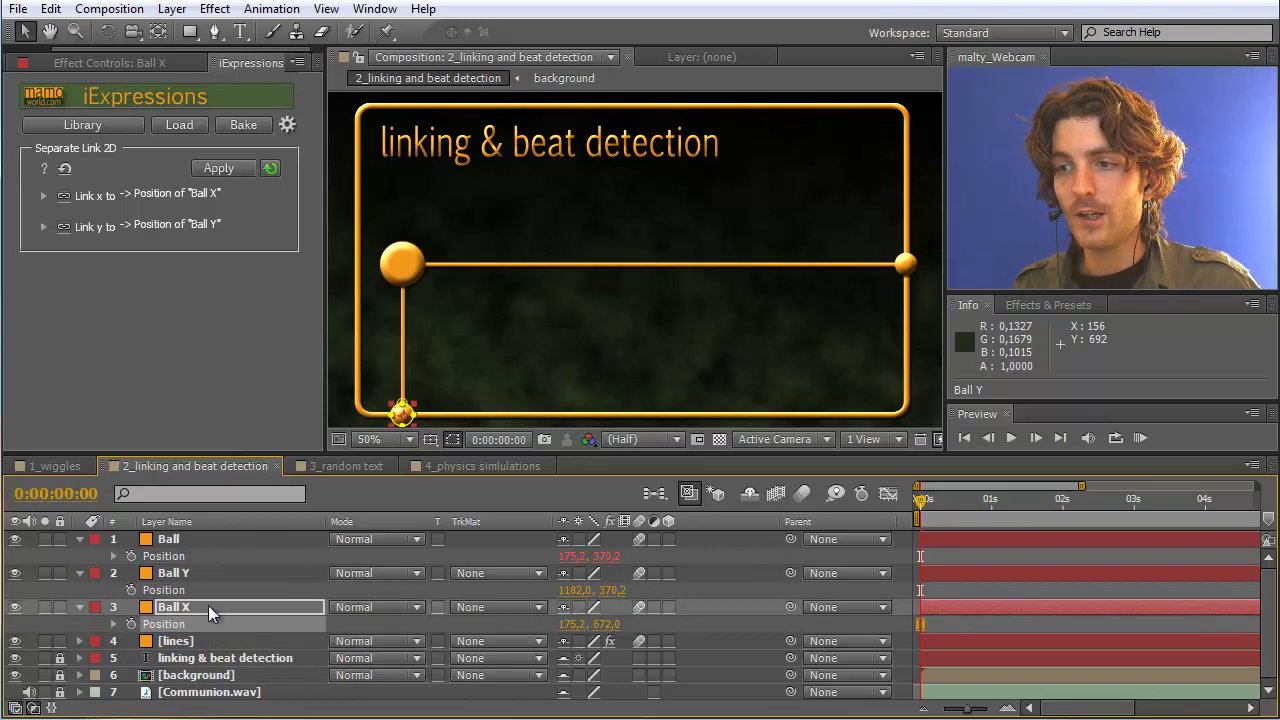
left_click_drag(919, 506, 951, 500)
left_click(921, 500)
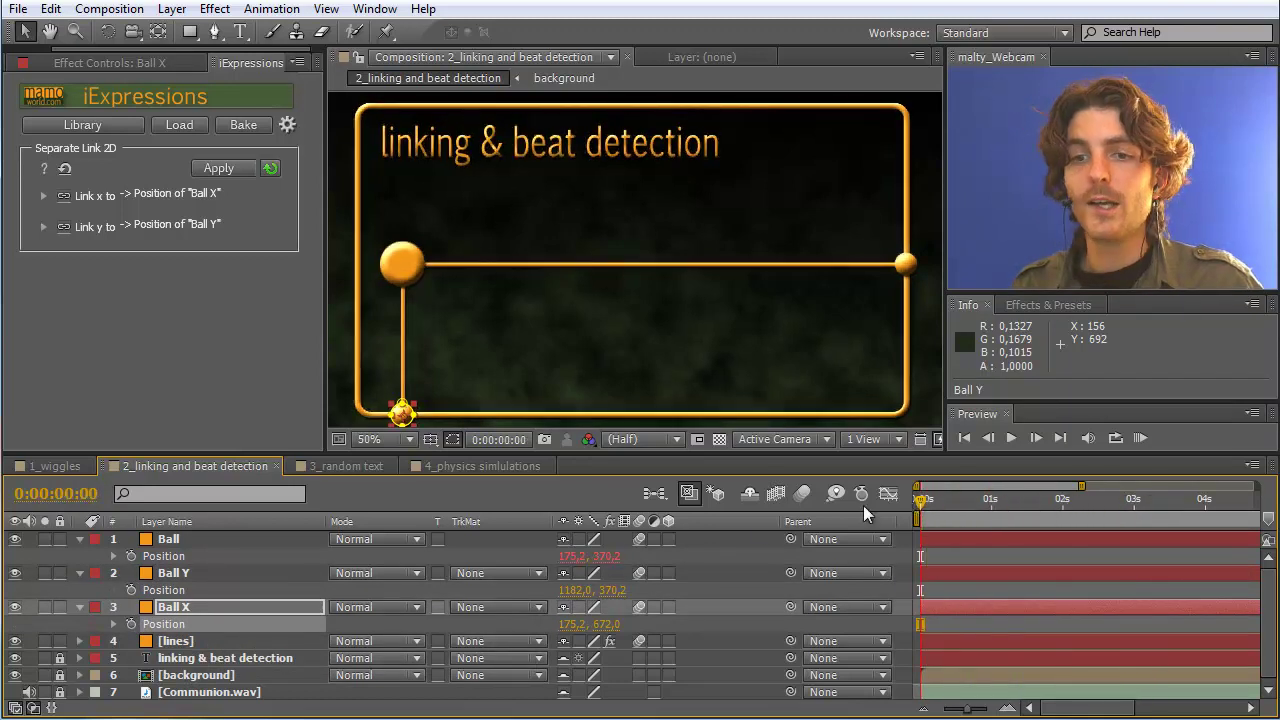
Convert the composition's audio to keyframes with the Keyframe Assistant
left_click(213, 693)
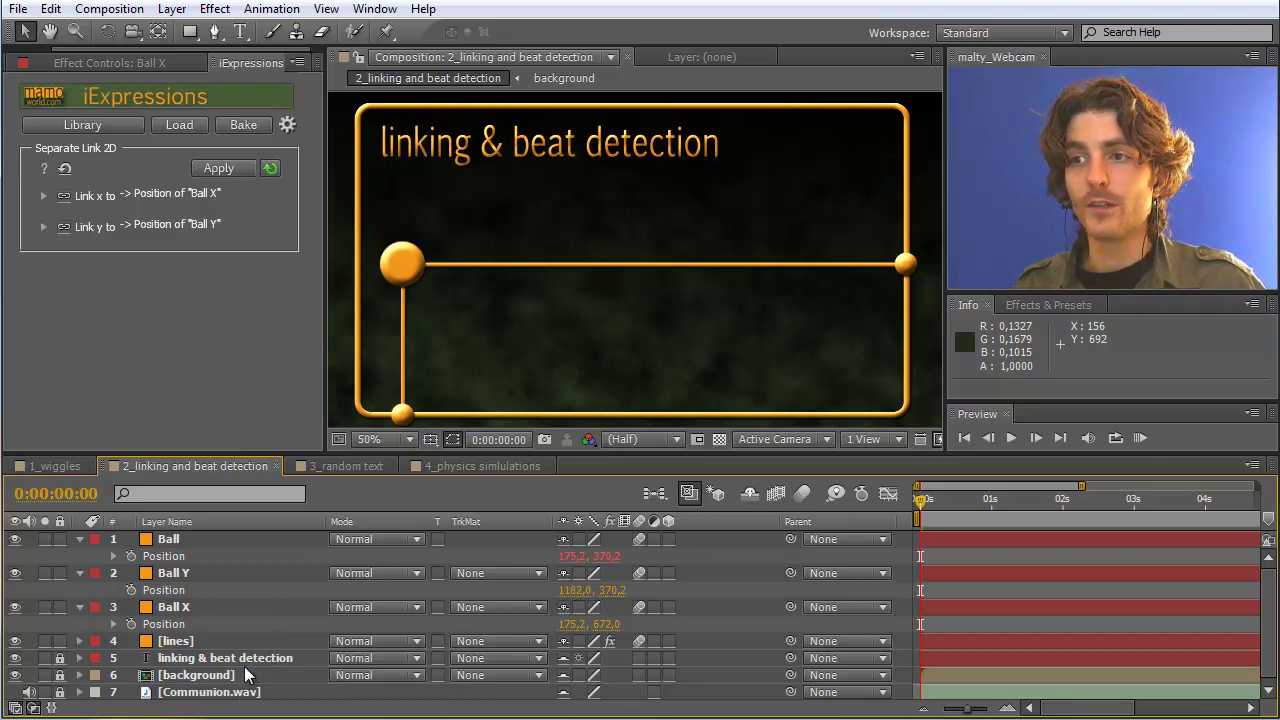
left_click(172, 10)
mouse_move(212, 10)
mouse_move(271, 10)
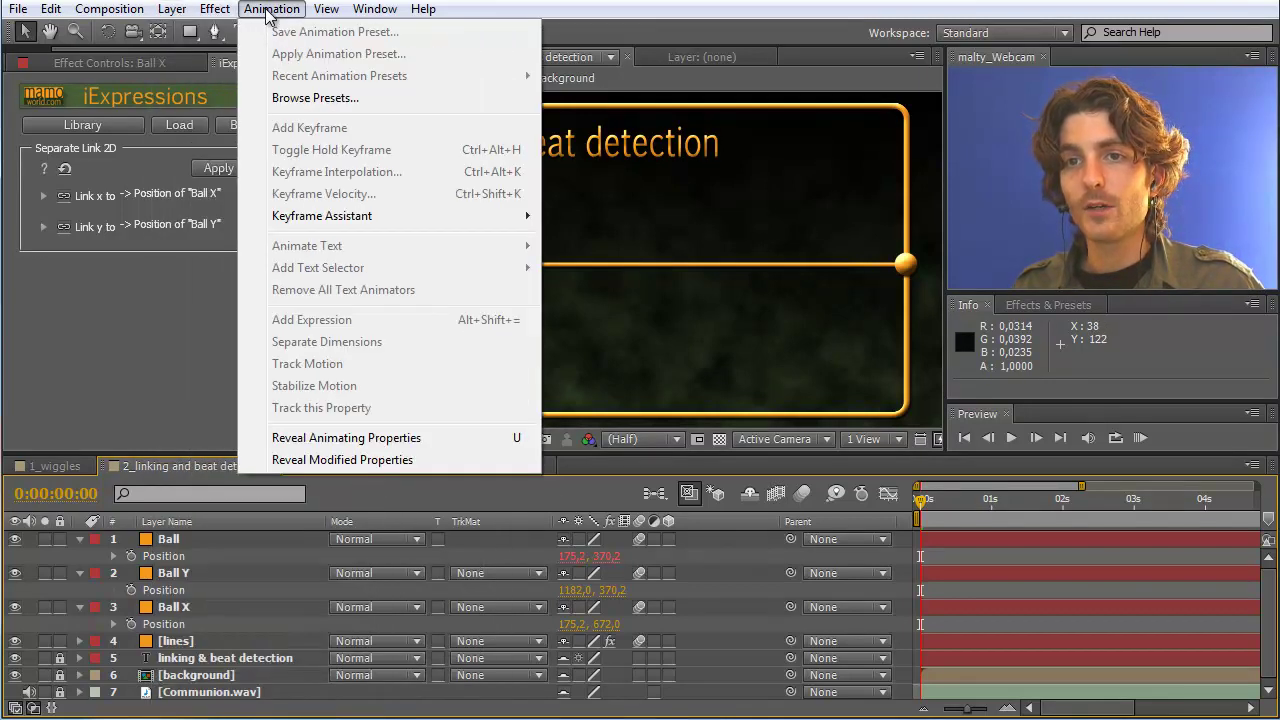
mouse_move(320, 226)
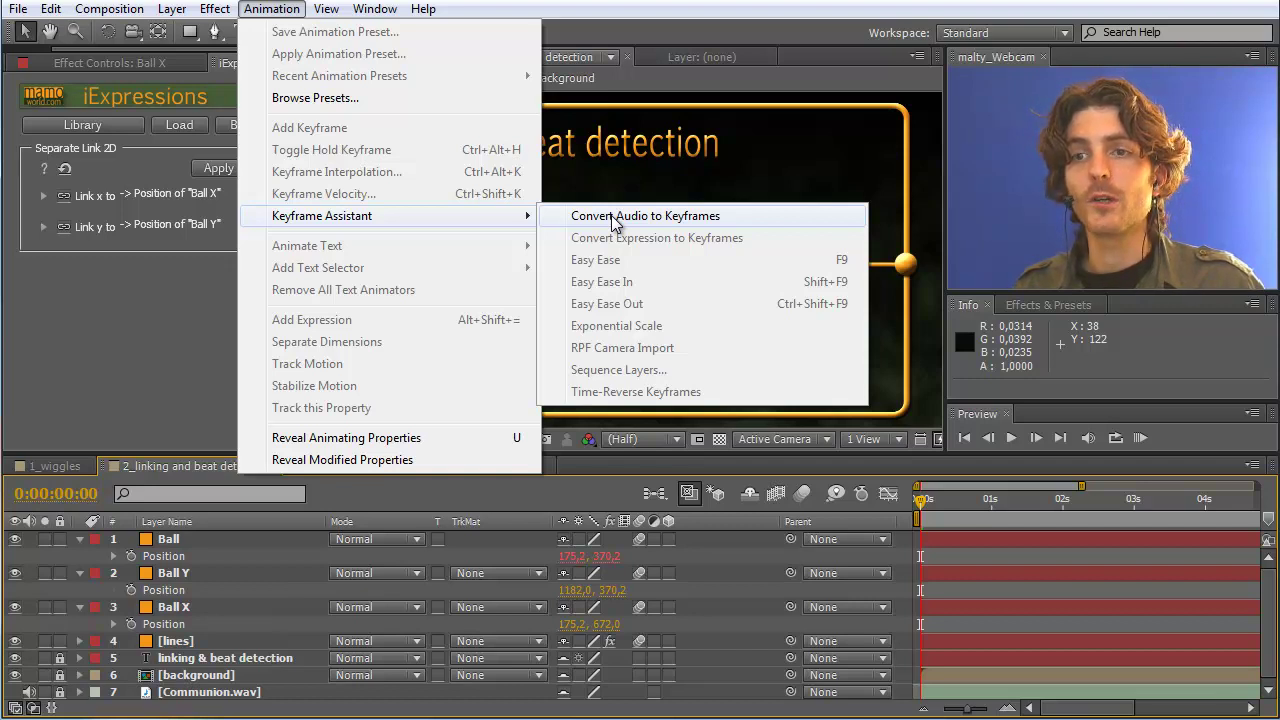
left_click(614, 218)
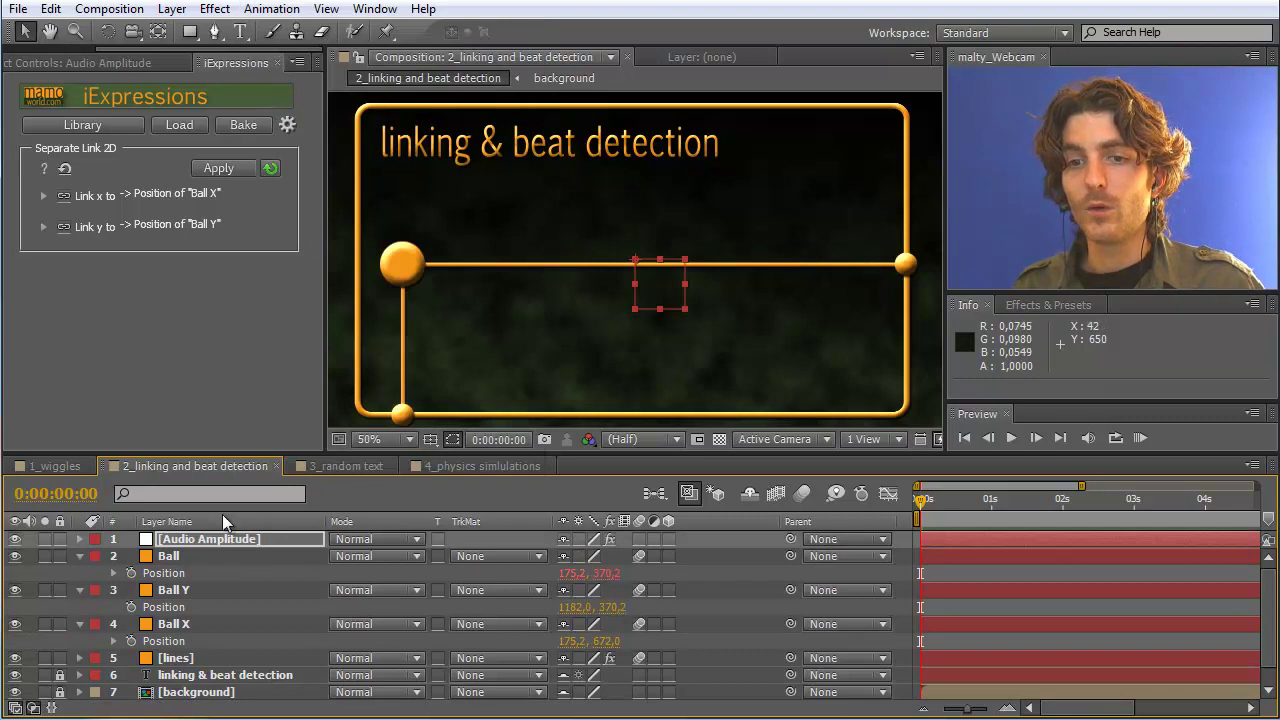
Reveal the Both Channels slider of the Audio Amplitude layer and scrub the timeline to examine its keyframed values
left_click(78, 539)
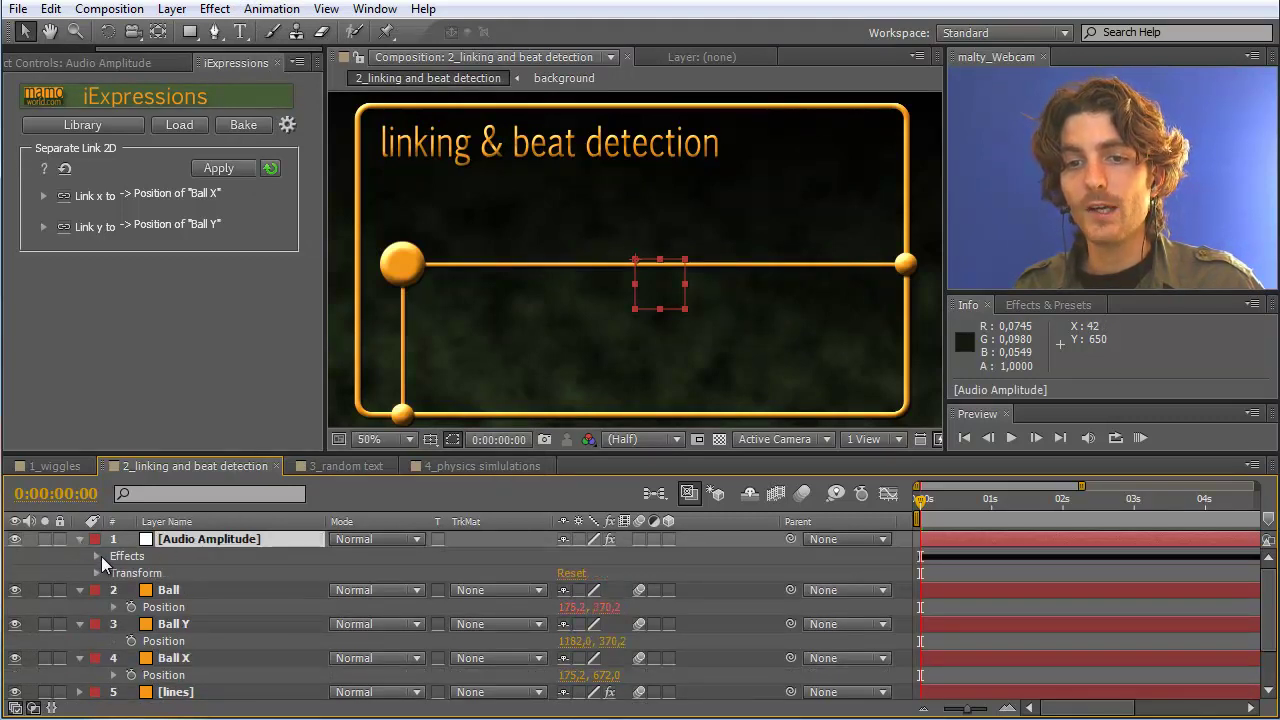
left_click(97, 556)
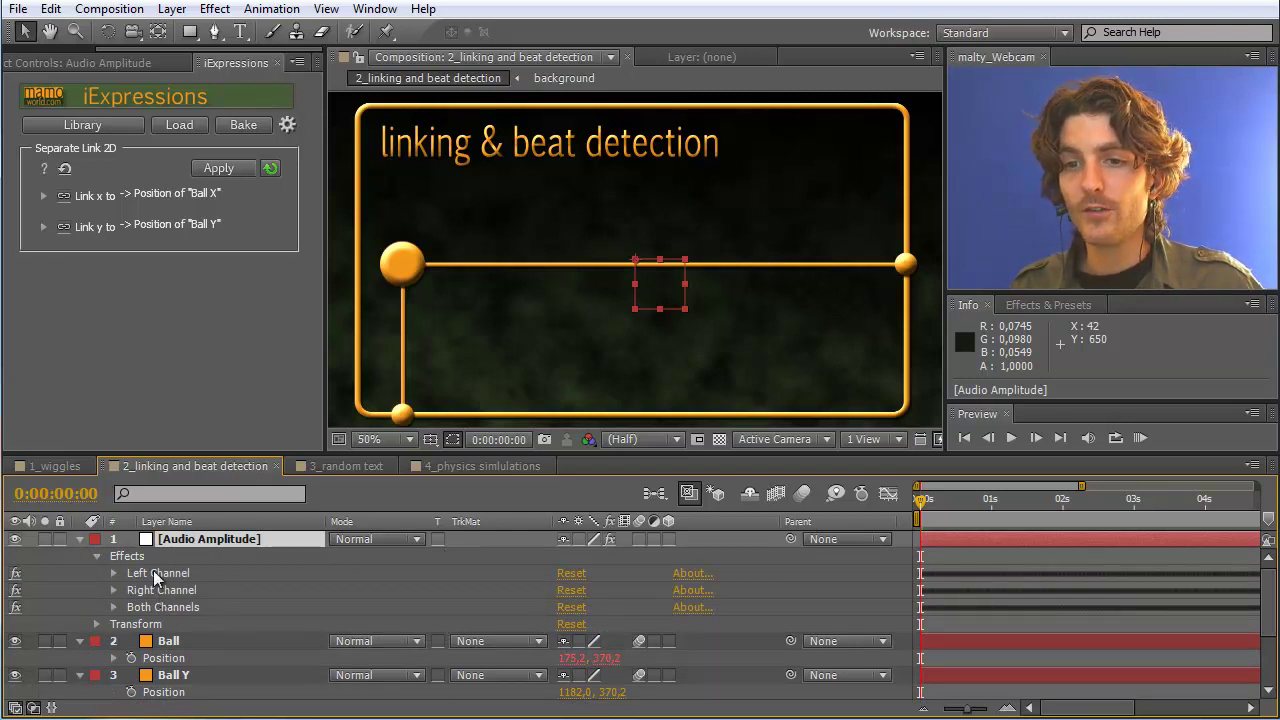
left_click(112, 605)
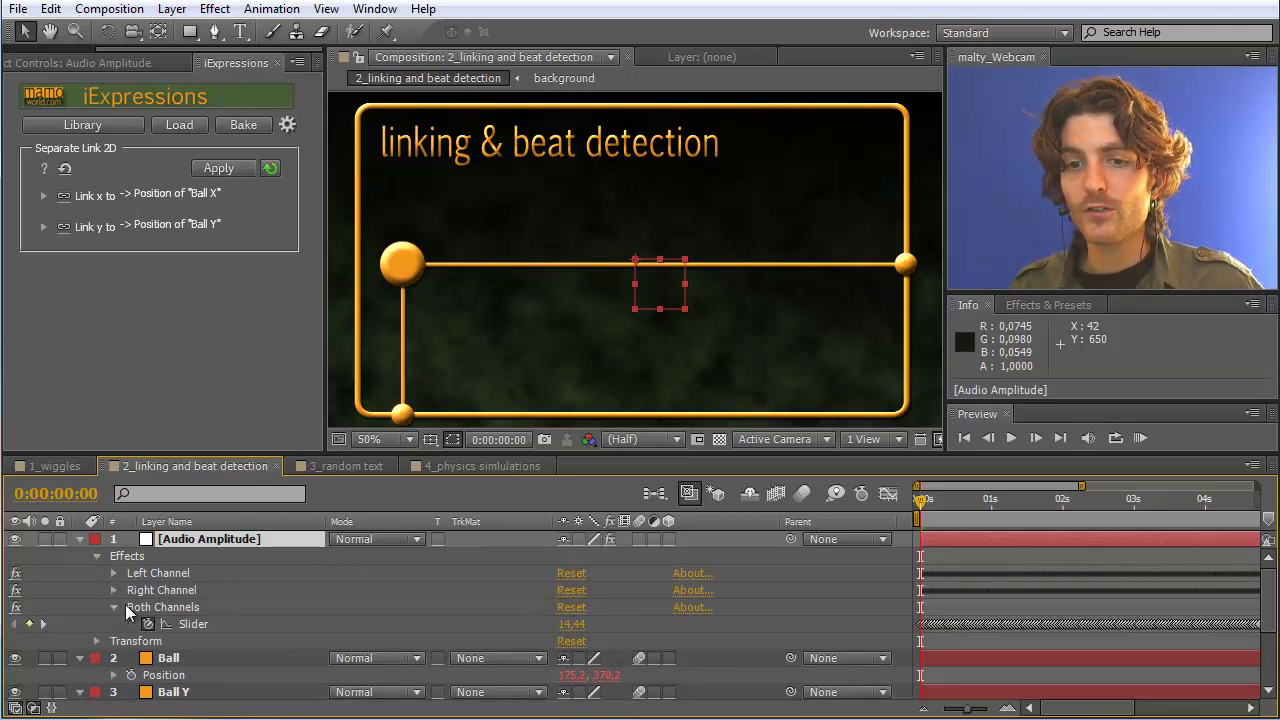
left_click(194, 622)
left_click_drag(921, 500, 977, 500)
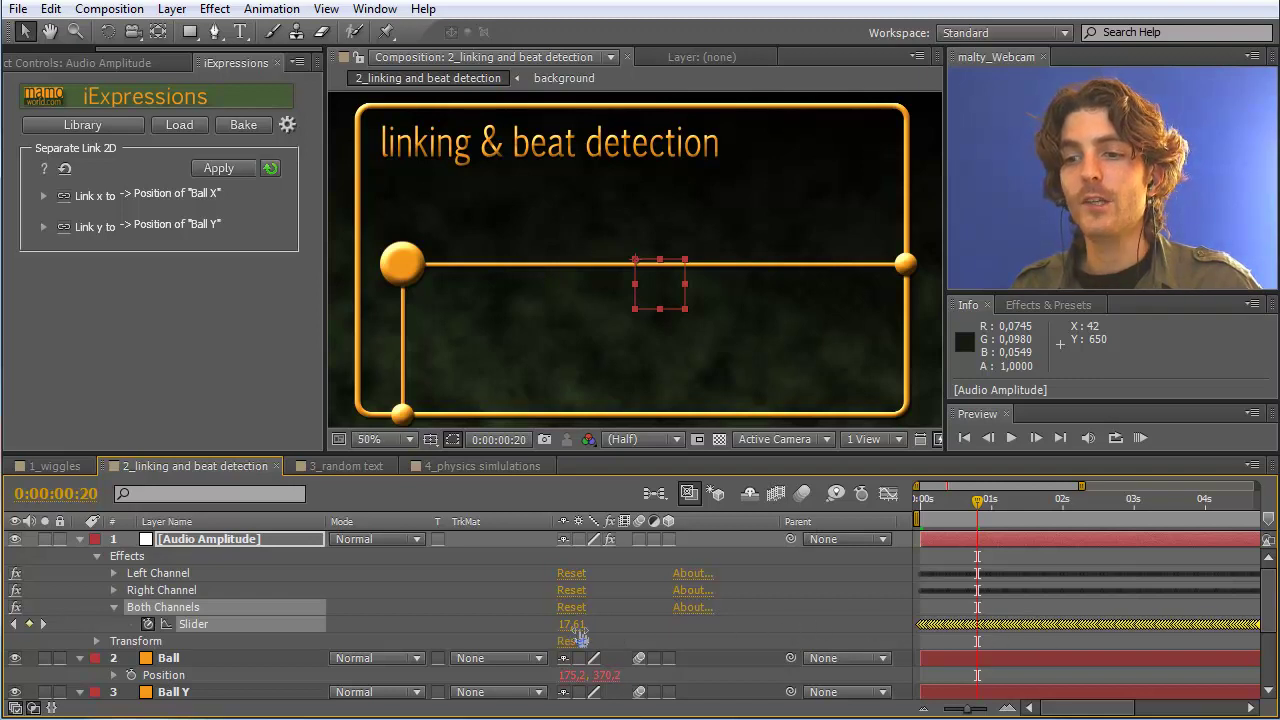
left_click_drag(978, 503, 890, 514)
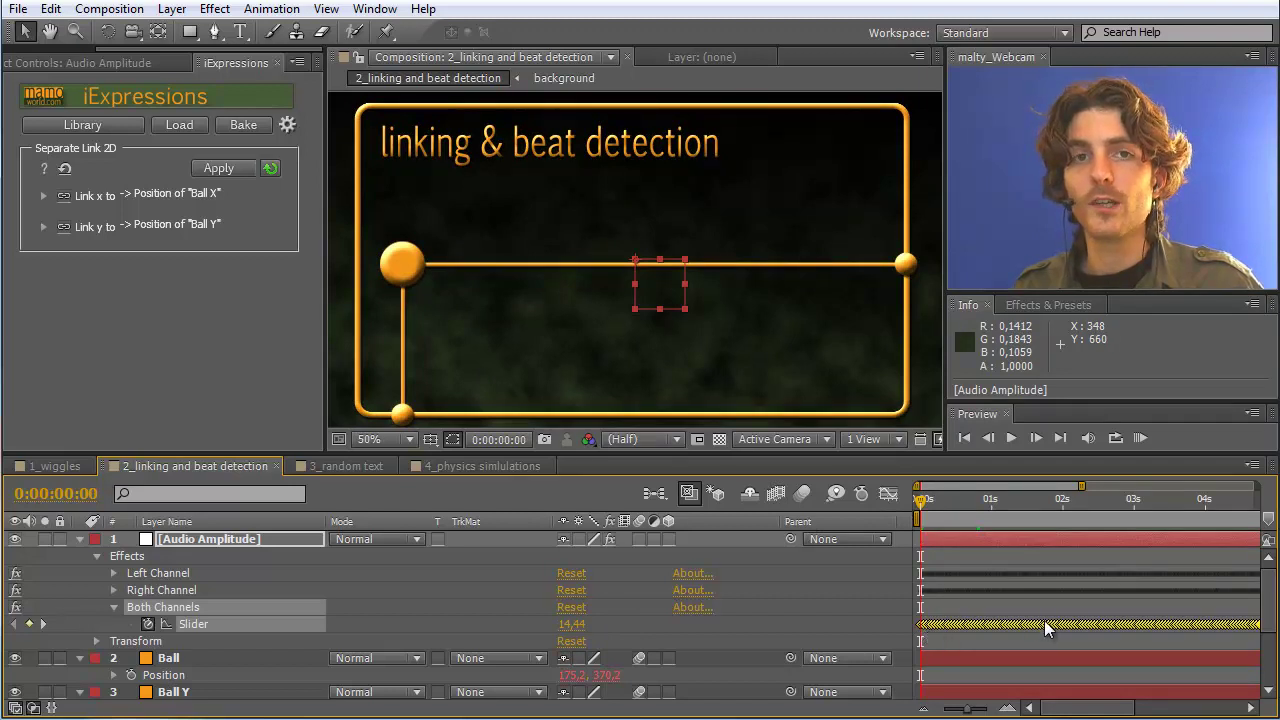
Delete the Left Channel and Right Channel effects from the Audio Amplitude layer, keeping Both Channels
left_click(155, 572)
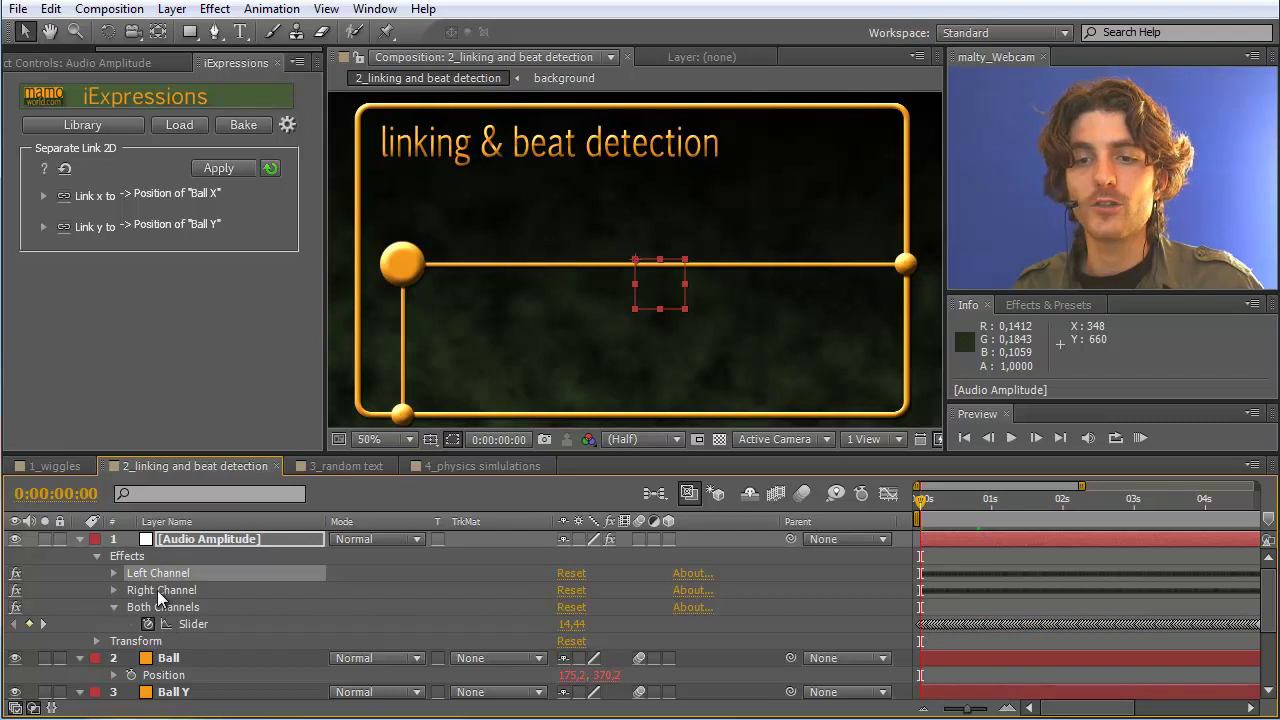
key("Delete")
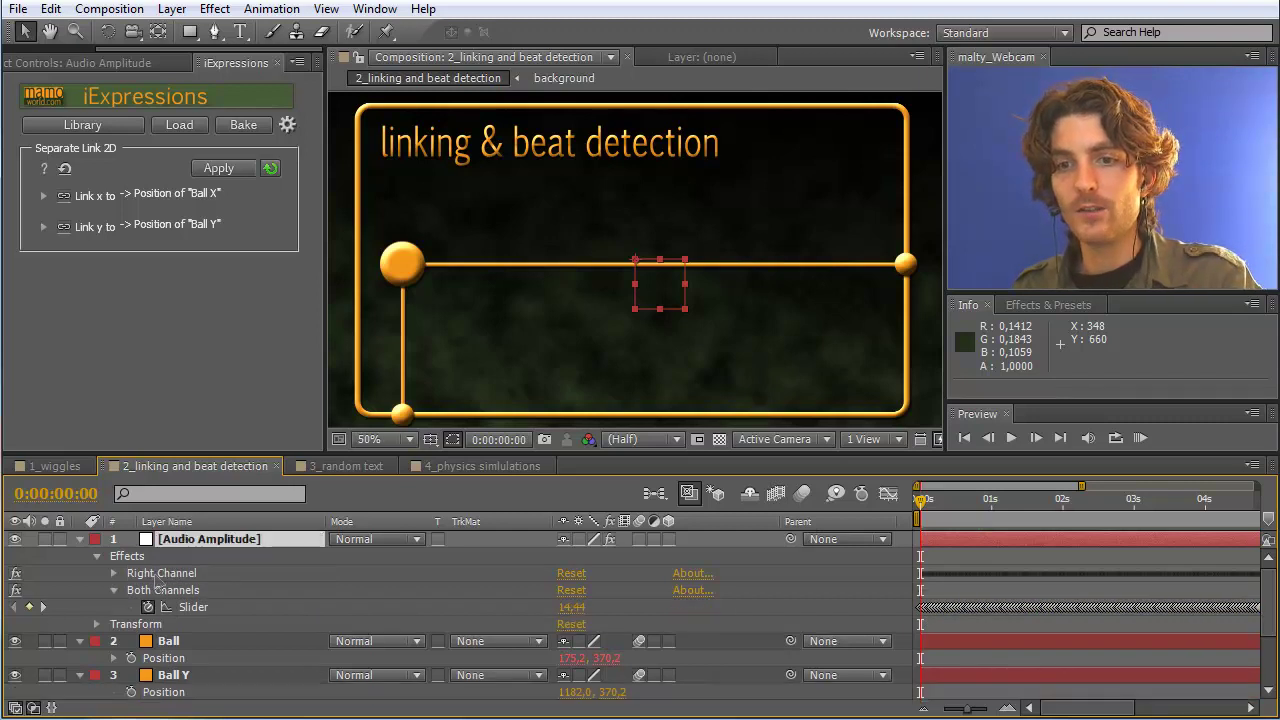
left_click(155, 574)
key("Delete")
left_click(163, 574)
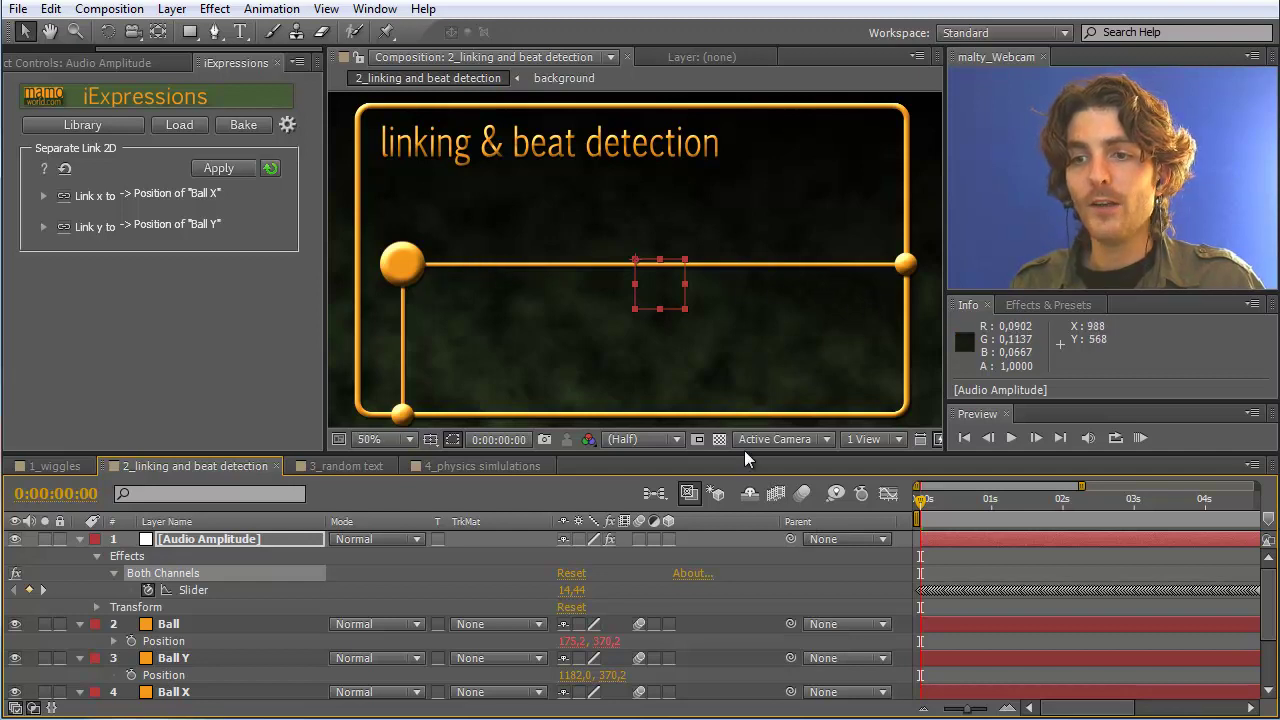
Load the Linear Link 2D iExpression from the library's Linking category
left_click(192, 588)
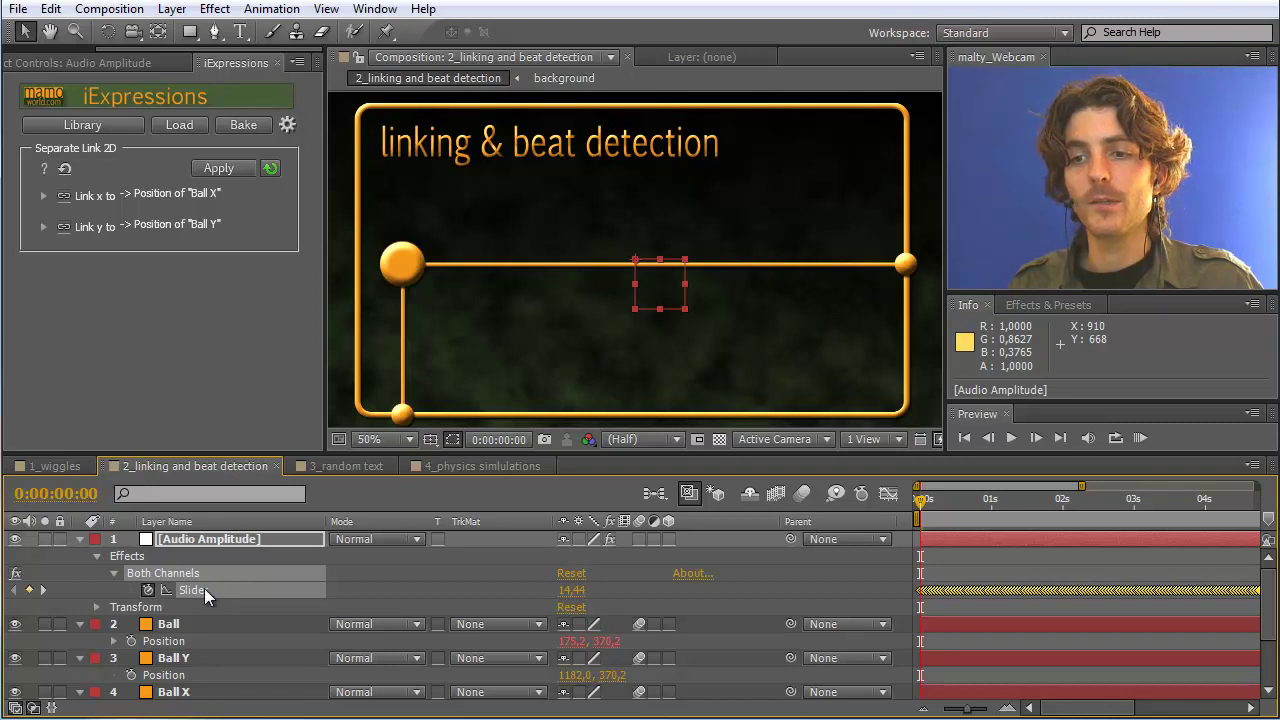
left_click(903, 262)
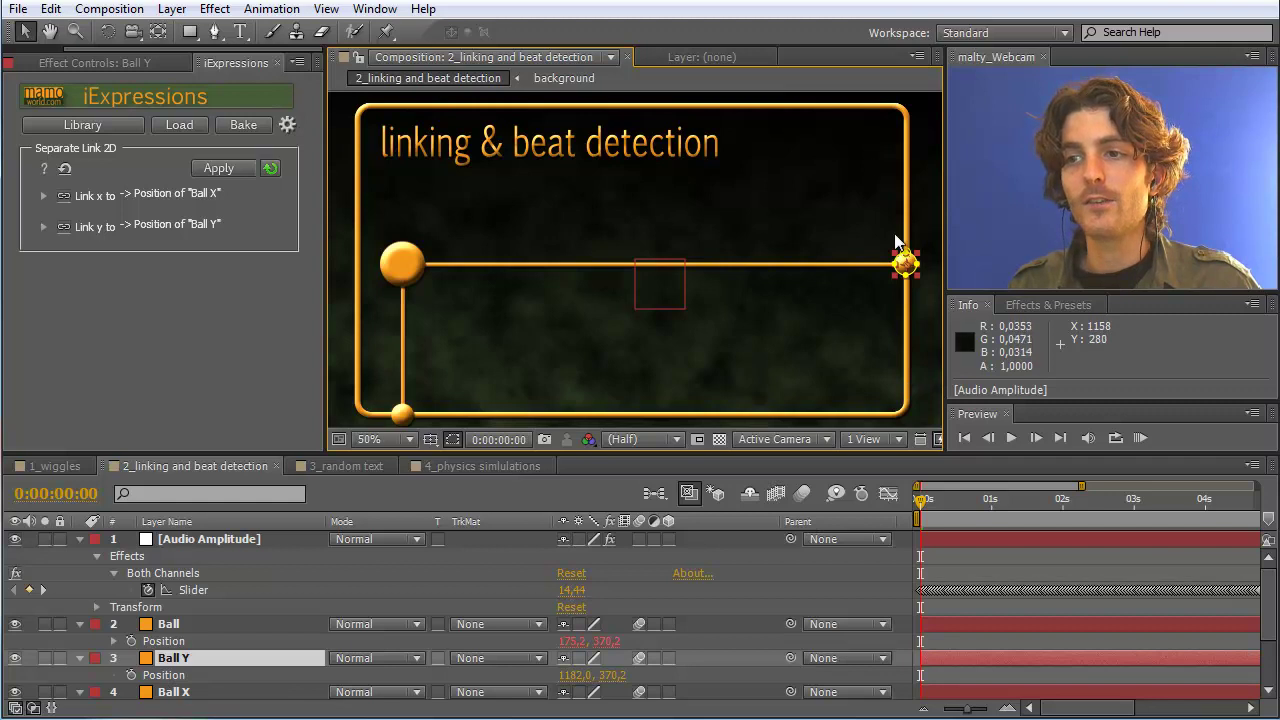
left_click(81, 128)
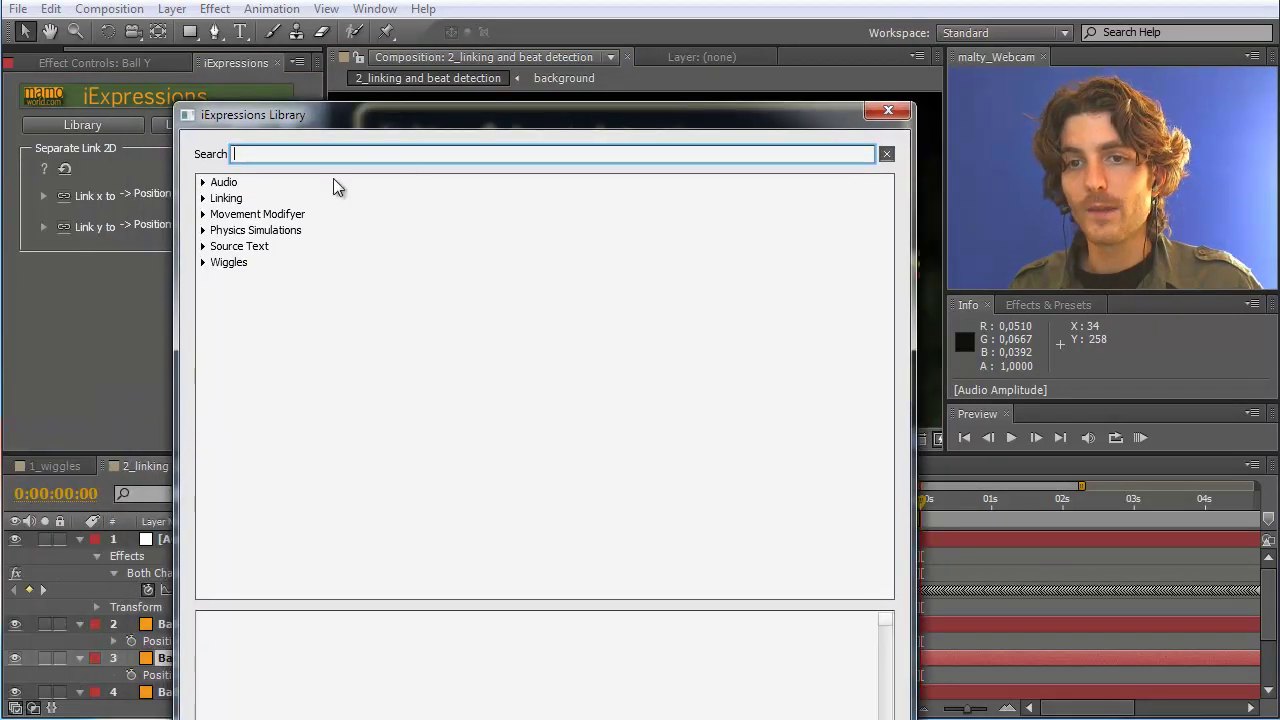
left_click(202, 199)
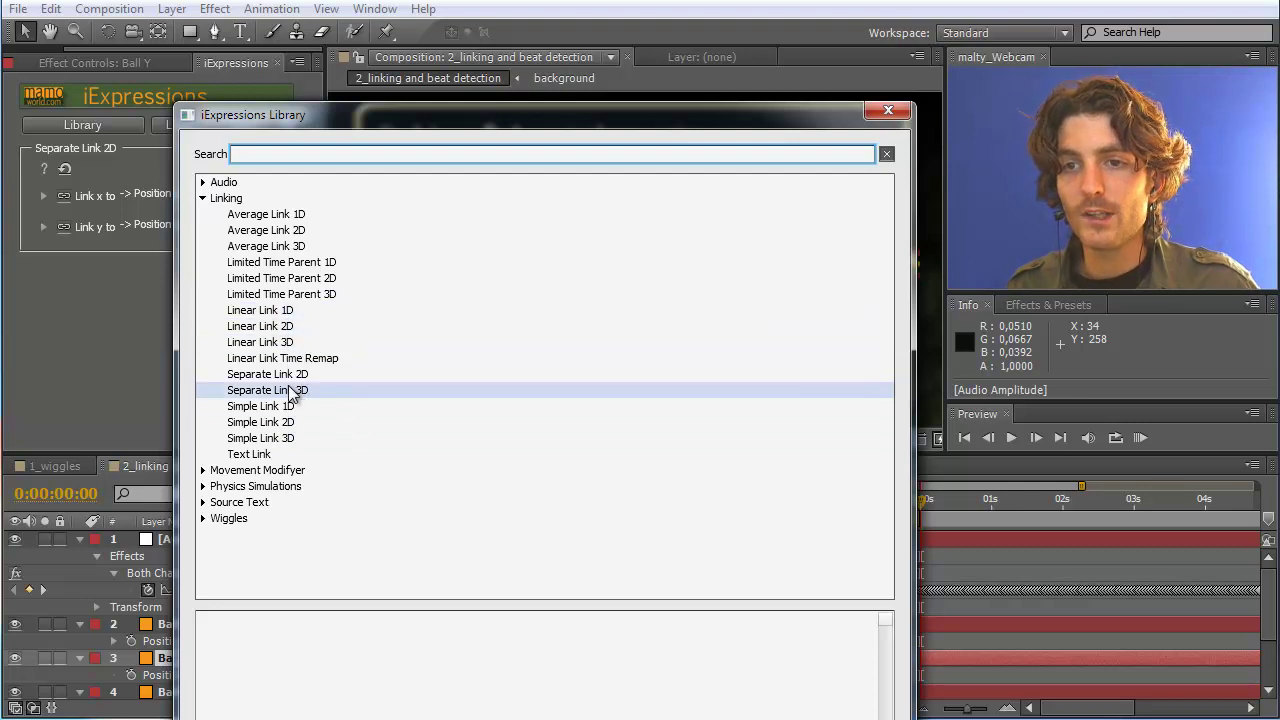
left_click(285, 330)
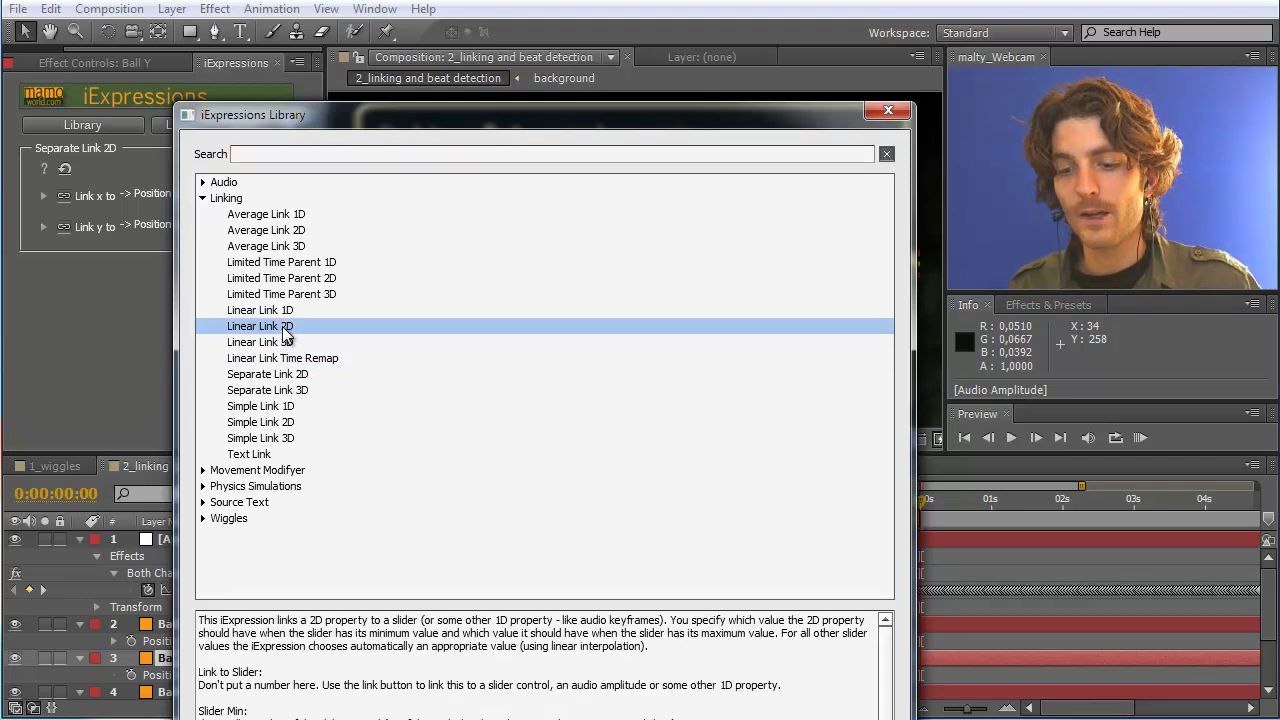
double_click(284, 331)
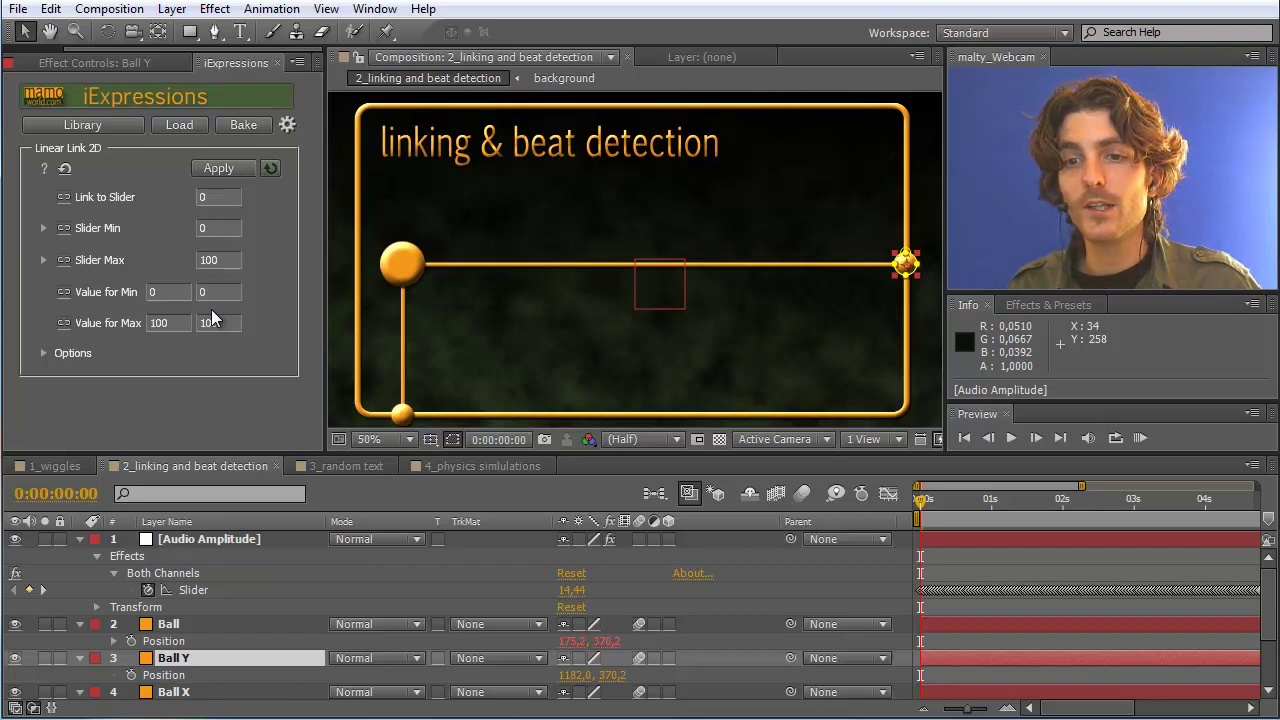
Link the iExpression's Link to Slider parameter to the Both Channels slider of the Audio Amplitude layer
left_click(199, 593)
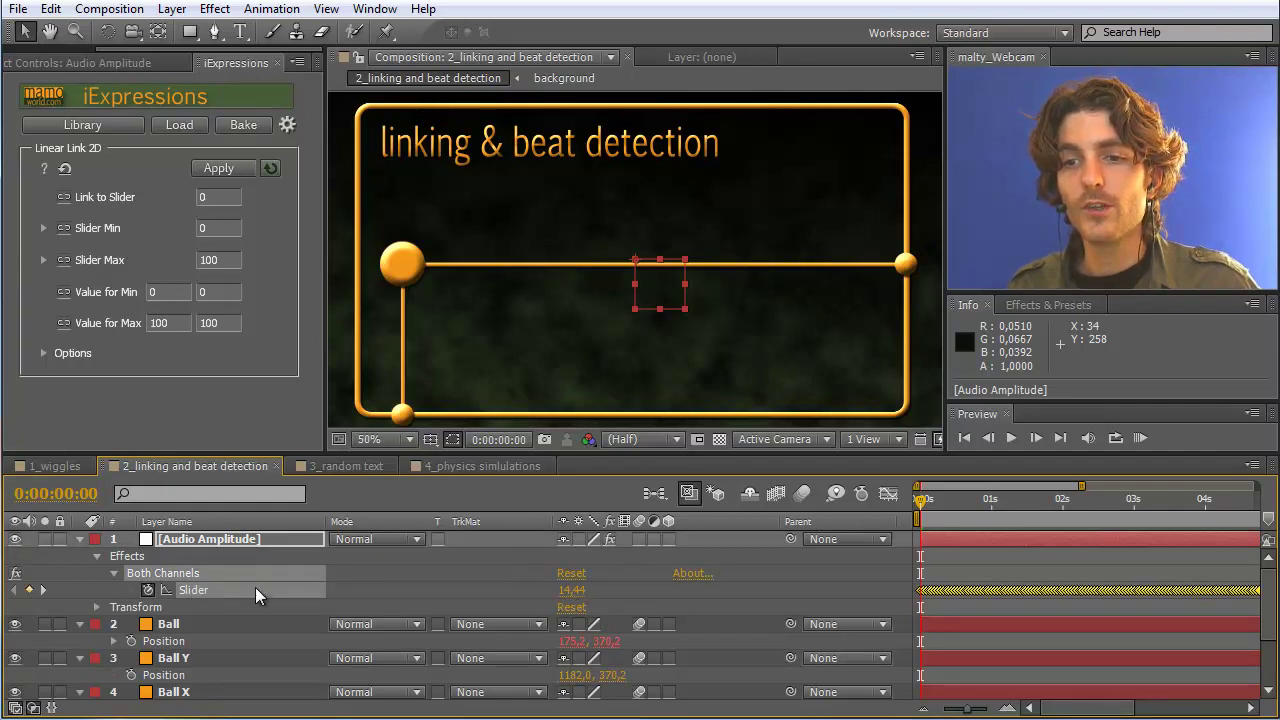
left_click(63, 198)
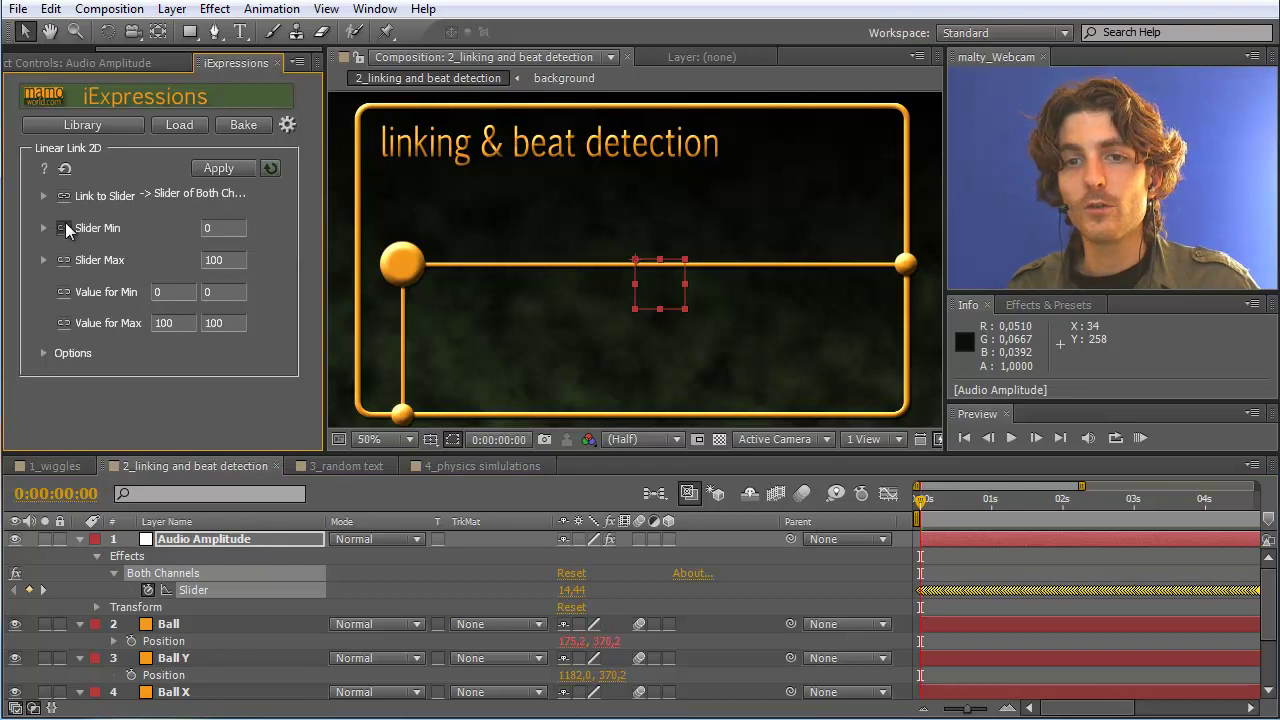
mouse_move(117, 257)
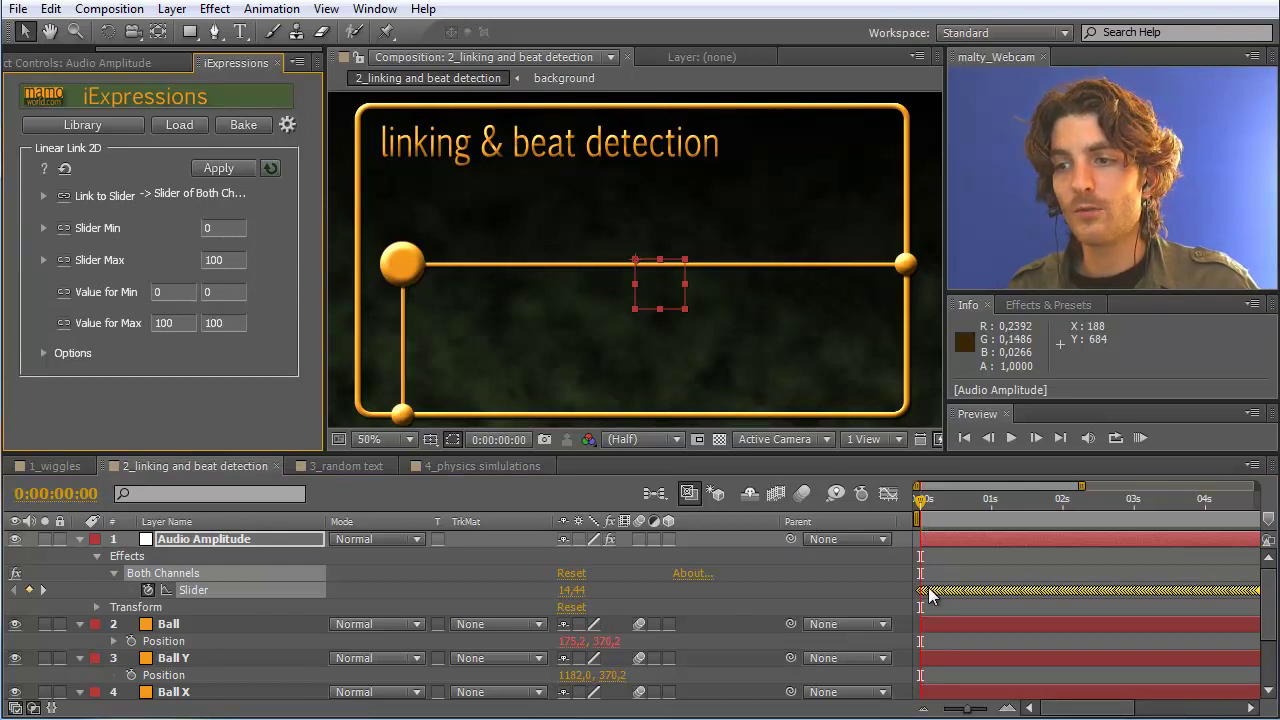
Scrub through the audio amplitude values and set the Linear Link 2D Slider Max to 30
left_click_drag(923, 503, 1057, 510)
left_click(220, 228)
key("Tab")
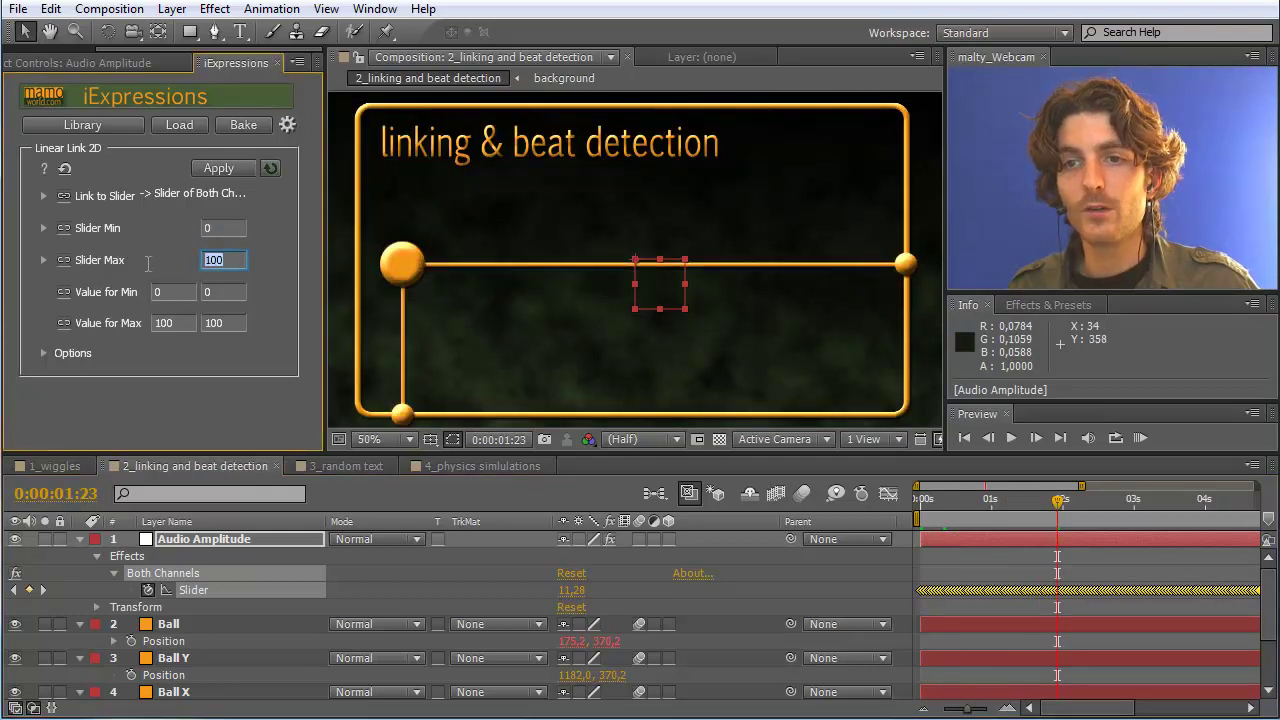
type("30")
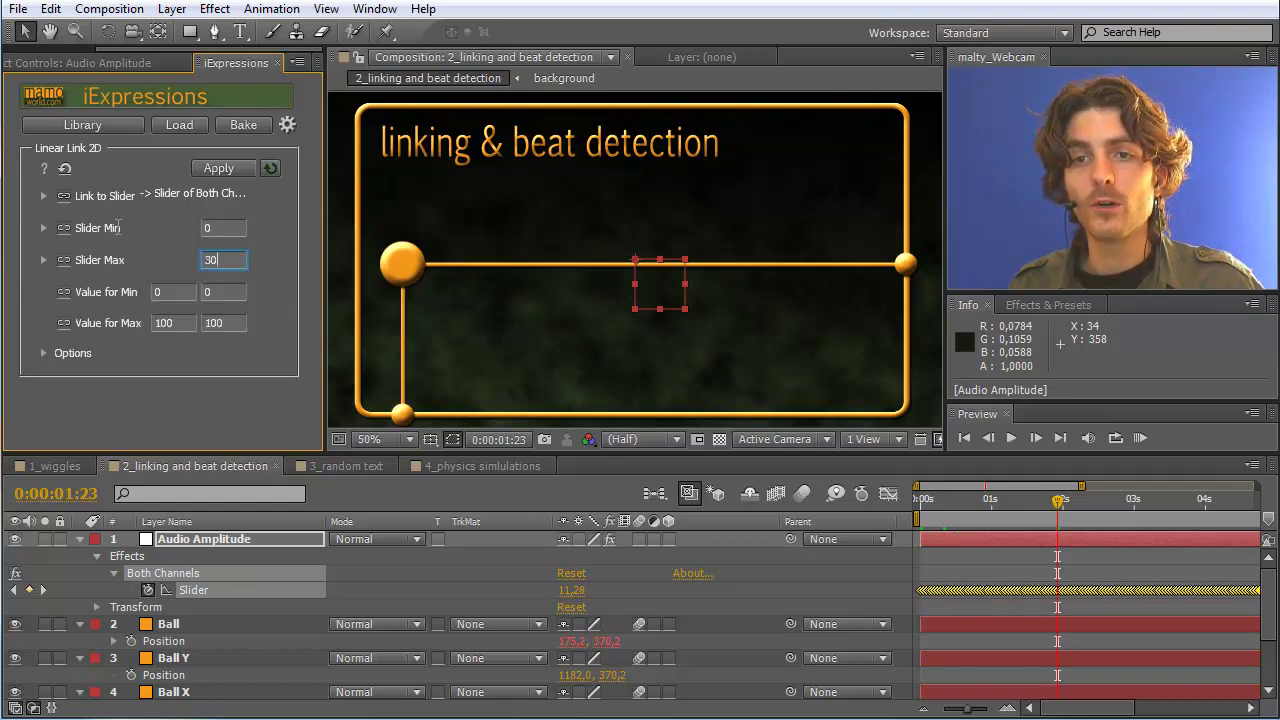
triple_click(121, 292)
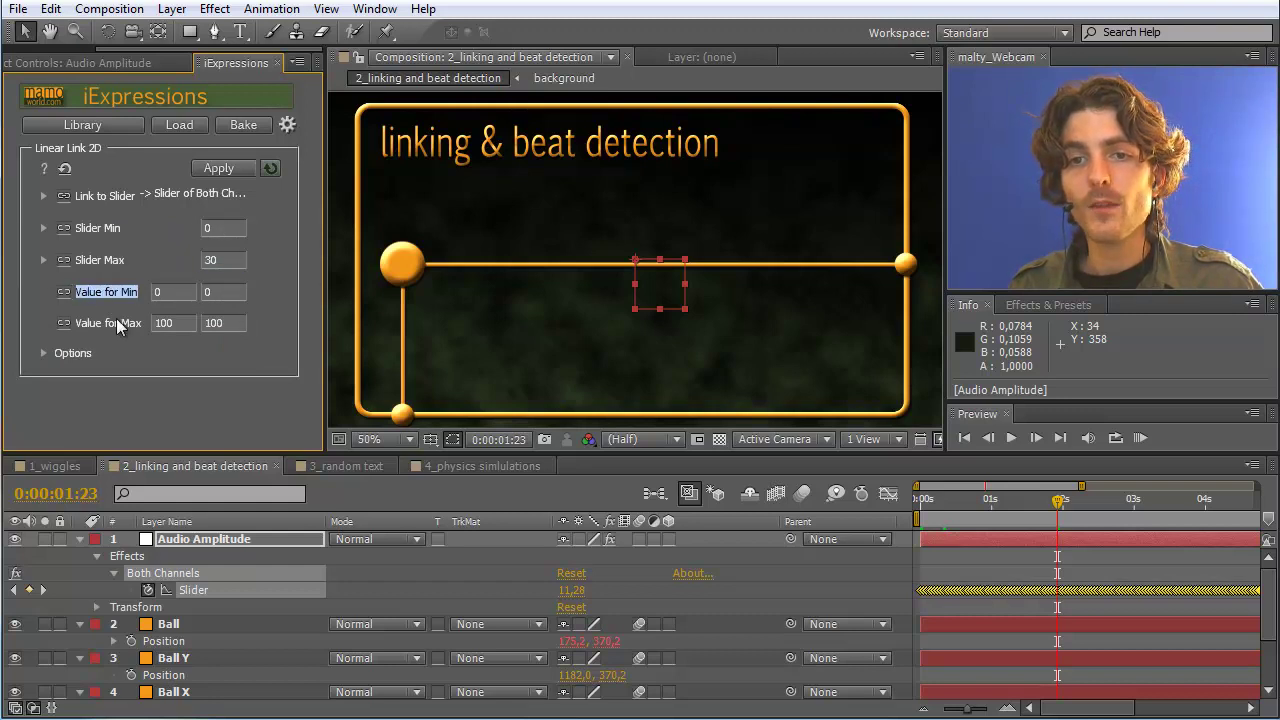
left_click_drag(78, 323, 142, 323)
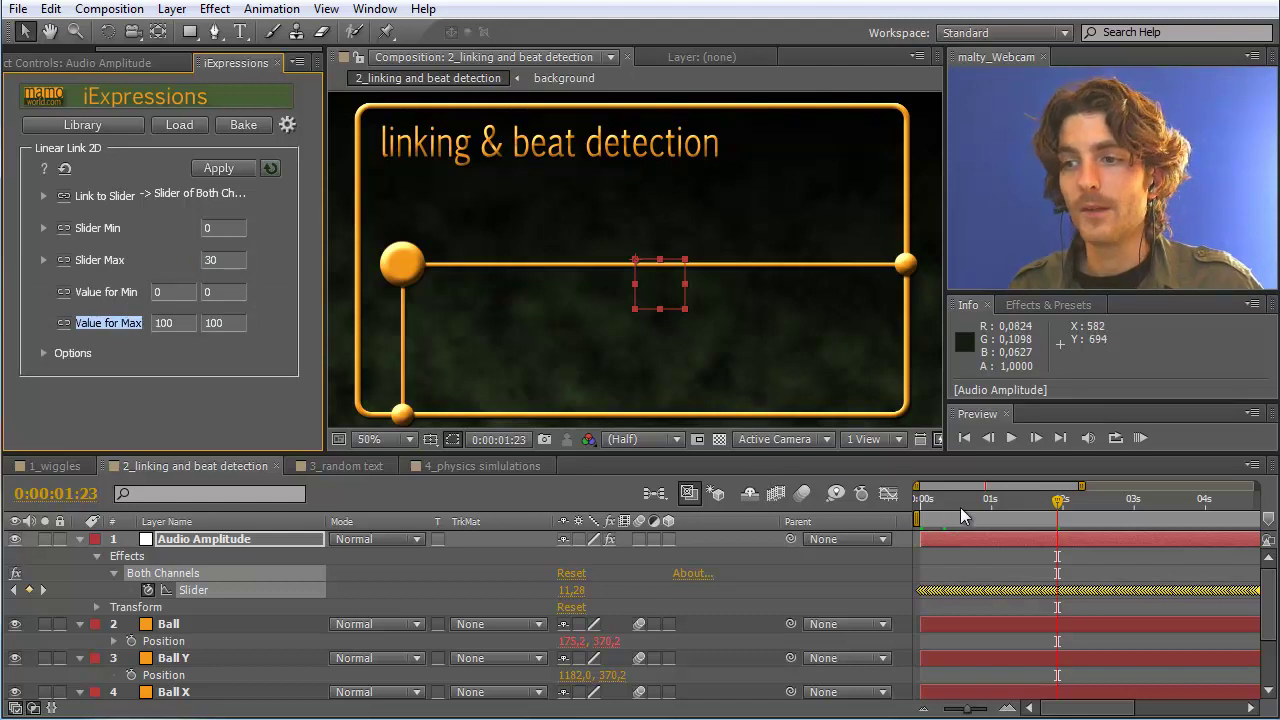
Return to the composition's start and lower Ball Y along the frame to a Position of 1182, 584.2
left_click(905, 266)
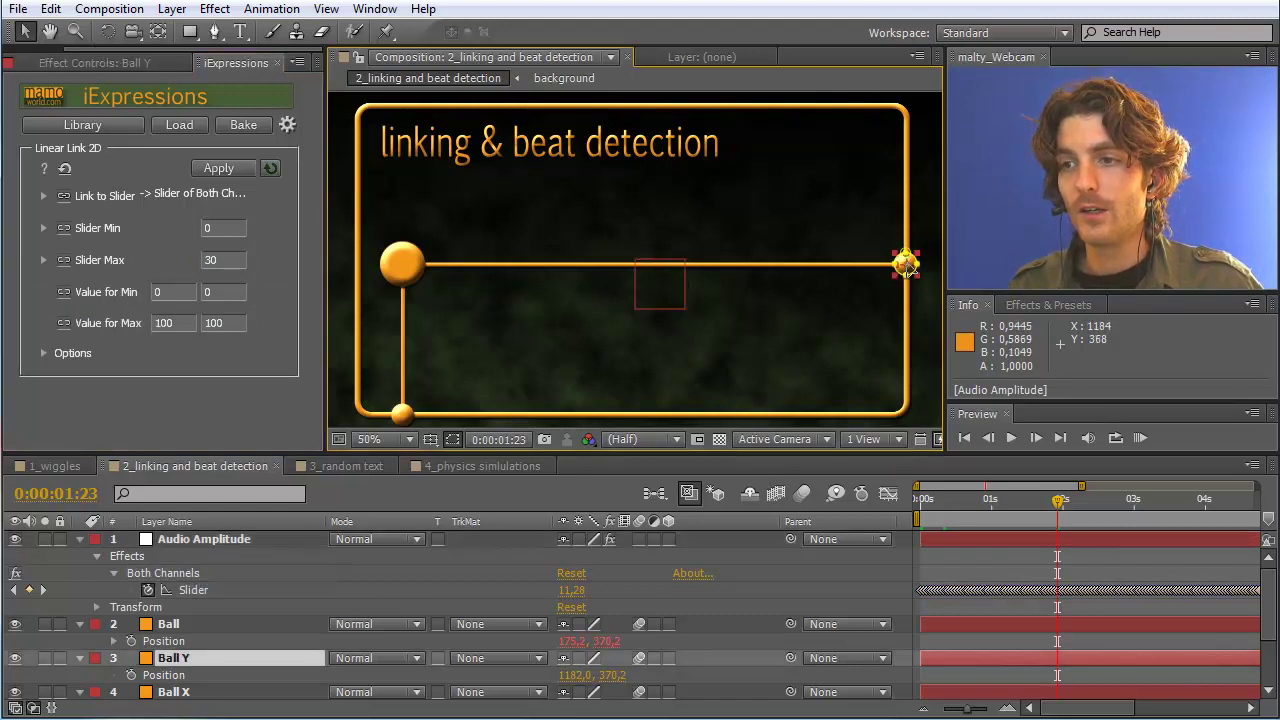
left_click(163, 676)
left_click_drag(1061, 502, 921, 500)
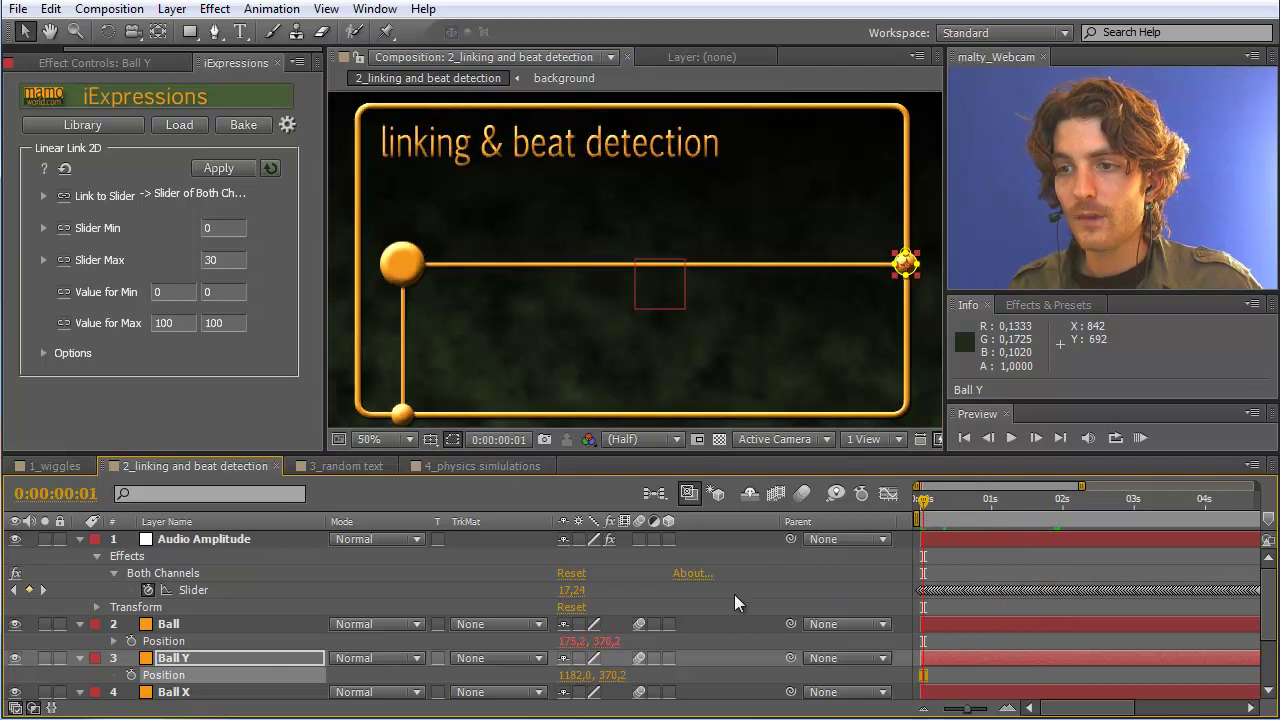
left_click_drag(612, 676, 835, 671)
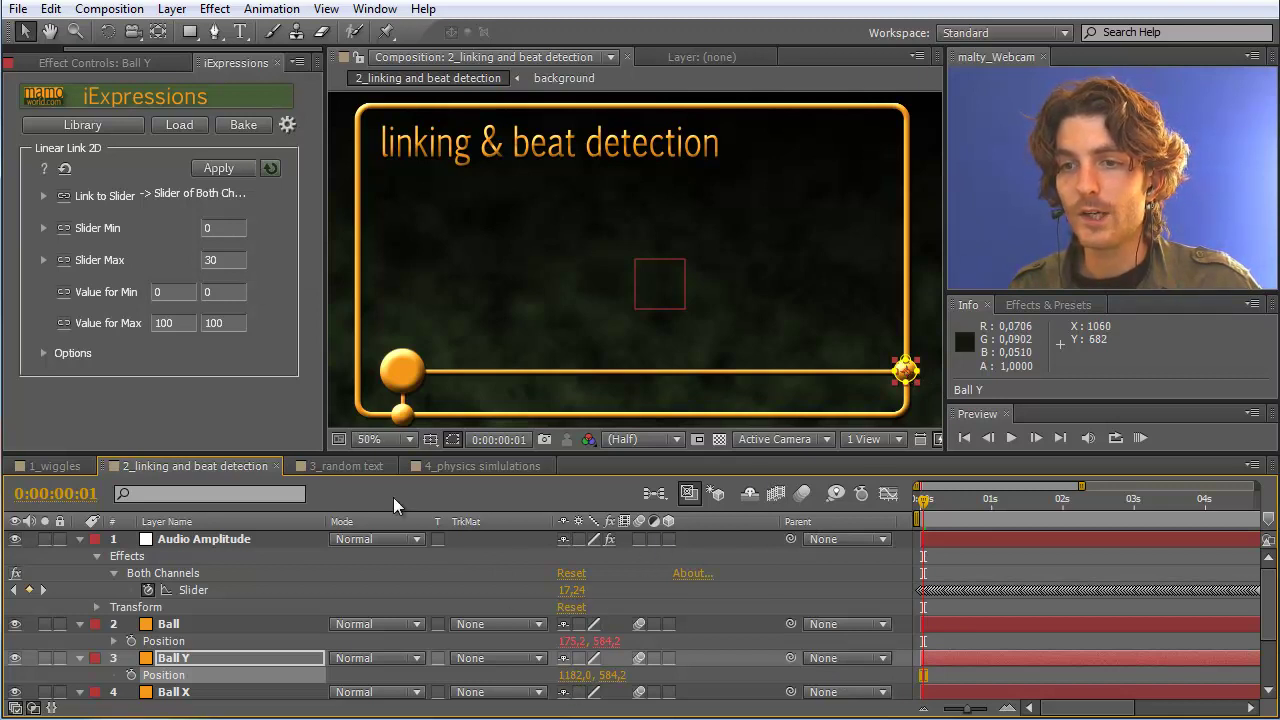
Set the Linear Link 2D Value for Min to 1182, 584.2
left_click(160, 291)
type("211")
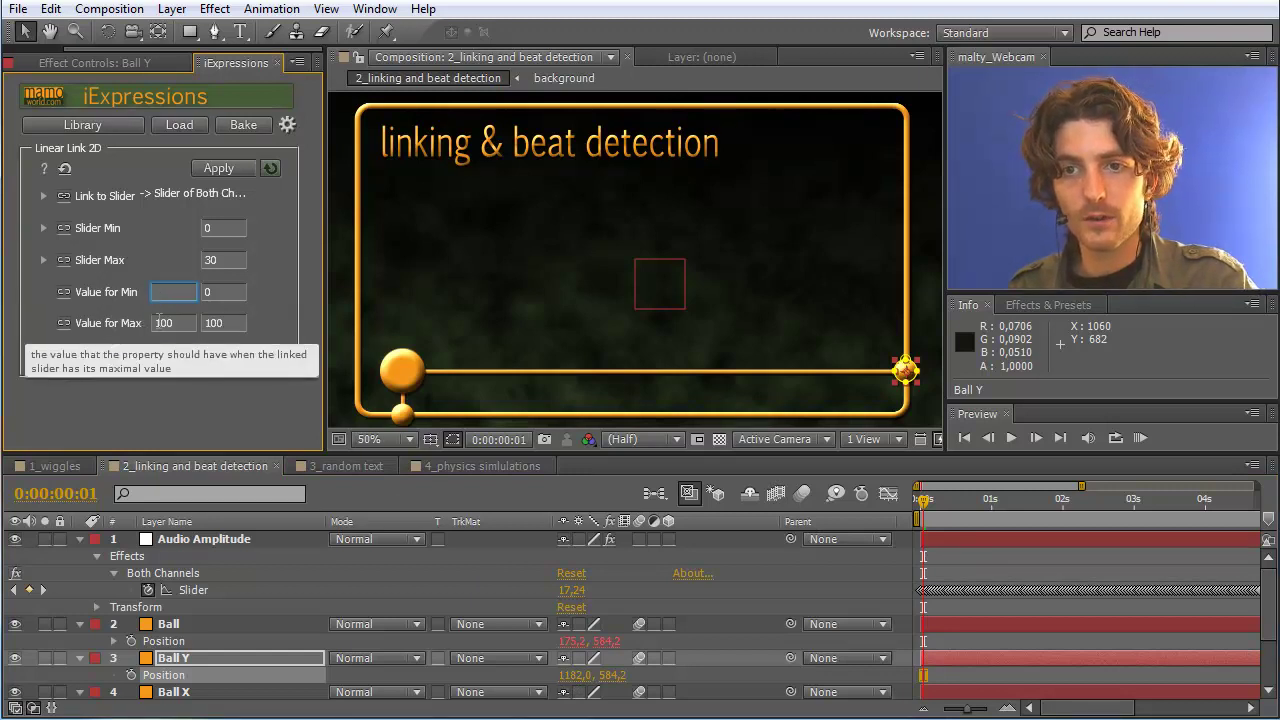
type("118")
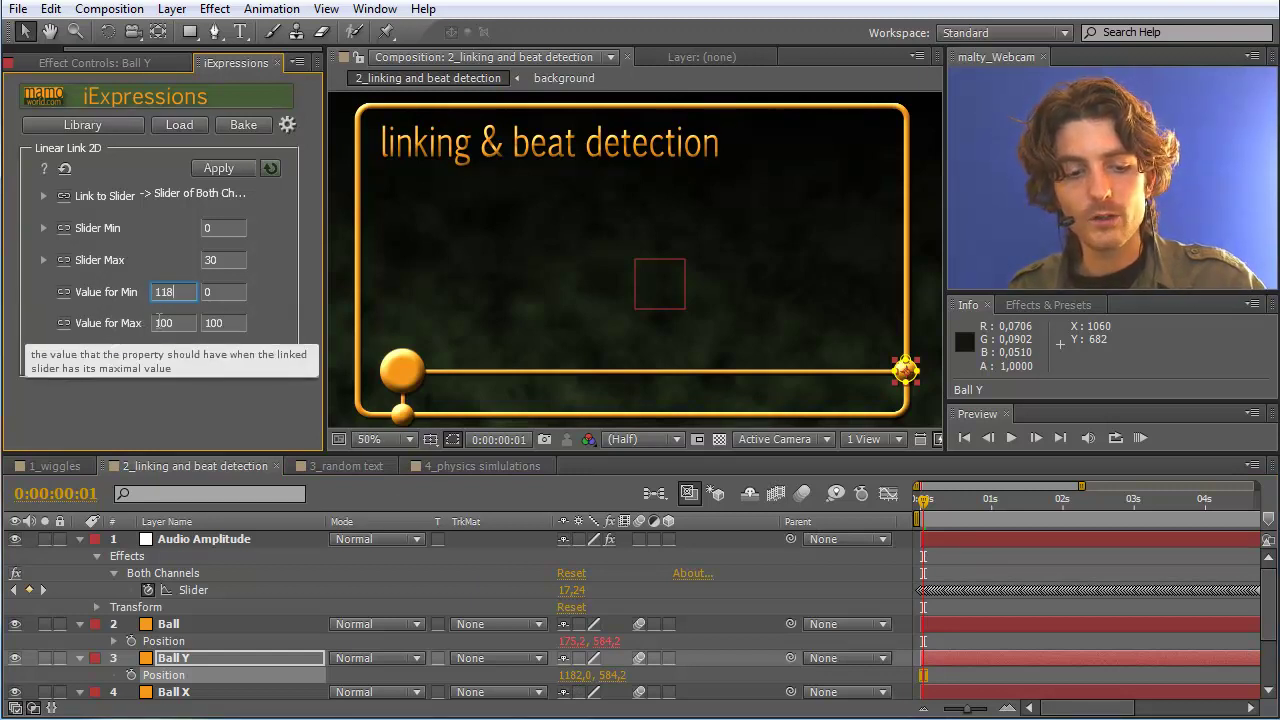
type("2")
left_click(227, 292)
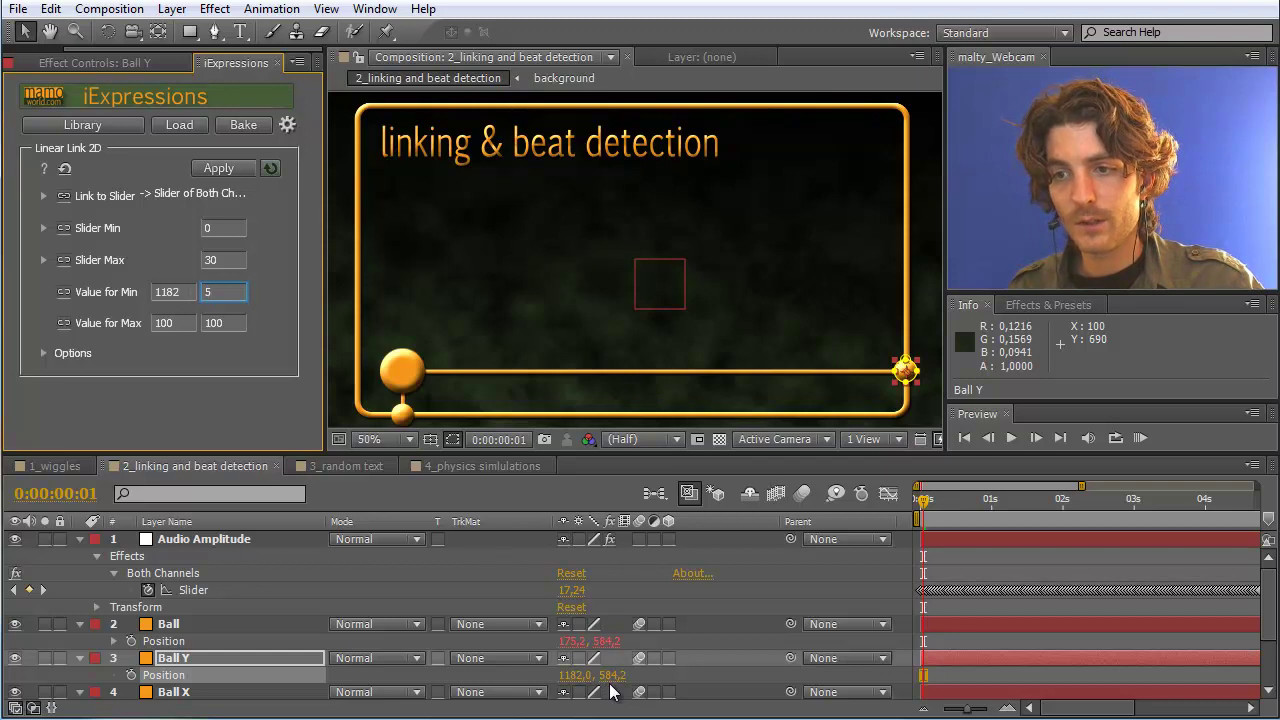
key("Return")
type("584,2")
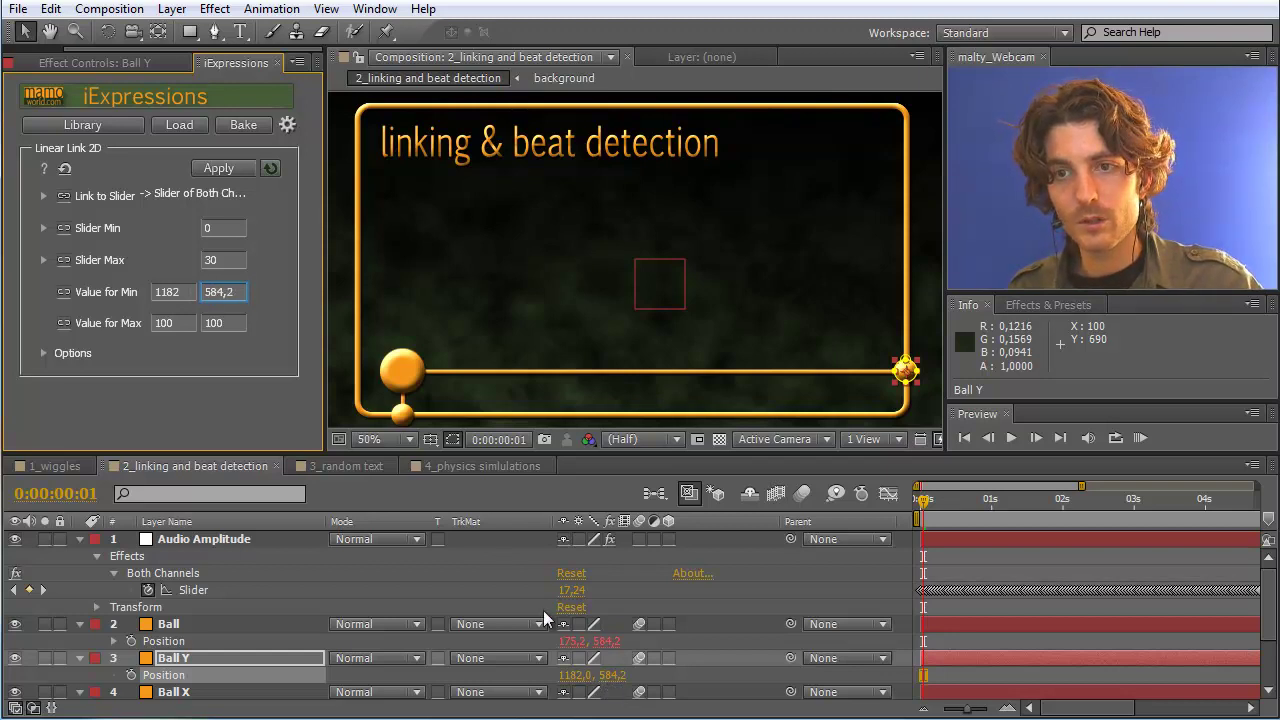
Raise Ball Y to a Position of 1182, 255.2 and set Value for Max to 1182, 255.2
left_click(232, 322)
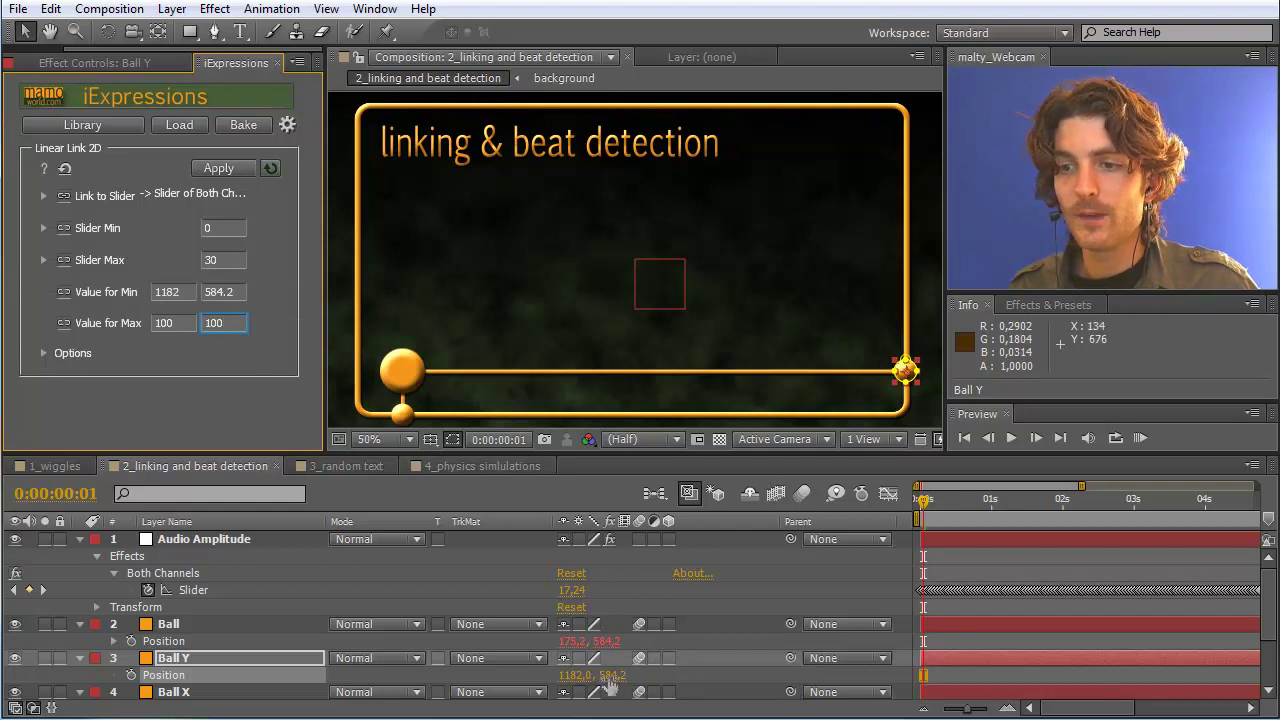
left_click_drag(610, 679, 287, 664)
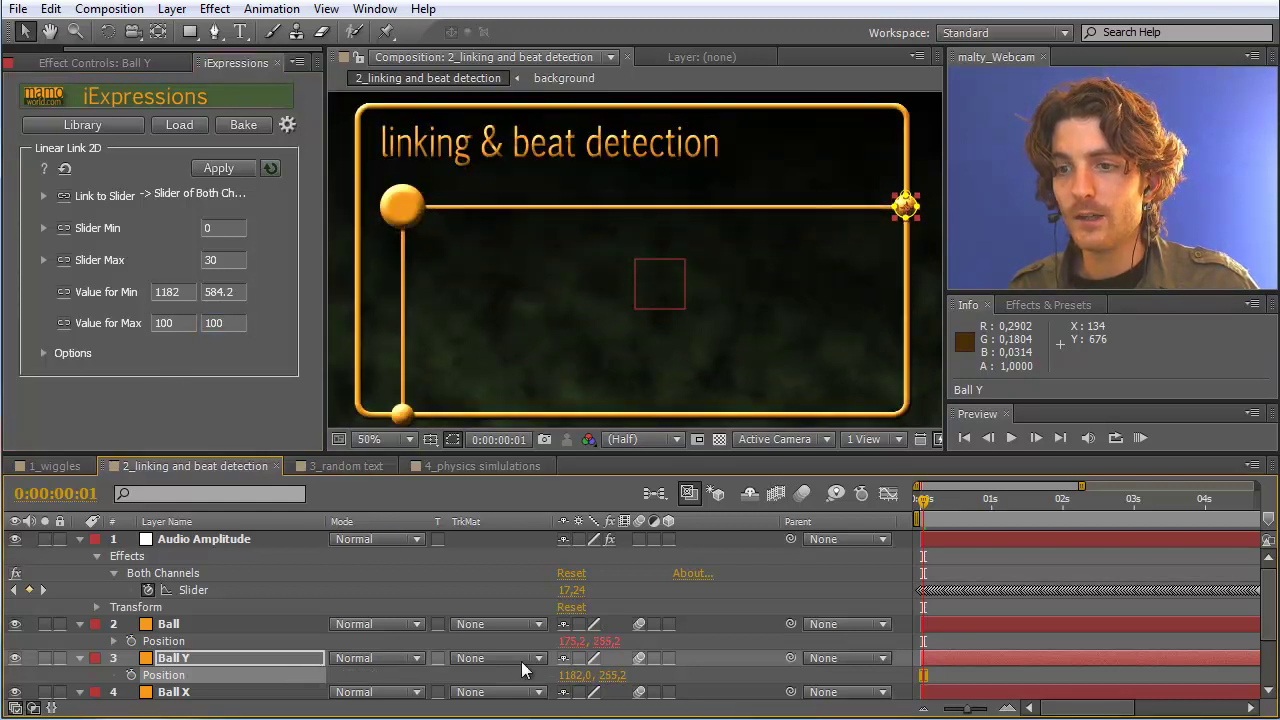
left_click(176, 322)
double_click(176, 322)
type("1182")
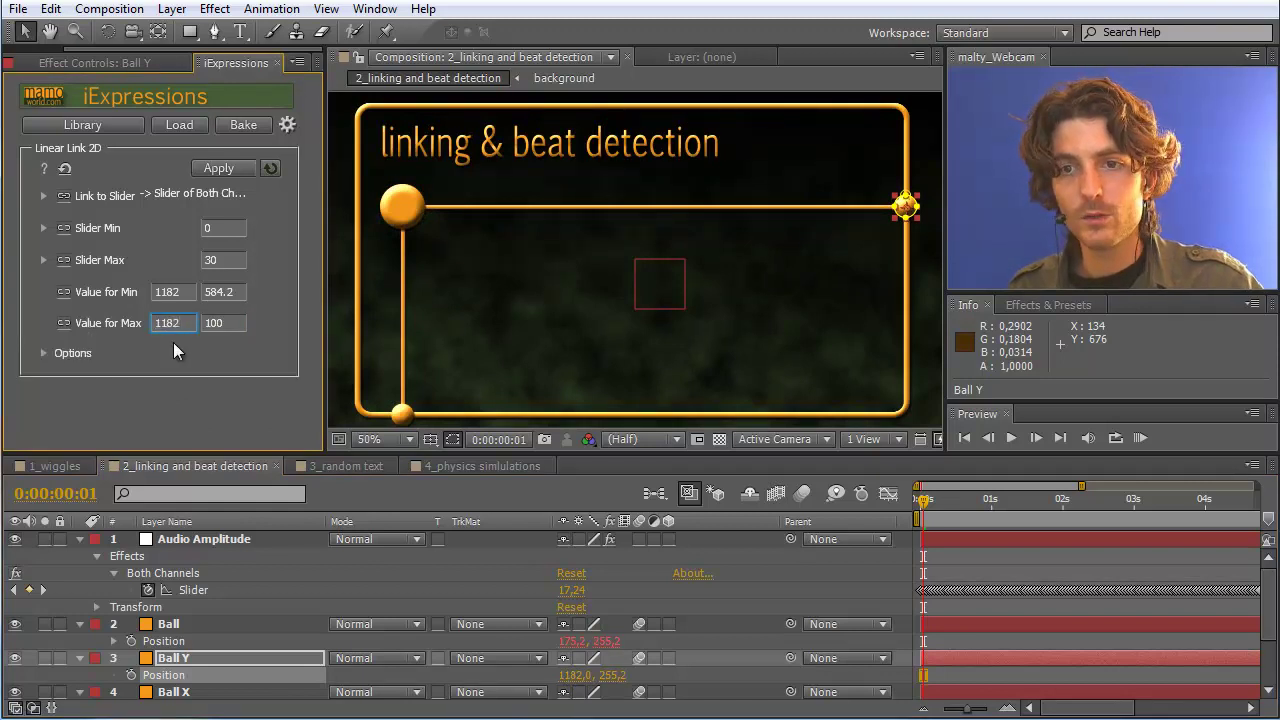
key("Tab")
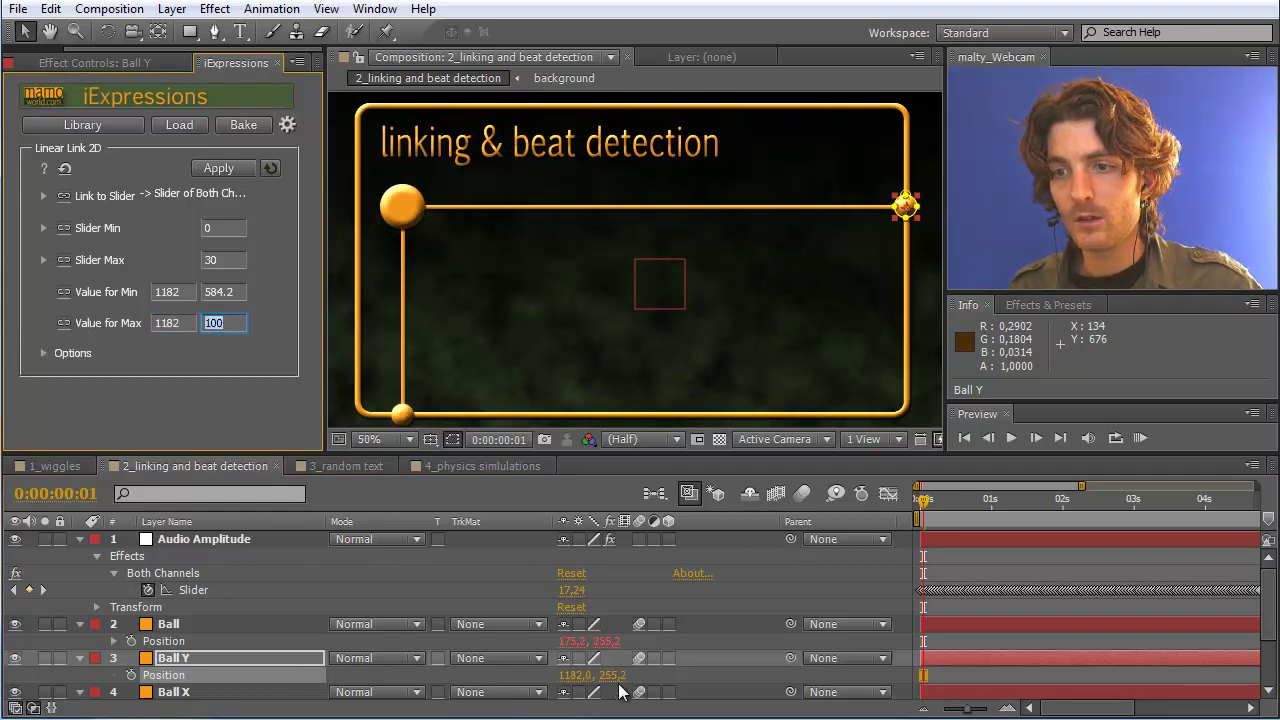
type("255,2")
left_click(234, 290)
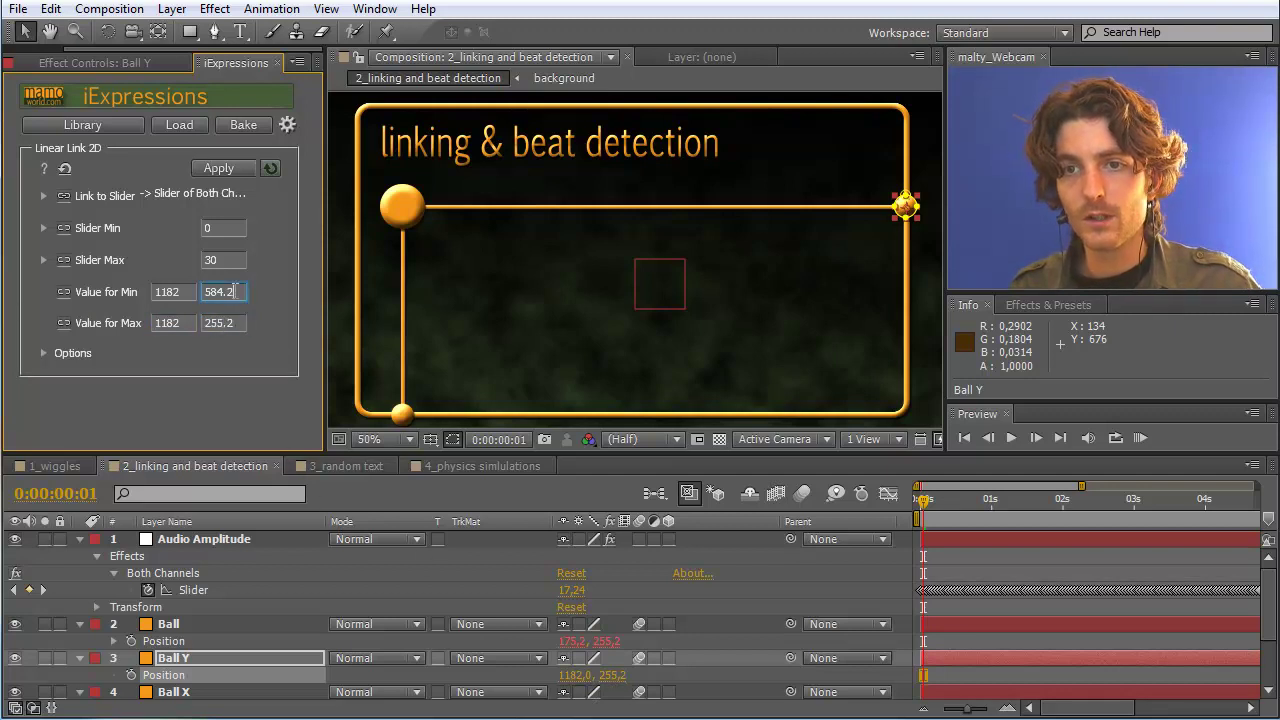
Apply the Linear Link 2D iExpression to Ball Y's Position and play a RAM preview of the motion
left_click(170, 681)
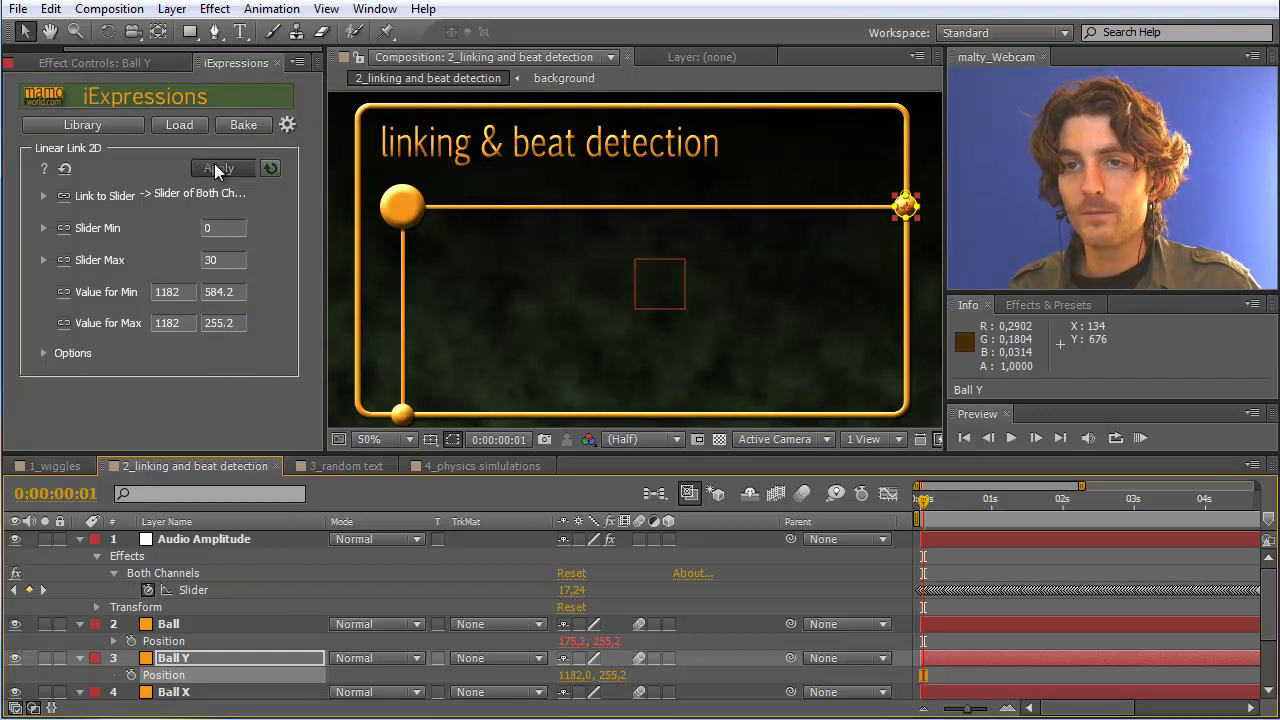
left_click(1141, 437)
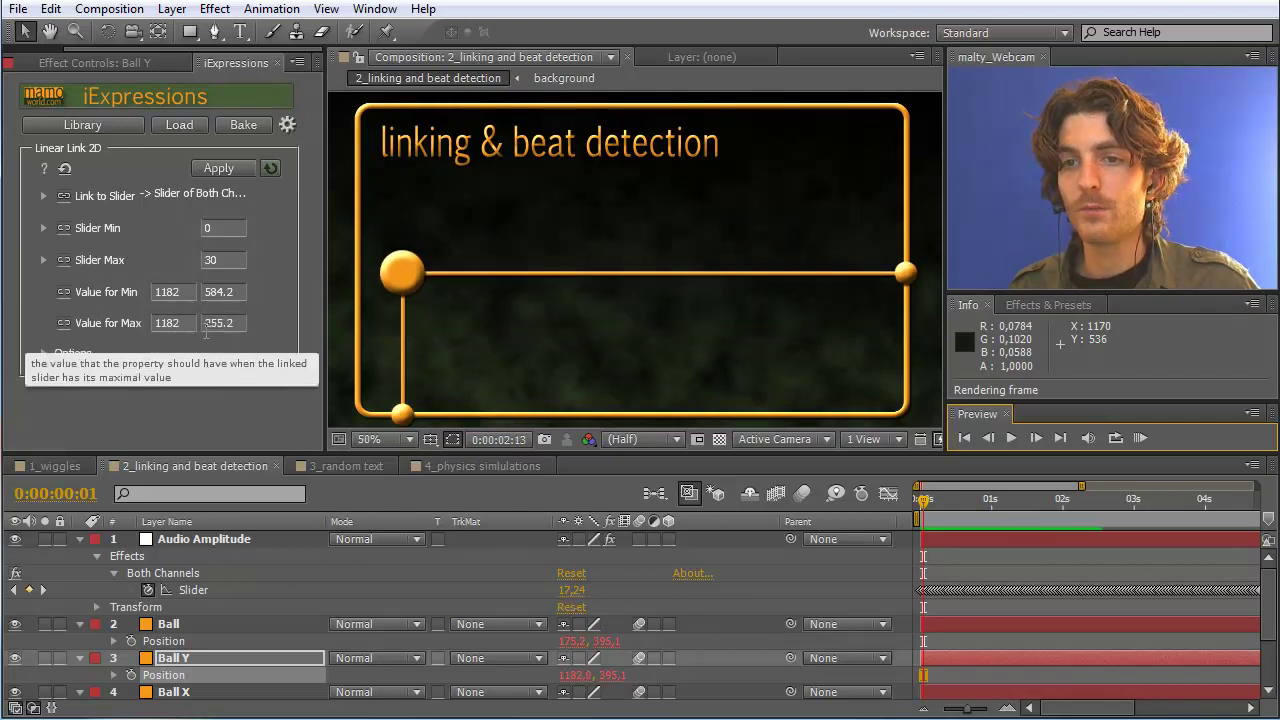
left_click(1142, 437)
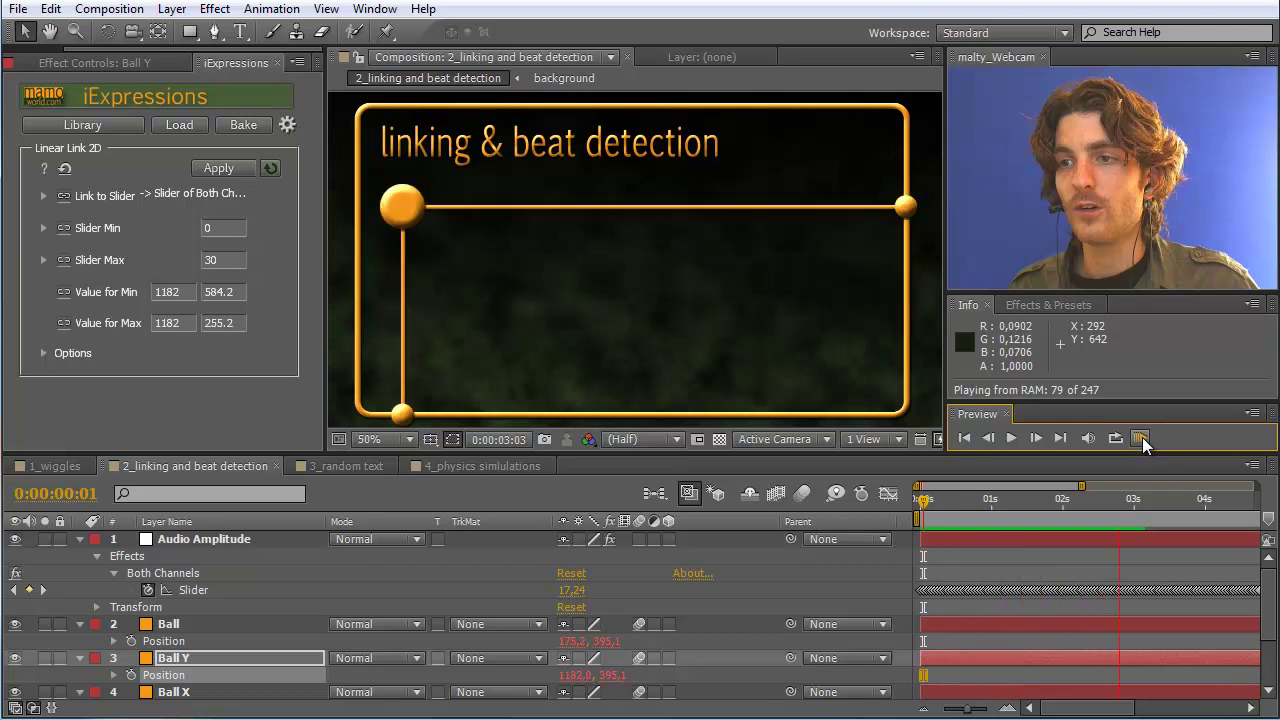
left_click(1142, 437)
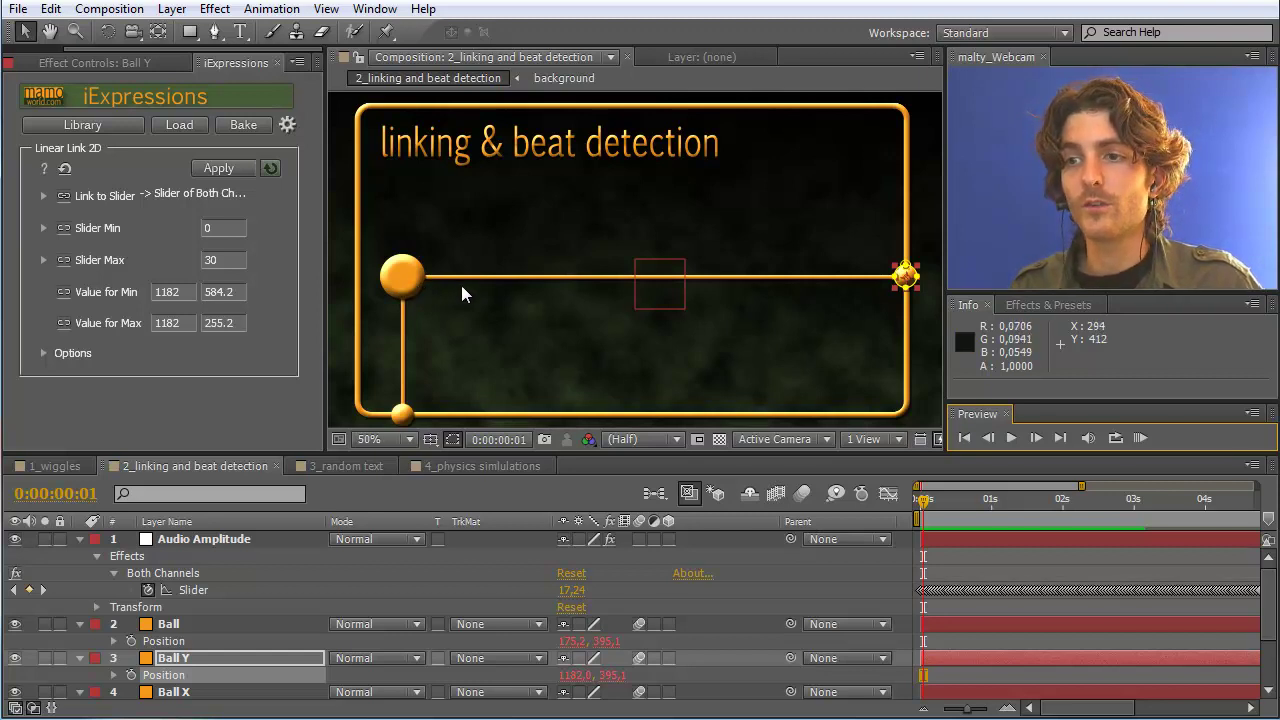
left_click(188, 539)
left_click(164, 572)
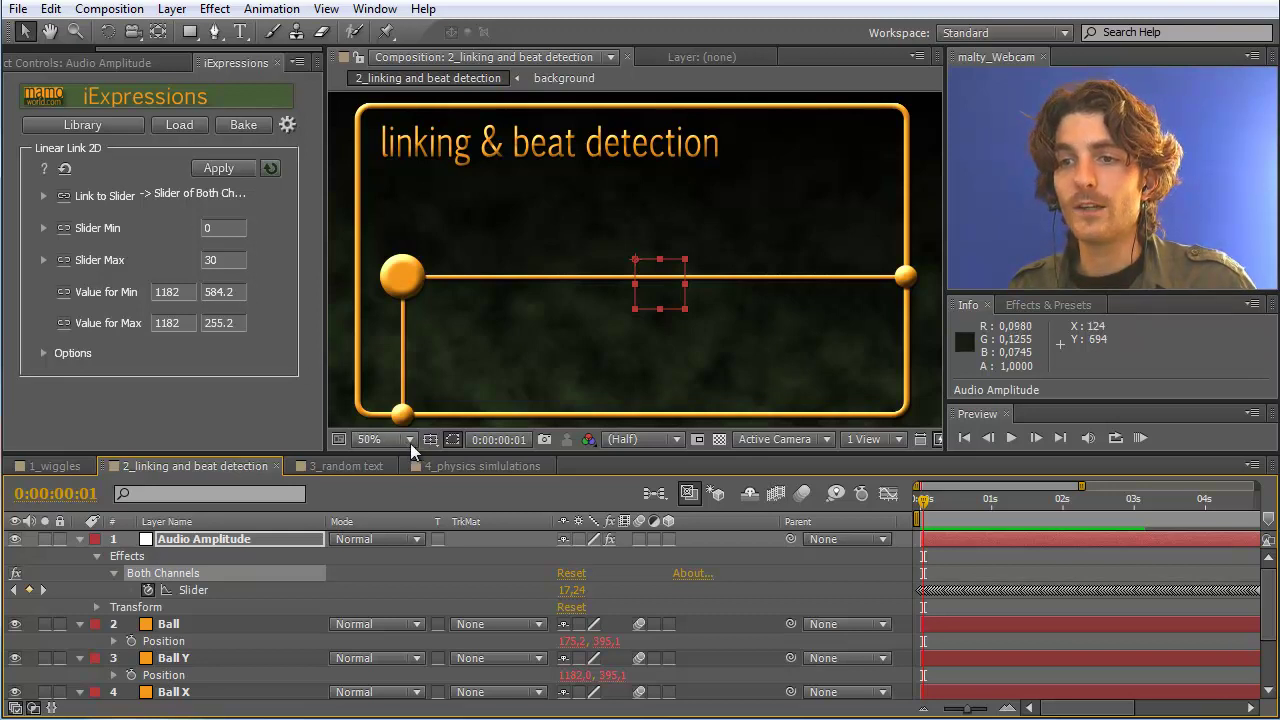
left_click(401, 413)
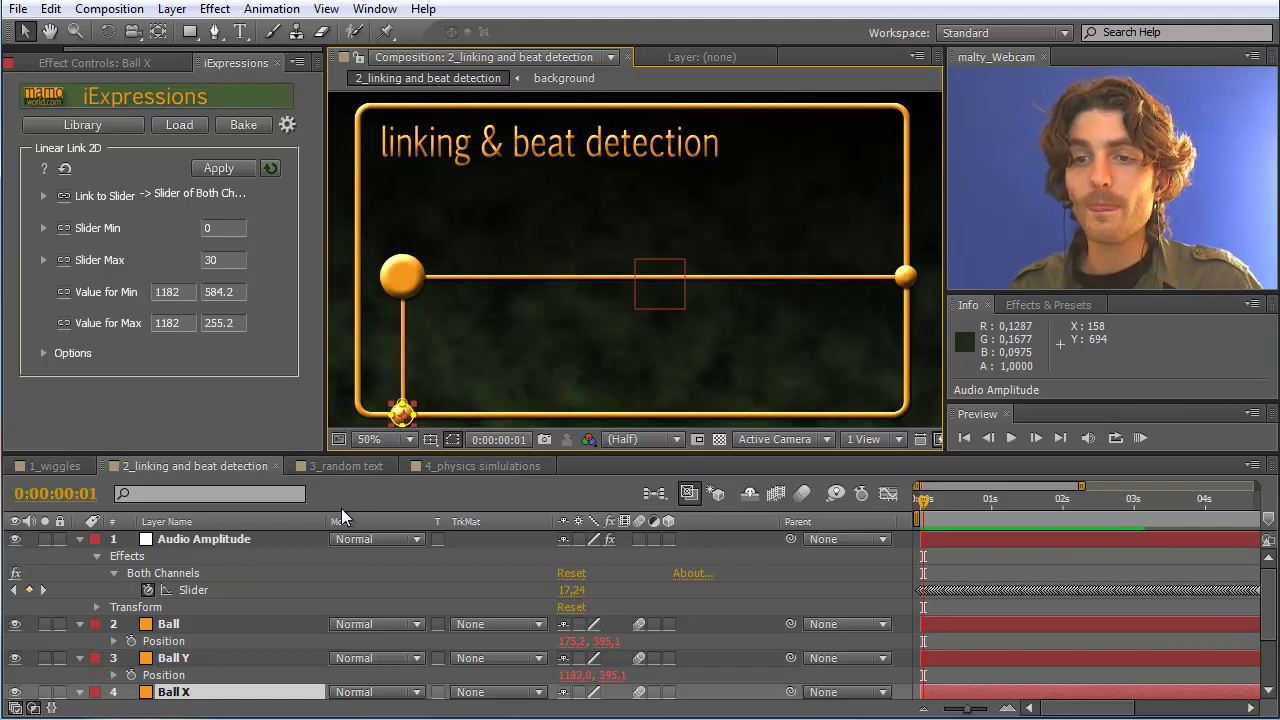
Duplicate the Audio Amplitude layer and rename the copy Audio Amplitude X
left_click(228, 538)
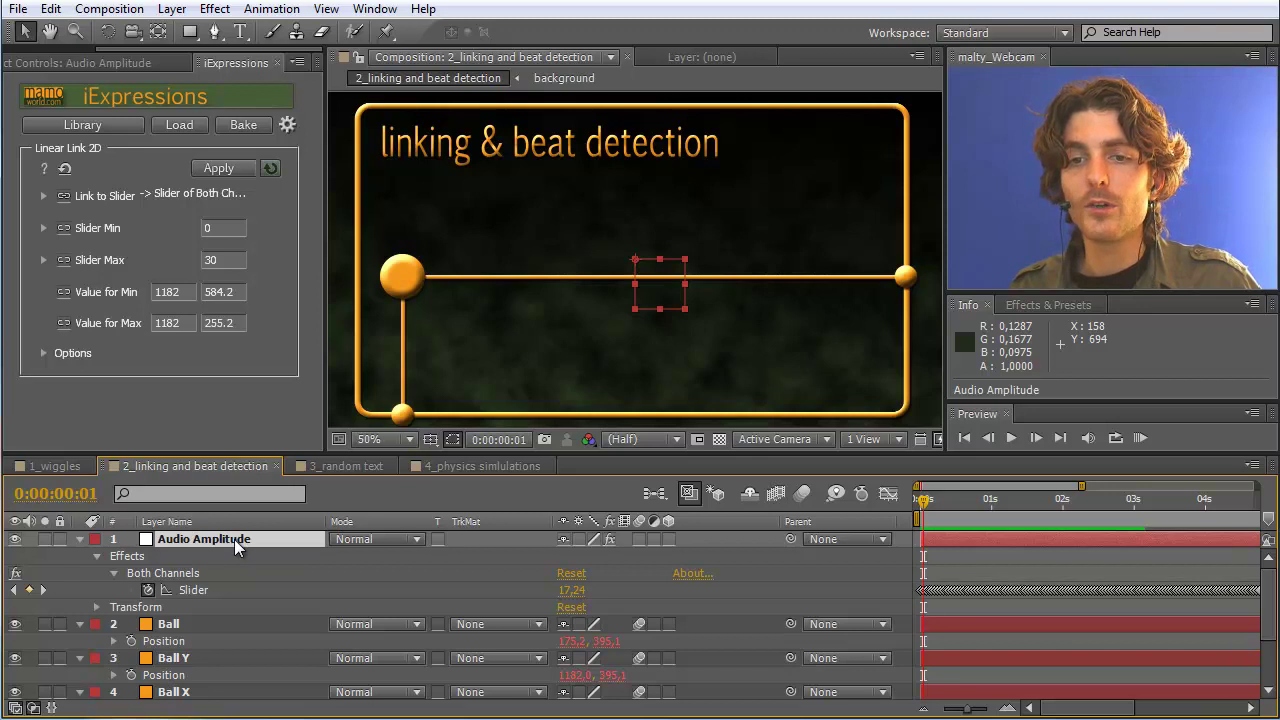
key("ctrl+d")
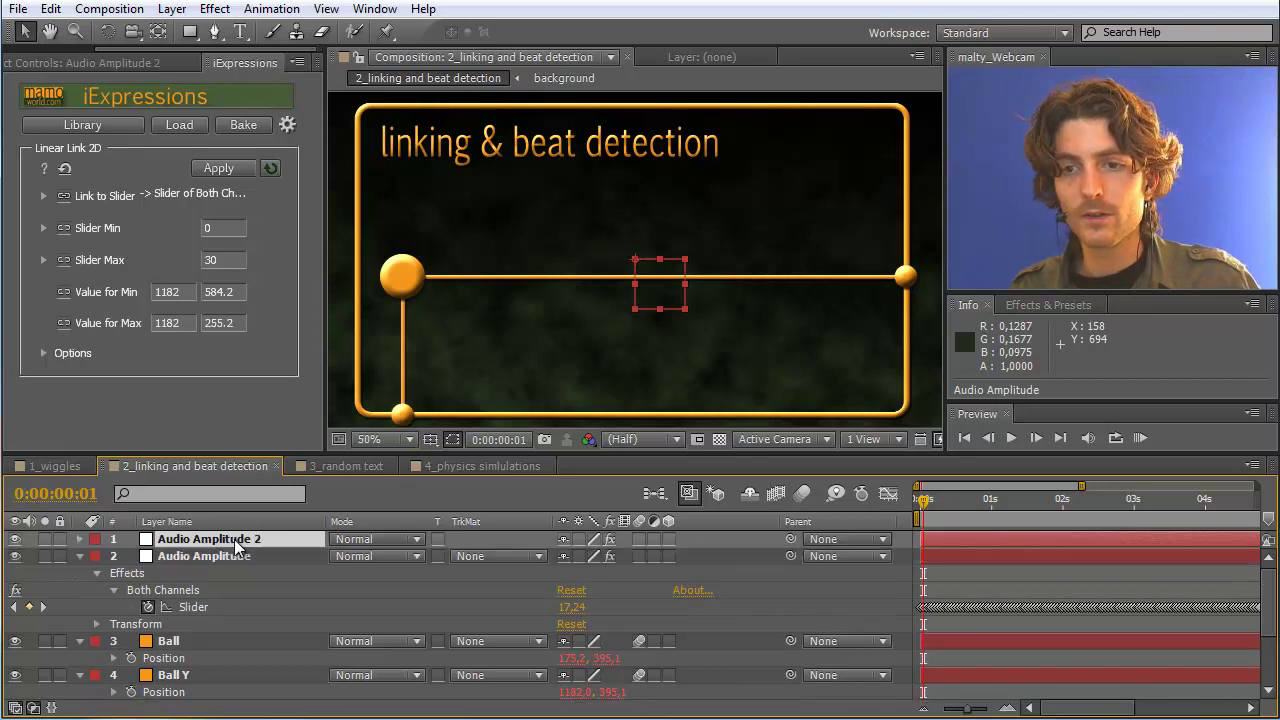
key("Return")
left_click(258, 541)
key("BackSpace")
key("BackSpace")
type("X")
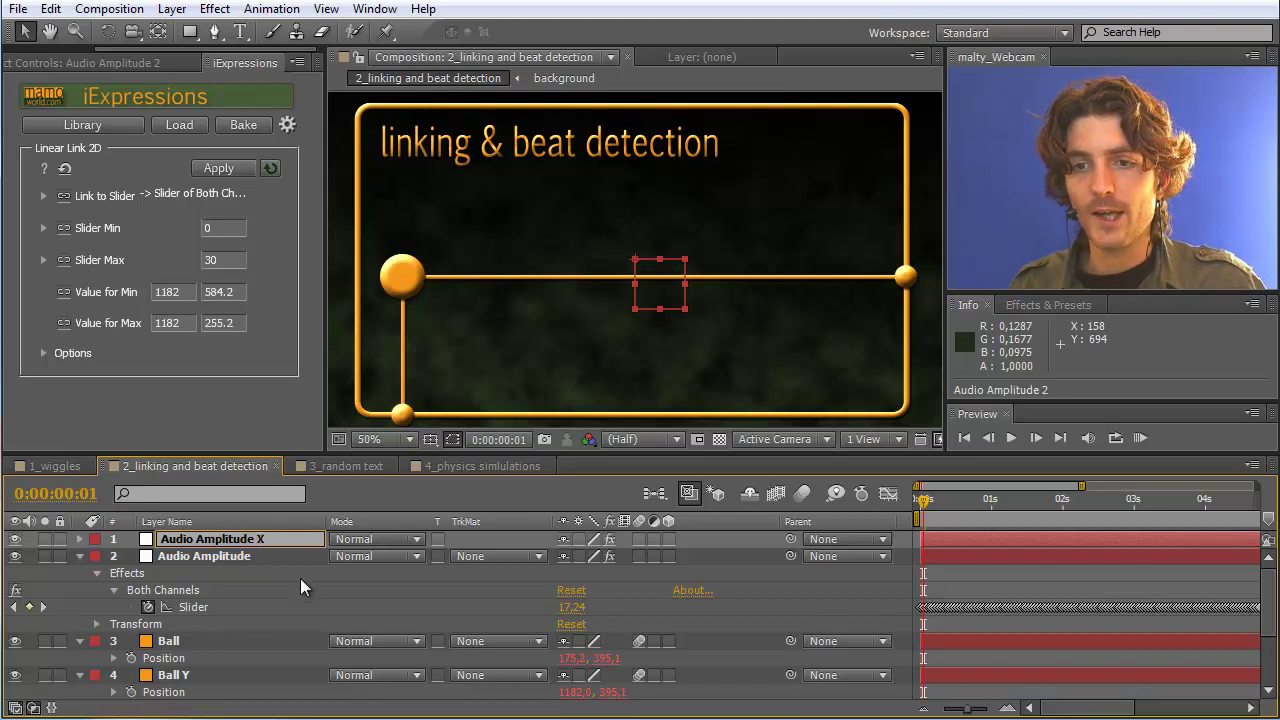
left_click(268, 555)
left_click(253, 536)
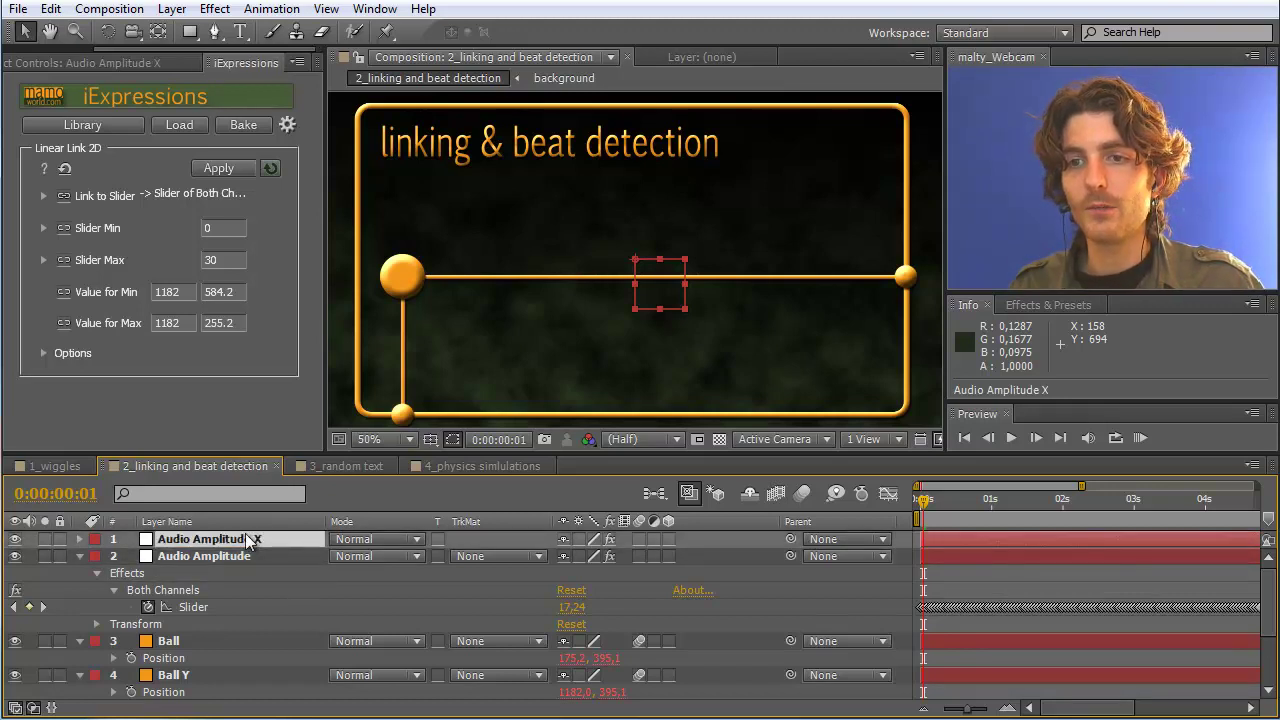
Reveal the Both Channels effect on the Audio Amplitude X layer and select its Slider property
left_click(400, 412)
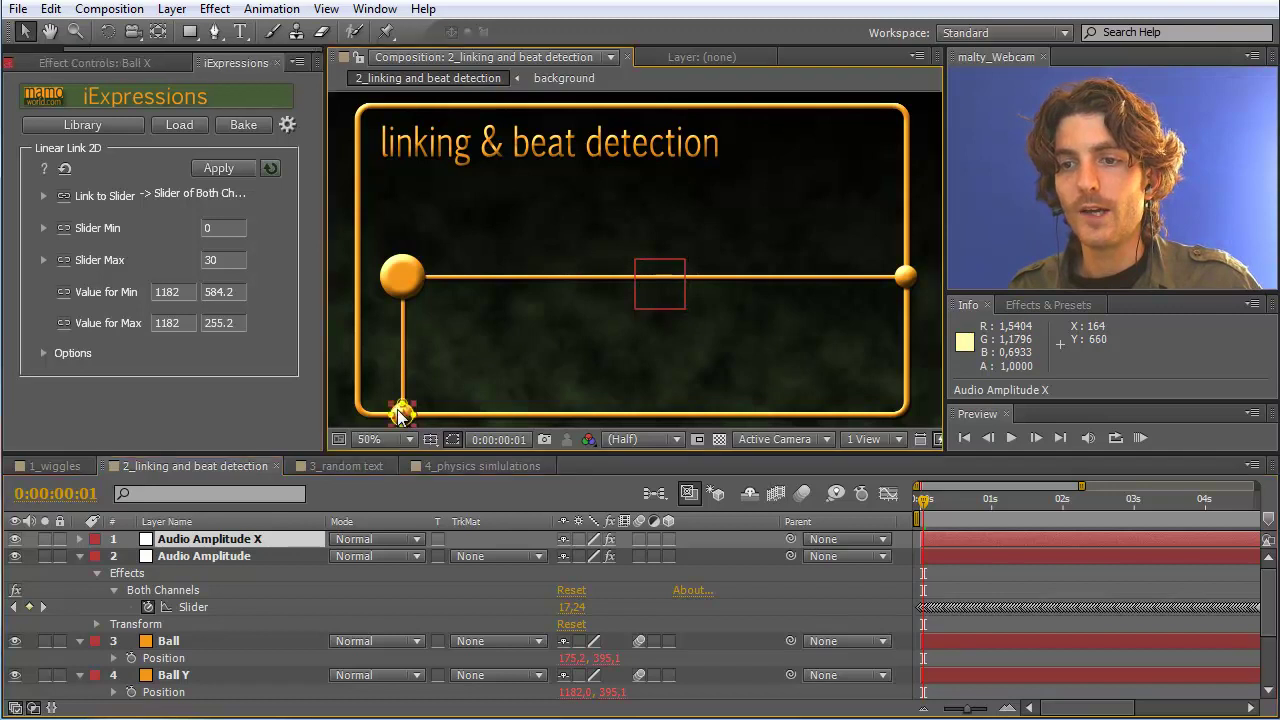
left_click(193, 539)
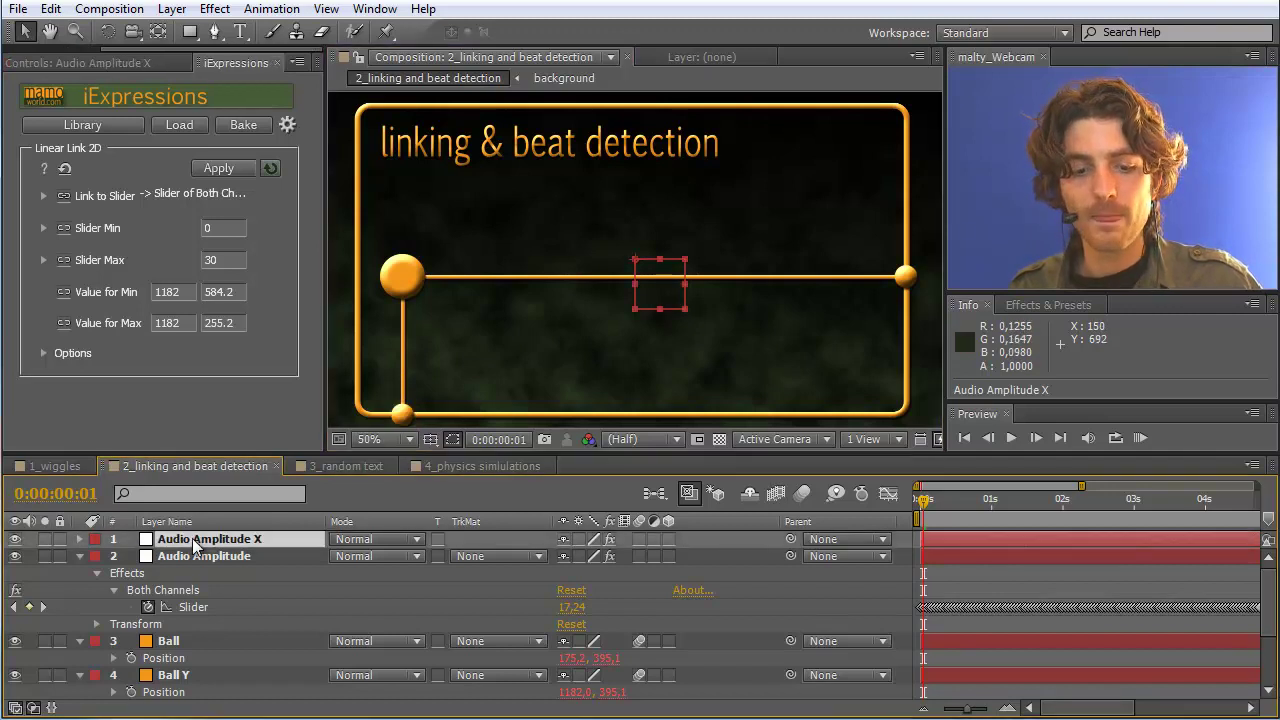
key("e")
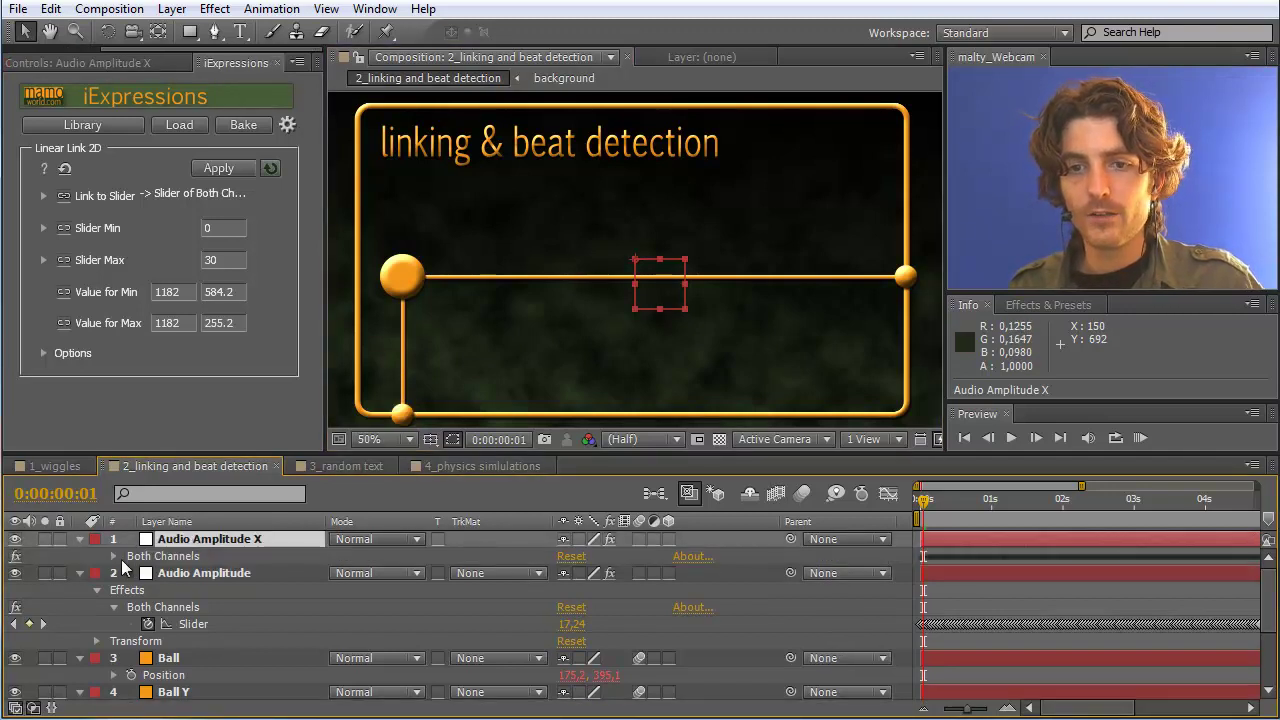
left_click(115, 556)
left_click(193, 573)
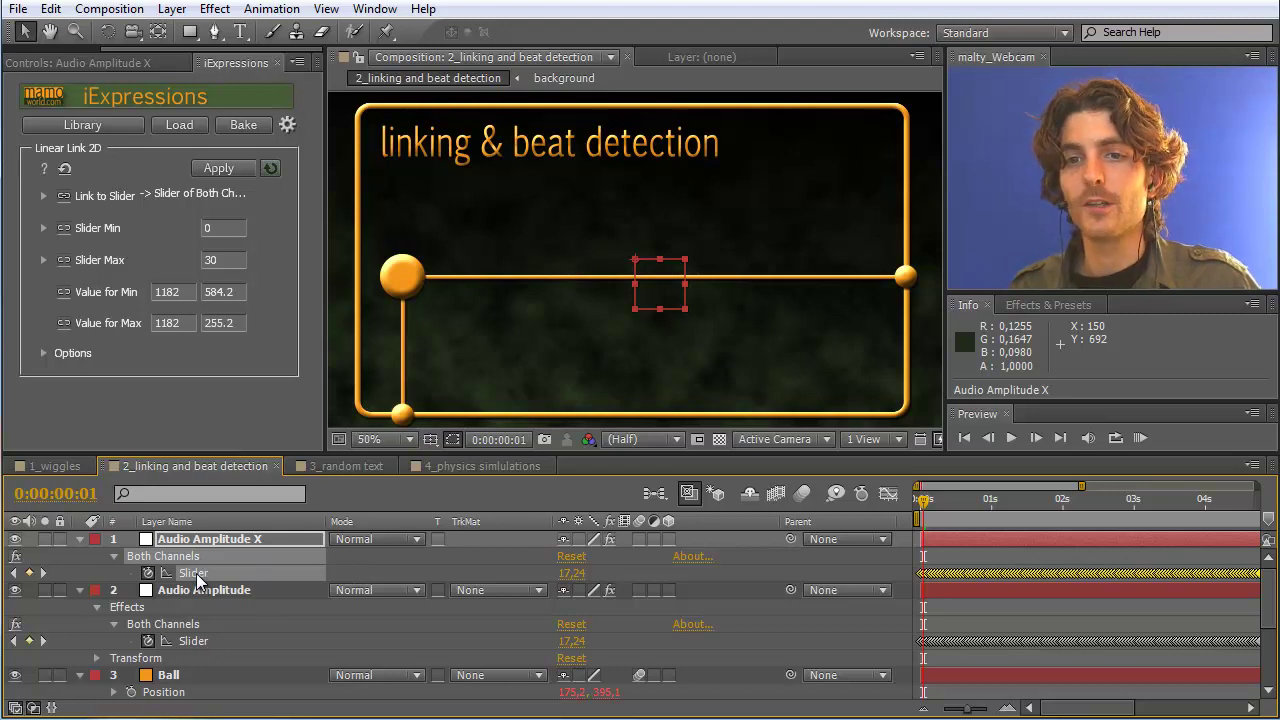
Load Beat Detector from Marker from the Audio category of the iExpressions library and apply it to Audio Amplitude X's Slider
left_click(83, 124)
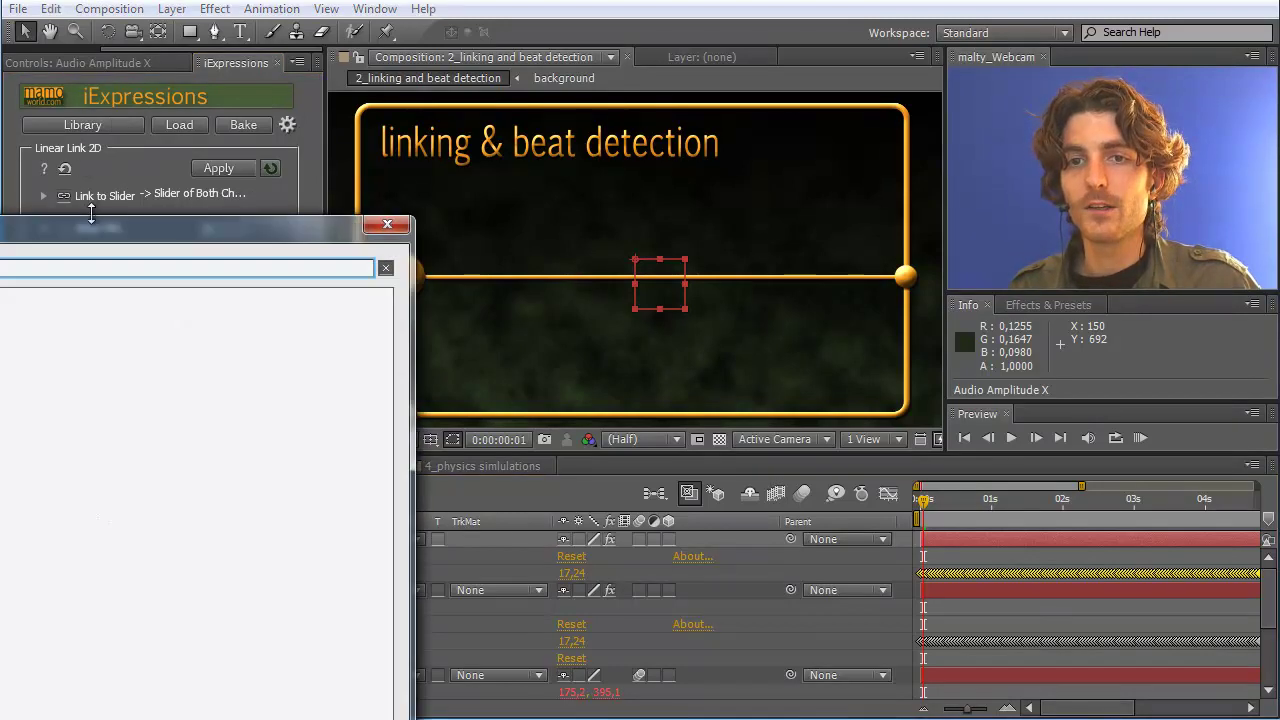
left_click_drag(240, 181, 618, 72)
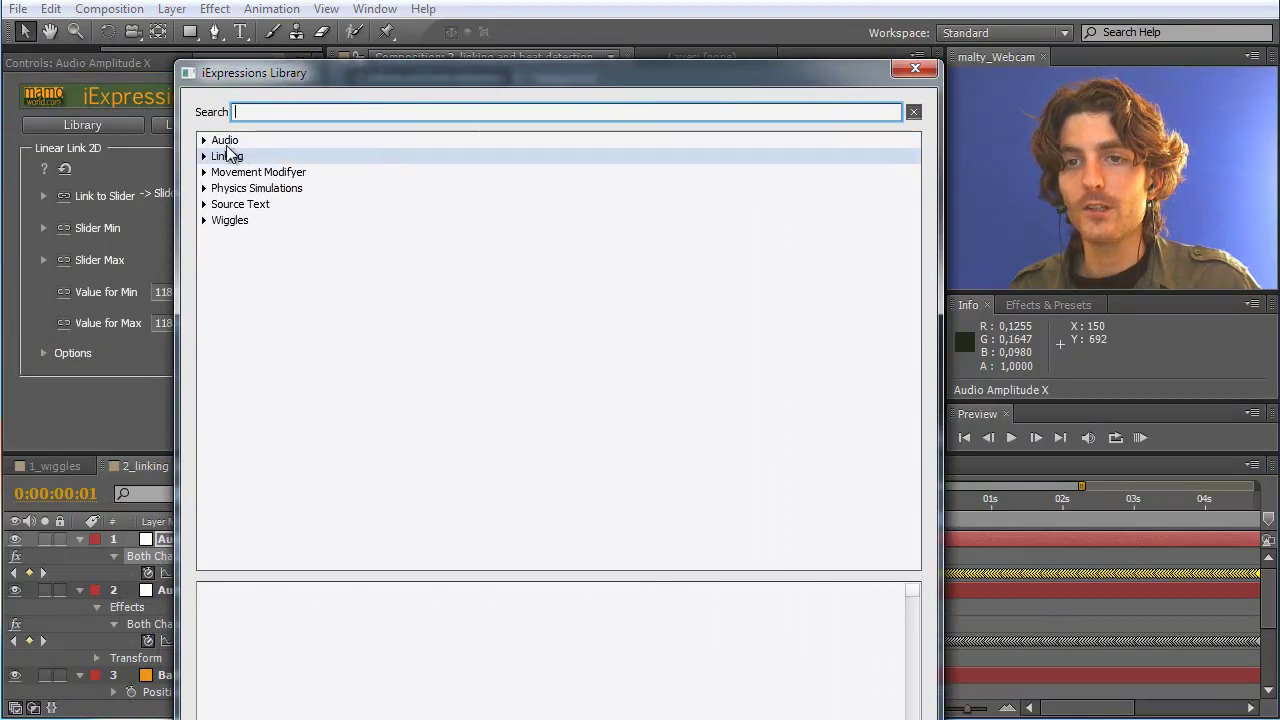
left_click(203, 140)
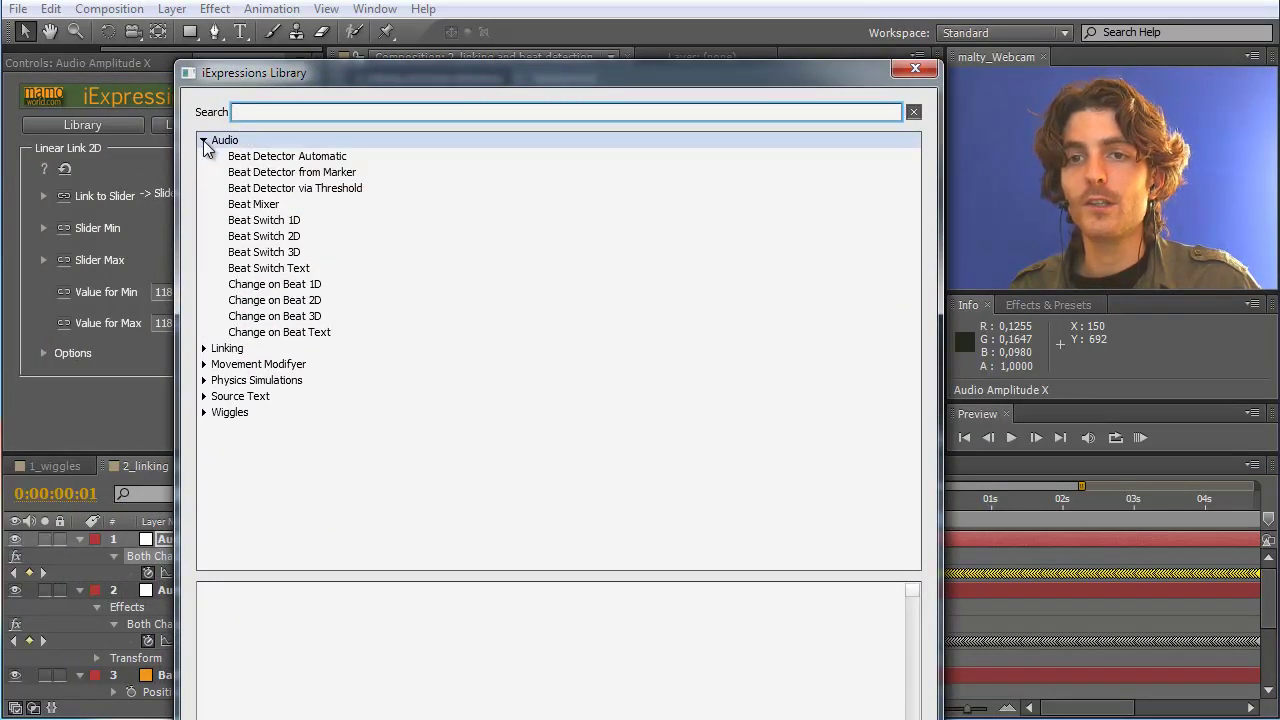
left_click(323, 175)
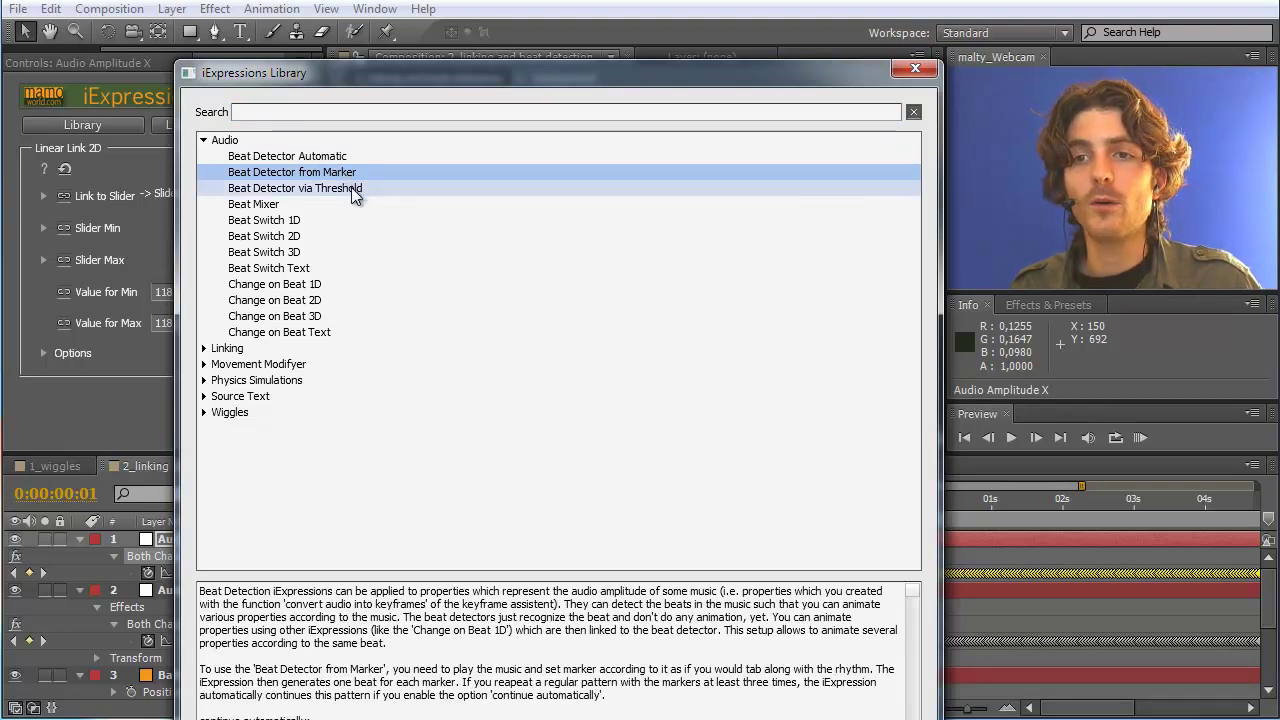
left_click(351, 187)
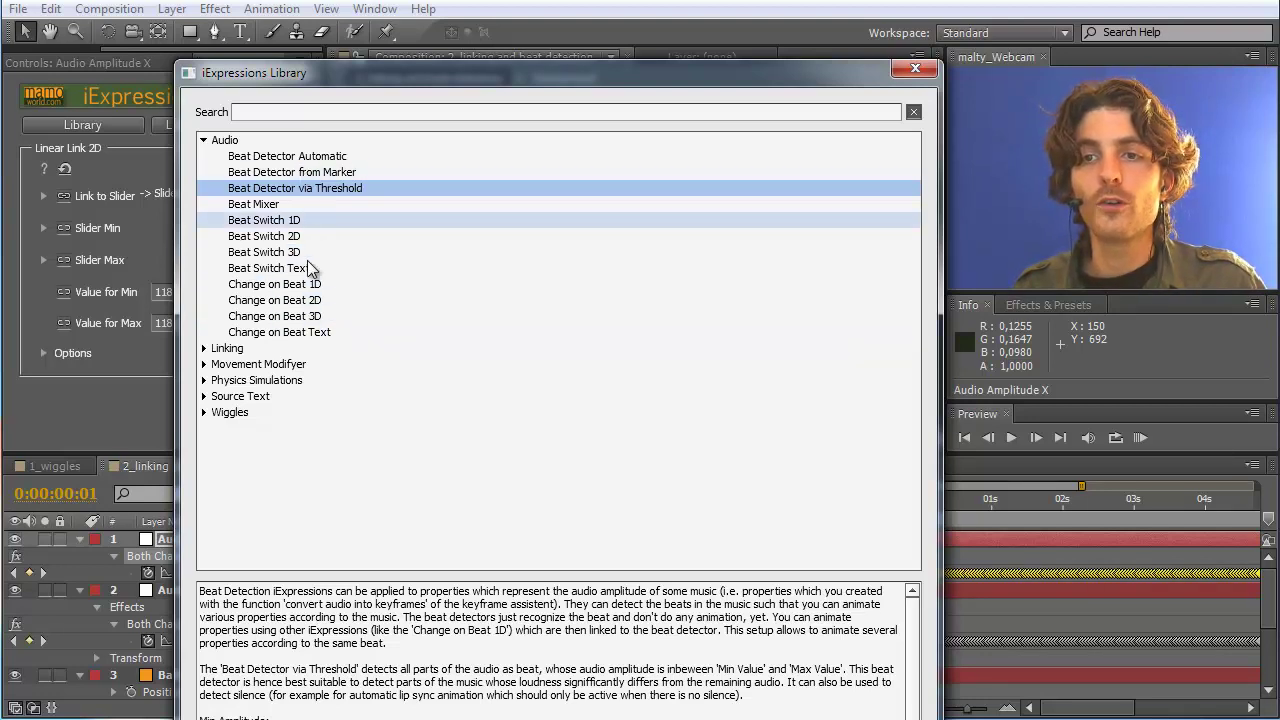
left_click(327, 176)
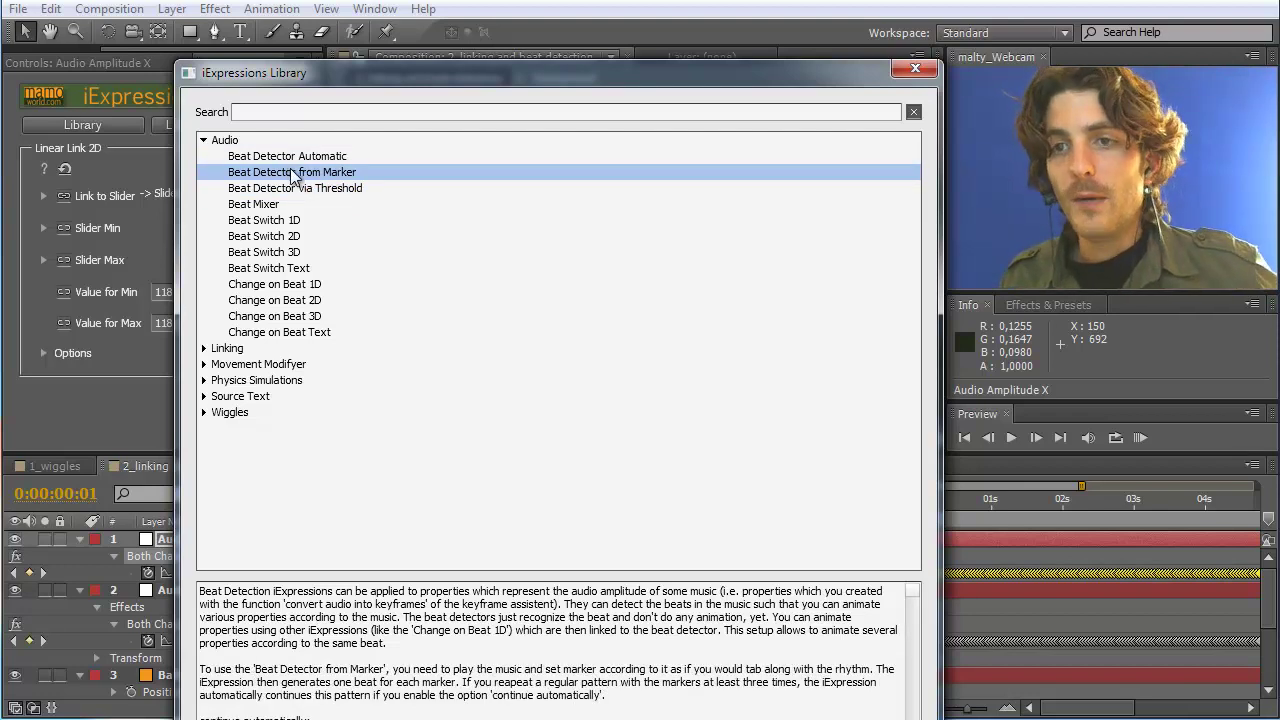
double_click(290, 174)
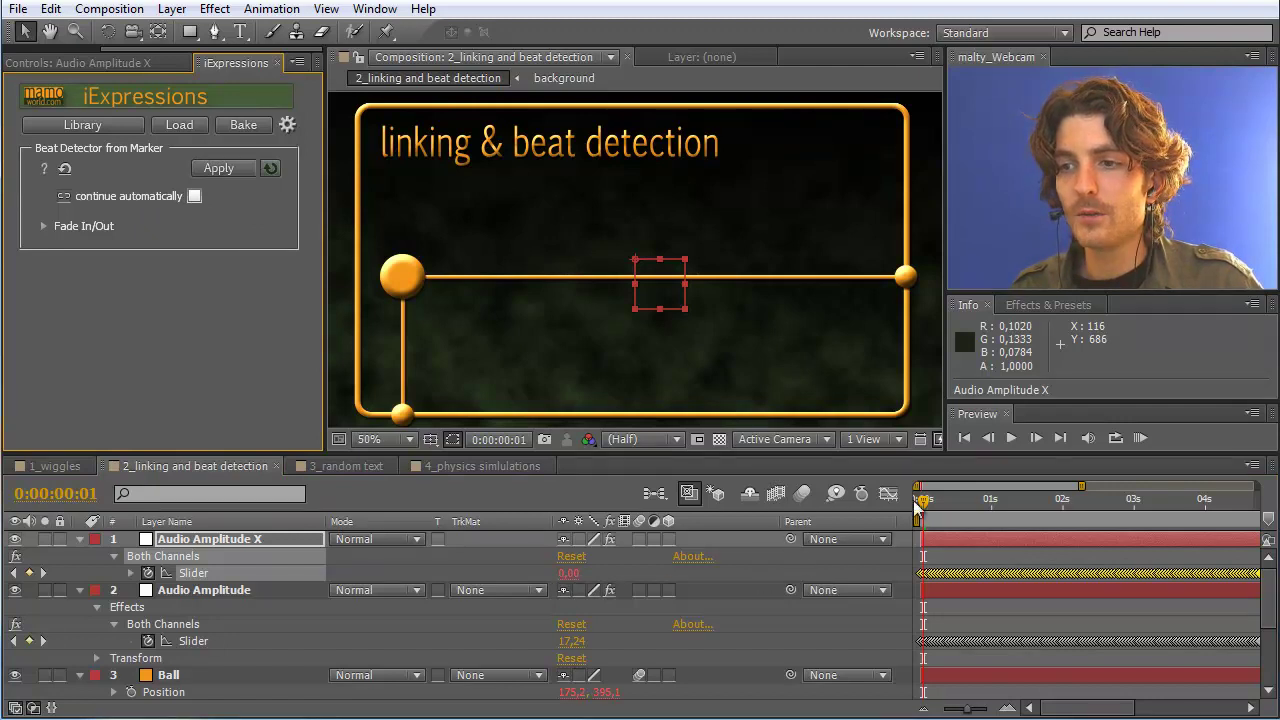
Add a layer marker to Audio Amplitude X at 0:00:00:11
left_click_drag(922, 499, 951, 505)
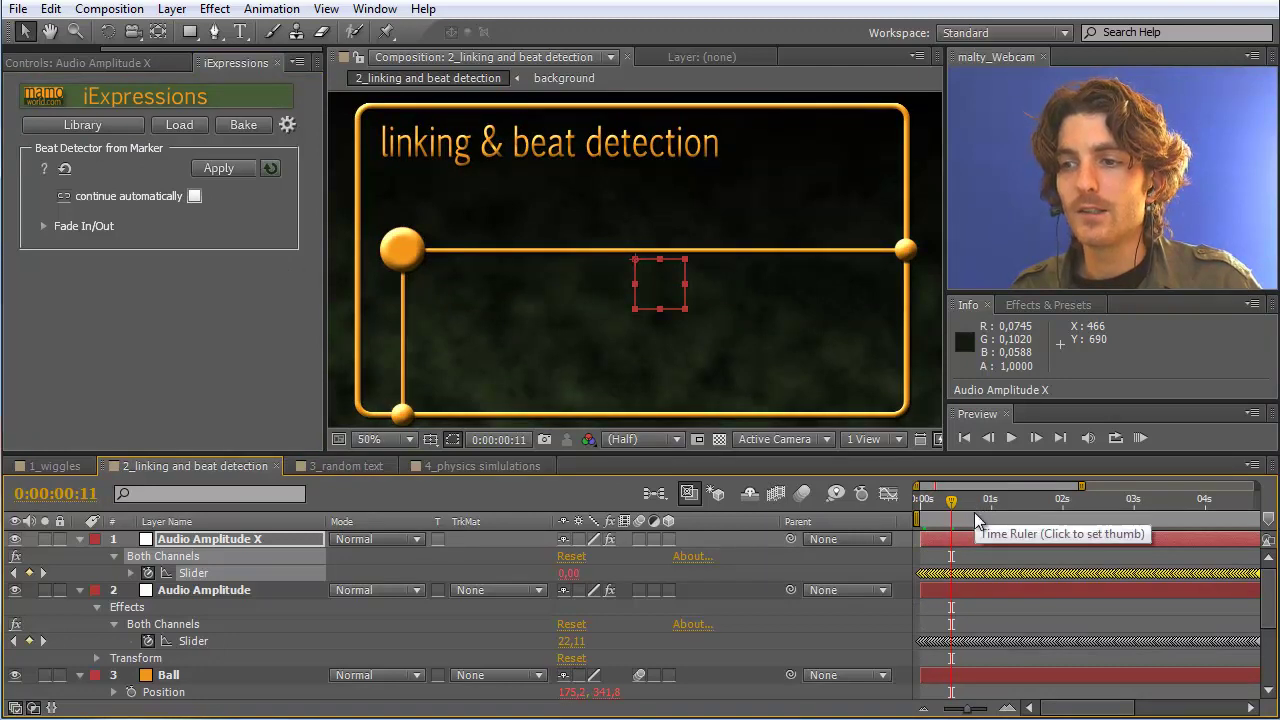
left_click(186, 543)
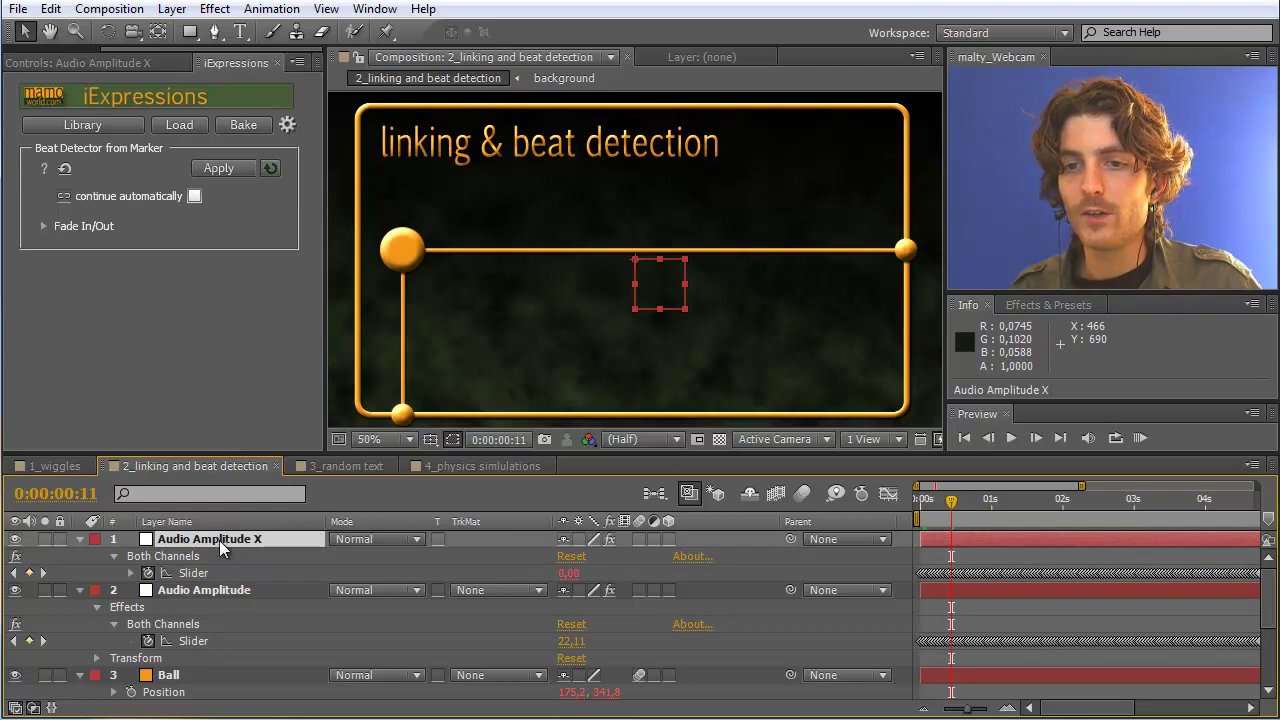
left_click(278, 8)
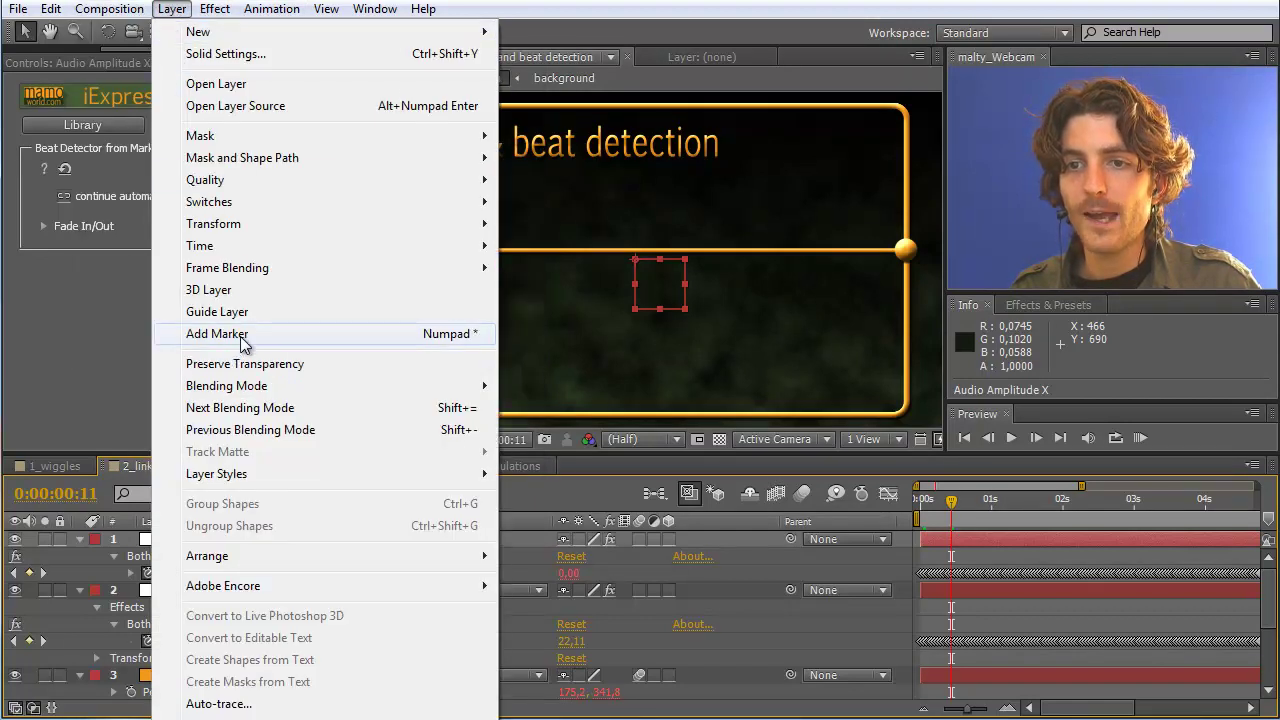
left_click(463, 339)
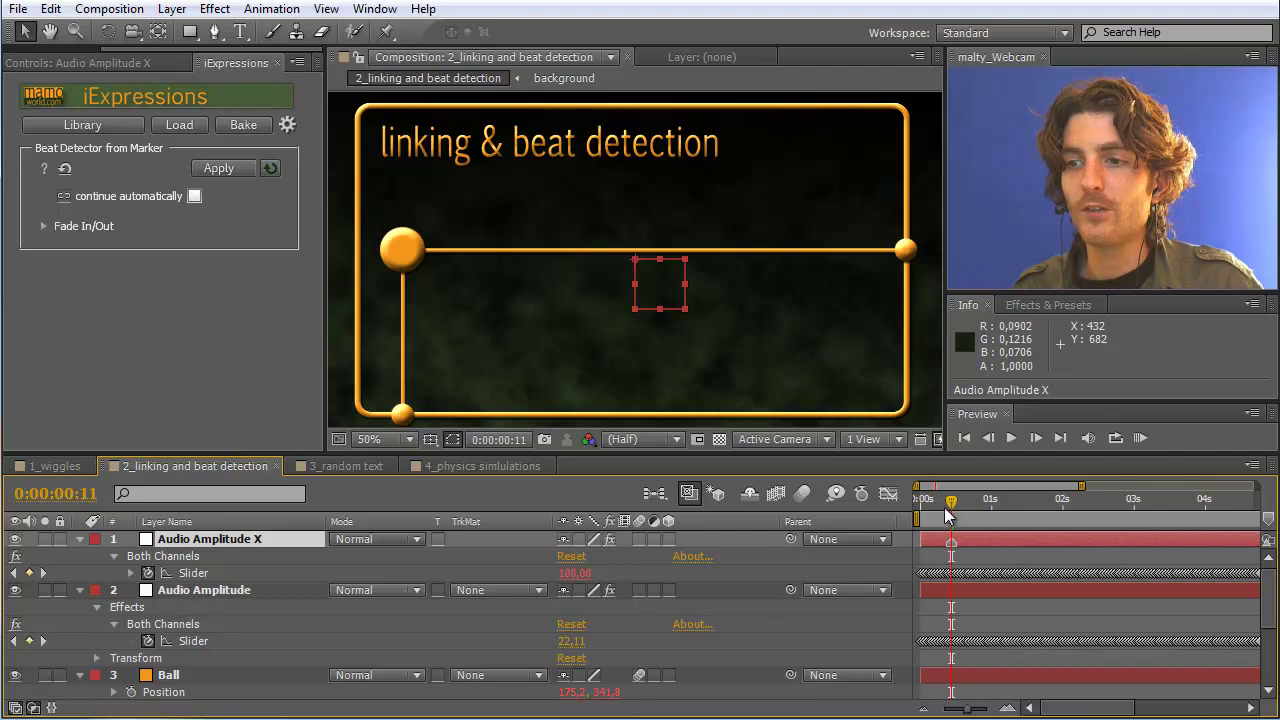
Add another marker to Audio Amplitude X at 0:00:01:15 and compare the Slider value one frame before it
left_click_drag(951, 507, 1034, 507)
left_click(168, 14)
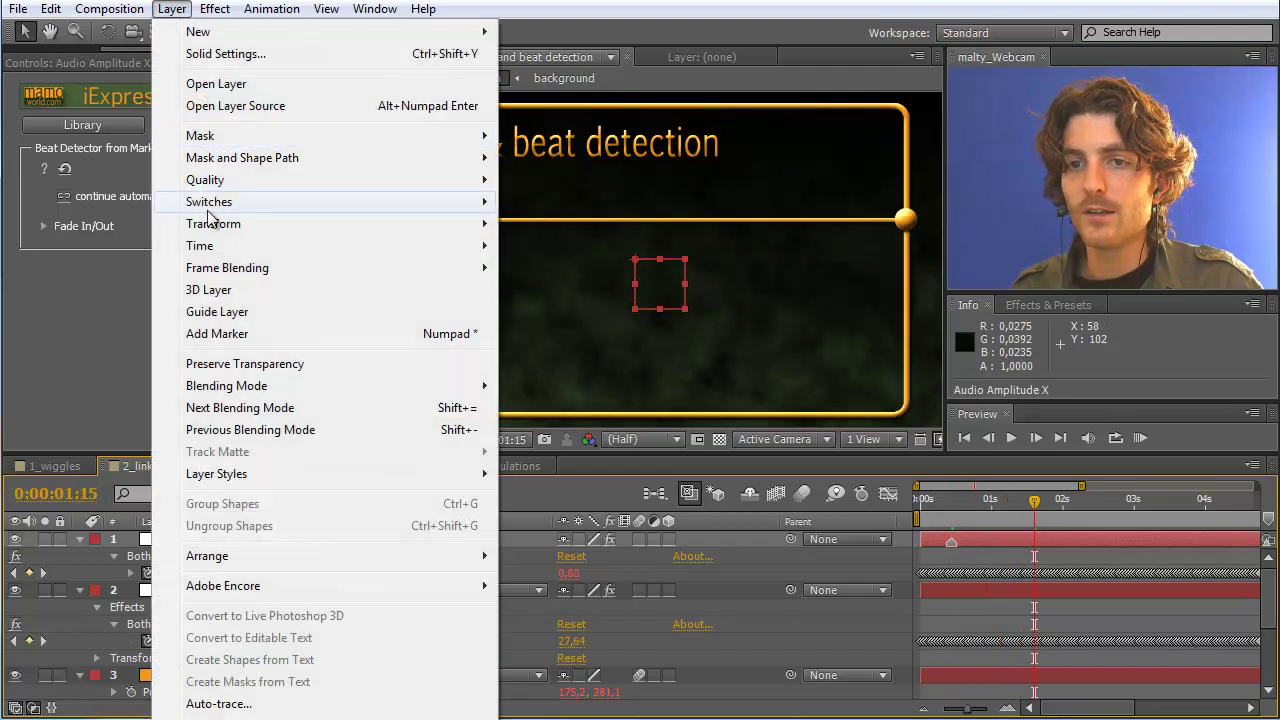
left_click(234, 334)
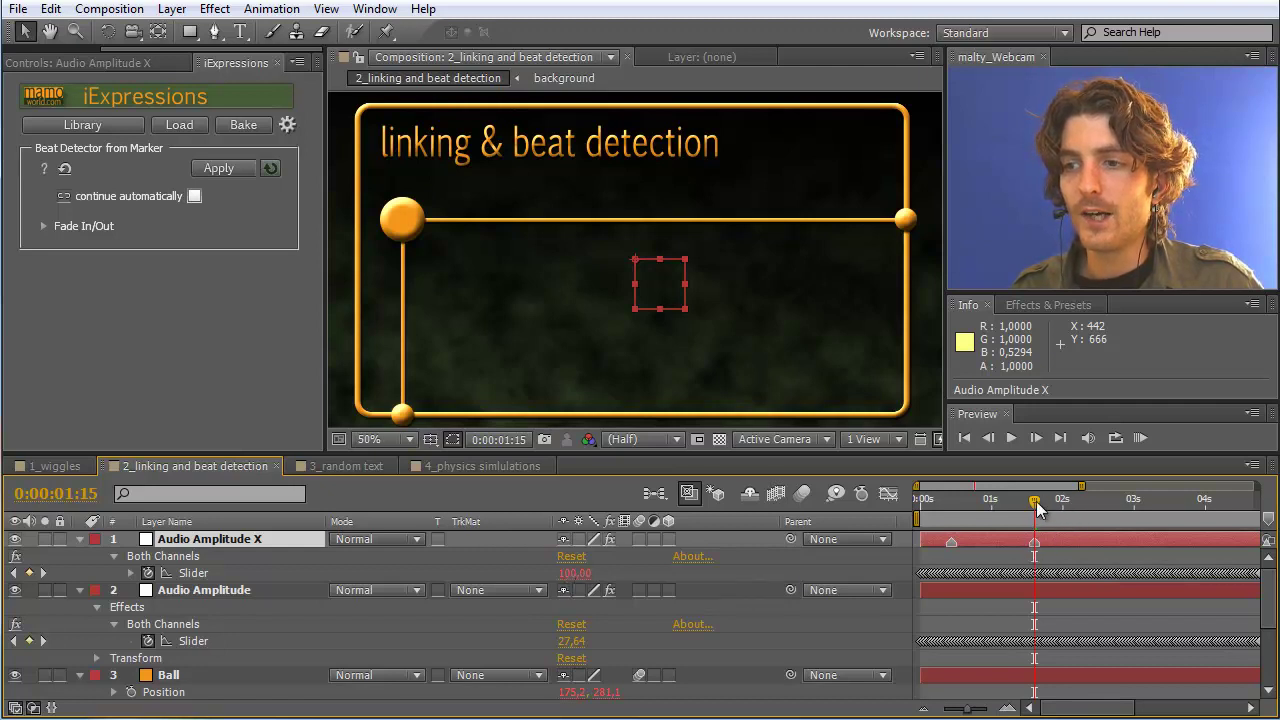
left_click_drag(1034, 501, 1033, 510)
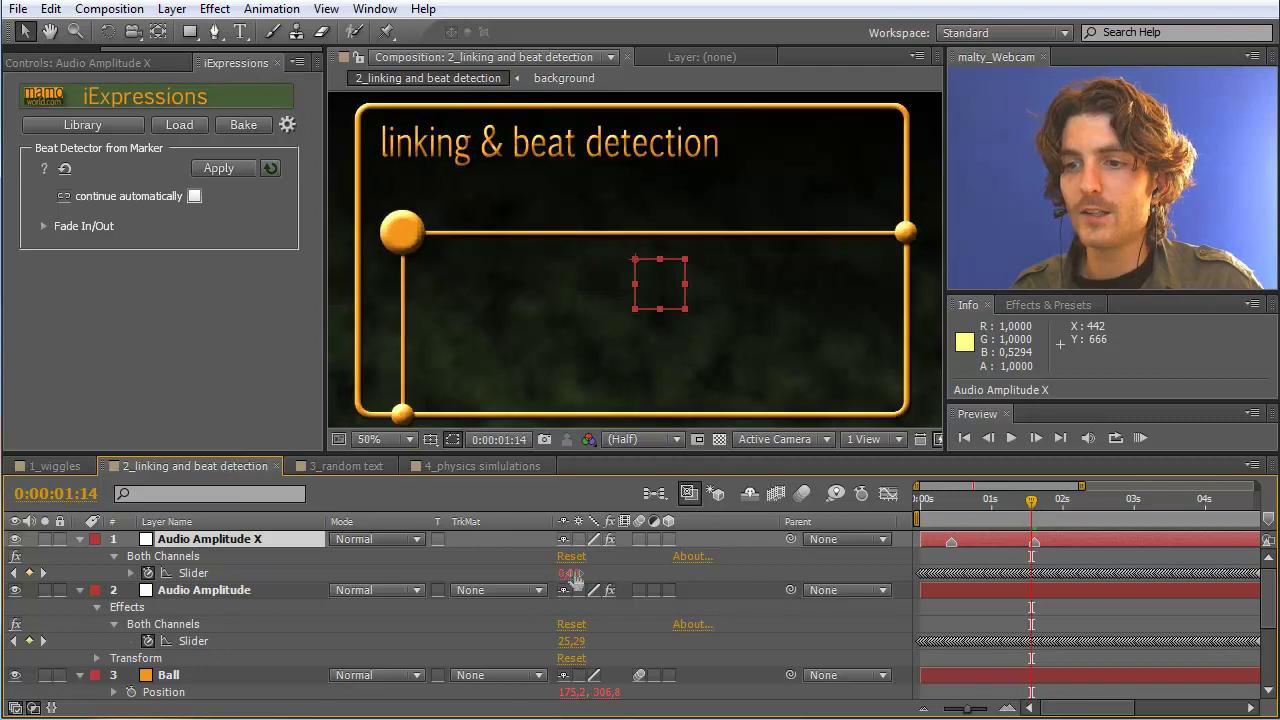
left_click_drag(1031, 503, 1035, 507)
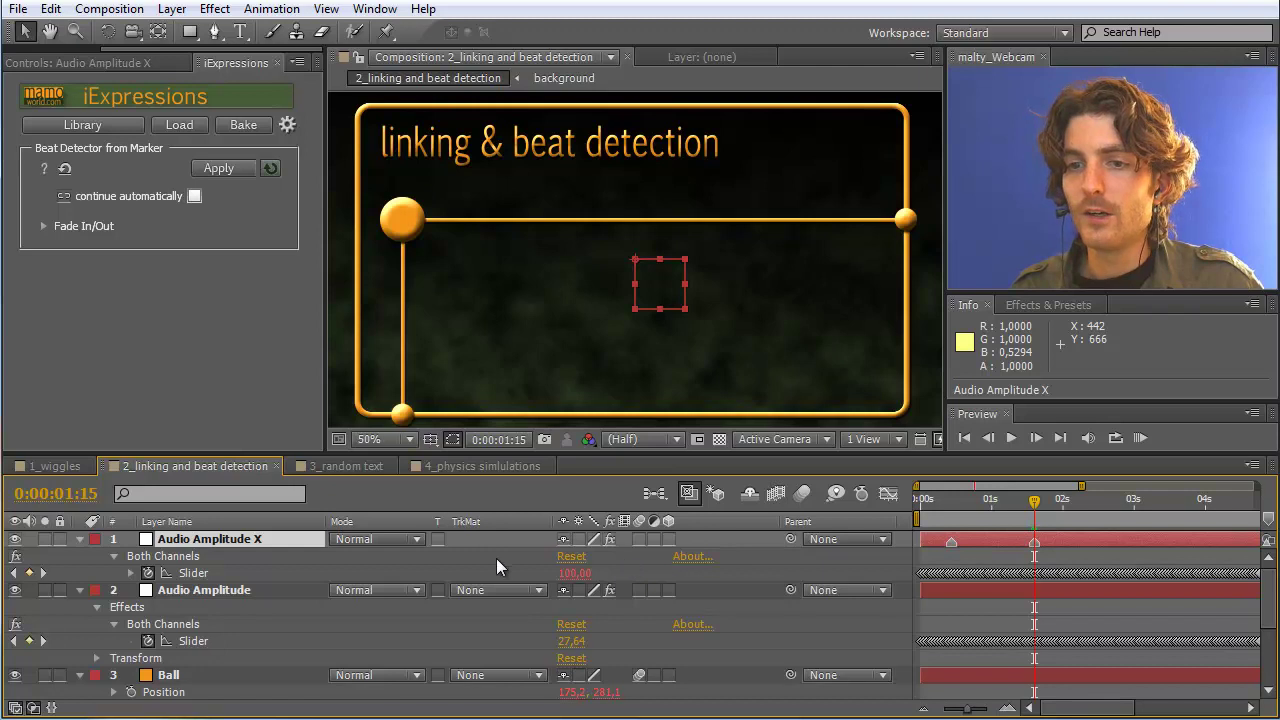
Reveal the Slider's expression on Audio Amplitude X, turn on its post-expression graph in the Graph Editor, and return to the layer bars
left_click(888, 495)
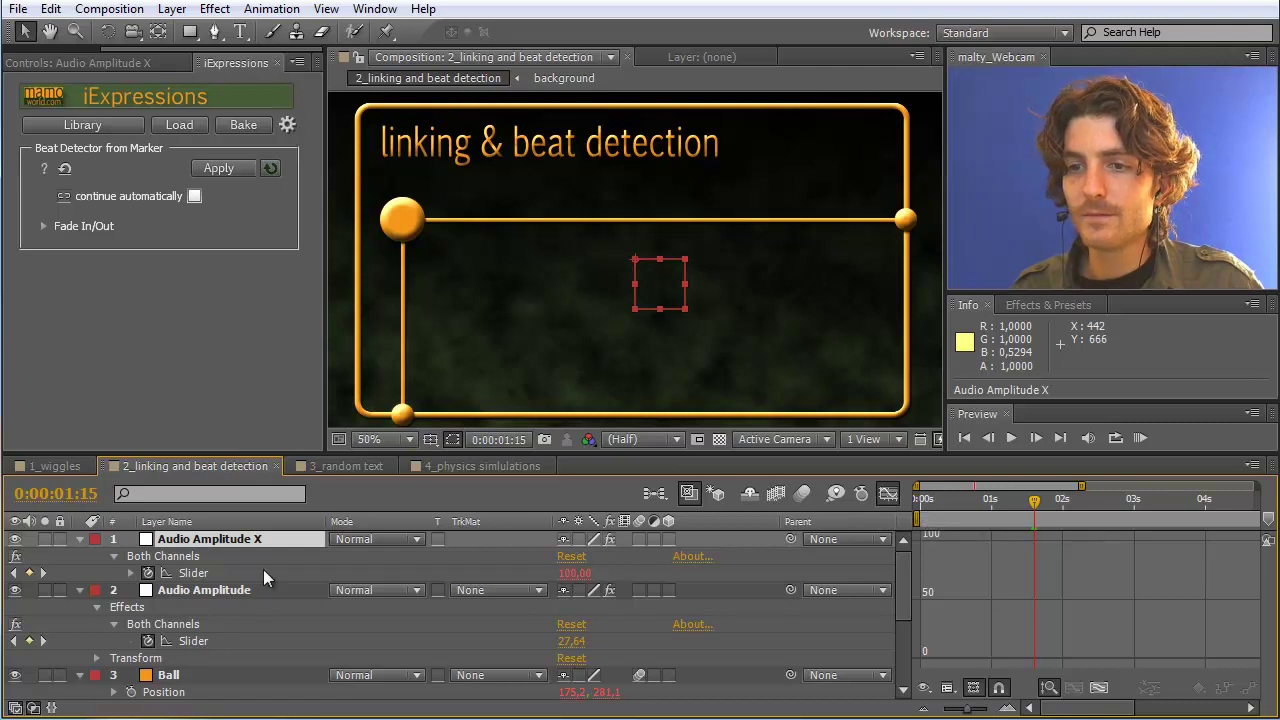
left_click(147, 573, "alt")
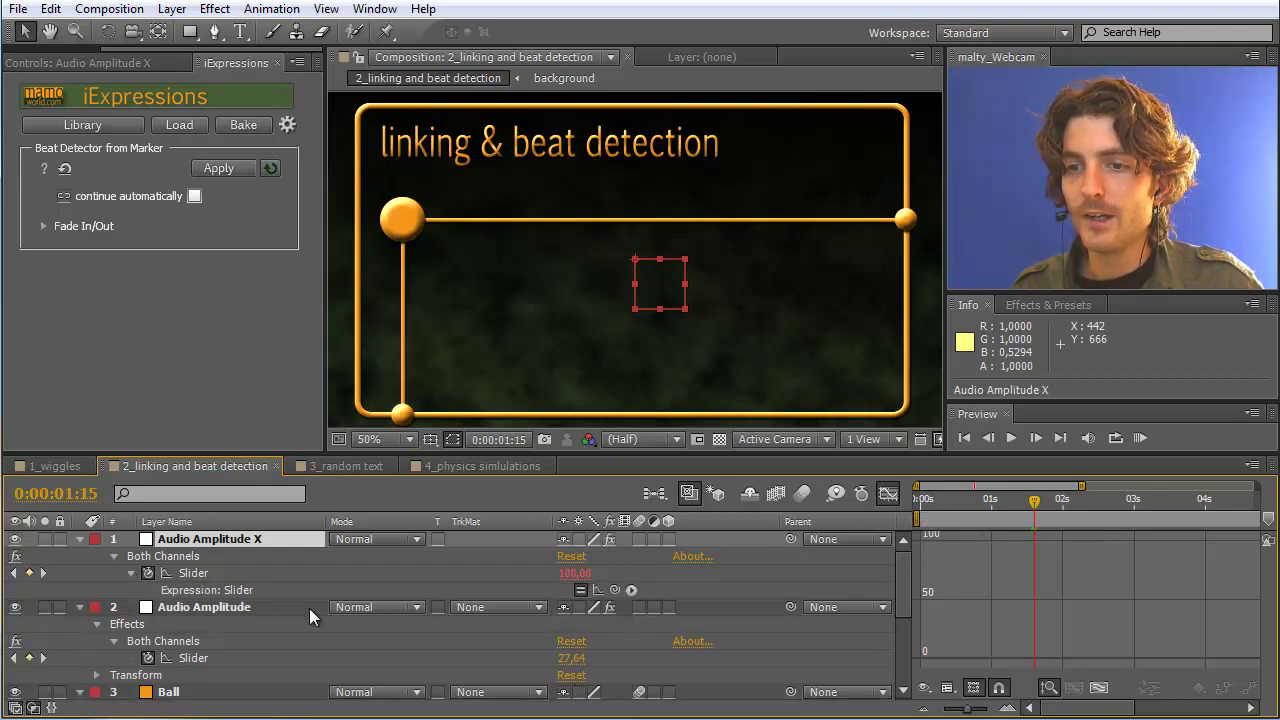
left_click(599, 590)
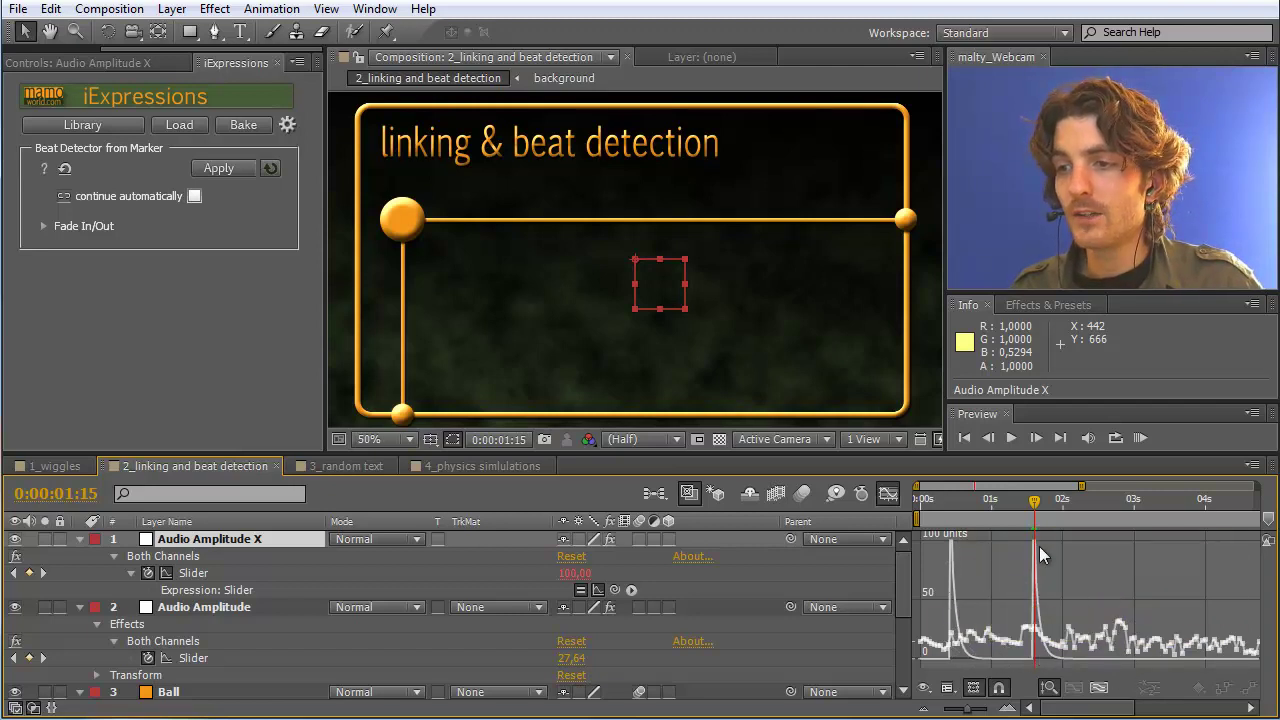
left_click(888, 493)
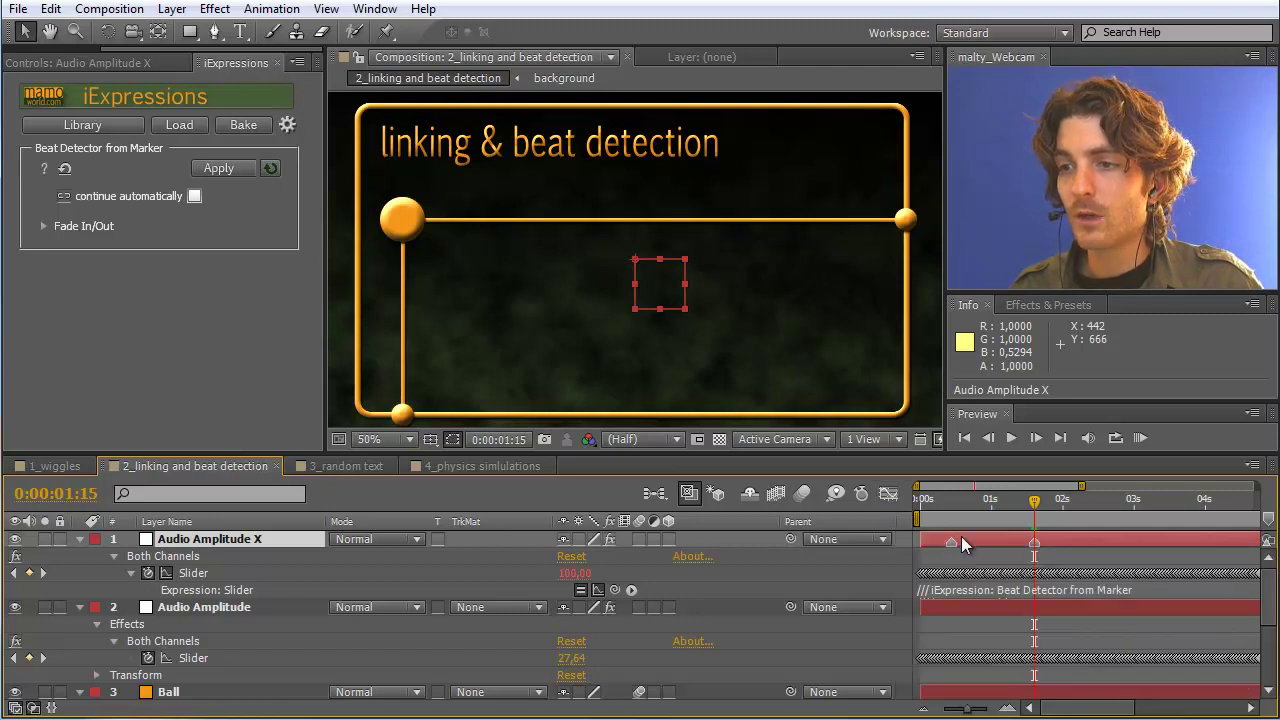
Delete all markers from Audio Amplitude X and move the current time to 0:00:00:00
right_click(951, 543)
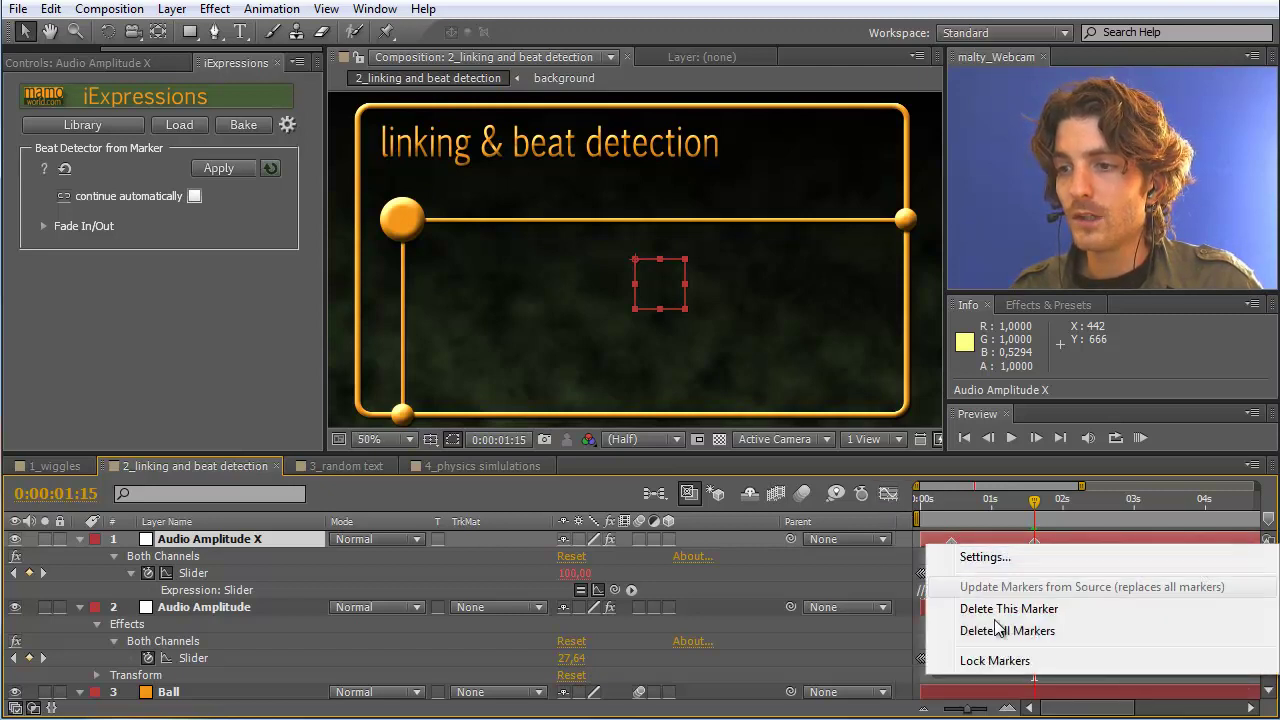
left_click(1027, 631)
left_click_drag(1029, 503, 928, 508)
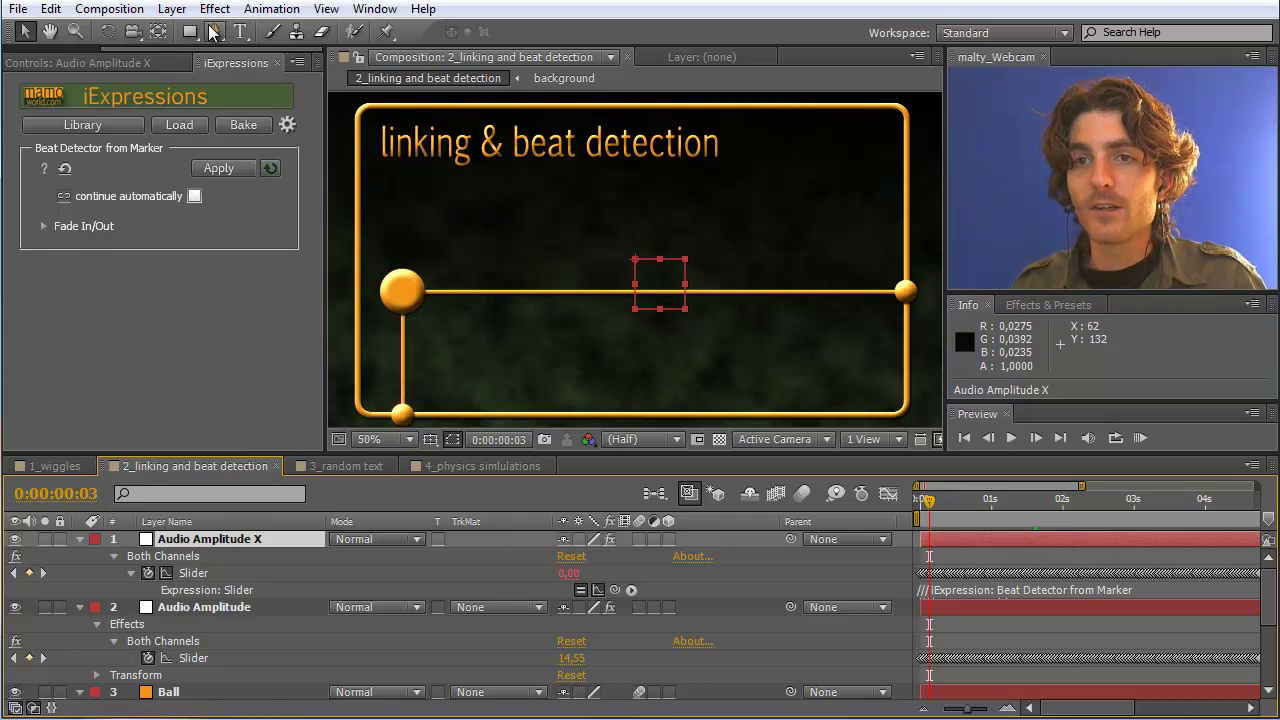
left_click(172, 9)
mouse_move(200, 40)
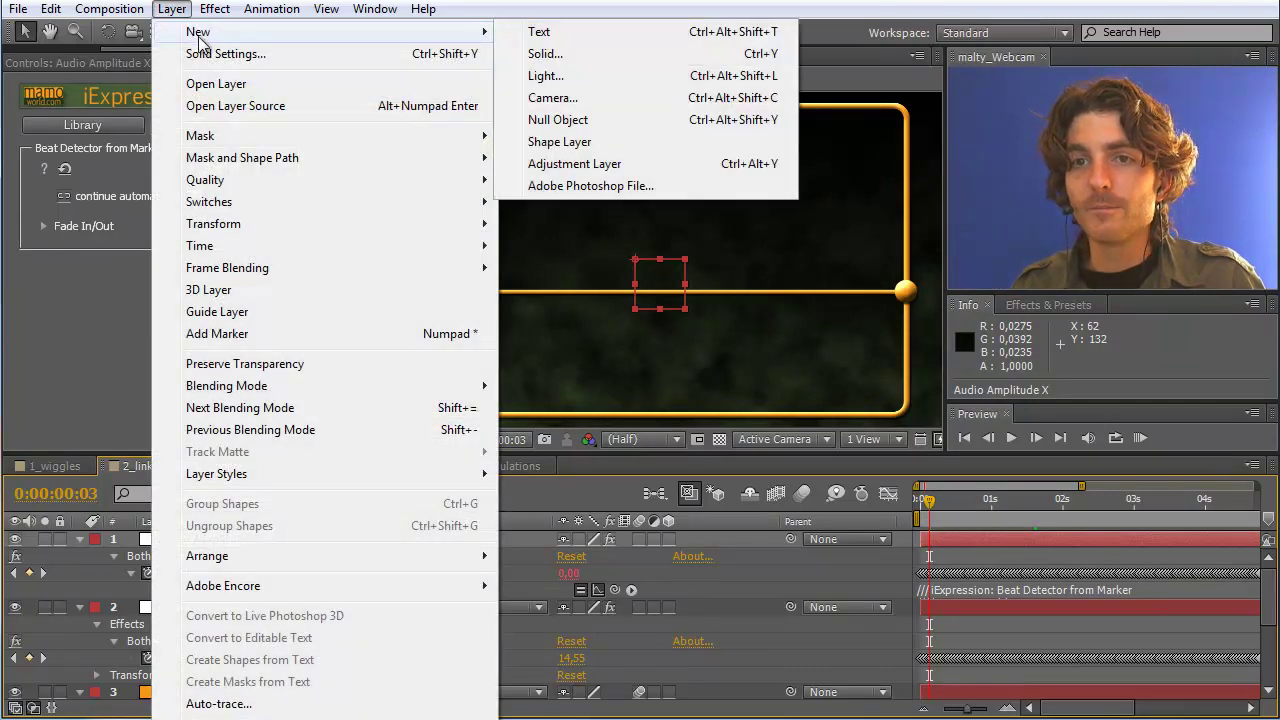
left_click(475, 345)
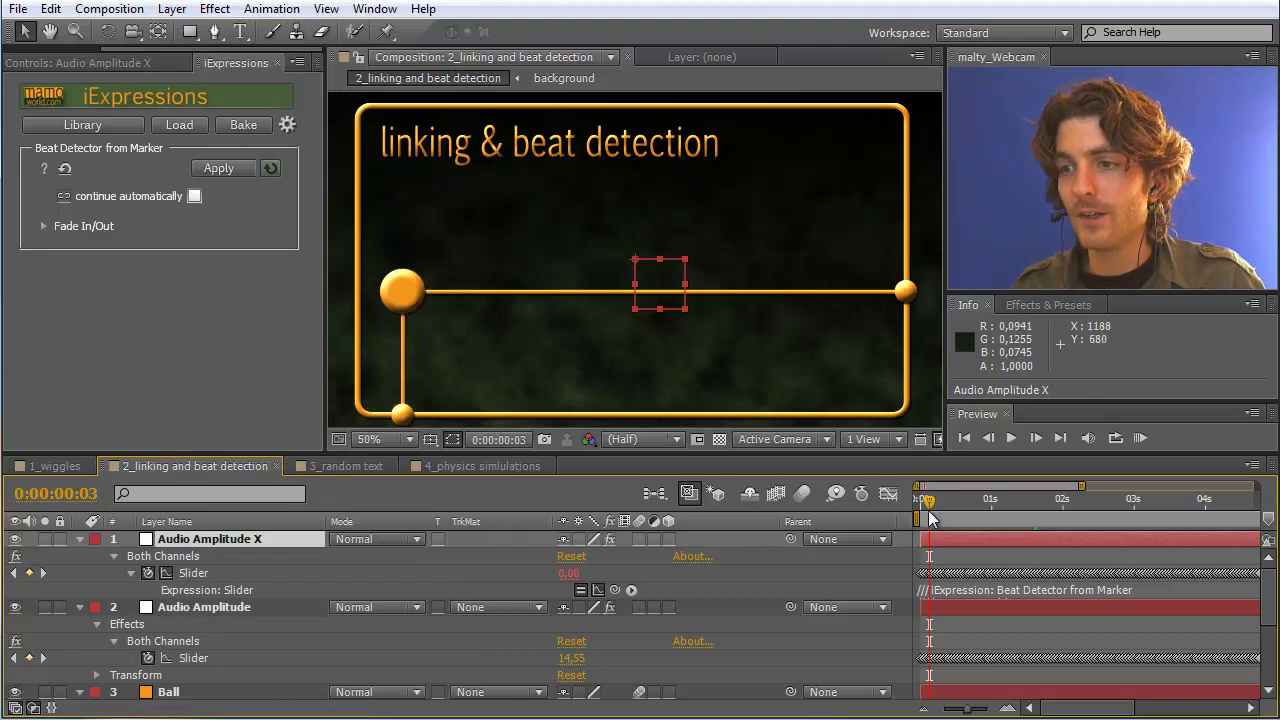
left_click_drag(930, 517, 914, 516)
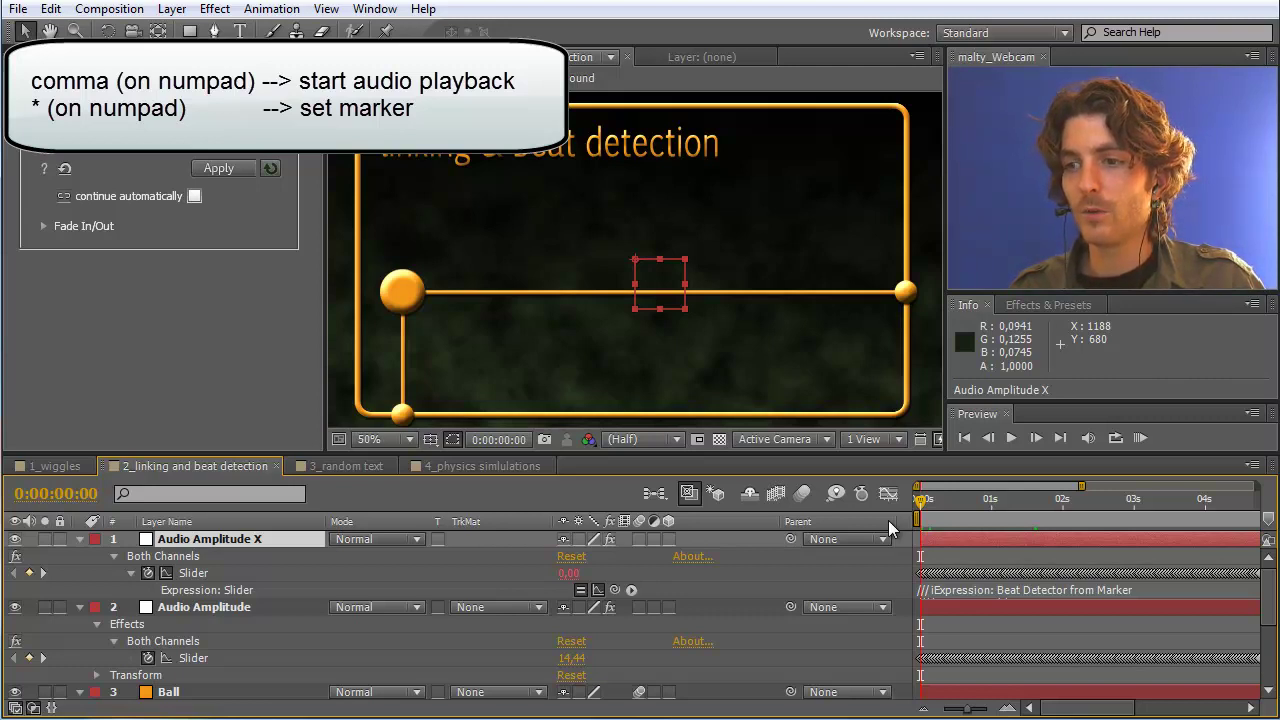
Play the audio from the start and set five markers on Audio Amplitude X in time with the beat
key("KP_Decimal")
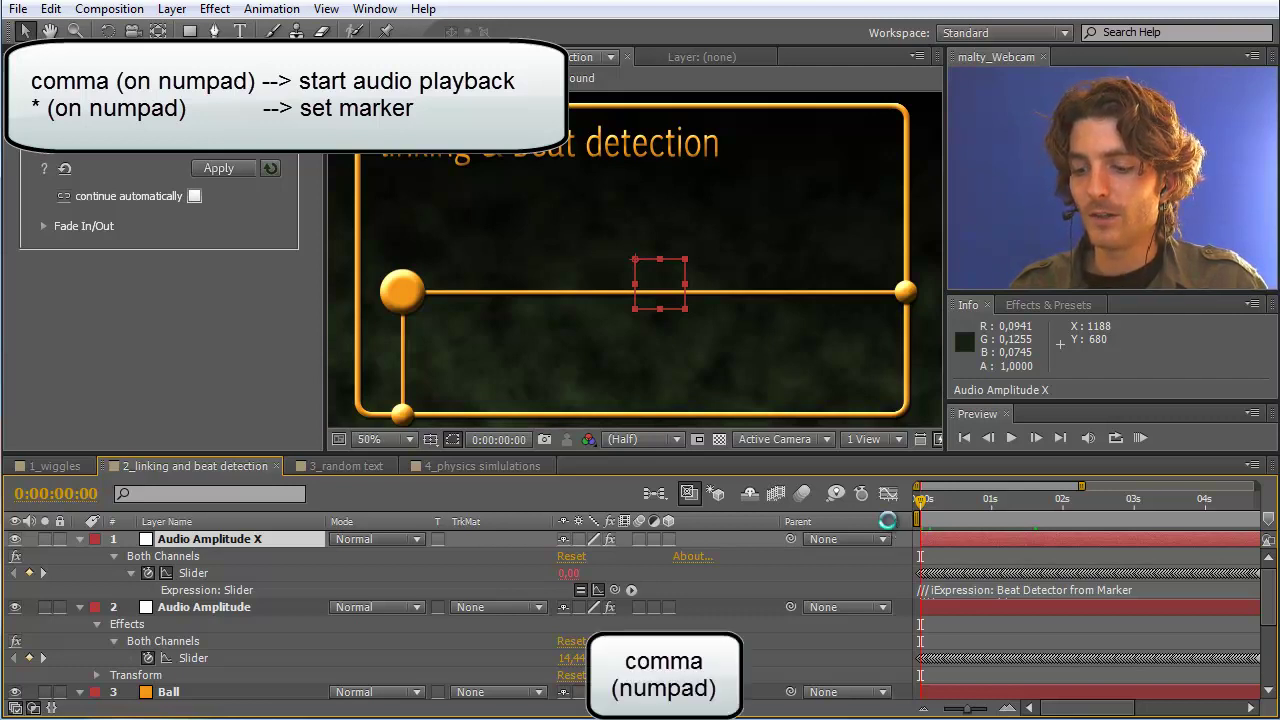
key("KP_Multiply")
key("KP_Multiply")
key("KP_Multiply")
key("KP_Multiply")
key("KP_Multiply")
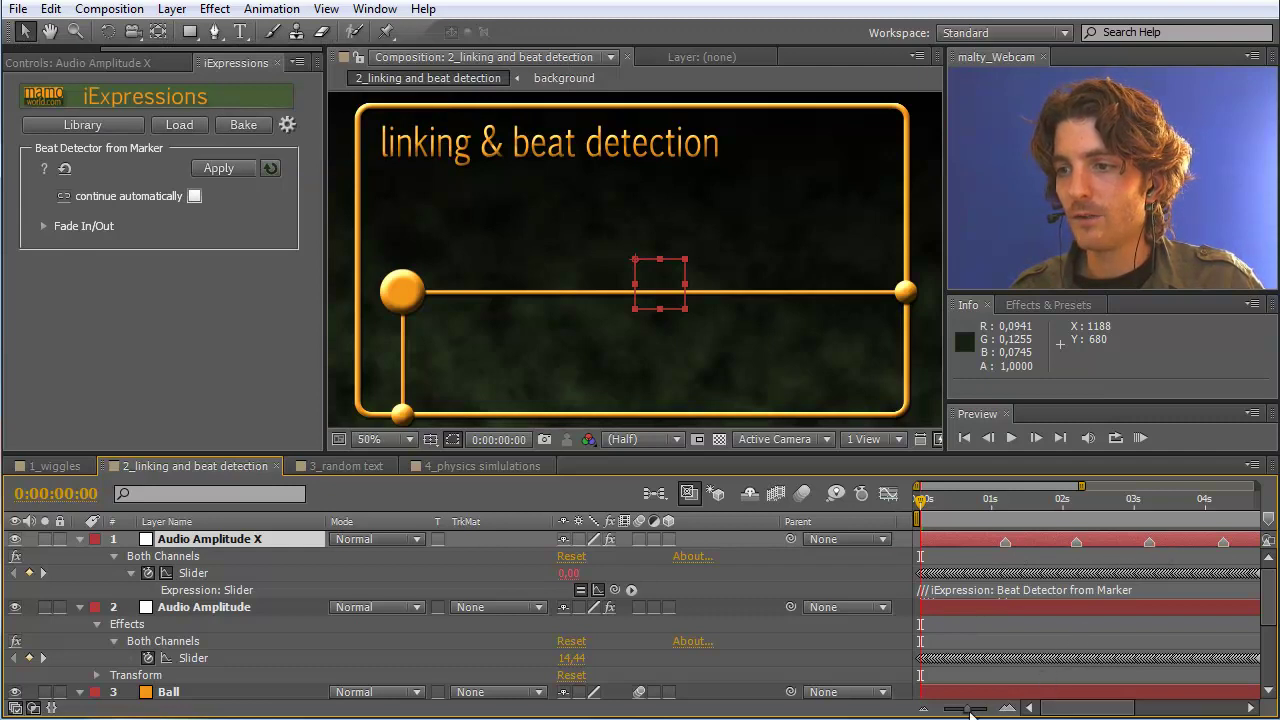
left_click_drag(970, 709, 949, 712)
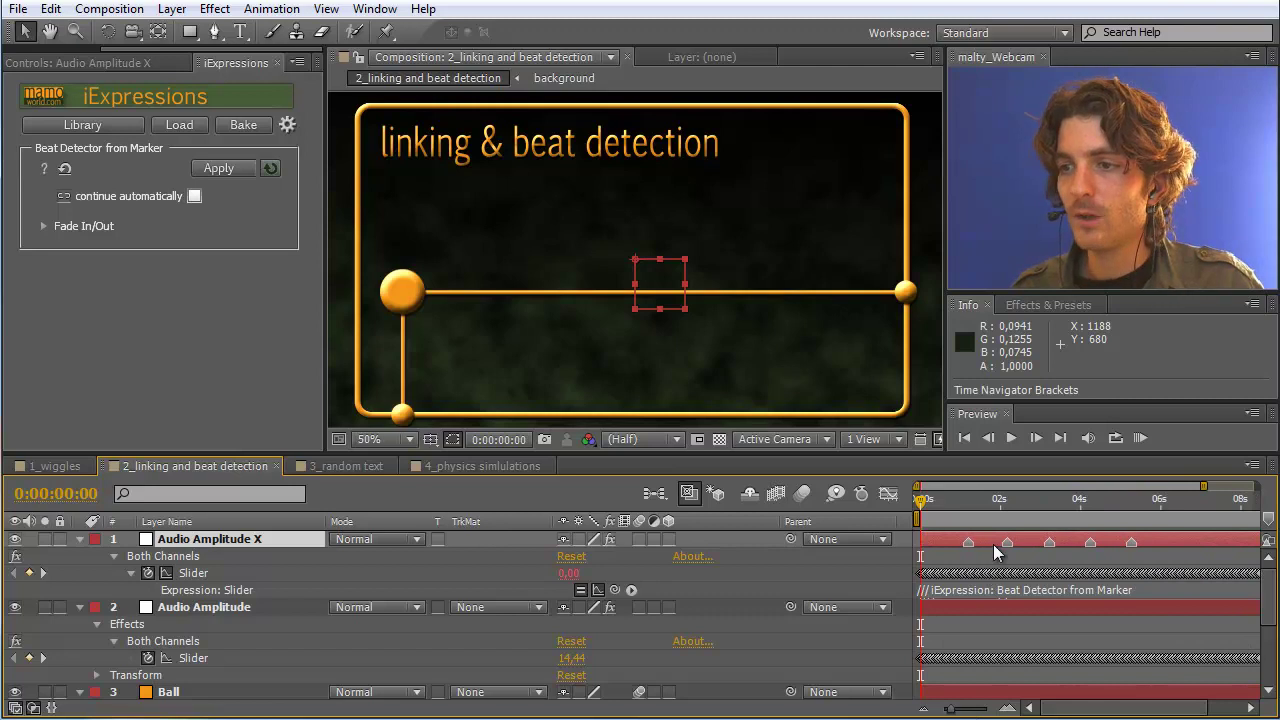
Show the Slider's graph for Audio Amplitude X and enable the continue automatically option of Beat Detector from Marker
left_click(886, 498)
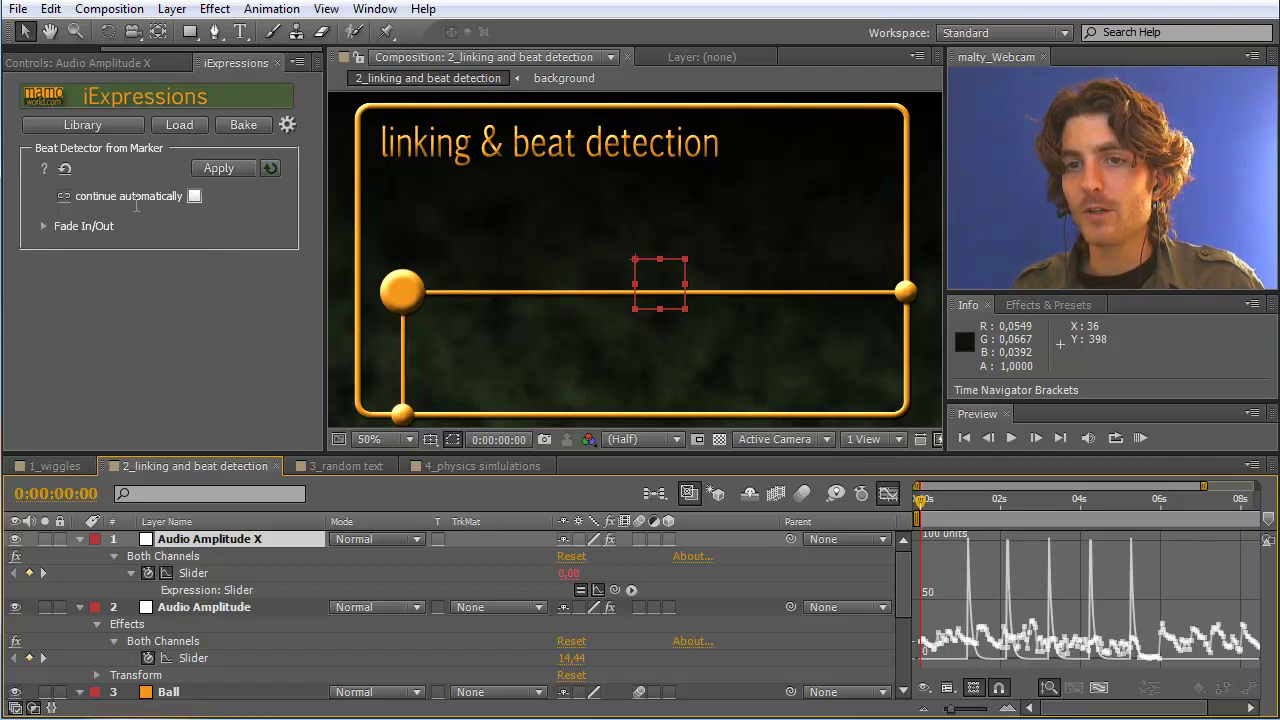
left_click_drag(77, 196, 164, 199)
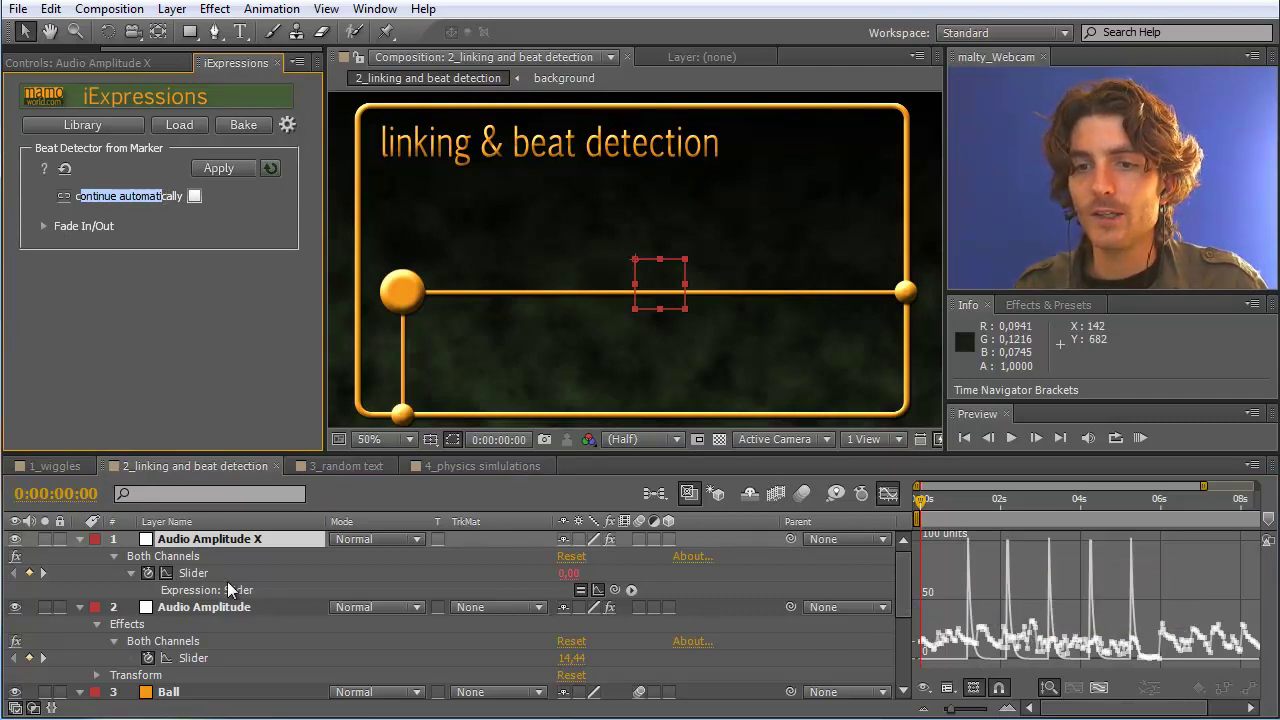
left_click(195, 575)
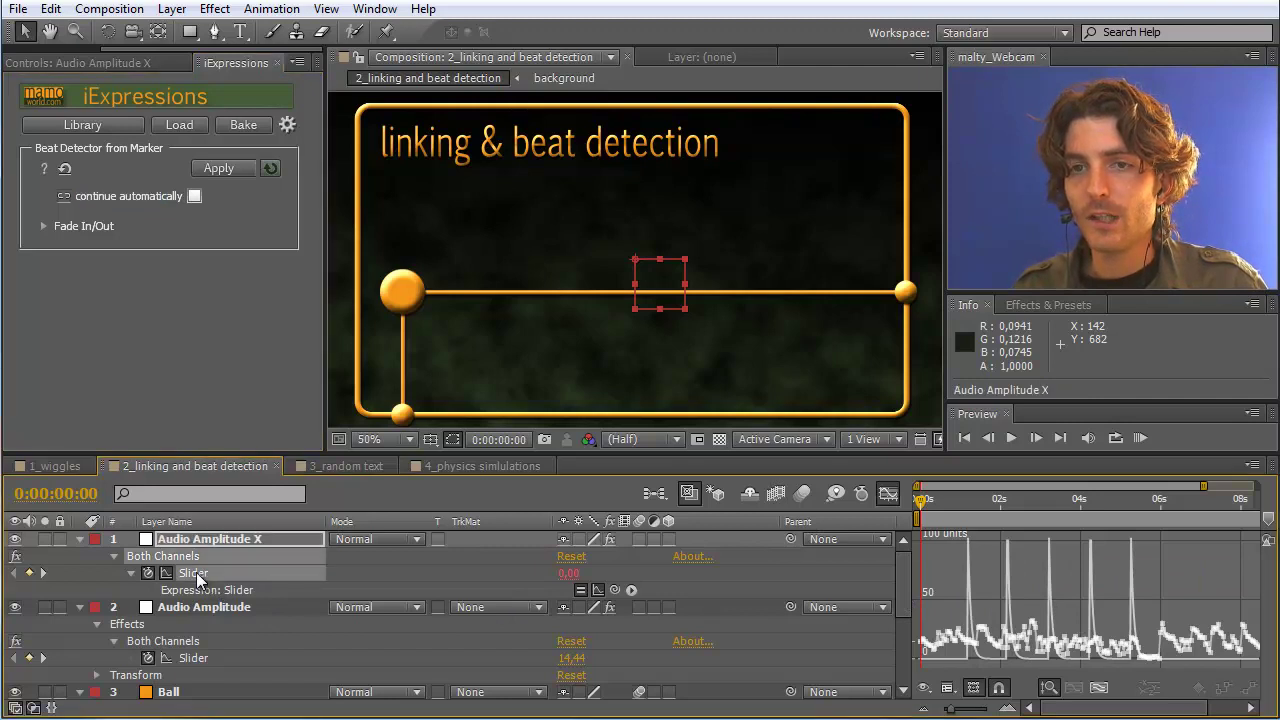
left_click(275, 167)
left_click(195, 196)
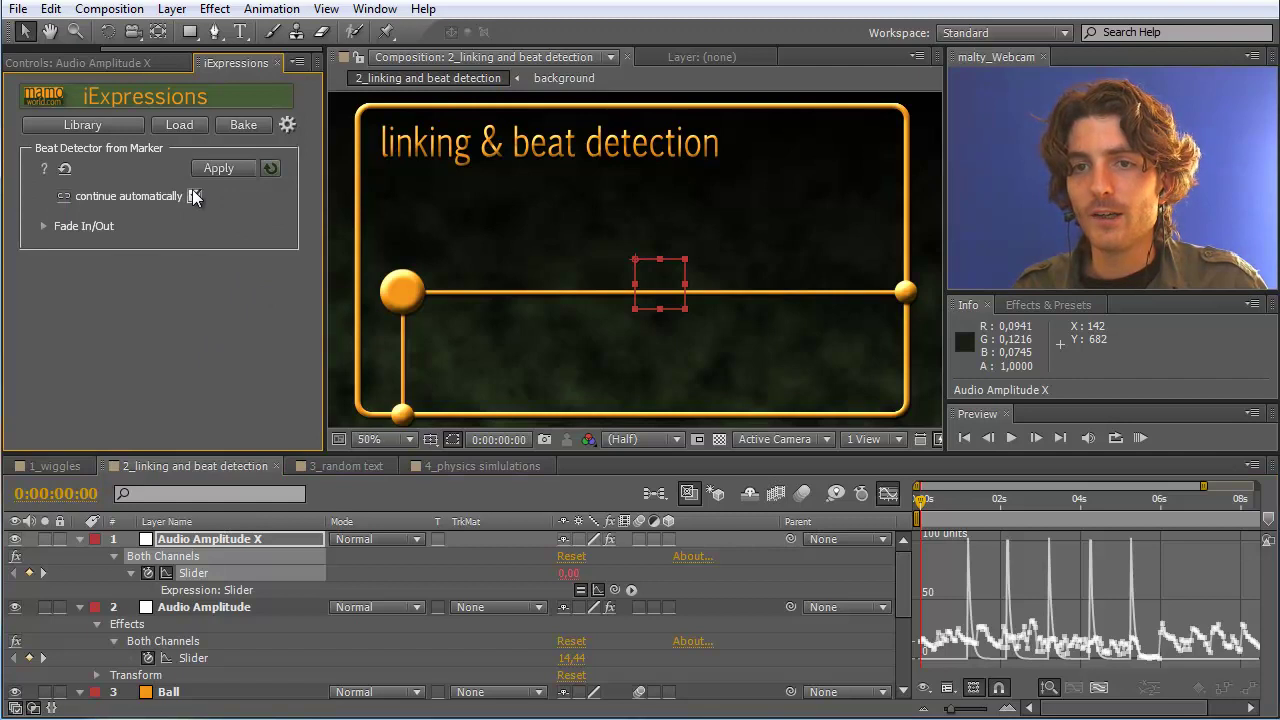
Apply Beat Detector from Marker with continue automatically enabled to the Slider of Audio Amplitude X and check the beats in its graph
left_click(198, 574)
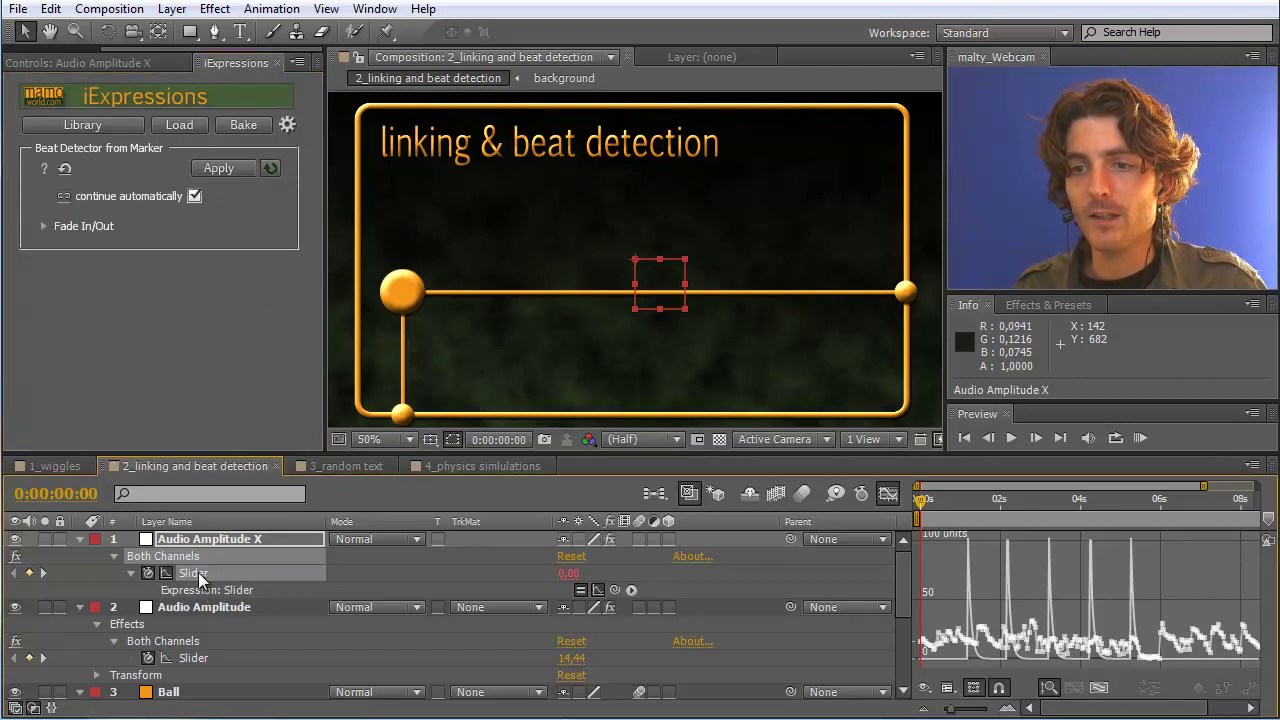
left_click(228, 167)
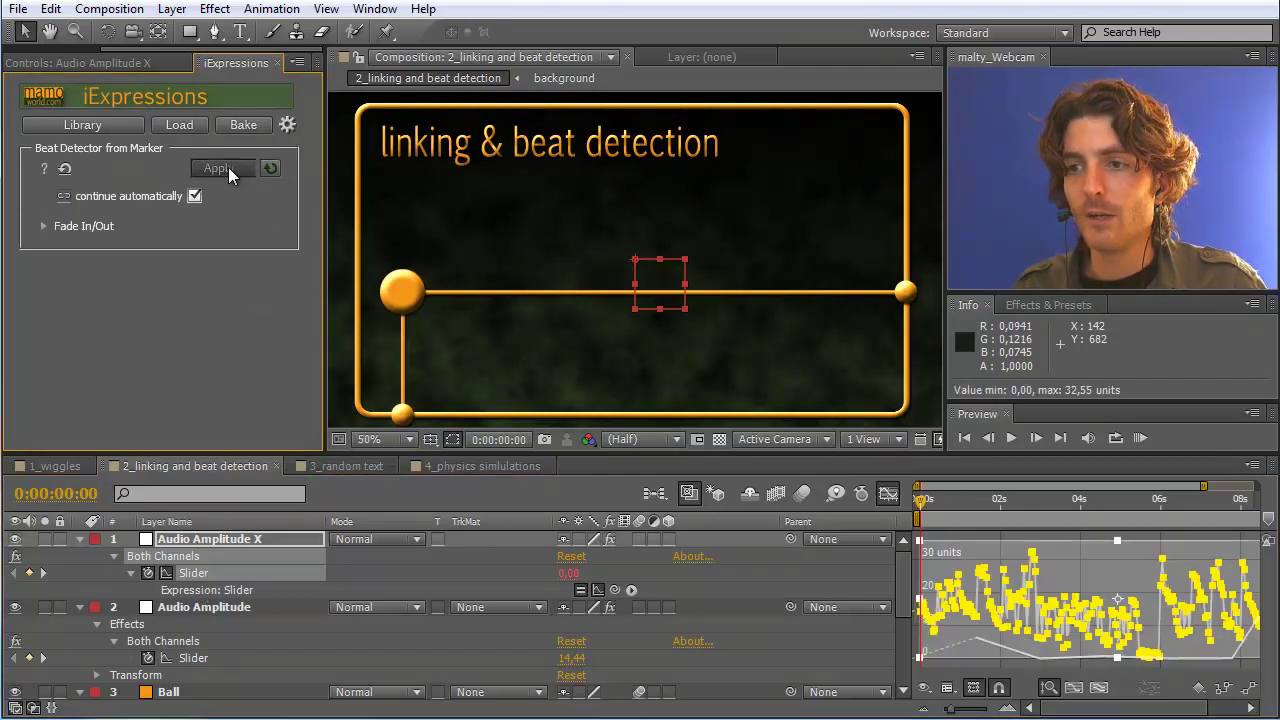
mouse_move(965, 612)
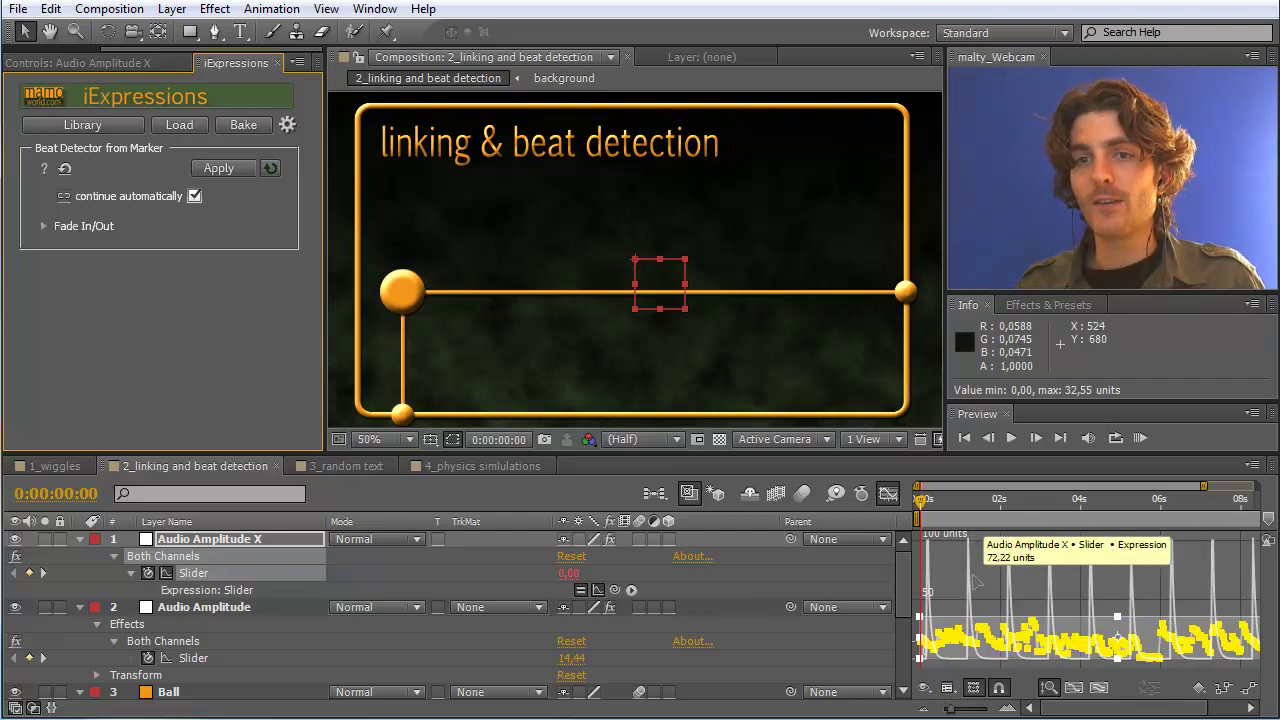
left_click(195, 197)
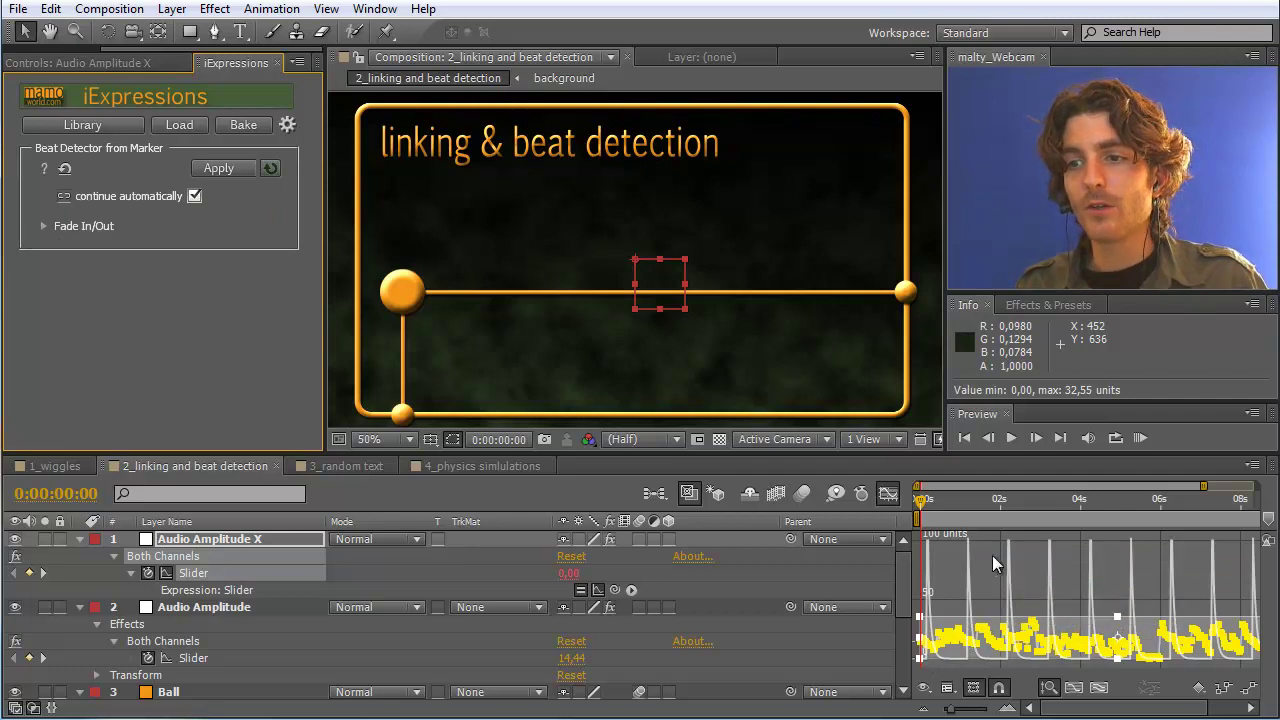
left_click(1049, 688)
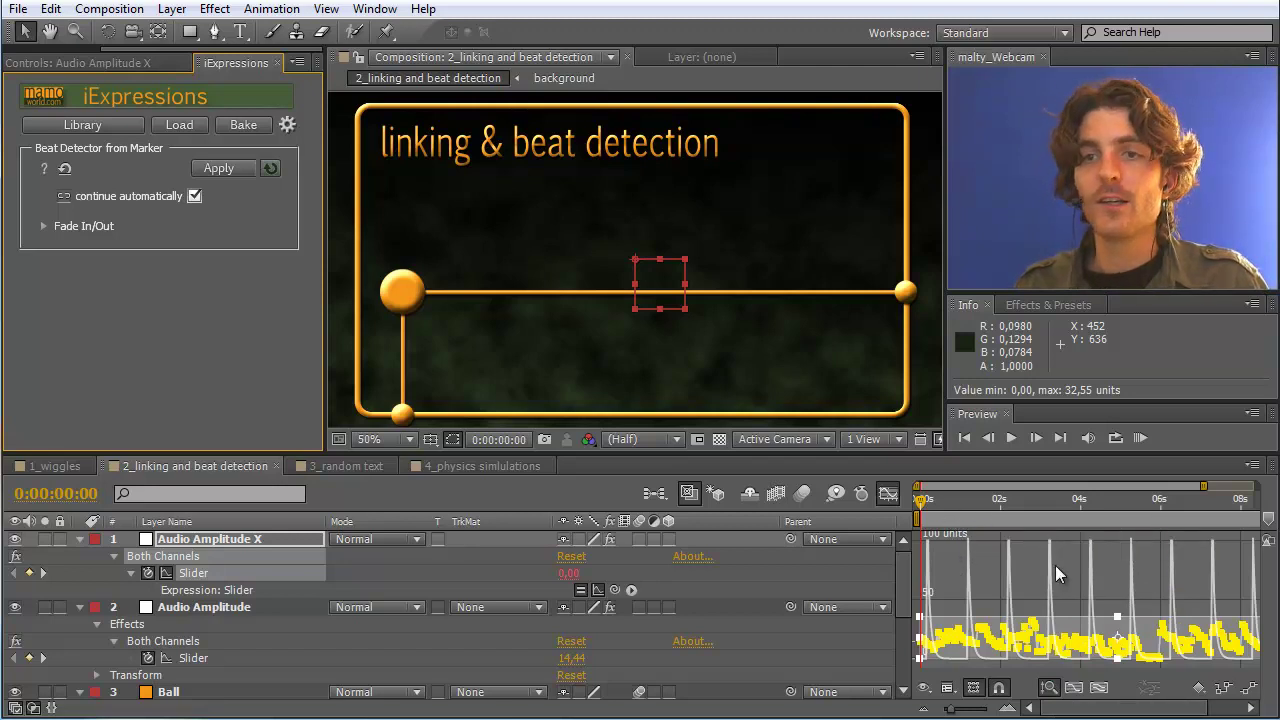
mouse_move(1047, 546)
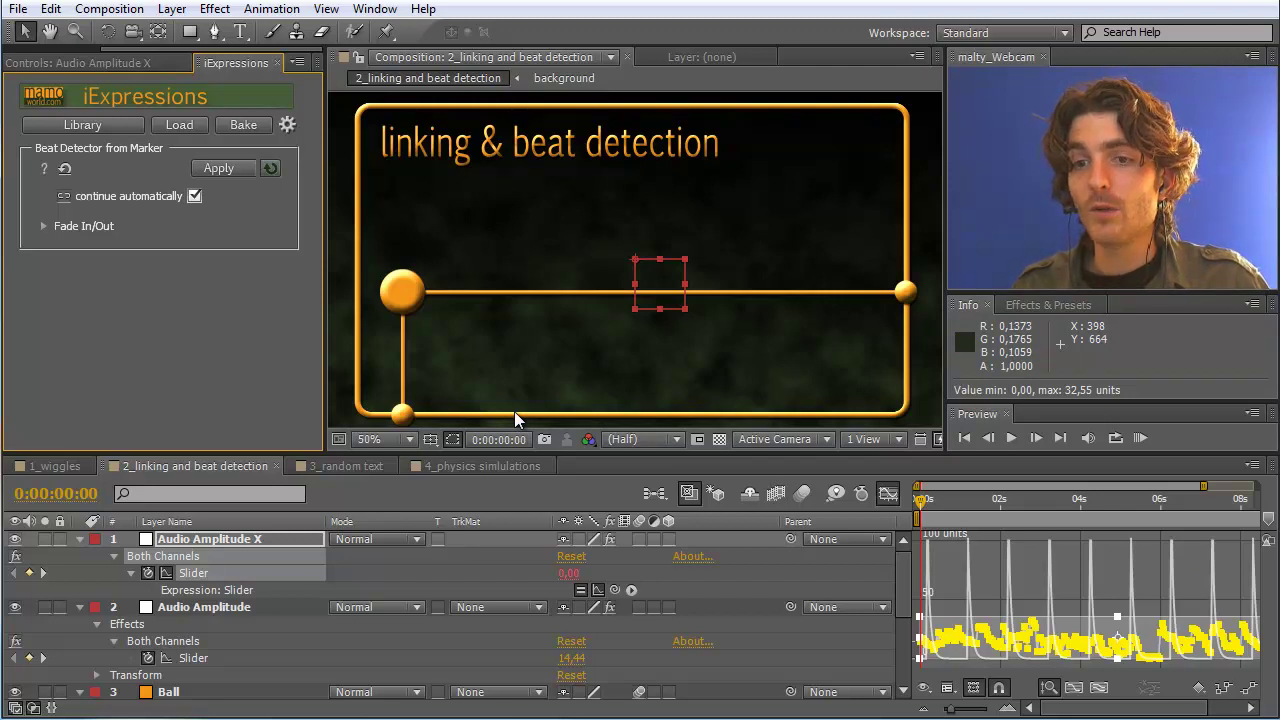
Load the Change on Beat 2D iExpression from the library's Audio category
left_click(905, 293)
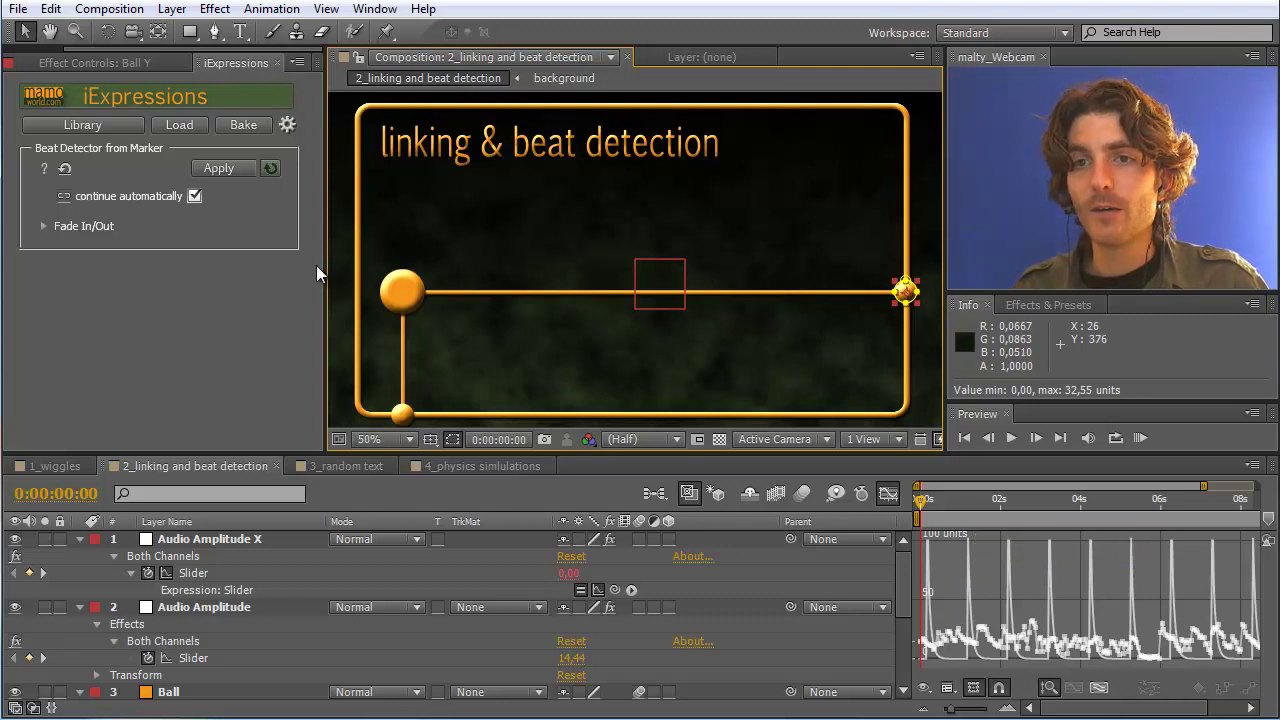
left_click(109, 126)
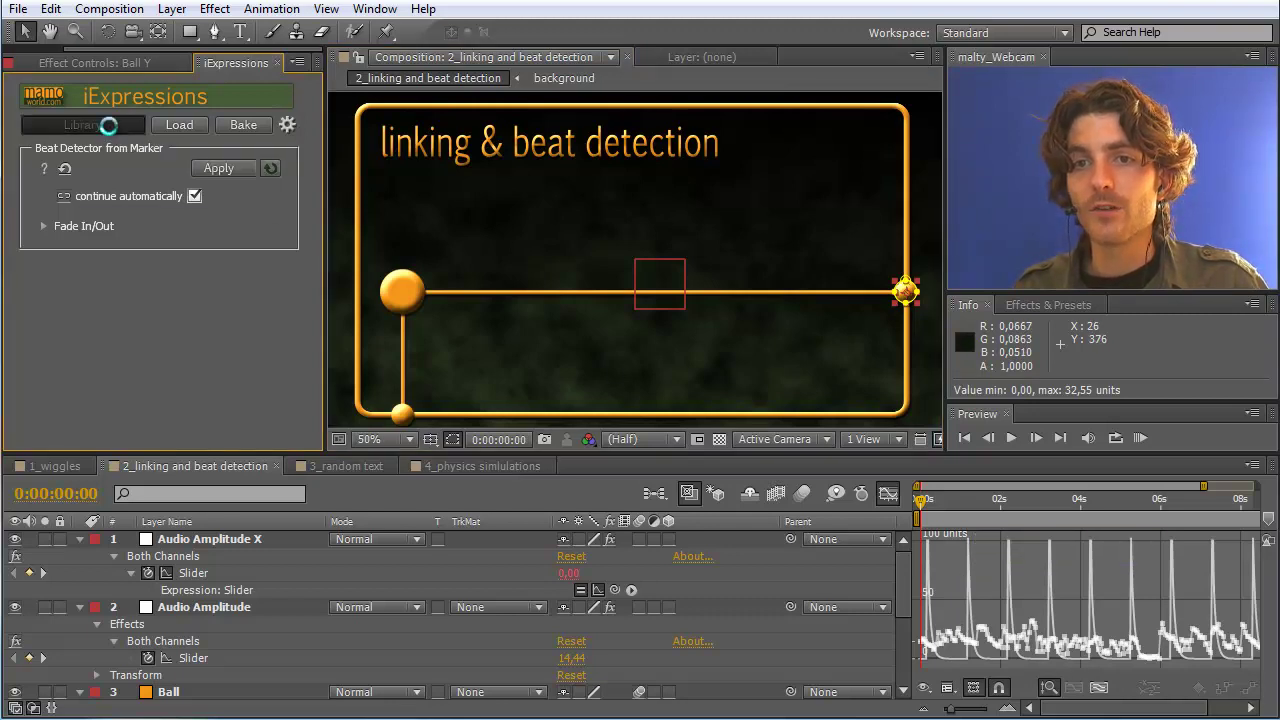
left_click_drag(79, 220, 616, 90)
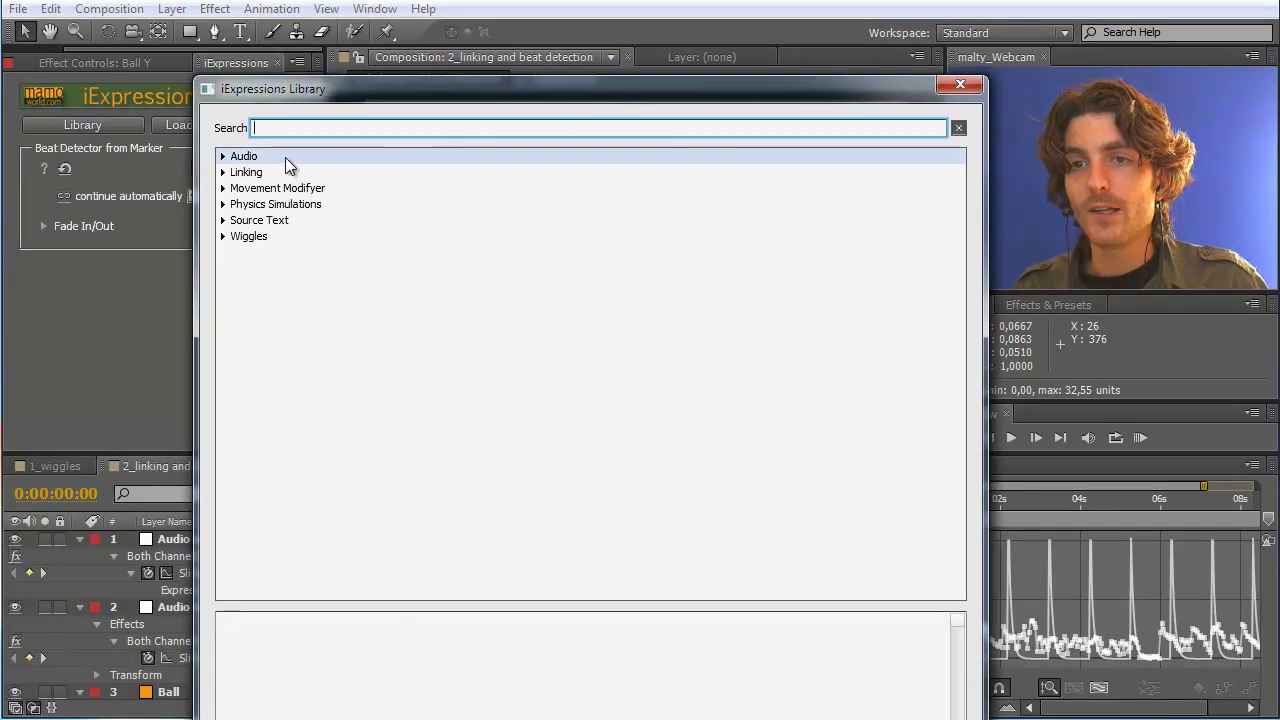
left_click(221, 157)
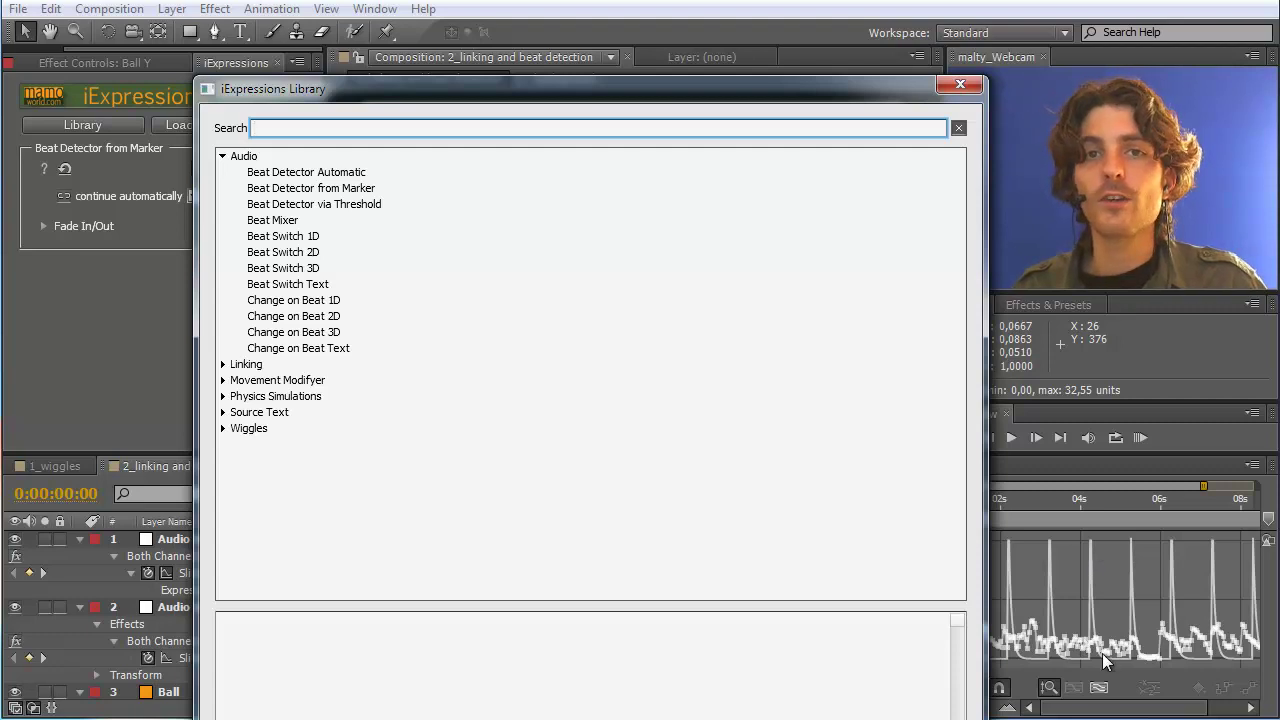
left_click(318, 318)
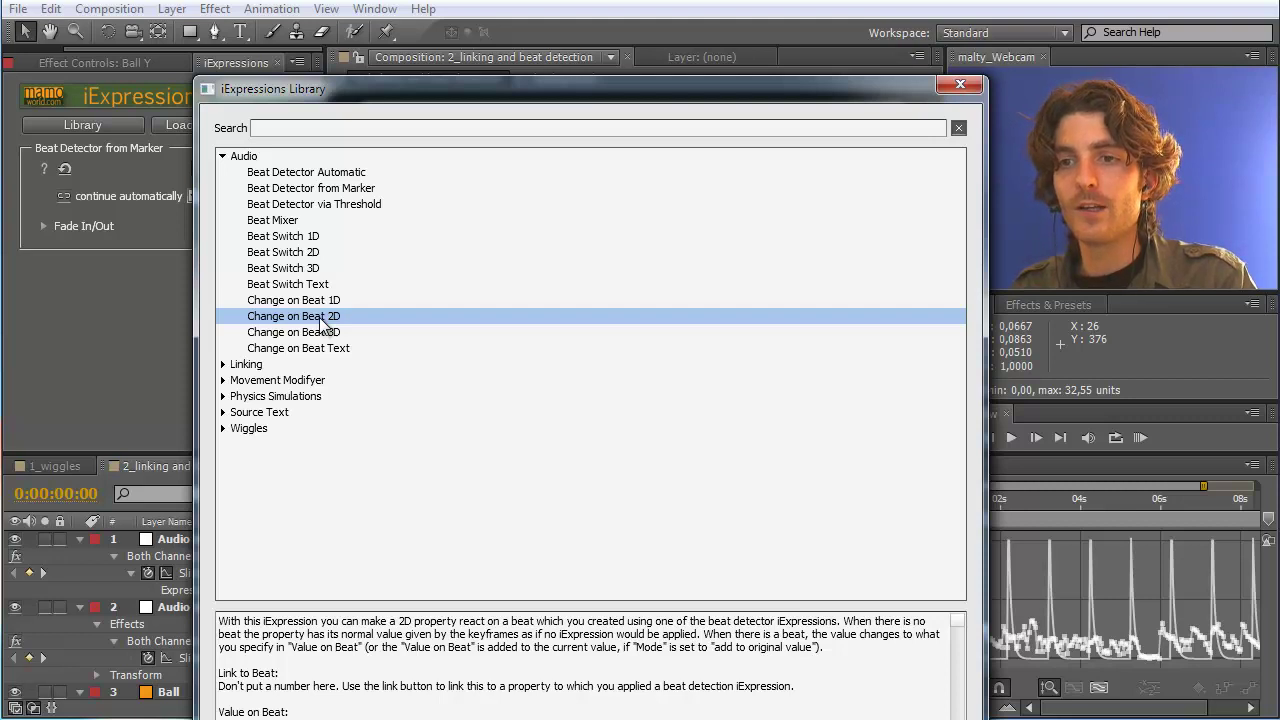
double_click(319, 318)
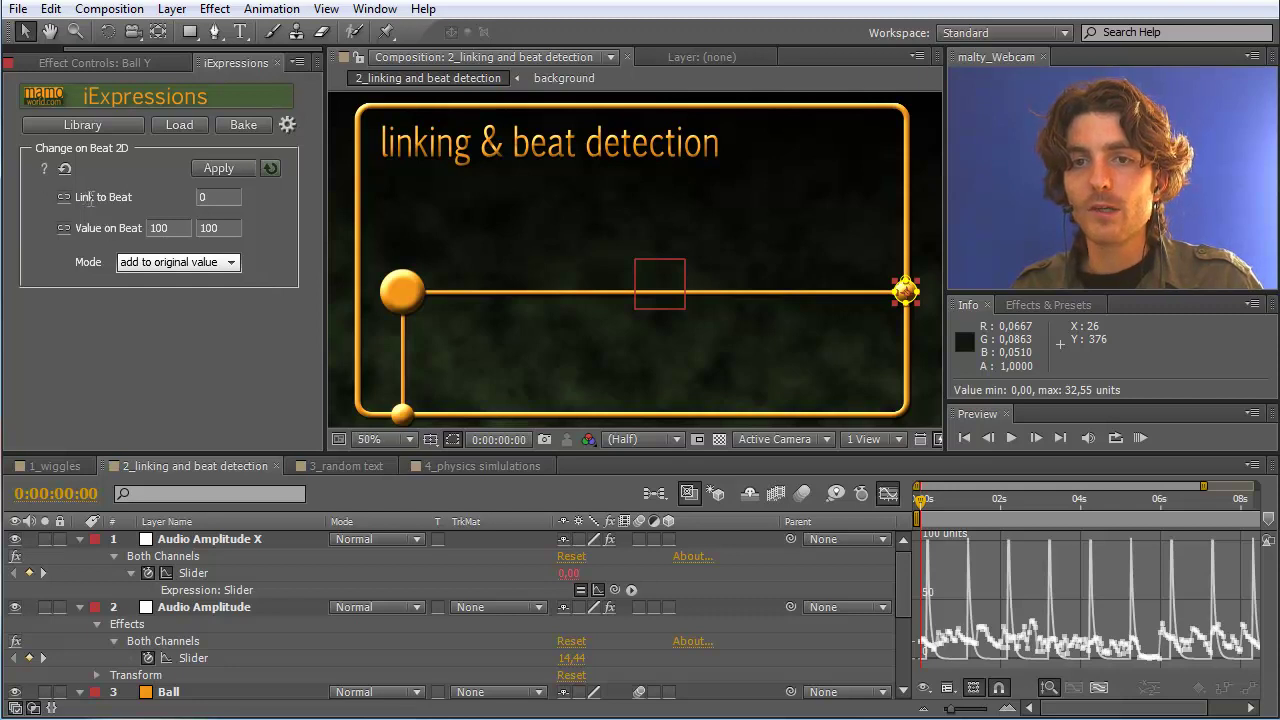
Link the Link to Beat parameter of Change on Beat 2D to the Slider of Audio Amplitude X
mouse_move(87, 197)
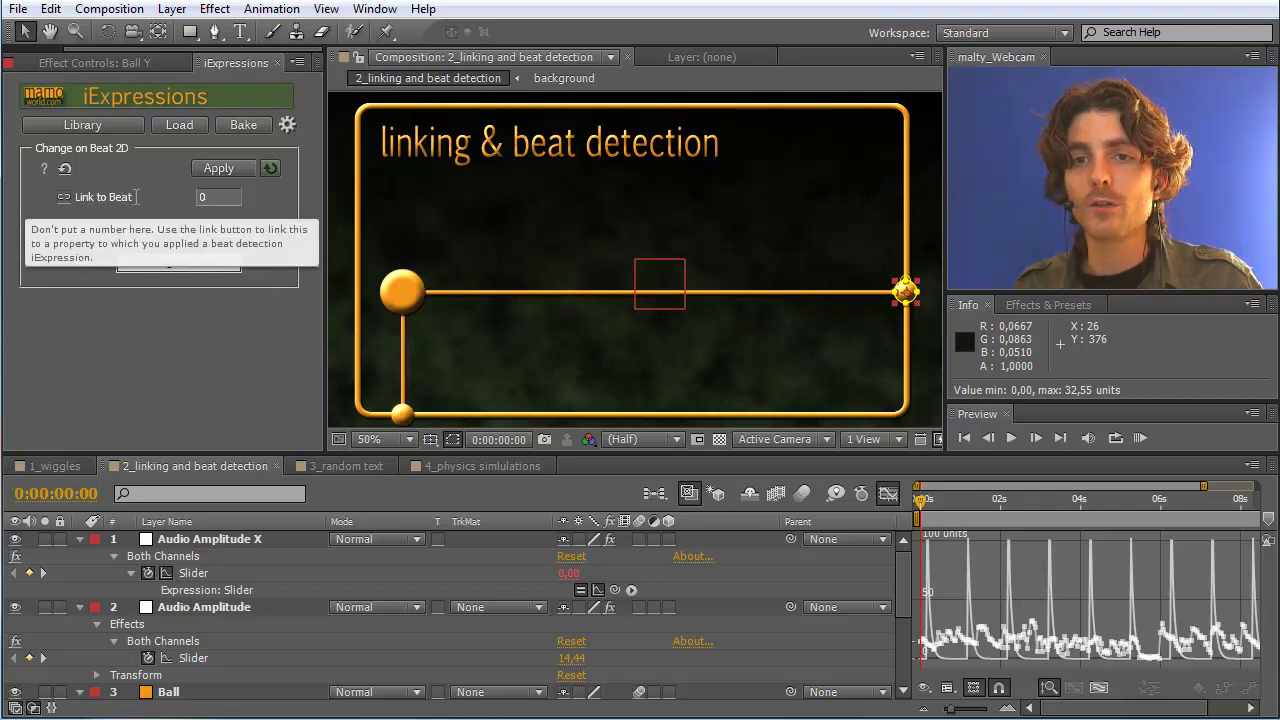
left_click(199, 575)
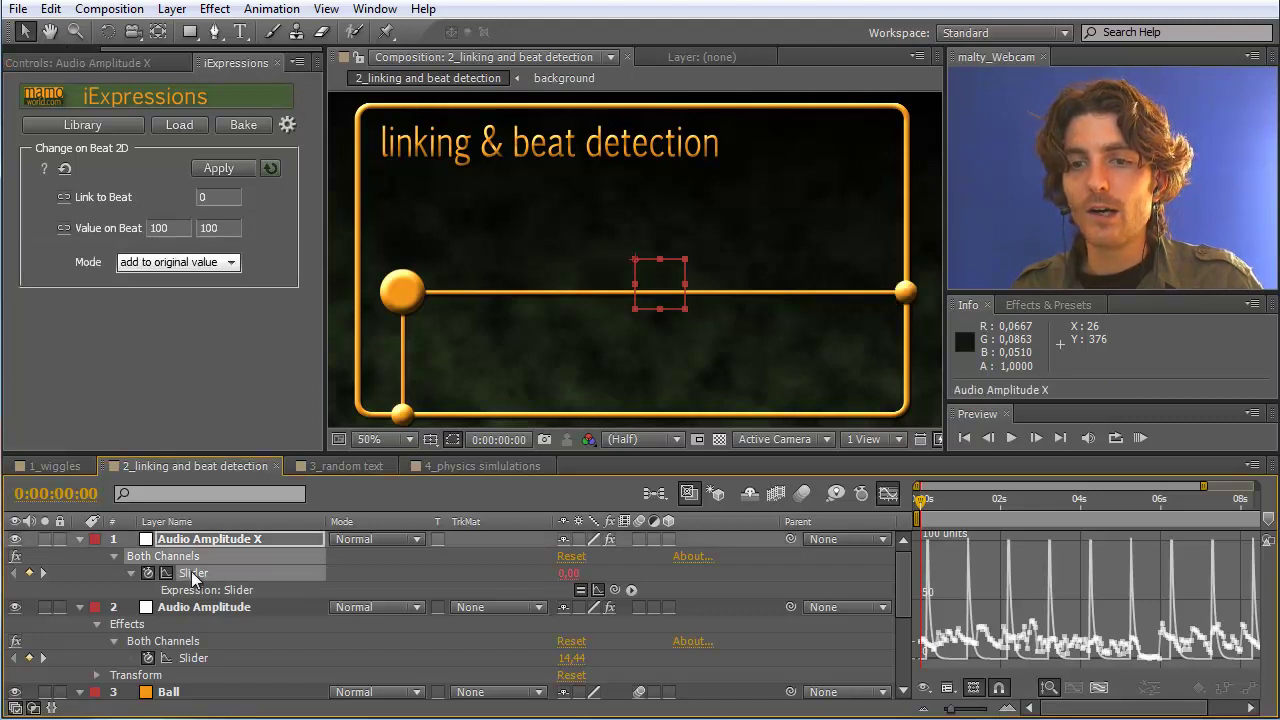
mouse_move(973, 568)
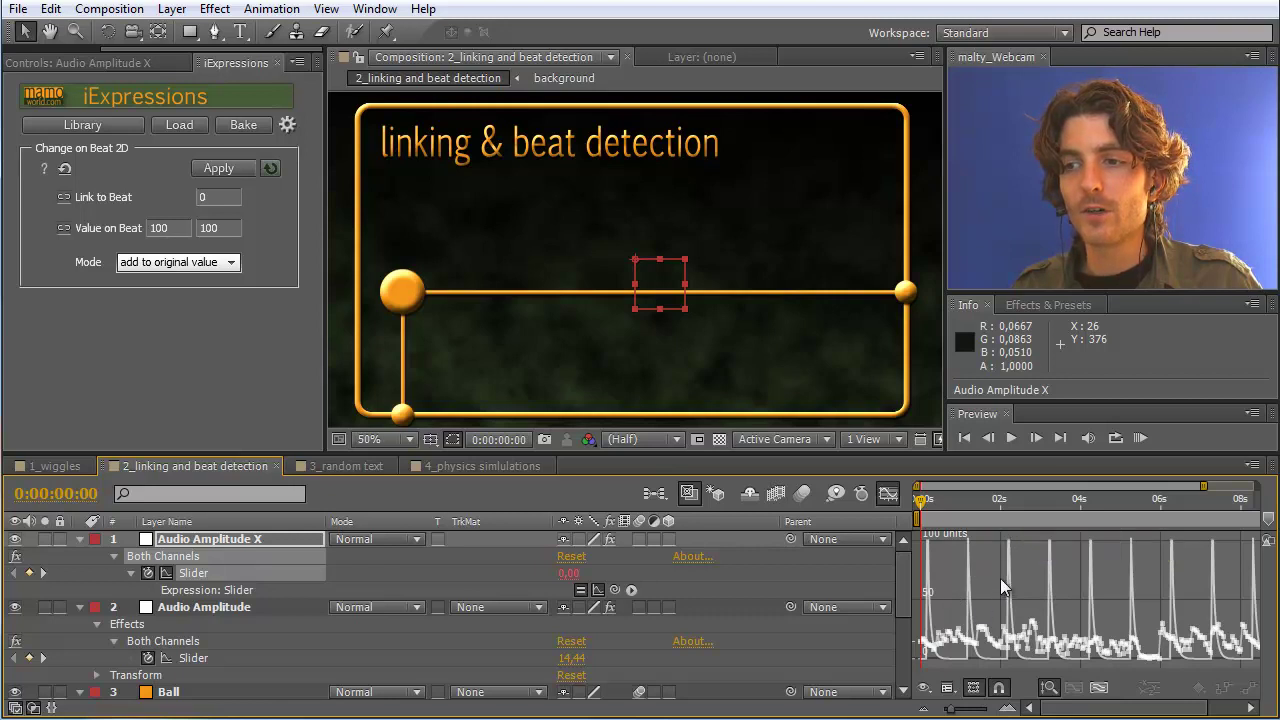
left_click(63, 198)
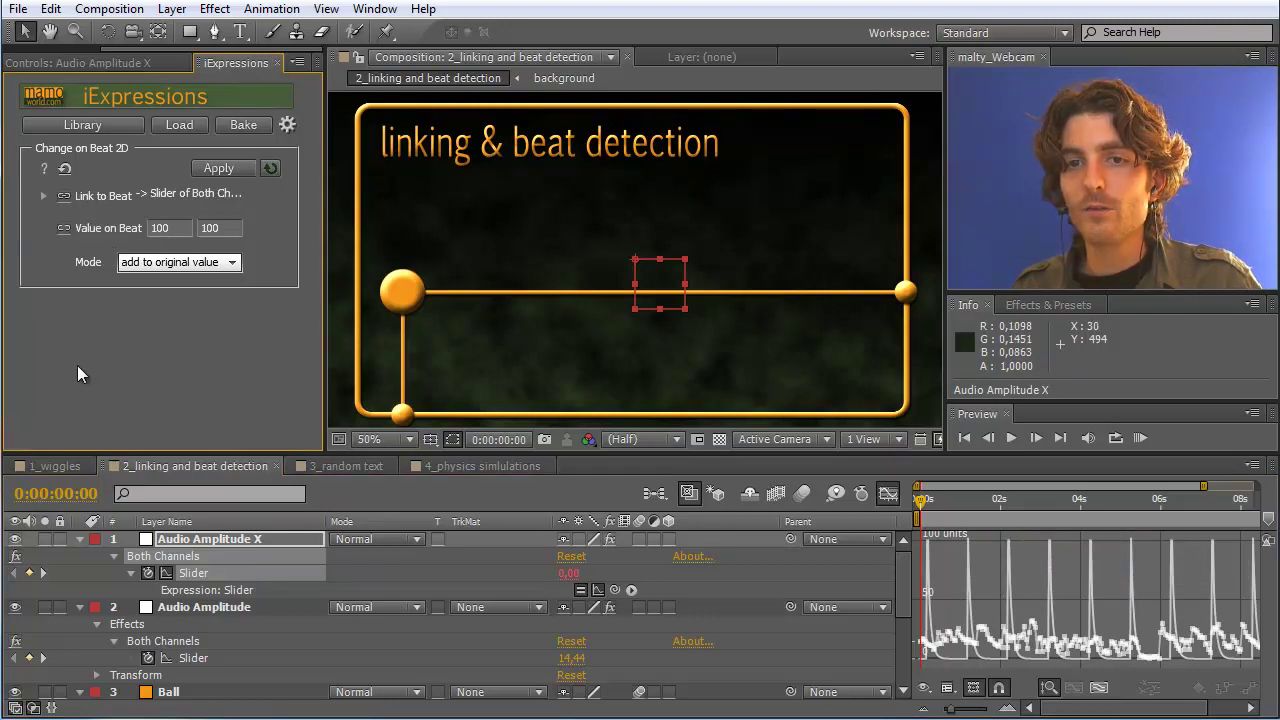
Set the mode of Change on Beat 2D to replace original value
mouse_move(171, 228)
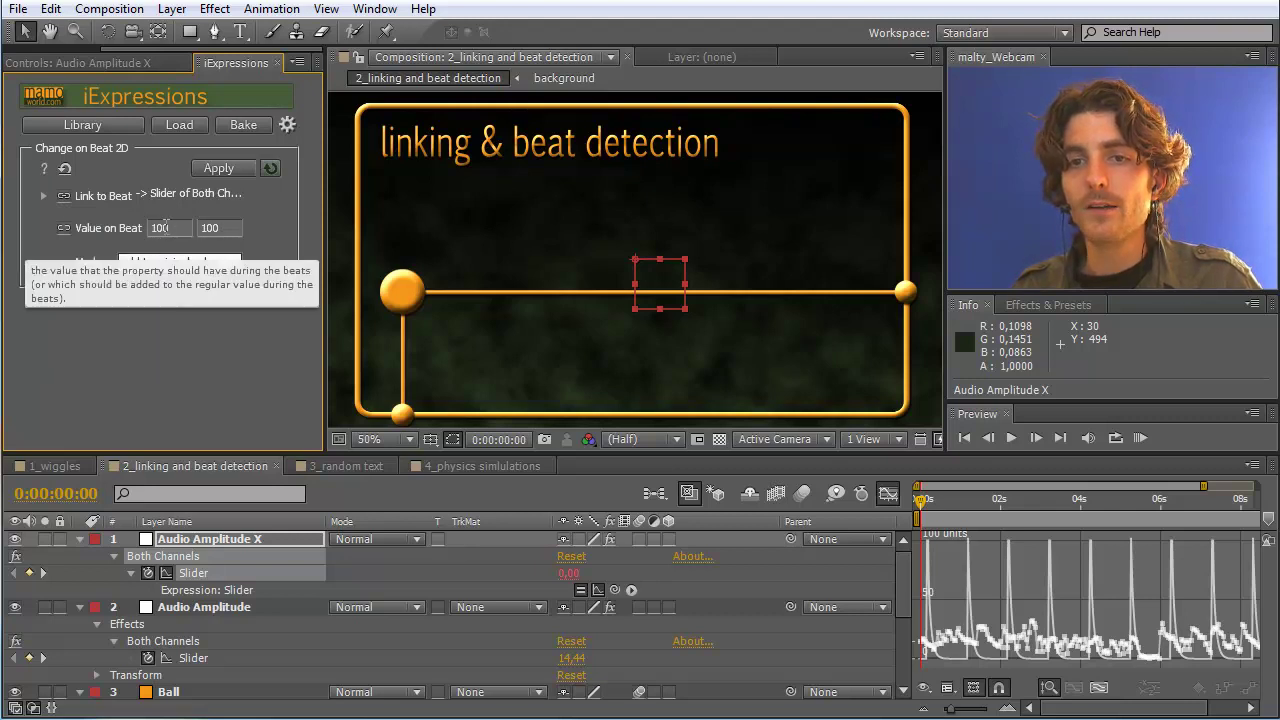
mouse_move(171, 264)
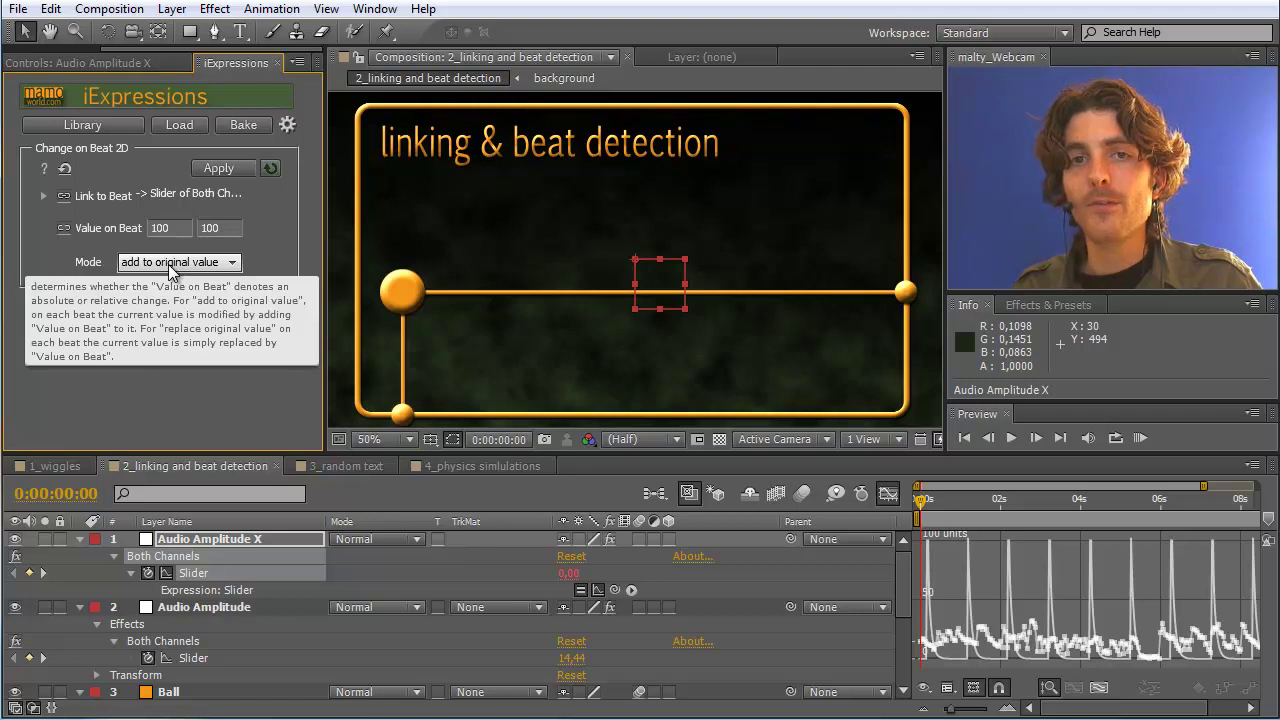
left_click(168, 264)
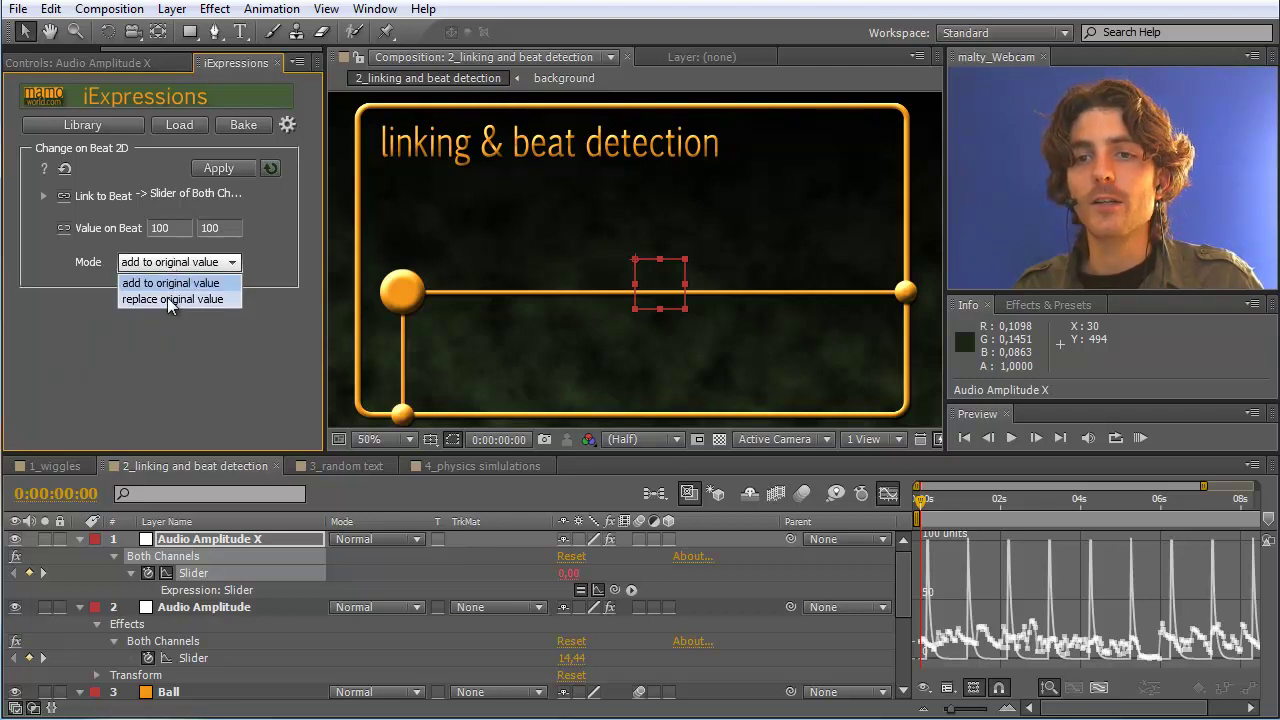
left_click(167, 297)
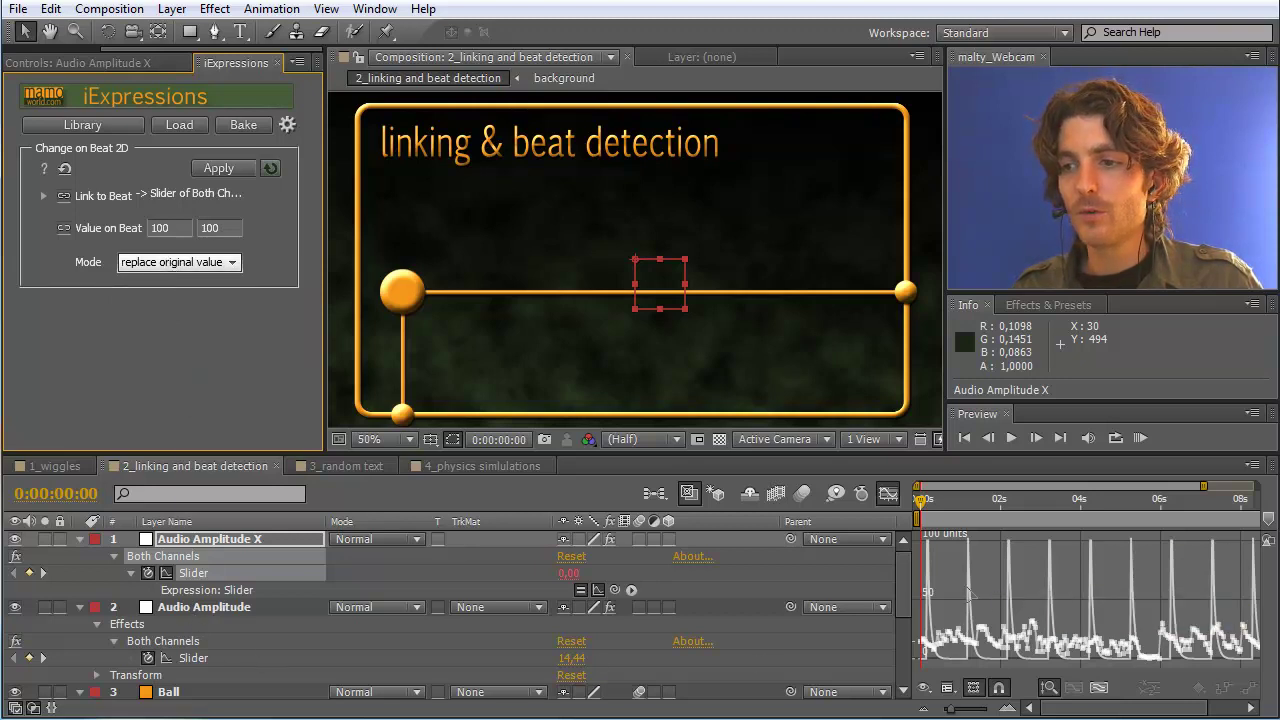
Apply Change on Beat 2D to the Position of Ball X and move the current time to the beat at 0:00:01:05
left_click_drag(903, 580, 903, 606)
scroll(904, 613, "down", 1)
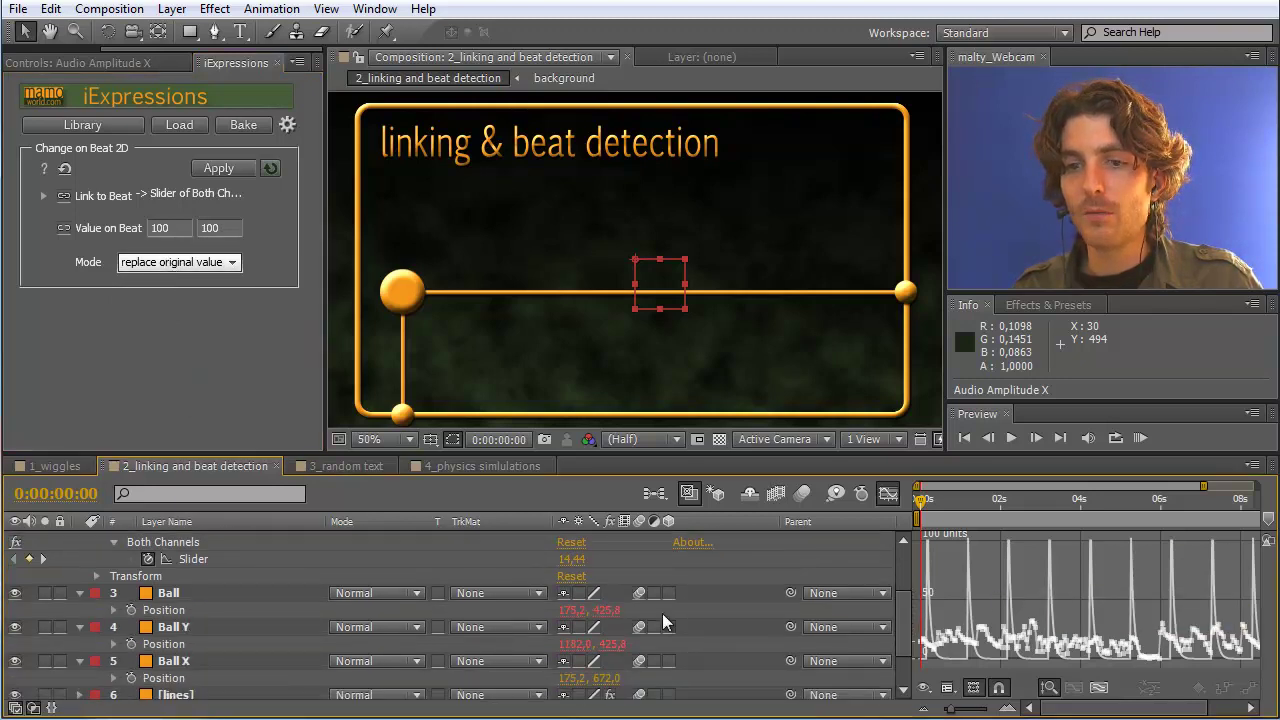
left_click(176, 679)
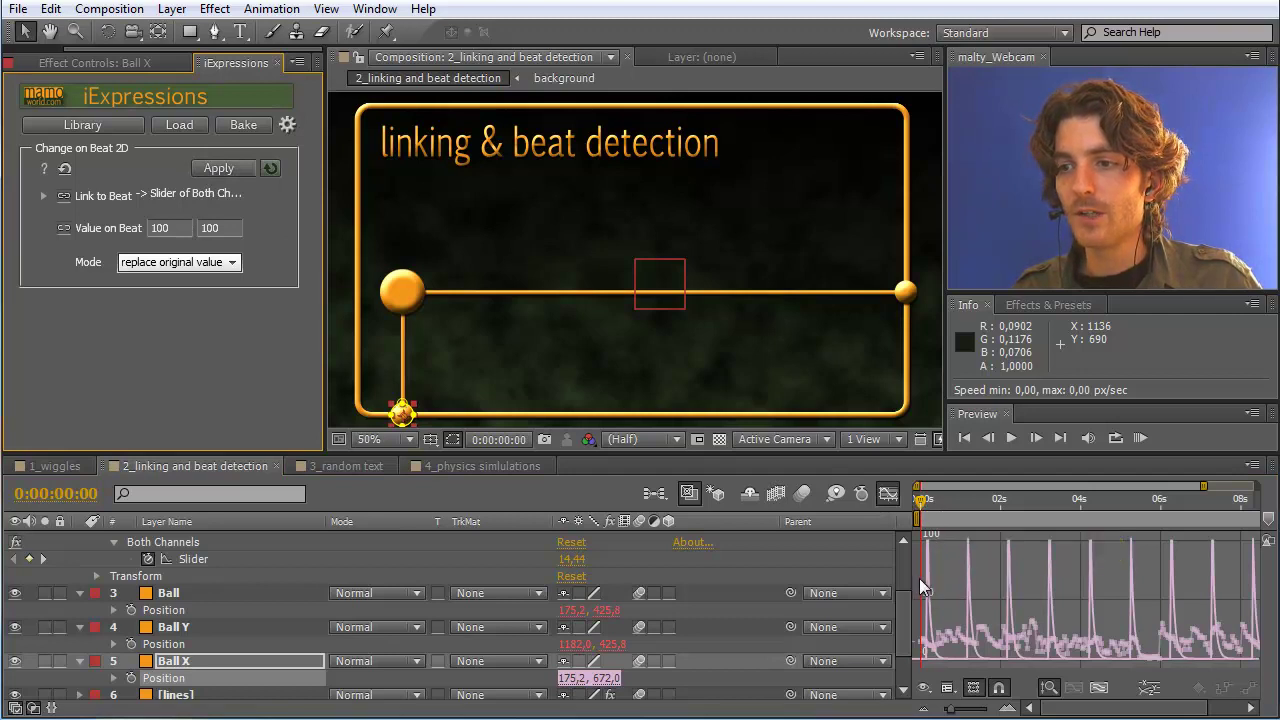
left_click_drag(921, 498, 969, 503)
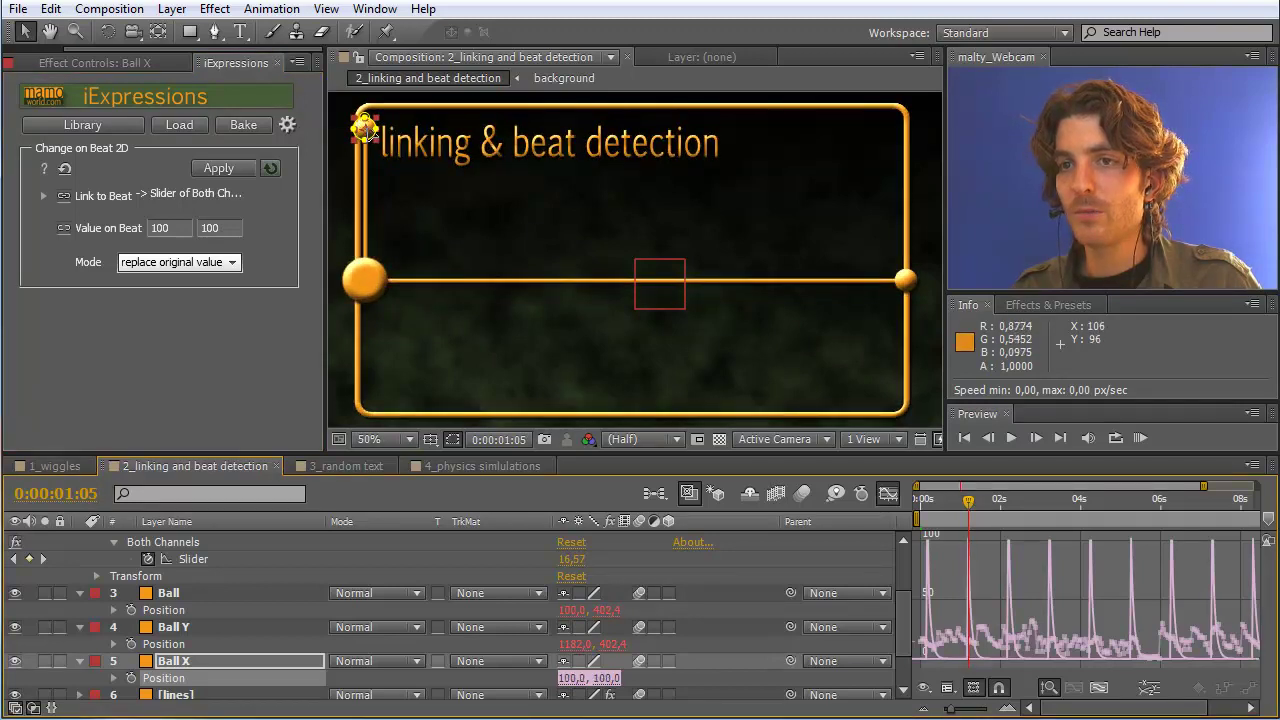
Switch the mode to add to original value and reapply Change on Beat 2D to Ball X's Position with automatic updating turned on
left_click(231, 262)
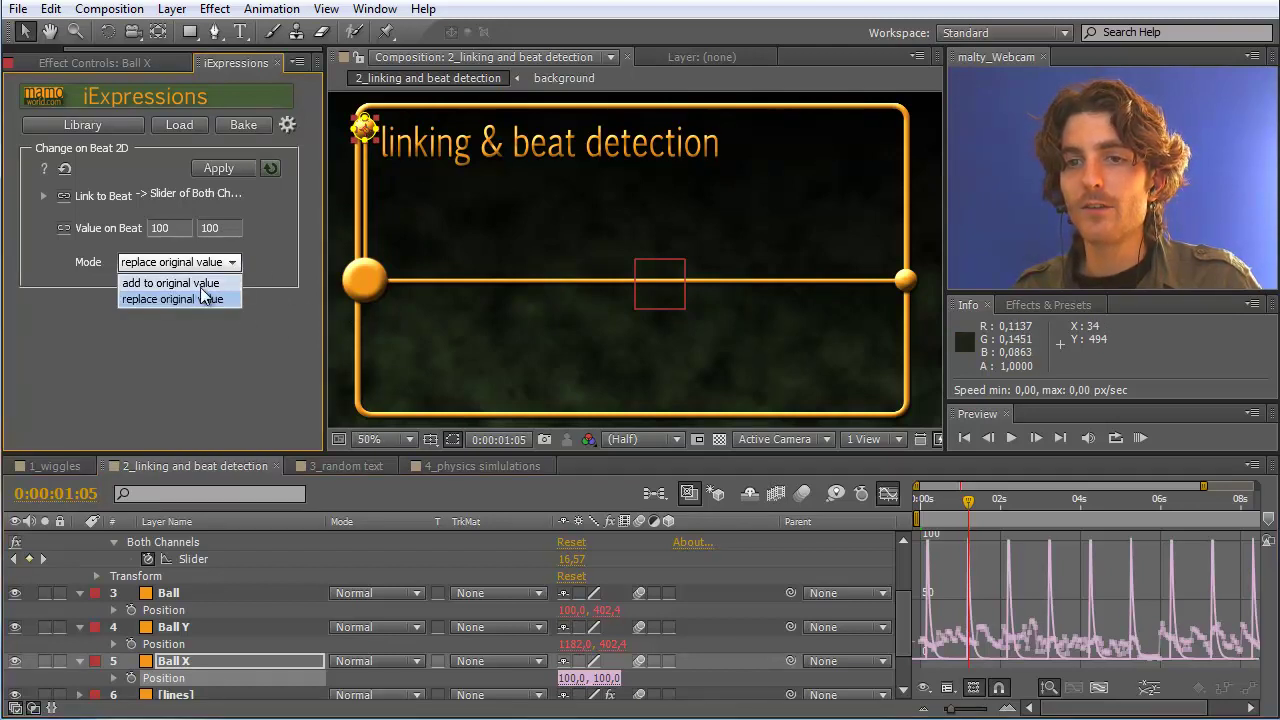
left_click(201, 285)
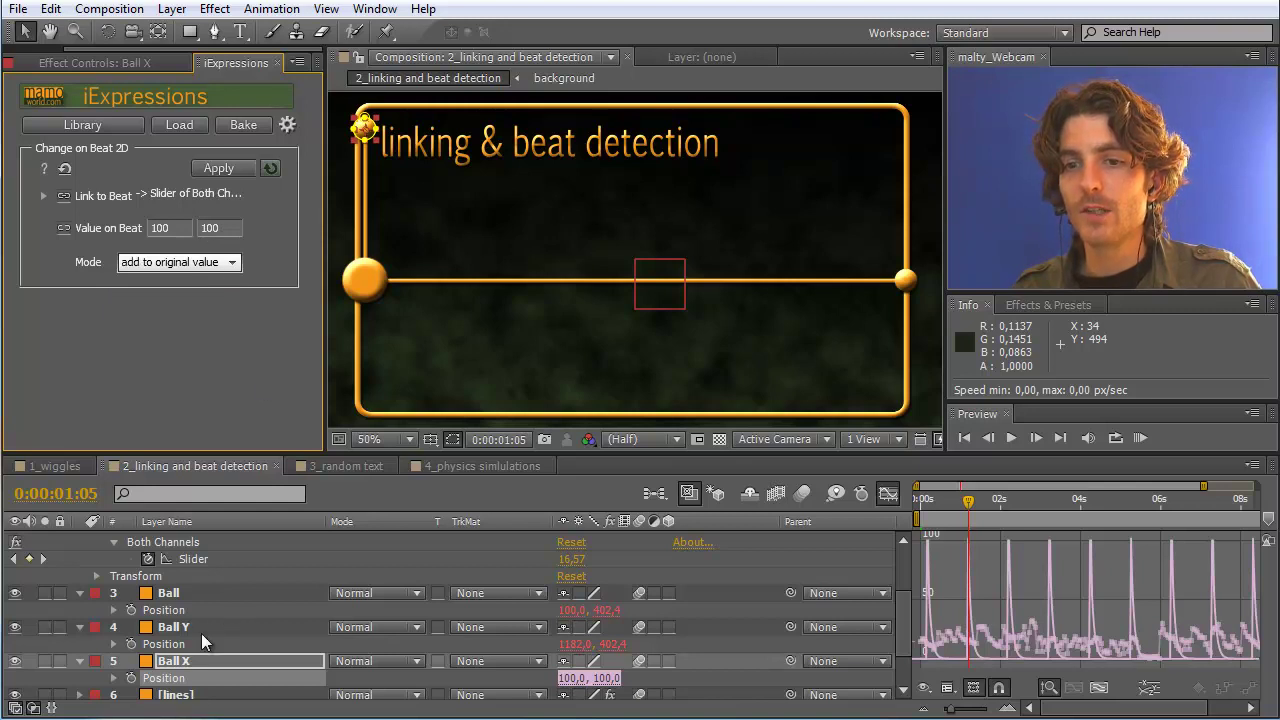
left_click(174, 665)
left_click(218, 169)
left_click(270, 168)
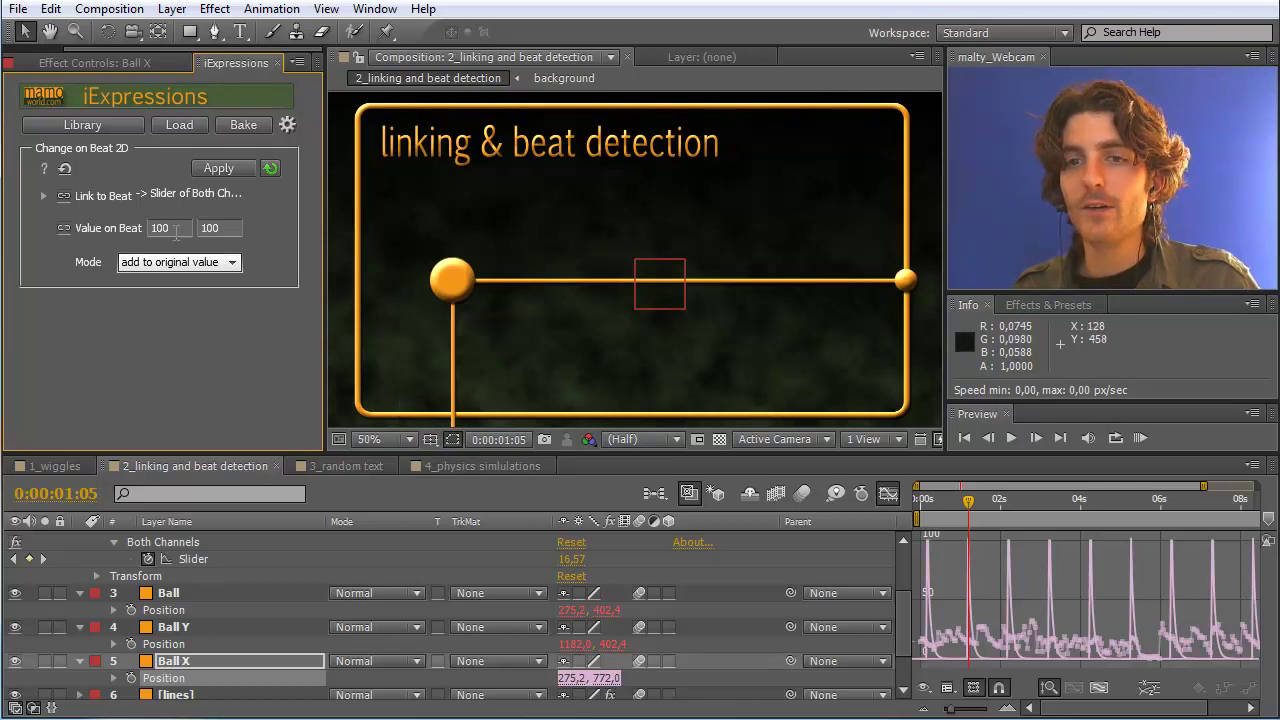
Set Value on Beat to 700 horizontally and 0 vertically for Ball X
left_click(220, 229)
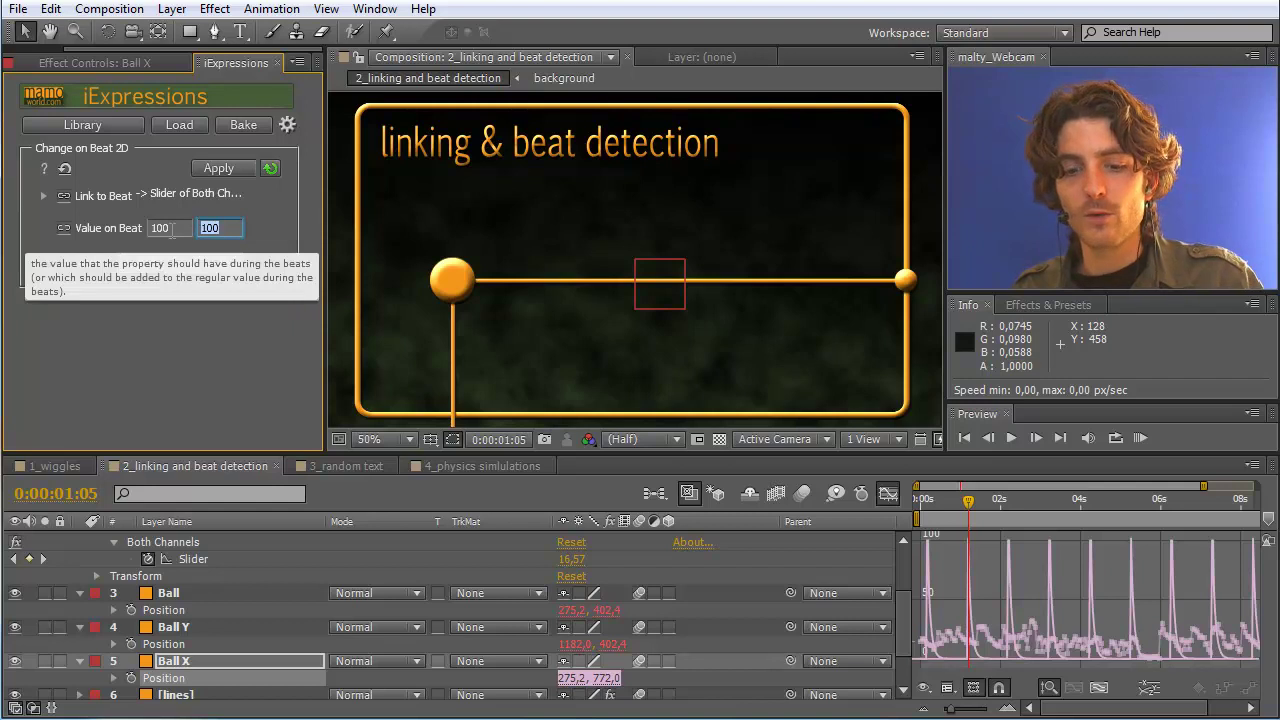
type("0")
key("Return")
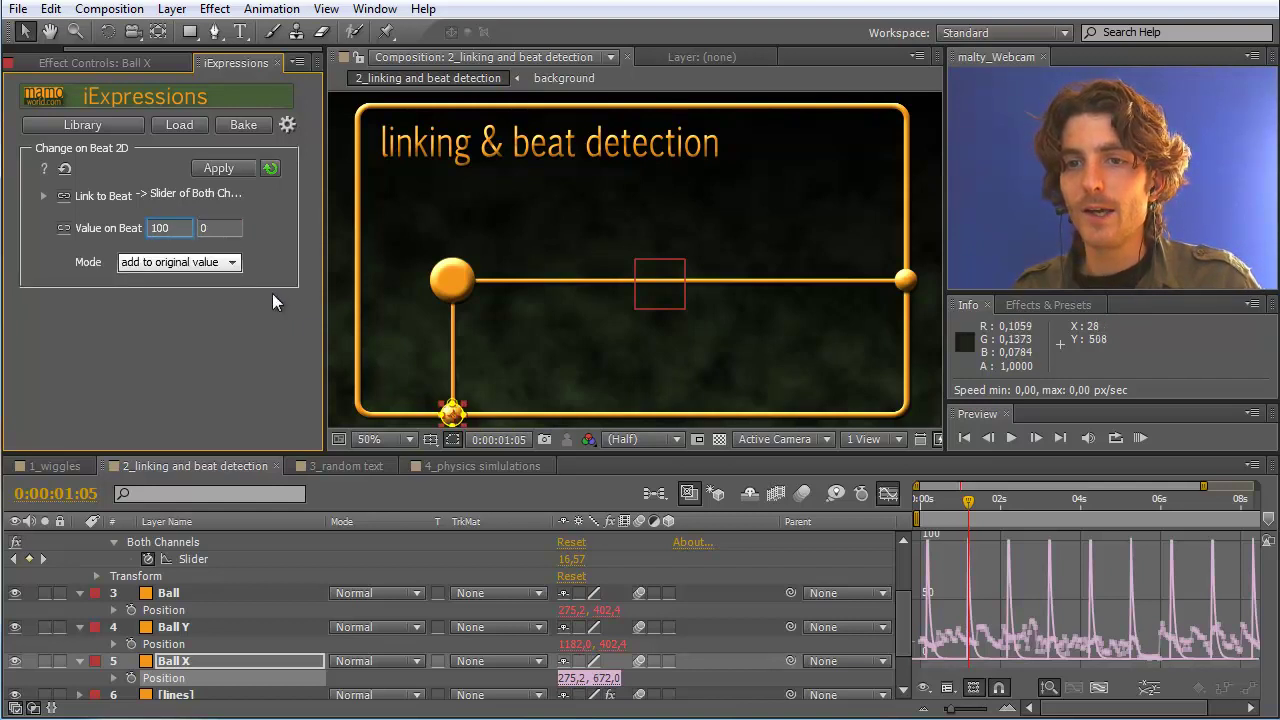
left_click(179, 229)
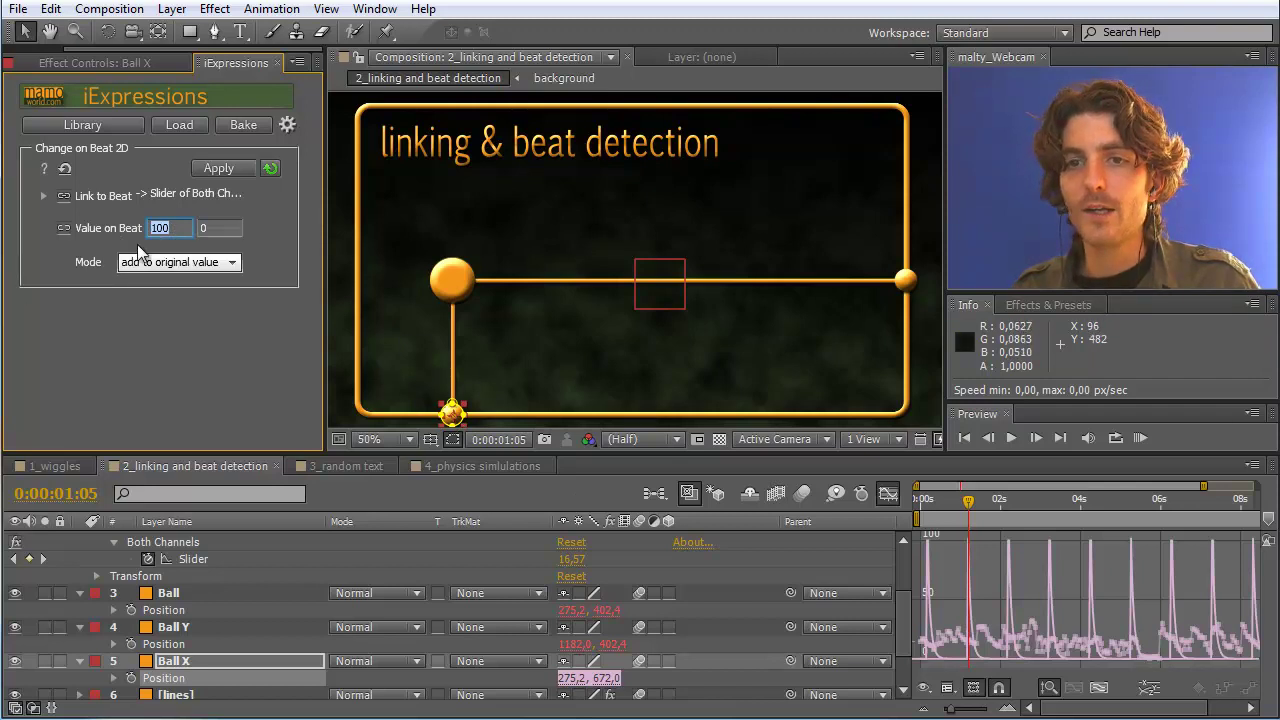
type("700")
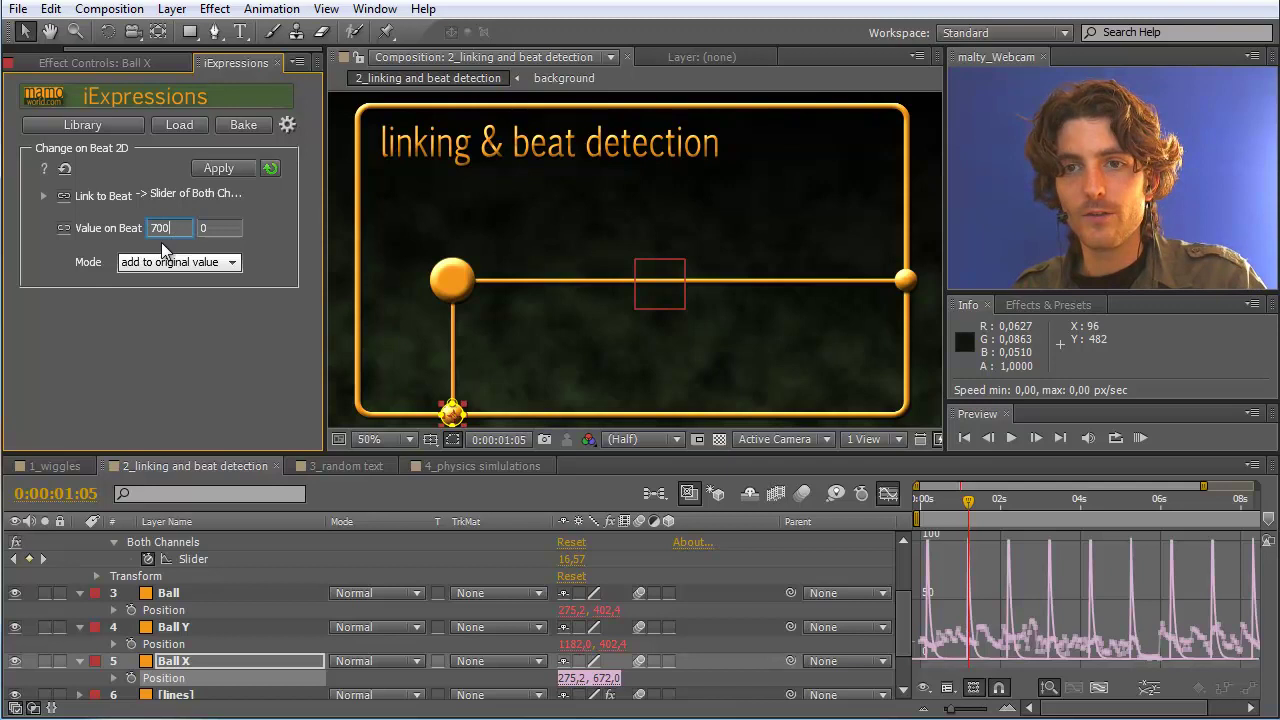
left_click(213, 229)
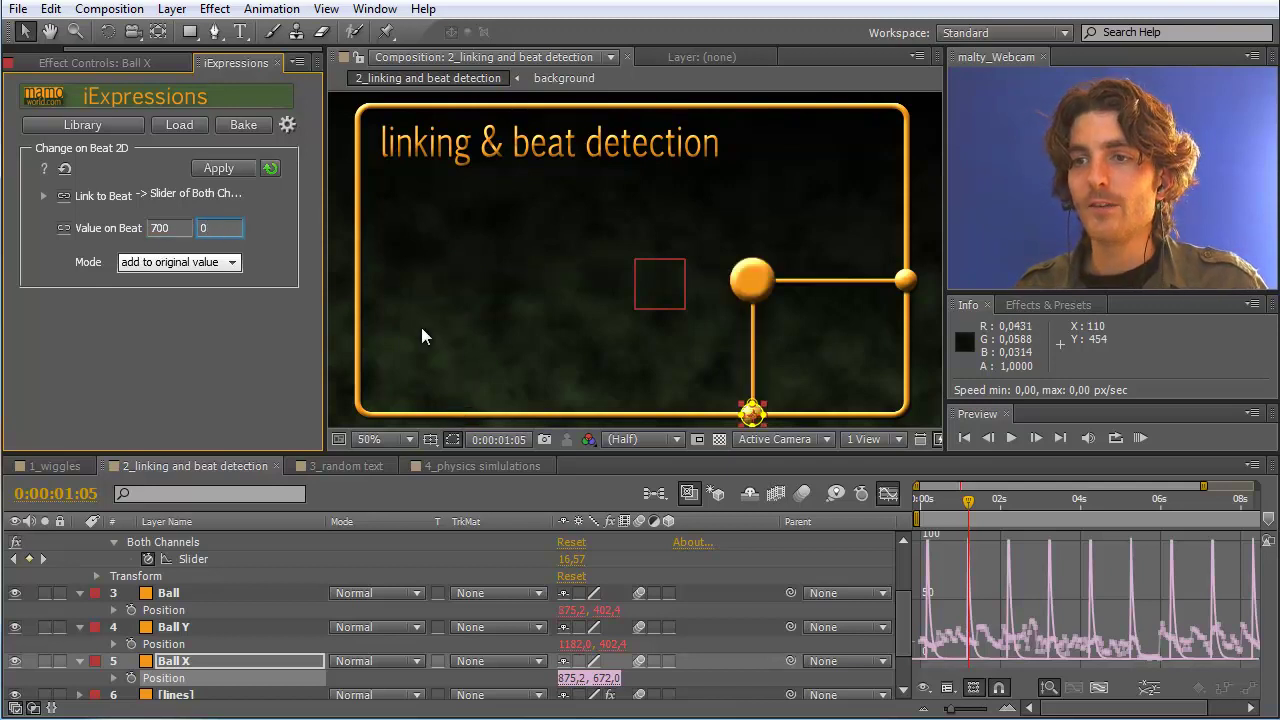
Play a RAM preview of the beat-driven motion and scrub the current time to 0:00:02:08
left_click(1141, 437)
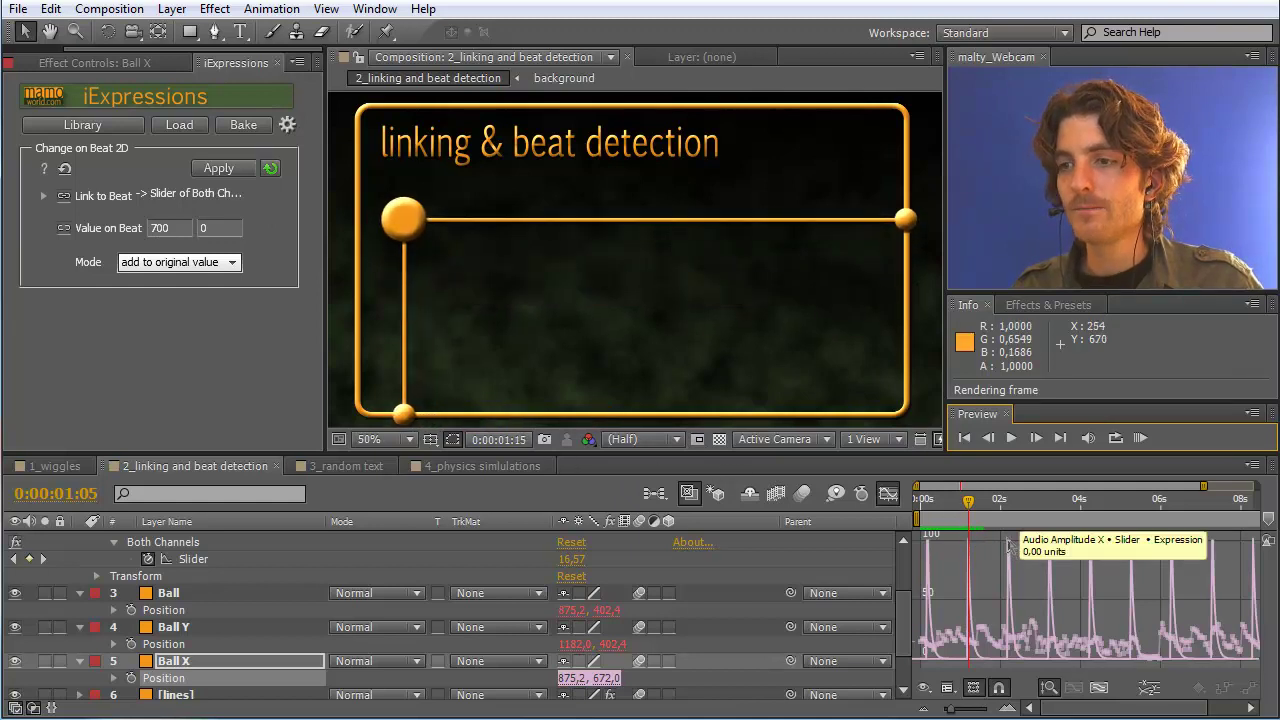
left_click(1144, 441)
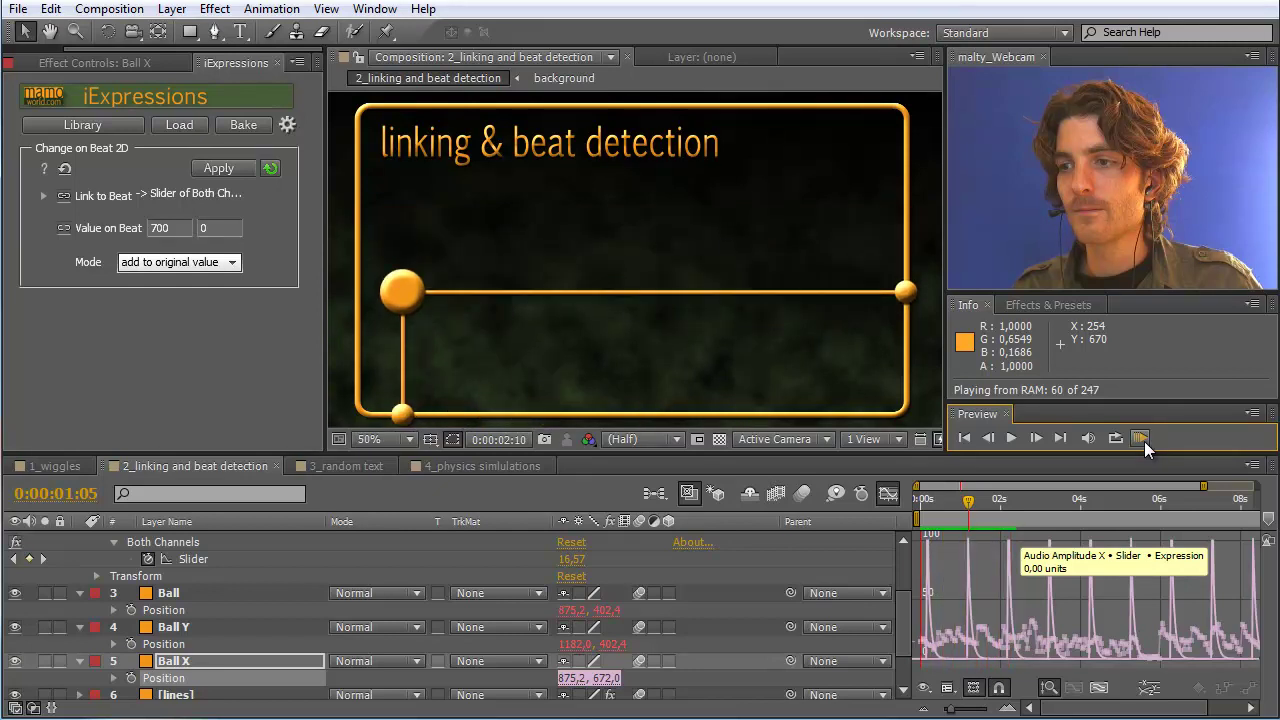
left_click(1139, 437)
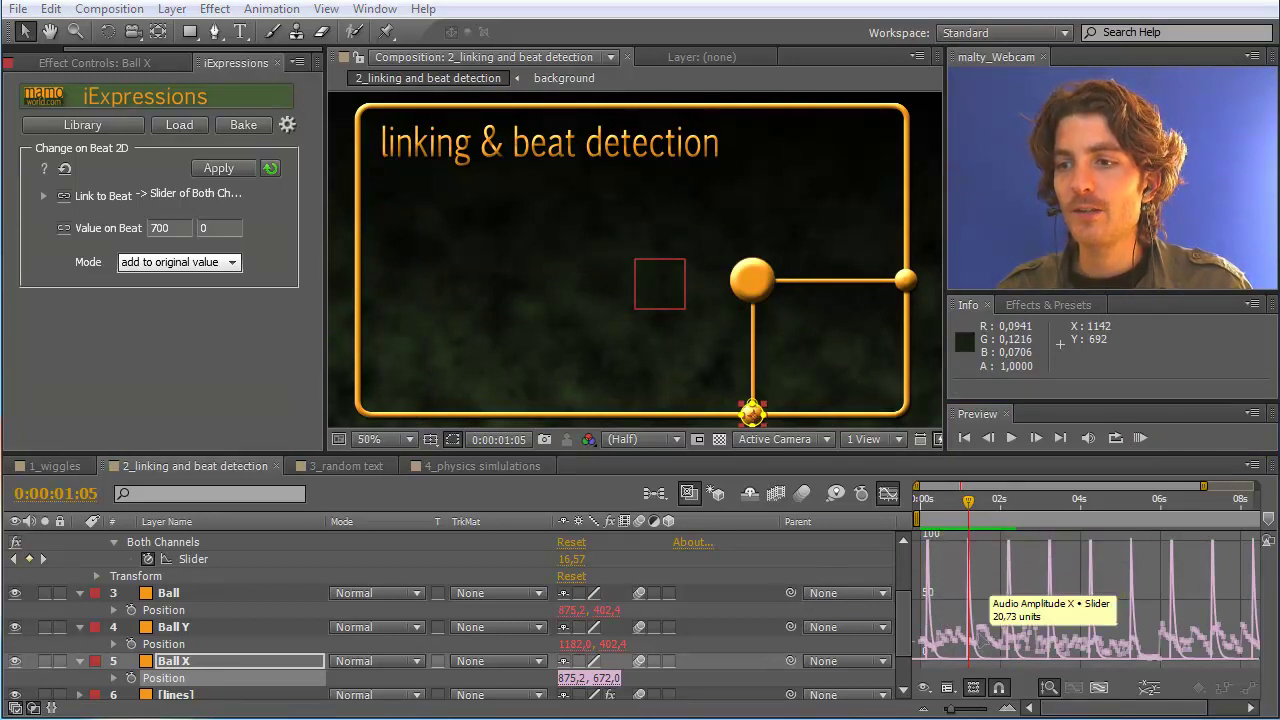
left_click_drag(964, 505, 978, 510)
left_click_drag(995, 510, 1013, 510)
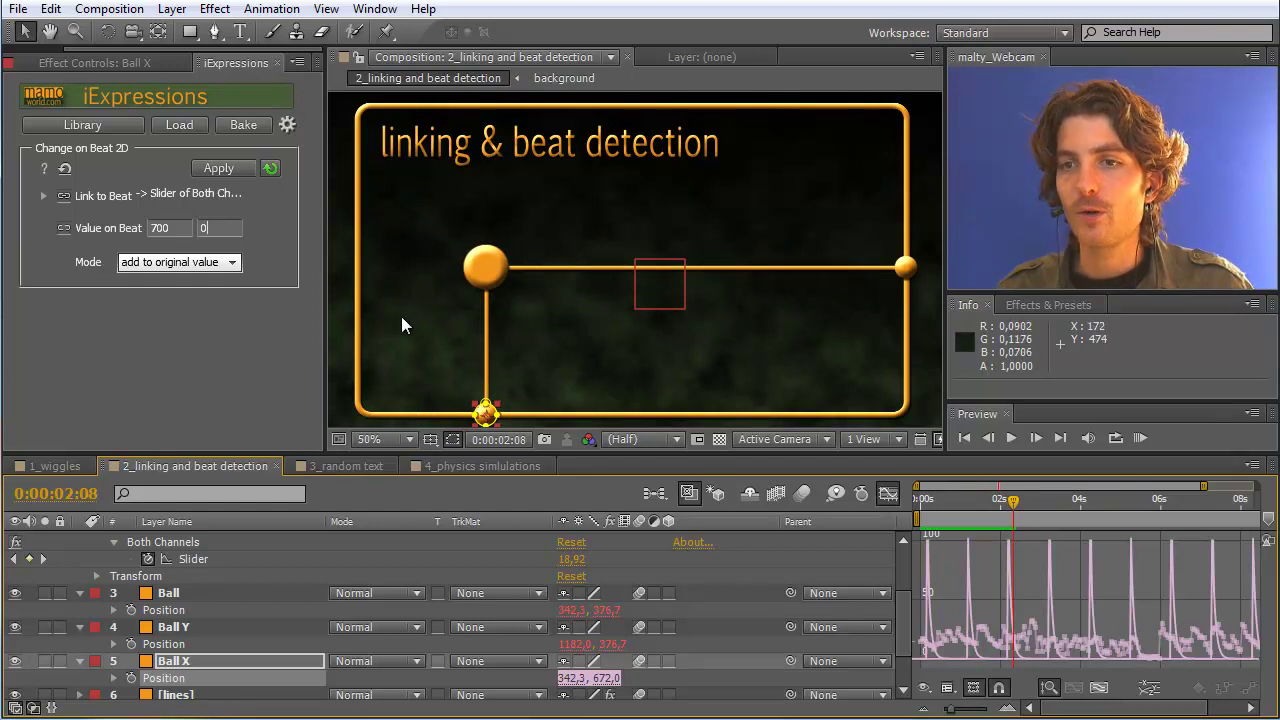
Scrub the current time across the beat at 0:00:01:06 to 0:00:01:12 to examine how Ball X follows the beat curve
left_click_drag(1012, 500, 969, 500)
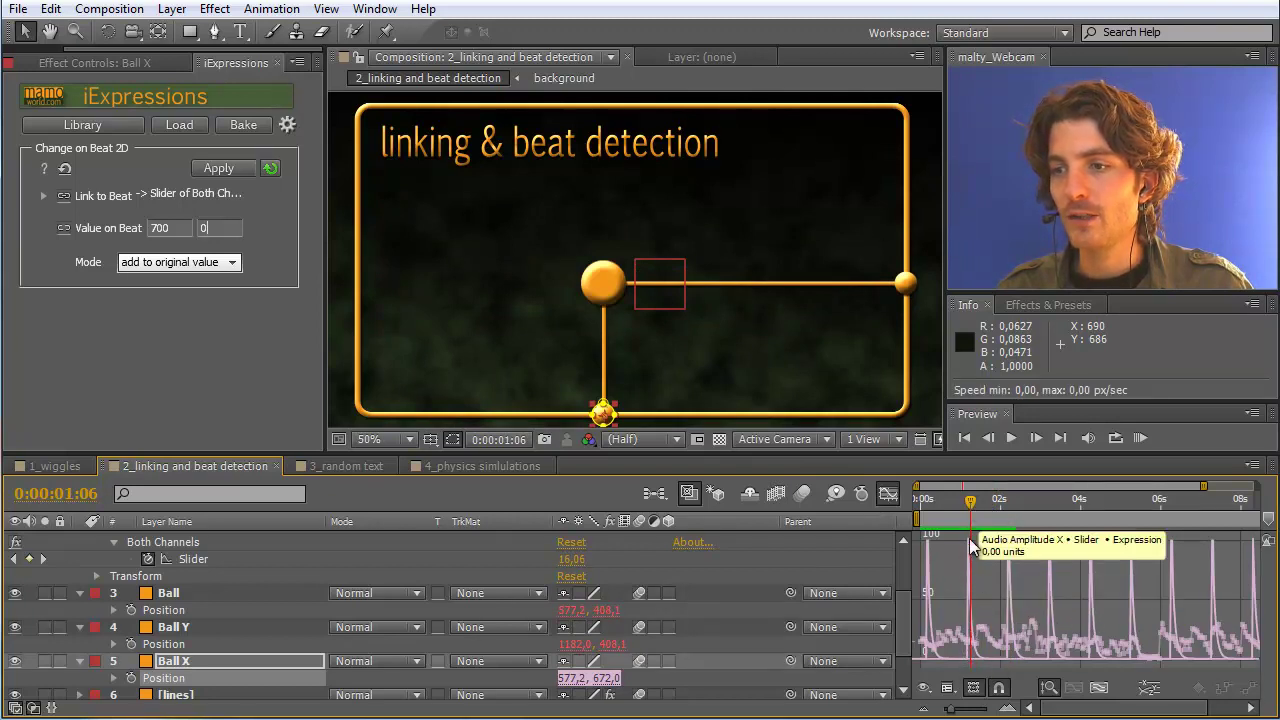
left_click_drag(950, 709, 969, 712)
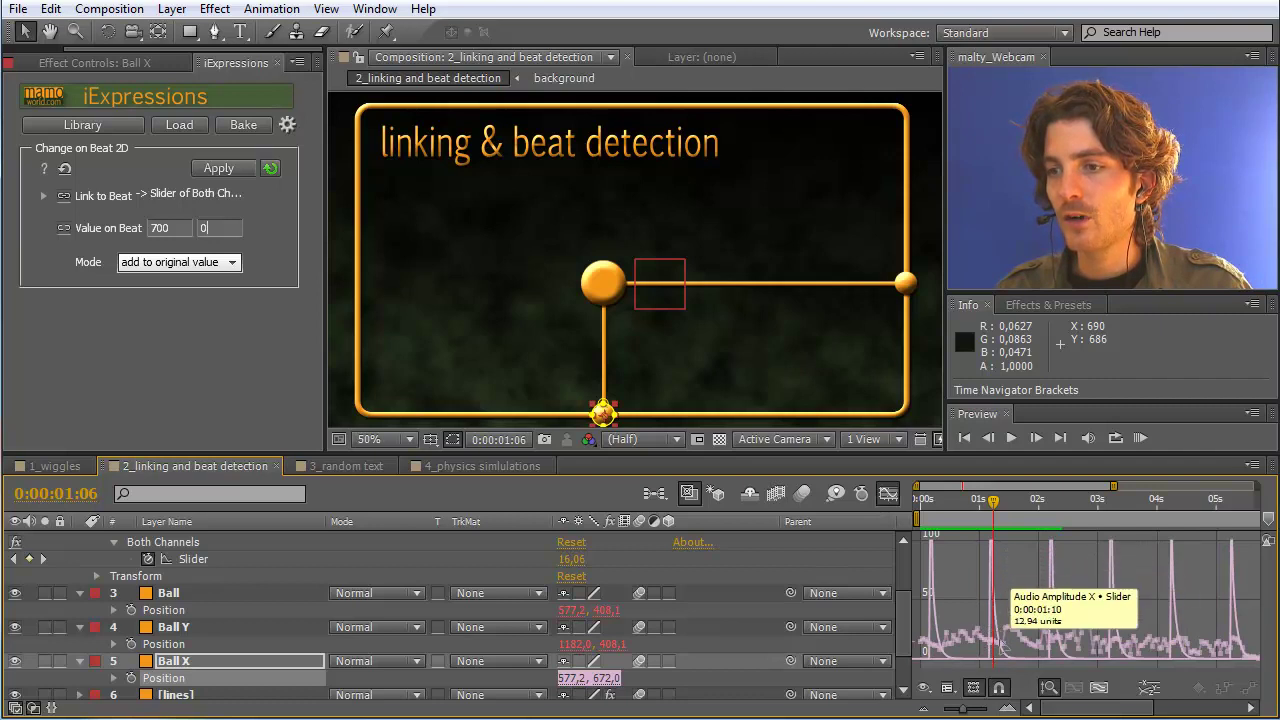
left_click_drag(995, 508, 1010, 511)
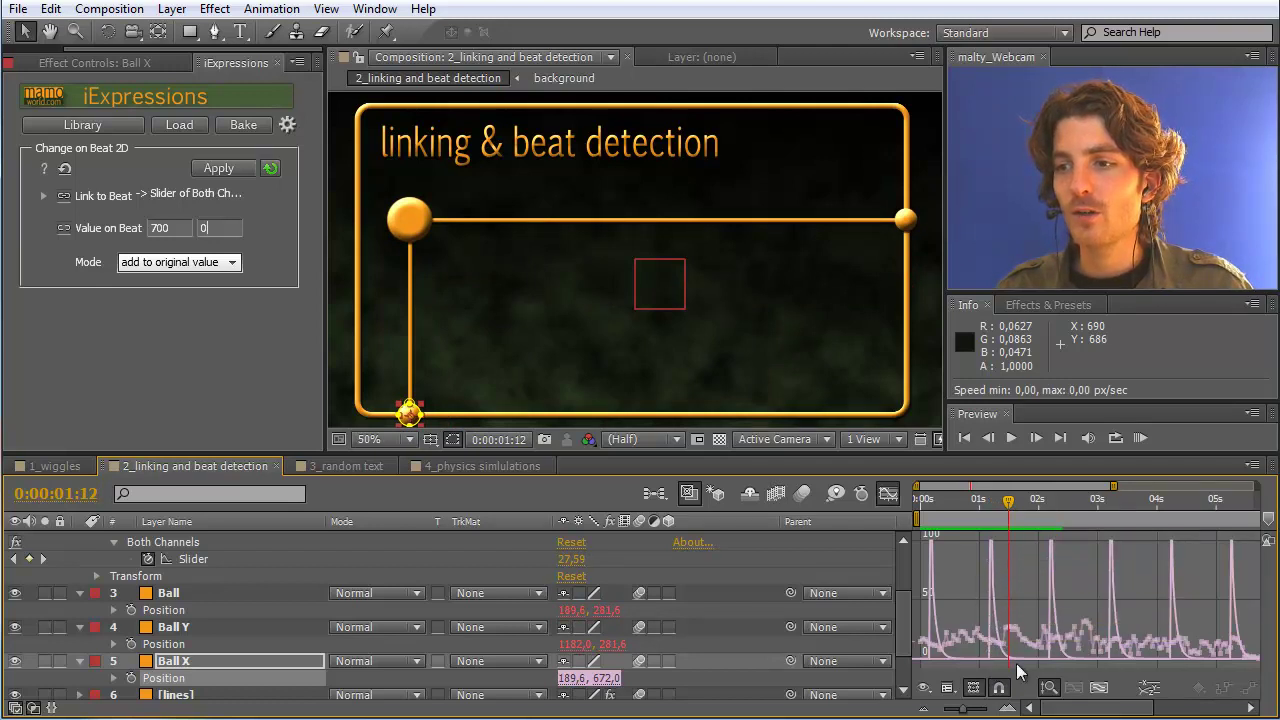
Load the Beat Detector from Marker iExpression from the Slider of Audio Amplitude X's Both Channels effect
scroll(496, 596, "up", 3)
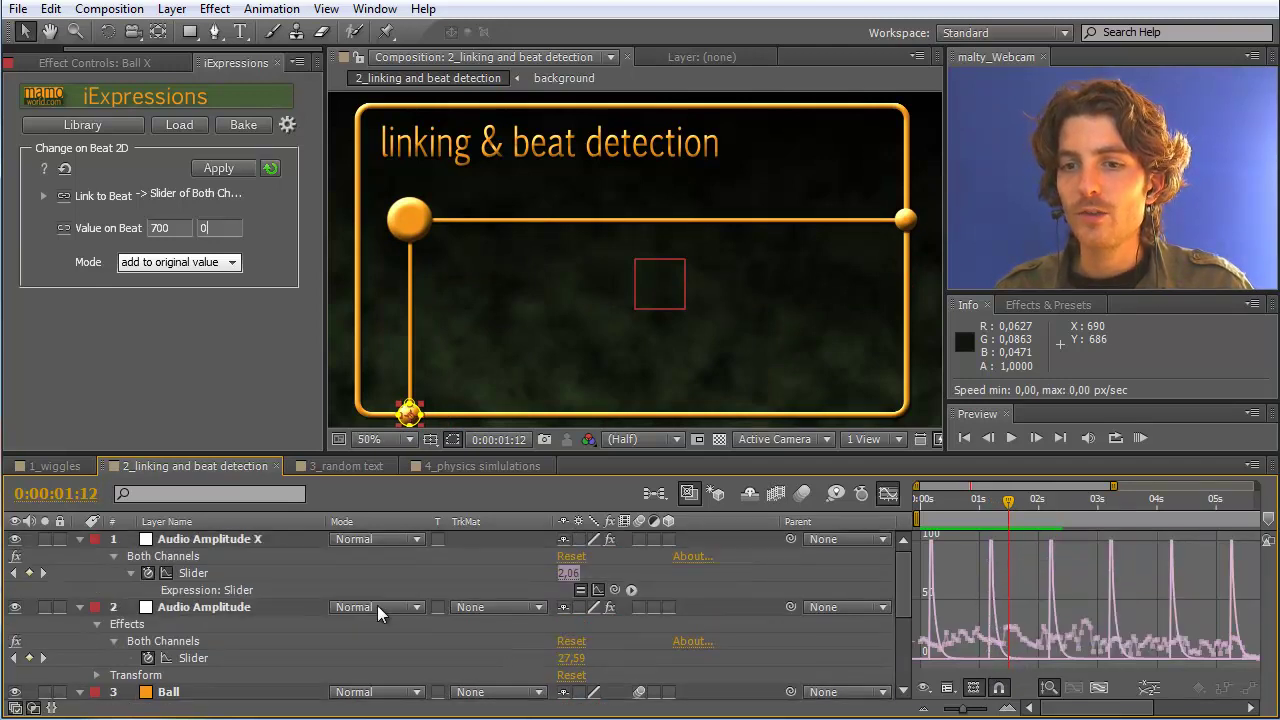
left_click(198, 584)
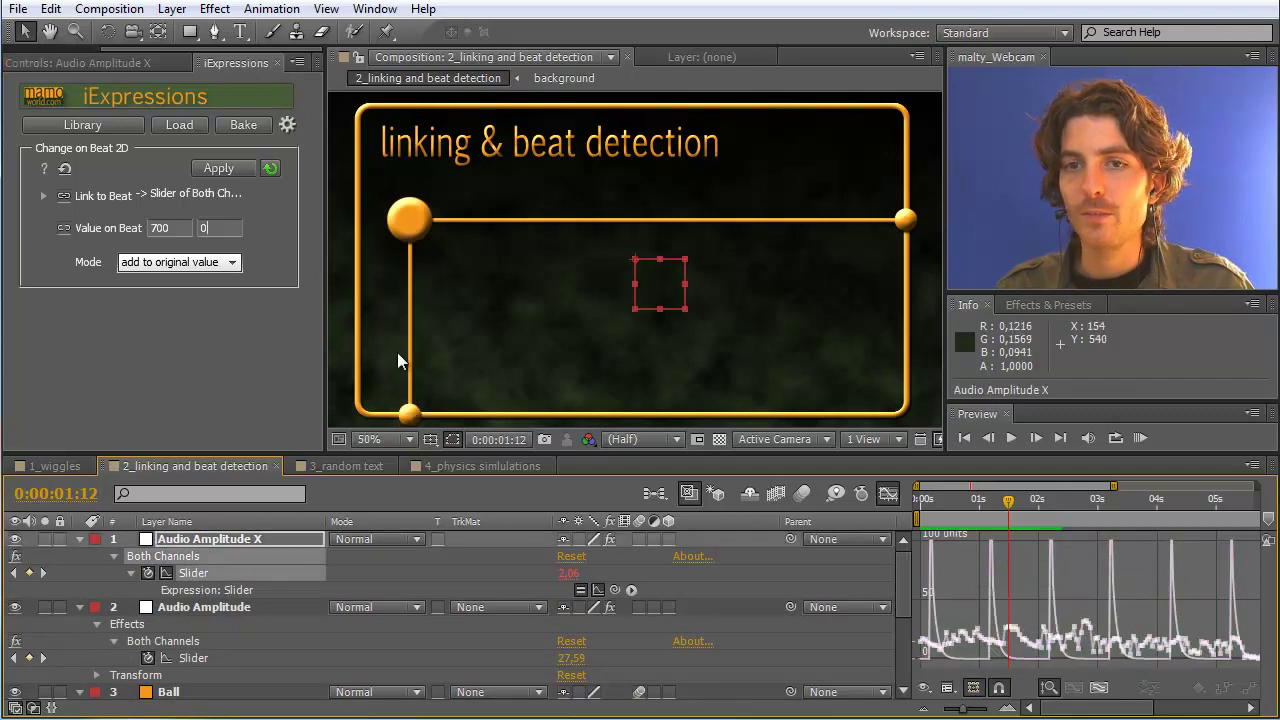
left_click(183, 572)
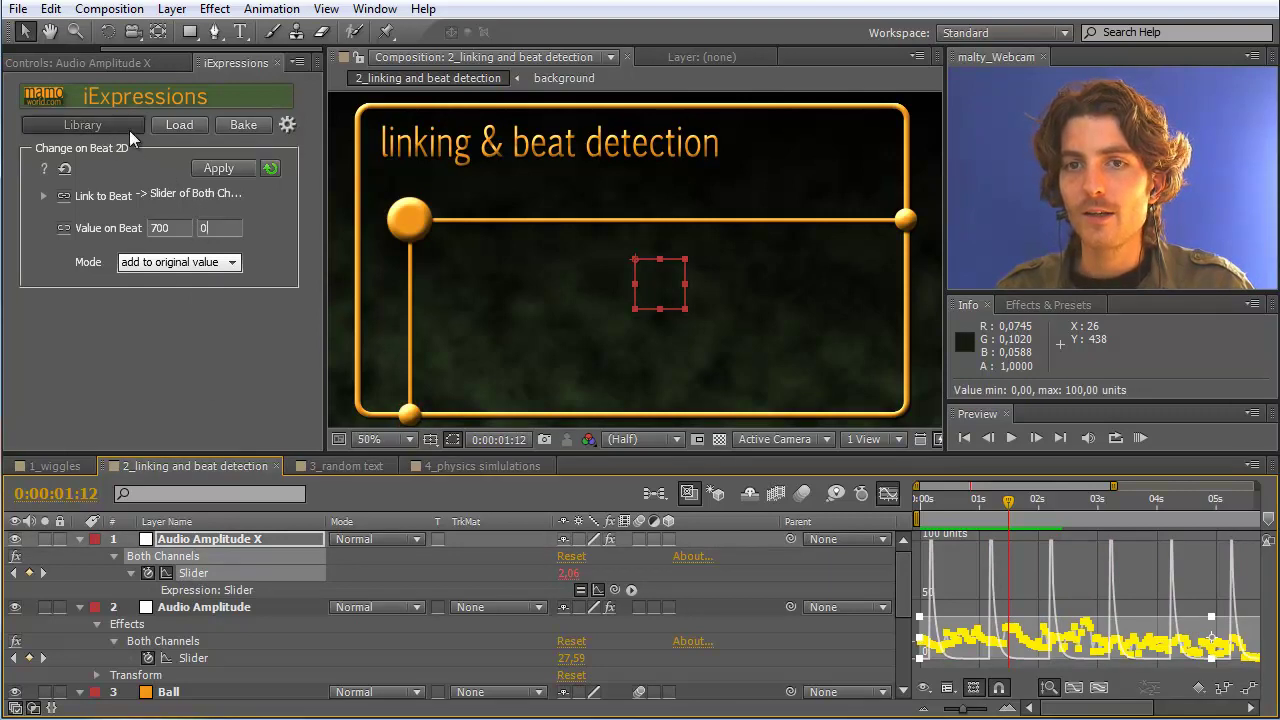
left_click(174, 123)
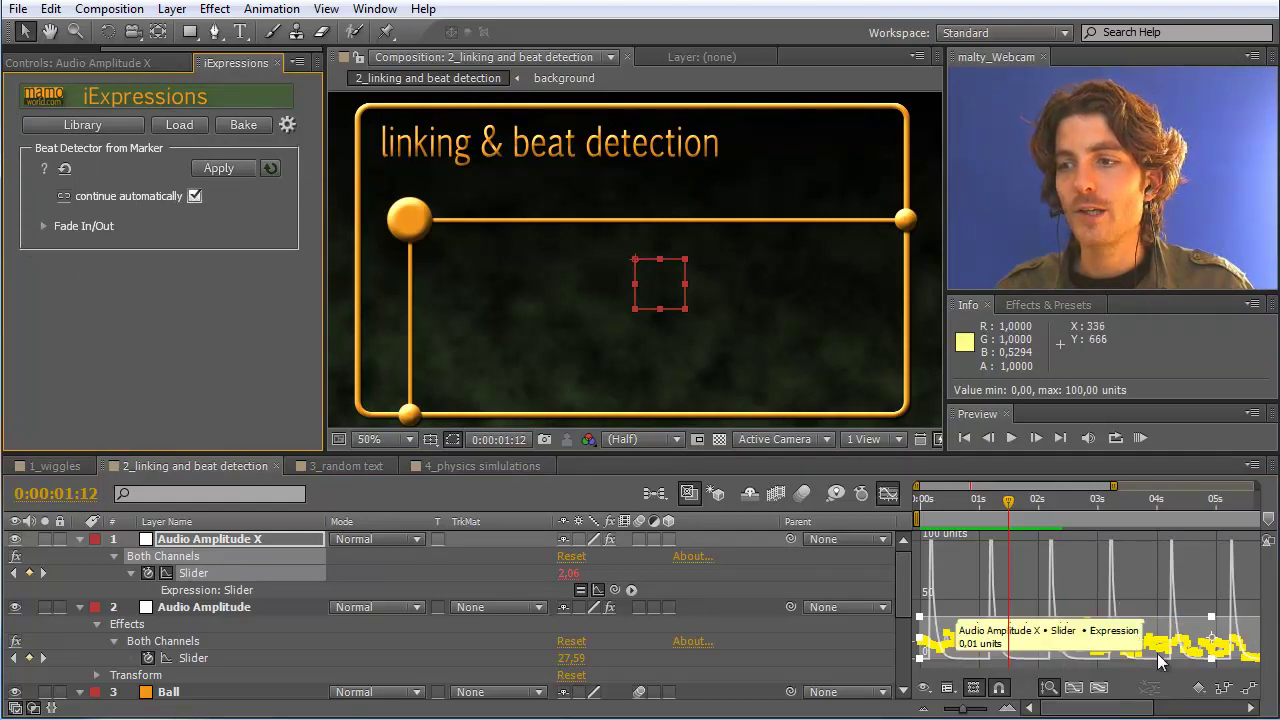
Set the beat detector's Fade In Duration to 10 and reapply it to Audio Amplitude X's Slider
left_click(44, 226)
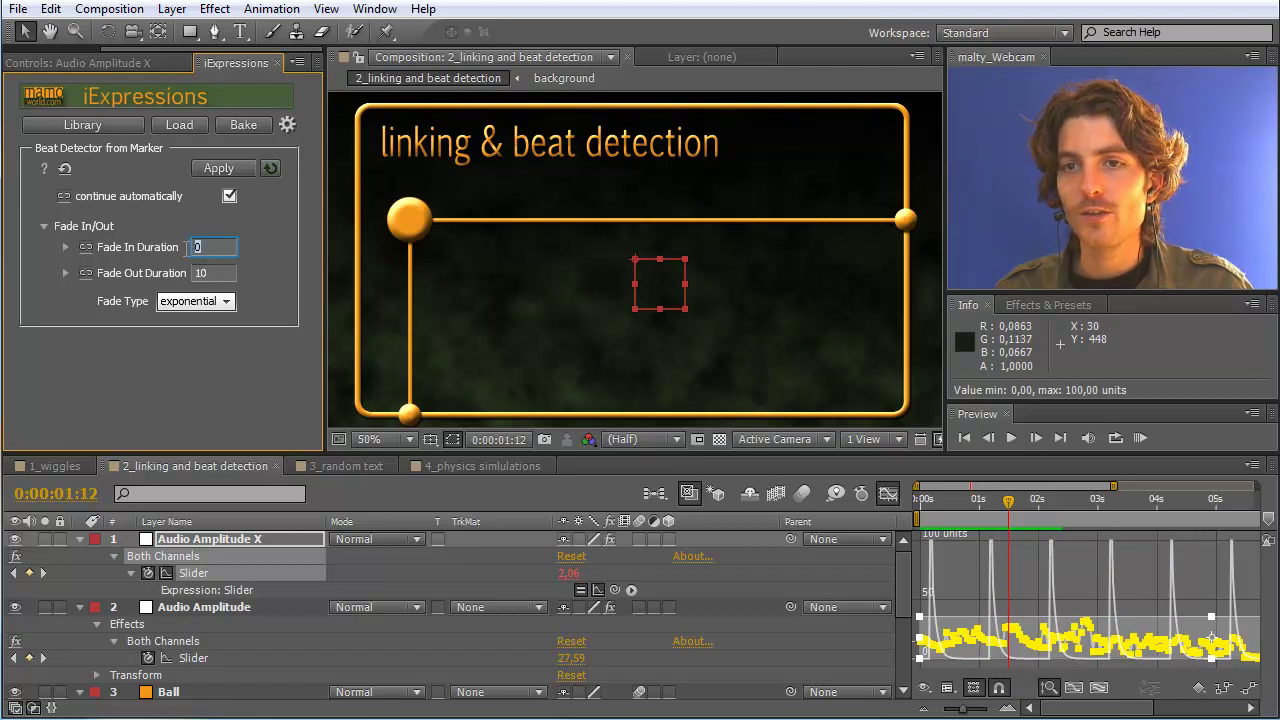
type("10")
key("Return")
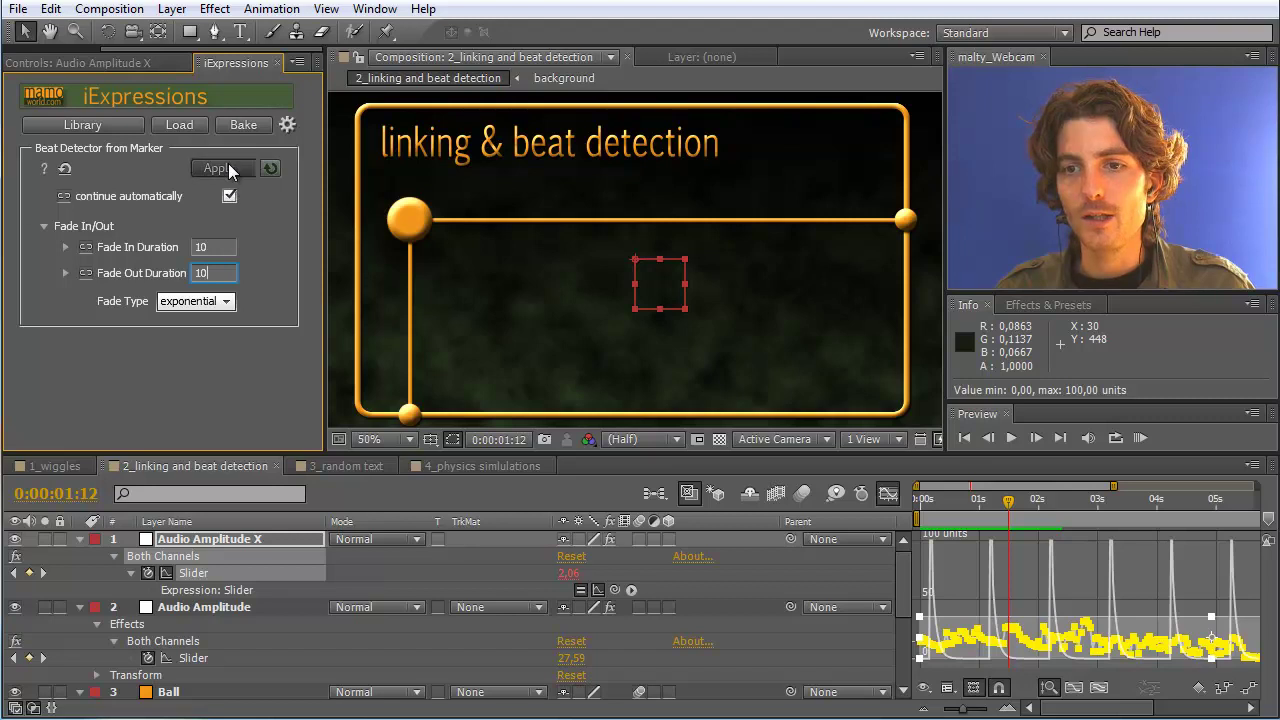
left_click(228, 167)
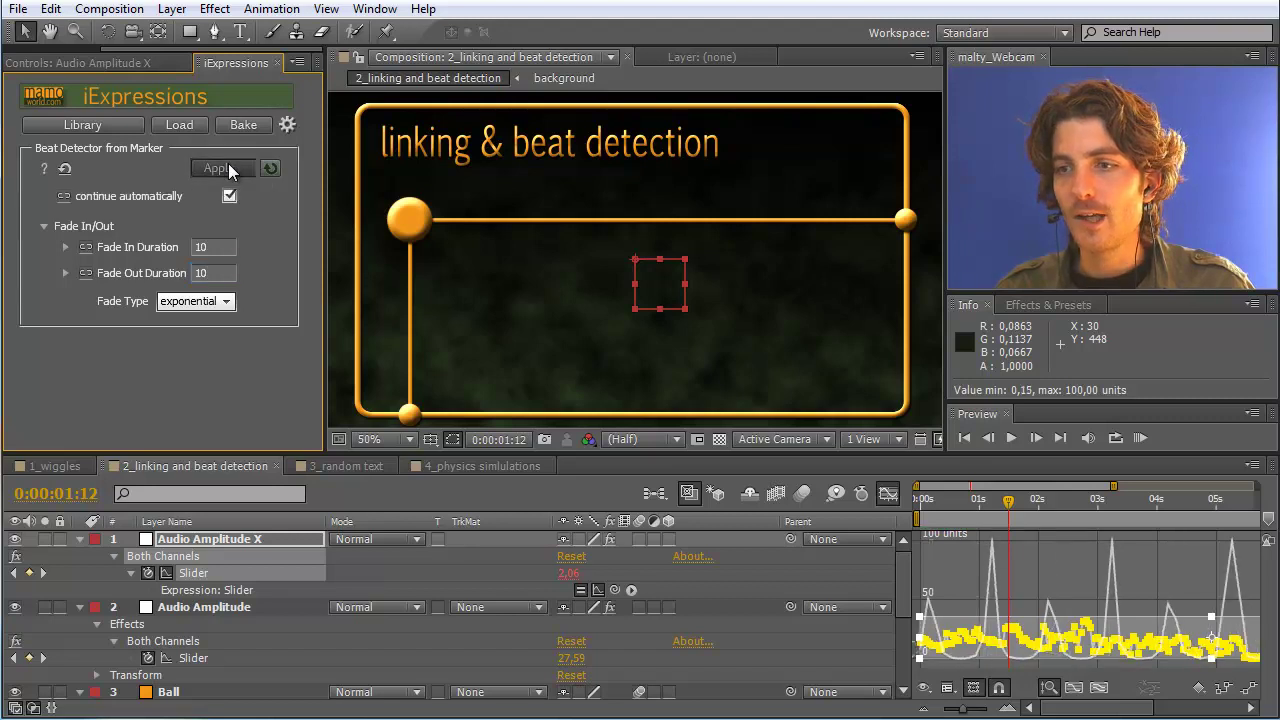
Turn on automatic updating for the beat detector and move the current time to 0:00:01:11
left_click(270, 169)
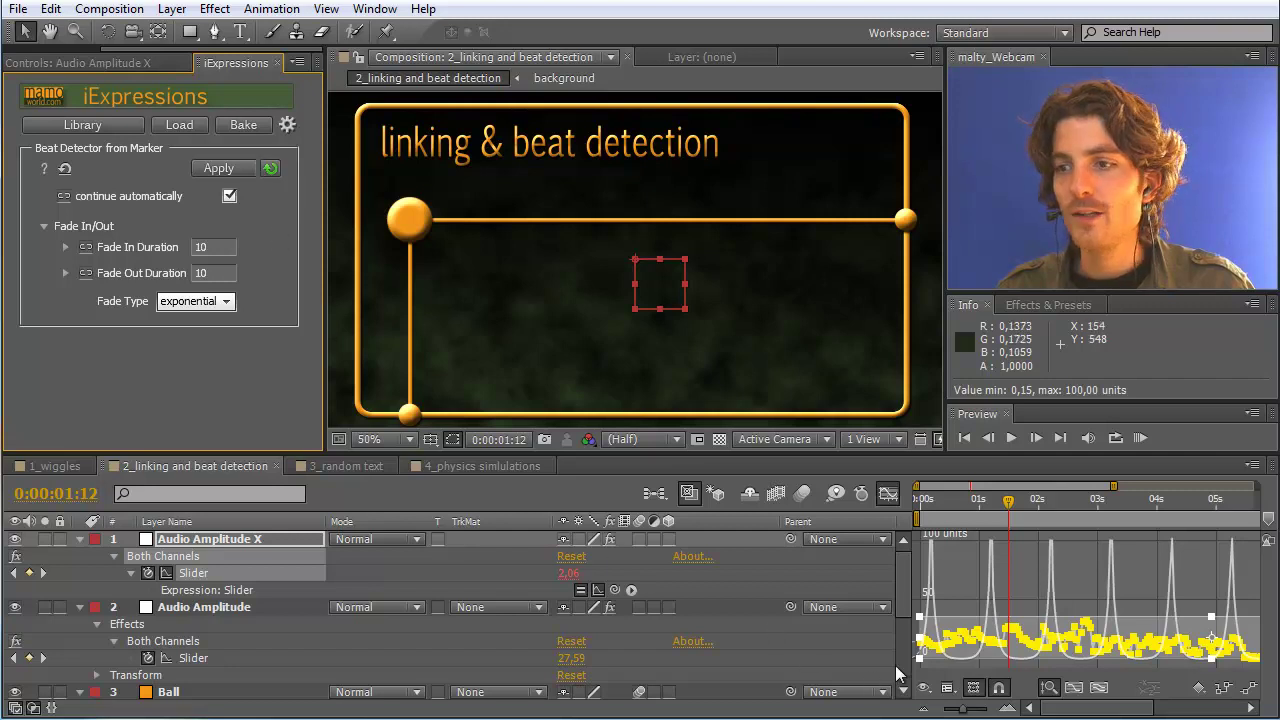
mouse_move(968, 660)
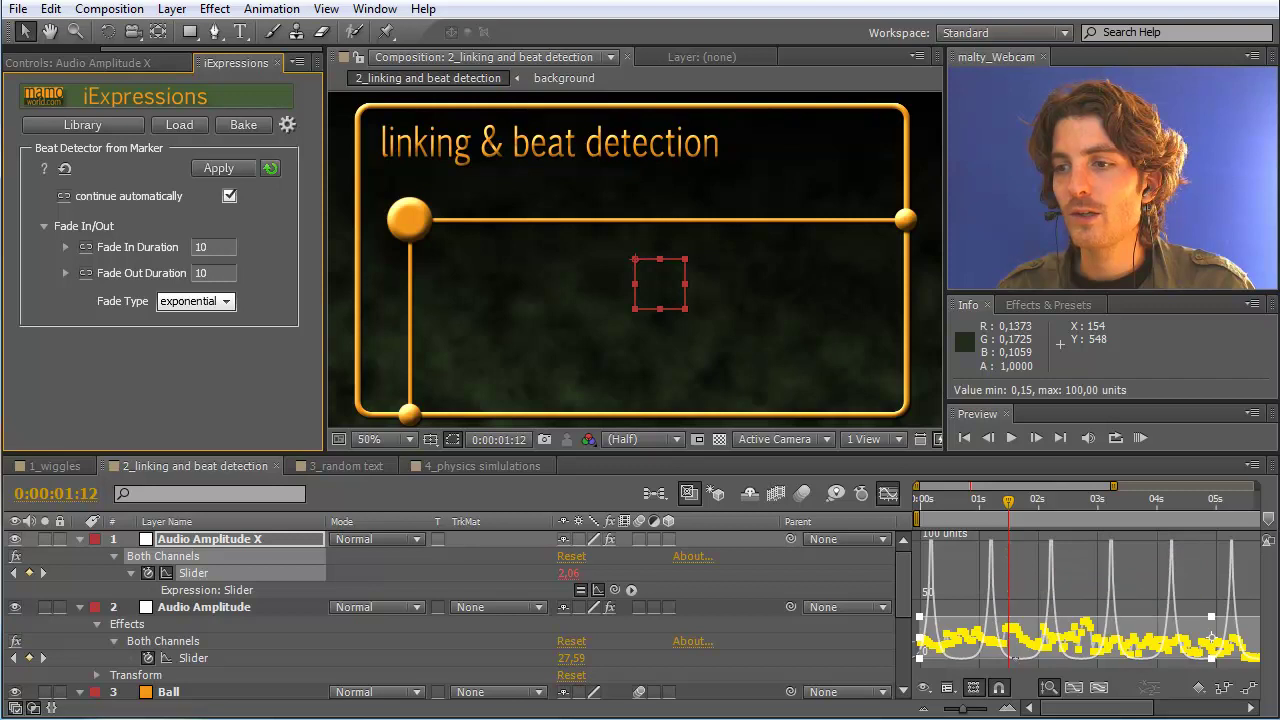
mouse_move(1006, 511)
left_mouse_down()
mouse_move(977, 513)
mouse_move(1005, 515)
left_mouse_up()
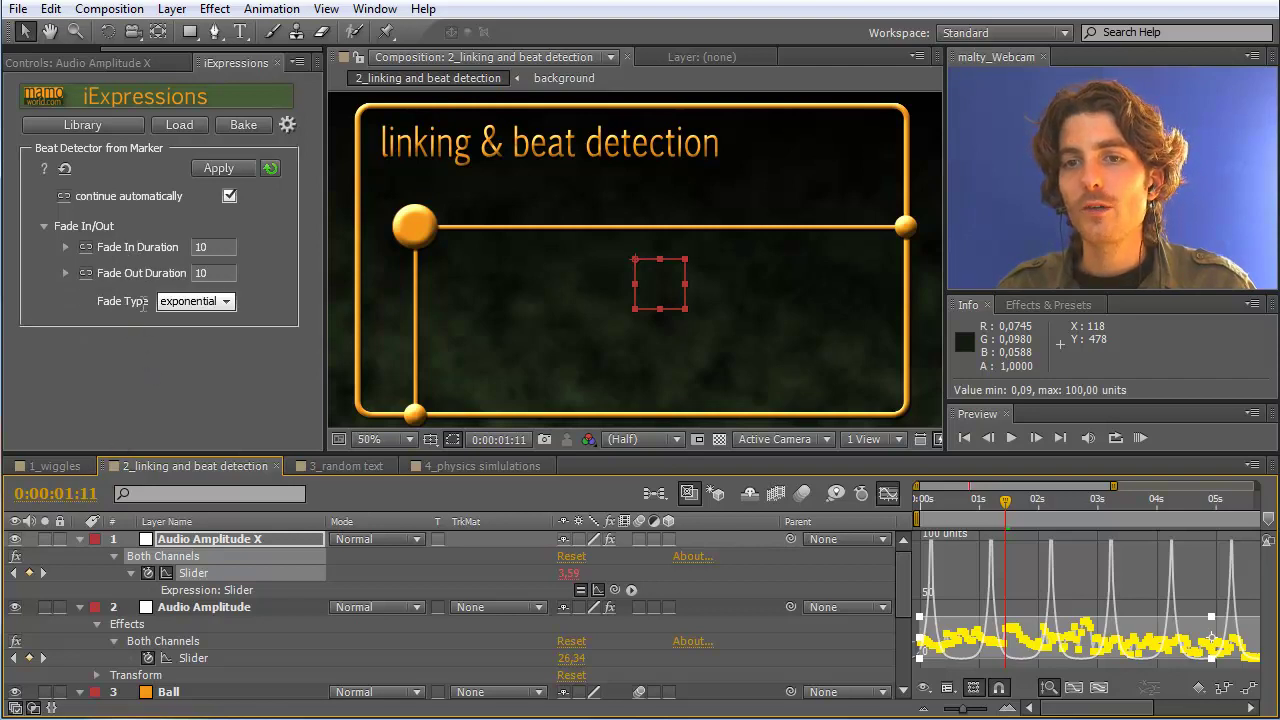
Try the linear fade type while scrubbing to 0:00:01:16, and restore the exponential fade type
left_click(226, 302)
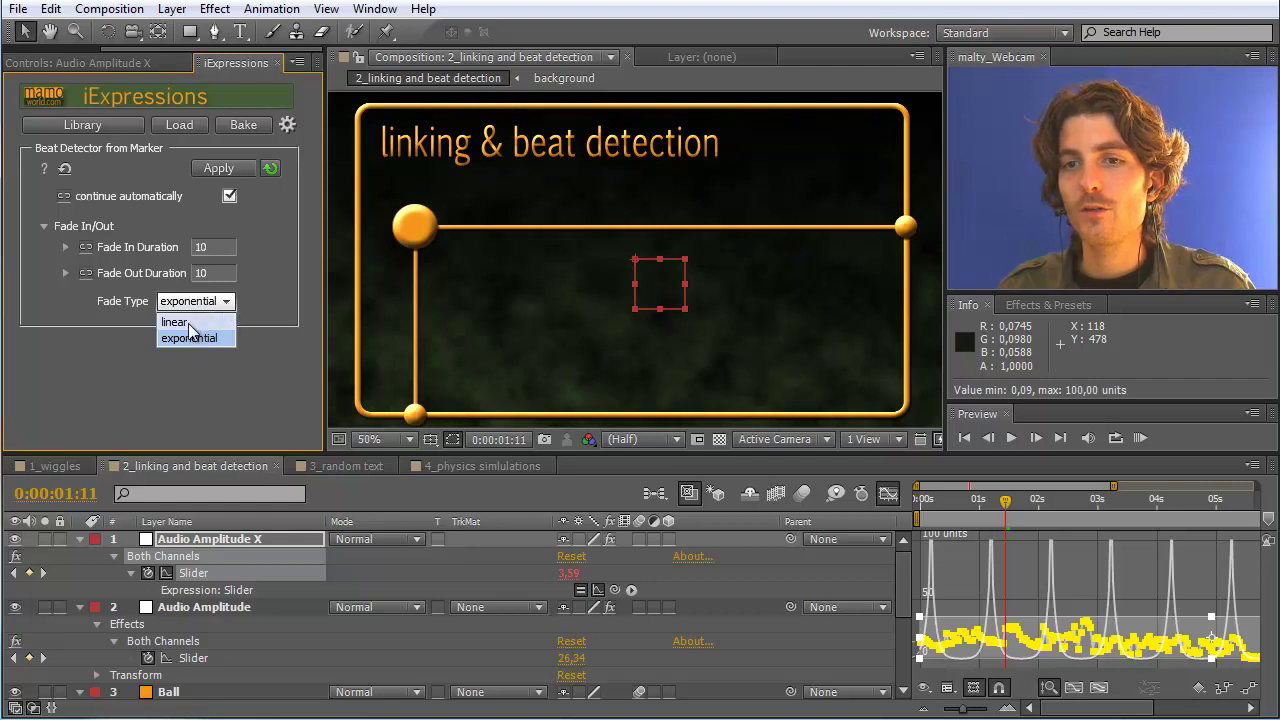
left_click(186, 323)
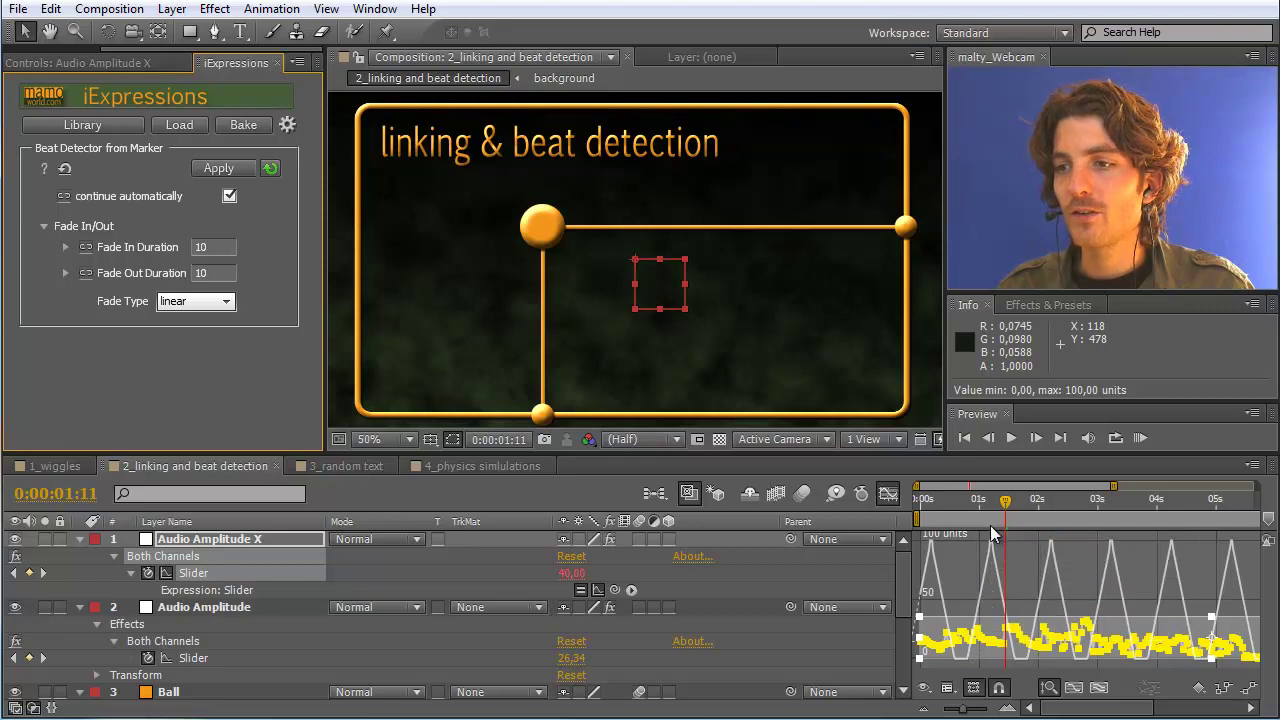
mouse_move(1005, 502)
left_mouse_down()
mouse_move(968, 512)
mouse_move(1016, 514)
left_mouse_up()
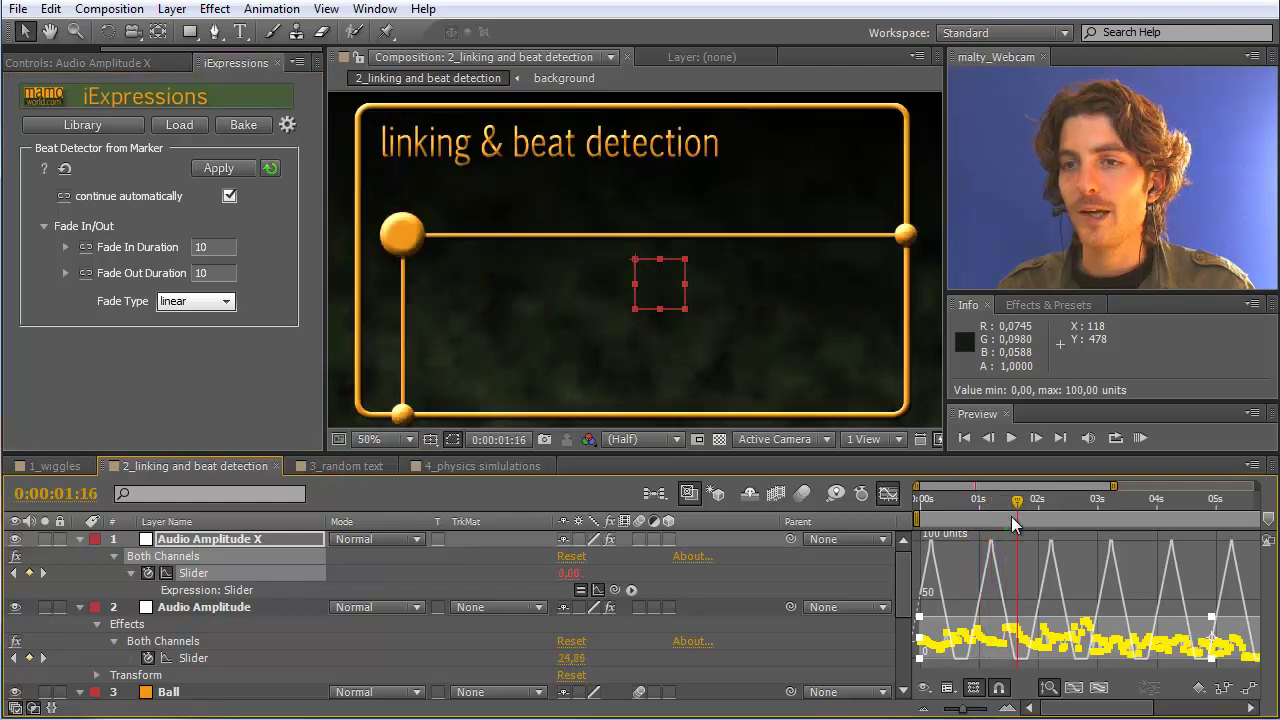
left_click(229, 302)
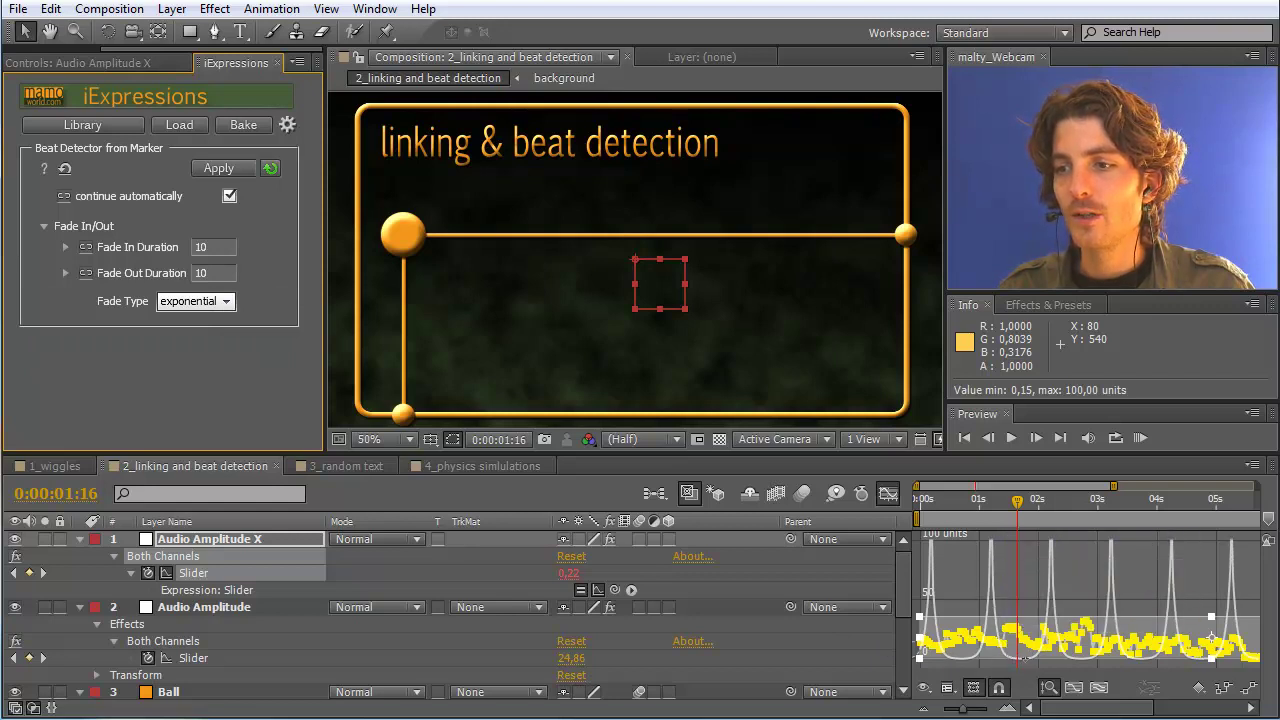
Set the beat detector's Fade Out Duration to 20 on Audio Amplitude X's Slider
left_click(215, 273)
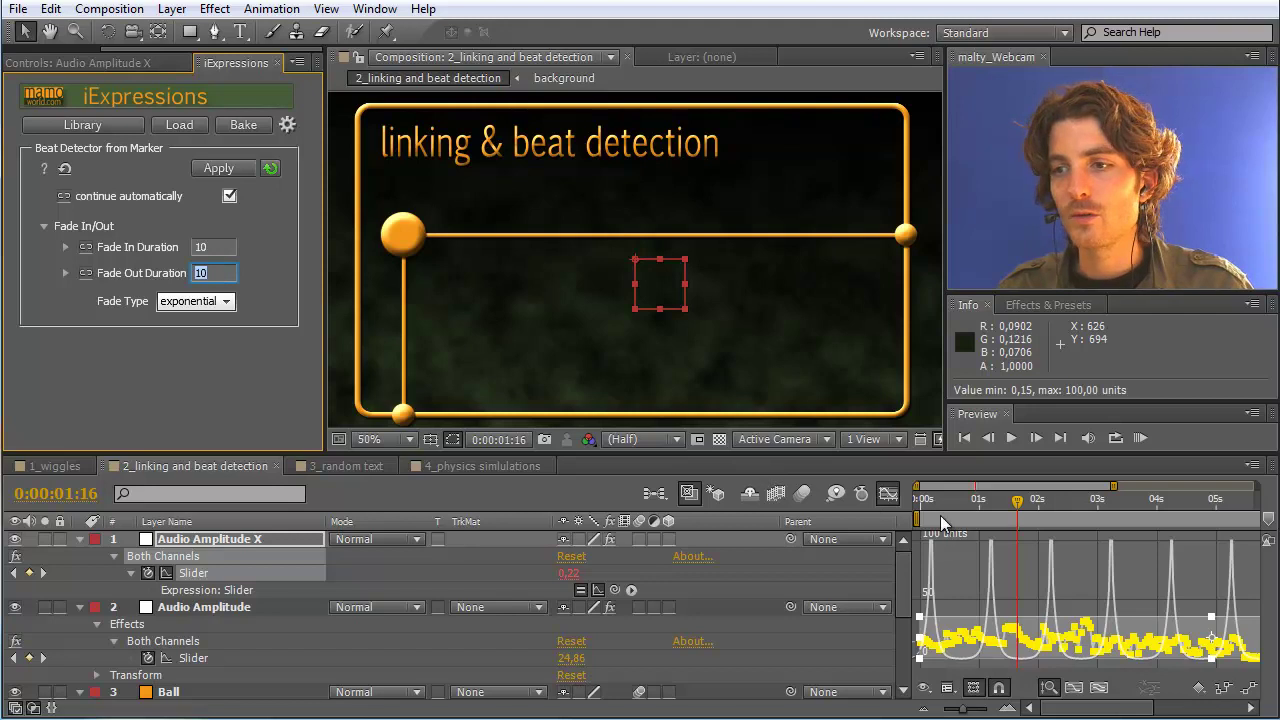
type("20")
left_click(213, 247)
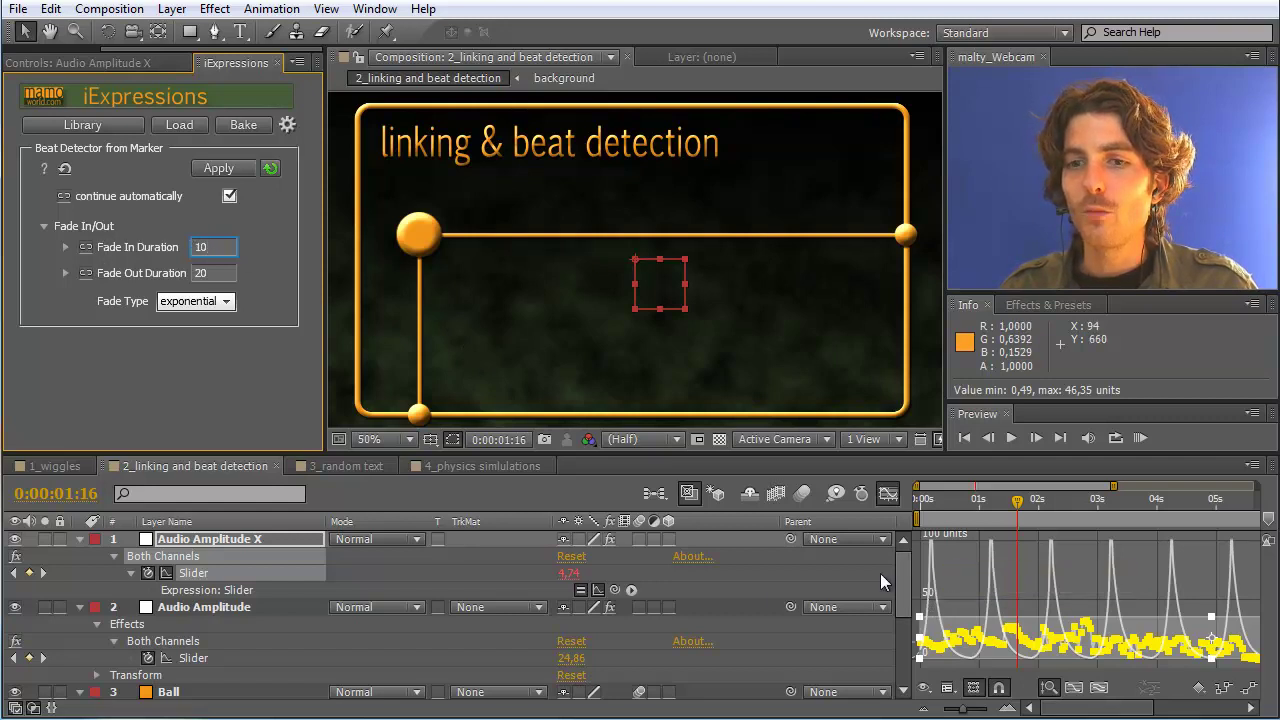
left_click(200, 576)
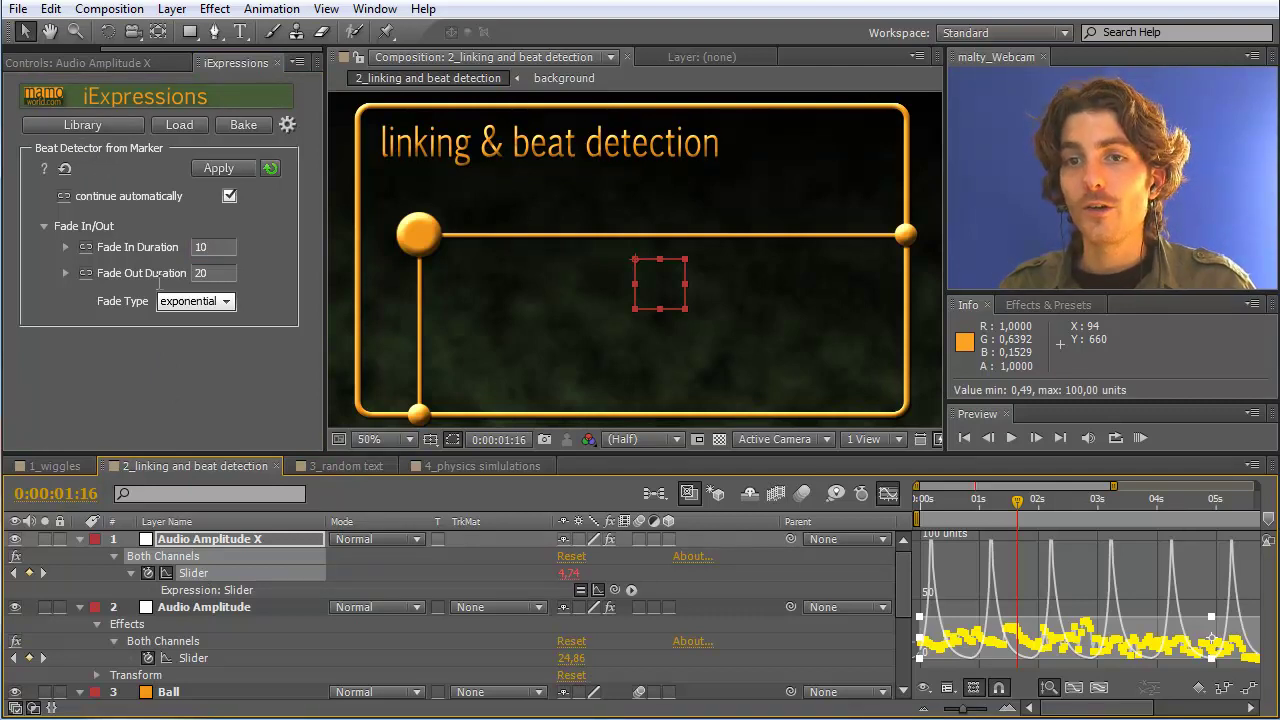
Select the Audio Amplitude layer and examine its audio curve against the marker-based beat peaks
mouse_move(158, 282)
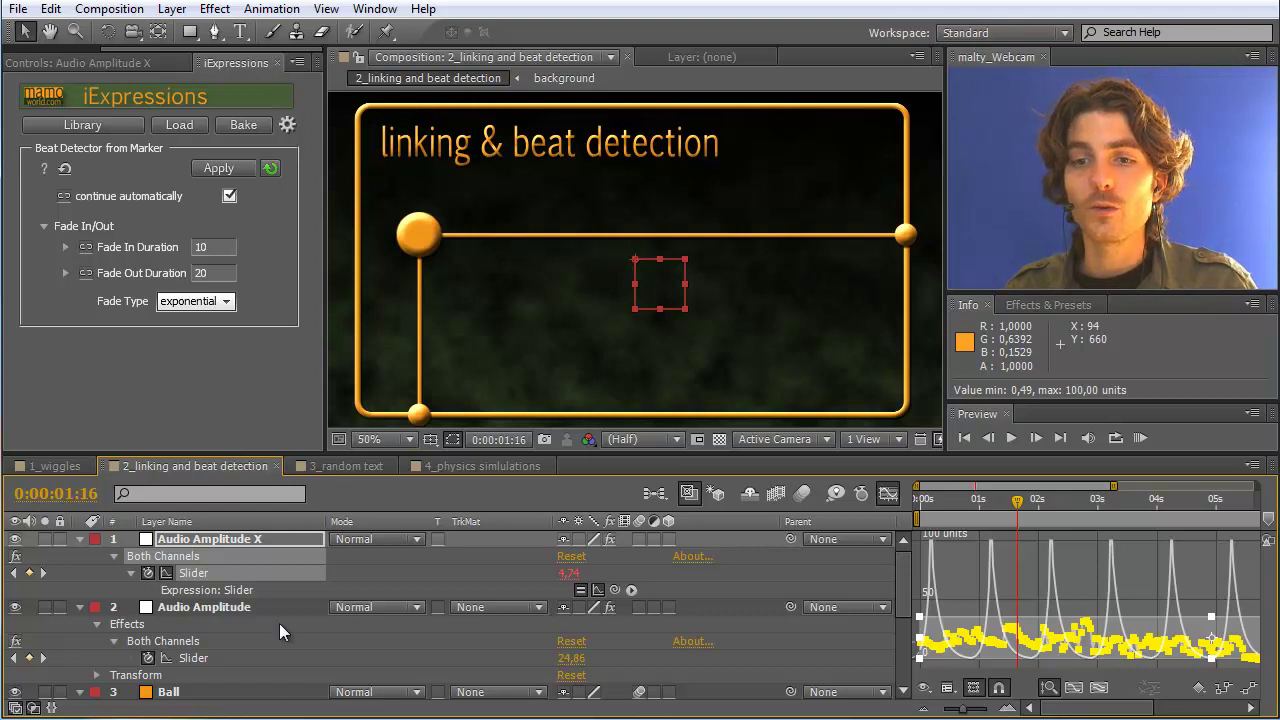
left_click(237, 608)
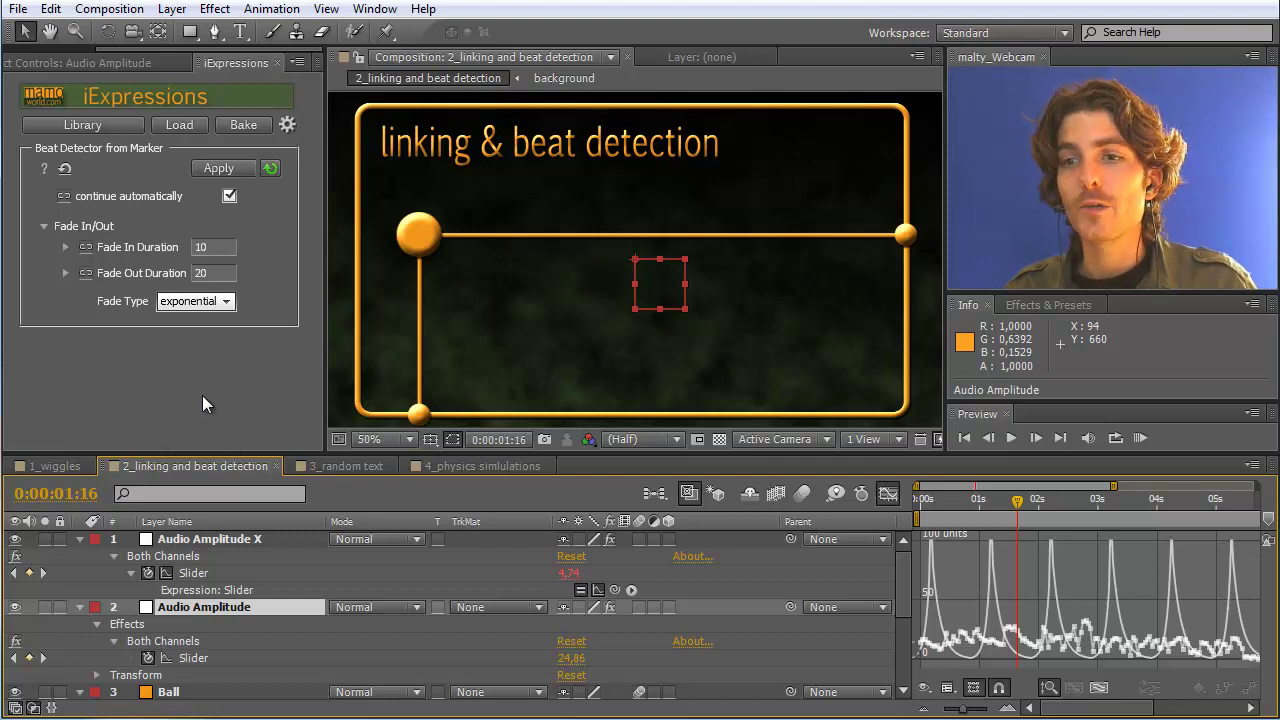
mouse_move(934, 650)
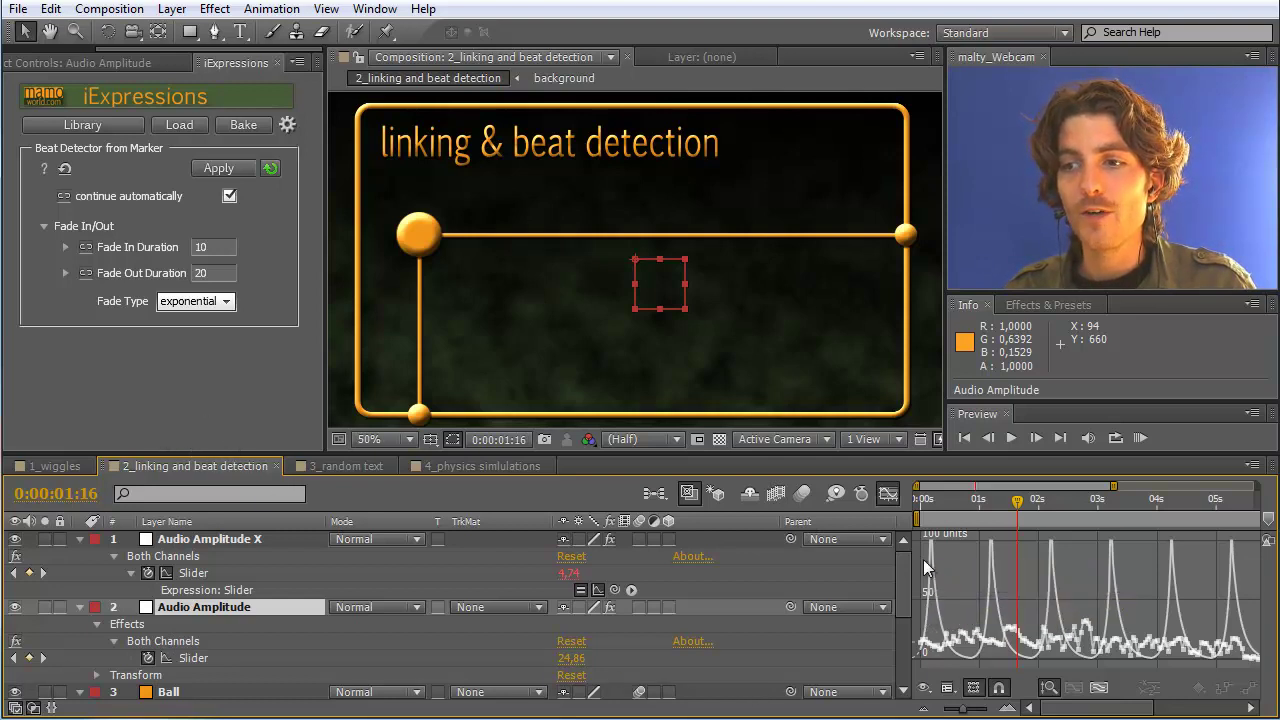